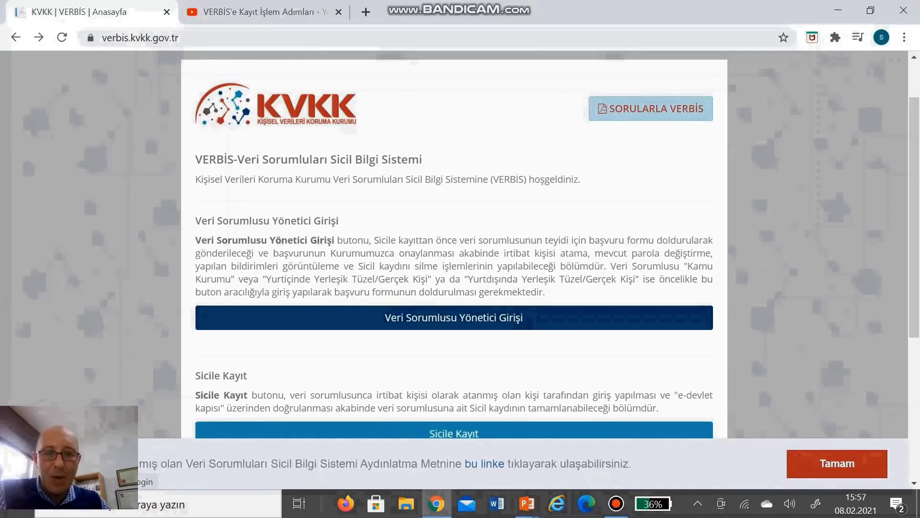
Sign in through Veri Sorumlusu Yönetici Girişi with the username and account password, and decline saving the password in the browser.
left_click(506, 320)
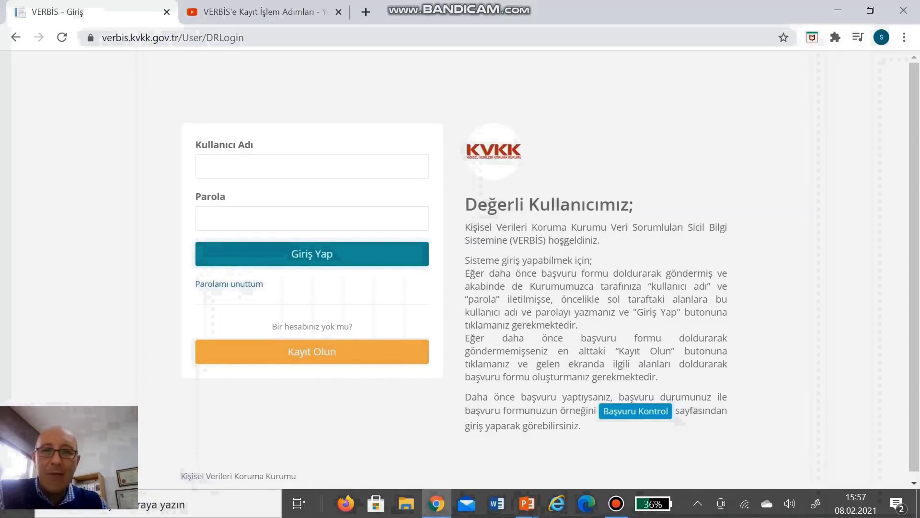
mouse_move(616, 504)
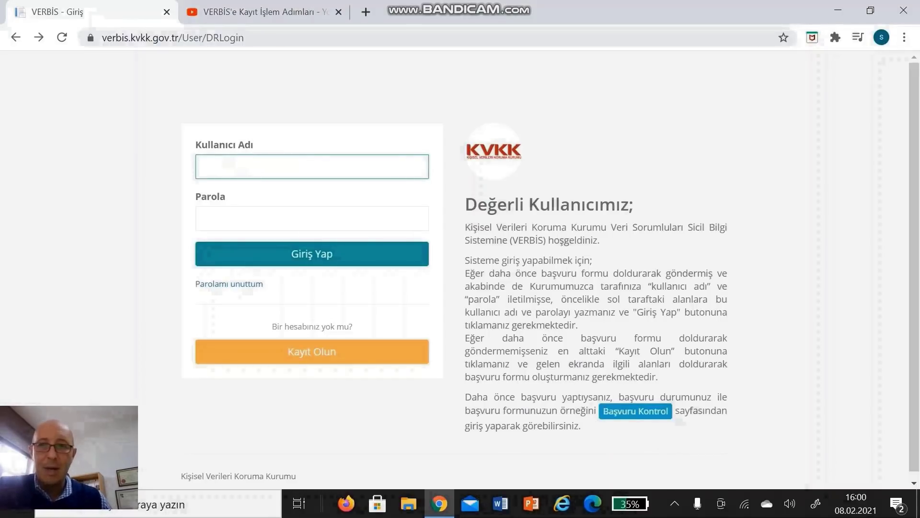
left_click(232, 218)
type("••••")
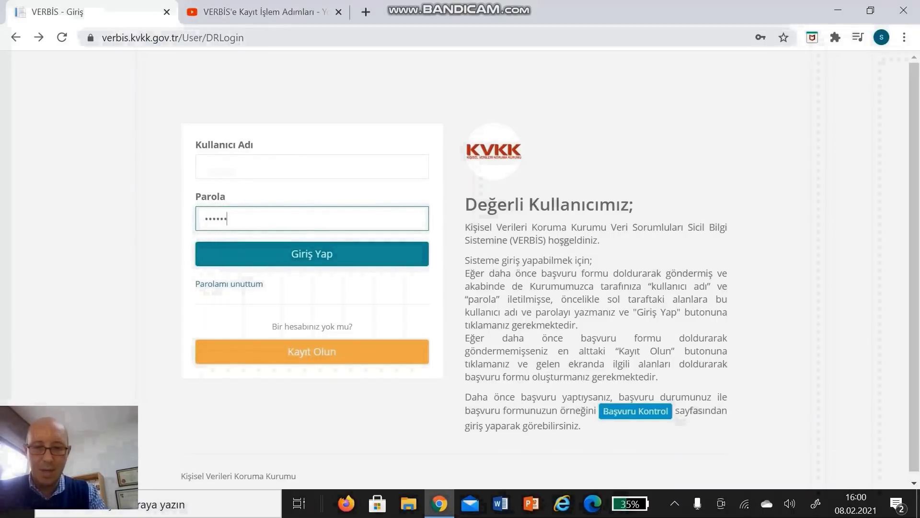
type("••••")
key("Return")
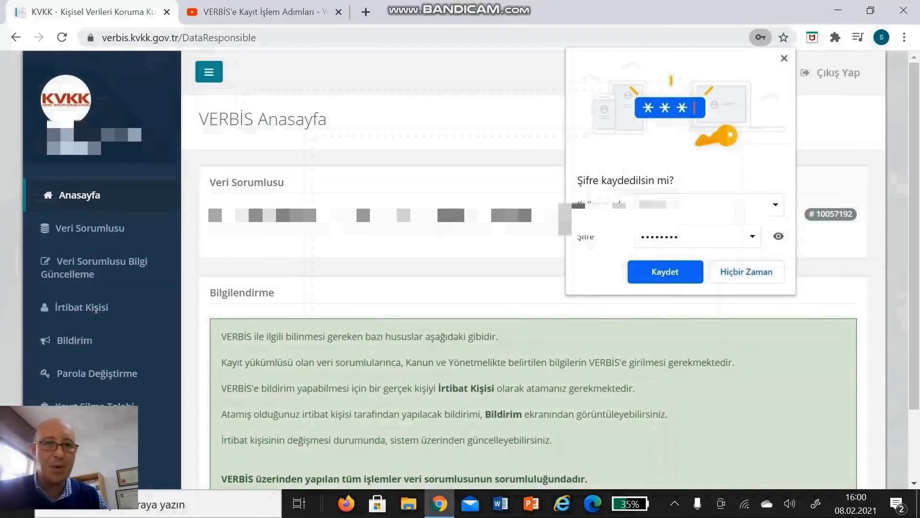
left_click(736, 271)
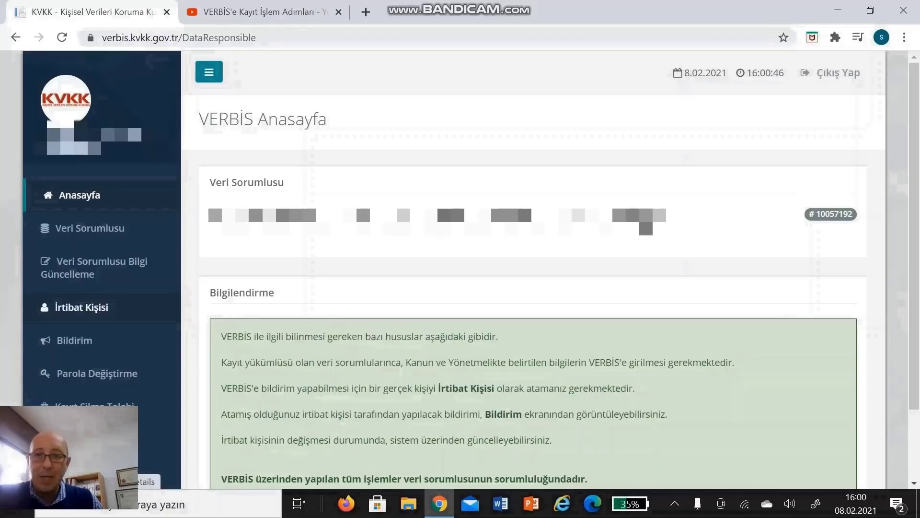
Assign a contact person under İrtibat Kişisi by entering their TC identity number, retrieving the details from MERNİS and saving, and review the profile.
left_click(99, 303)
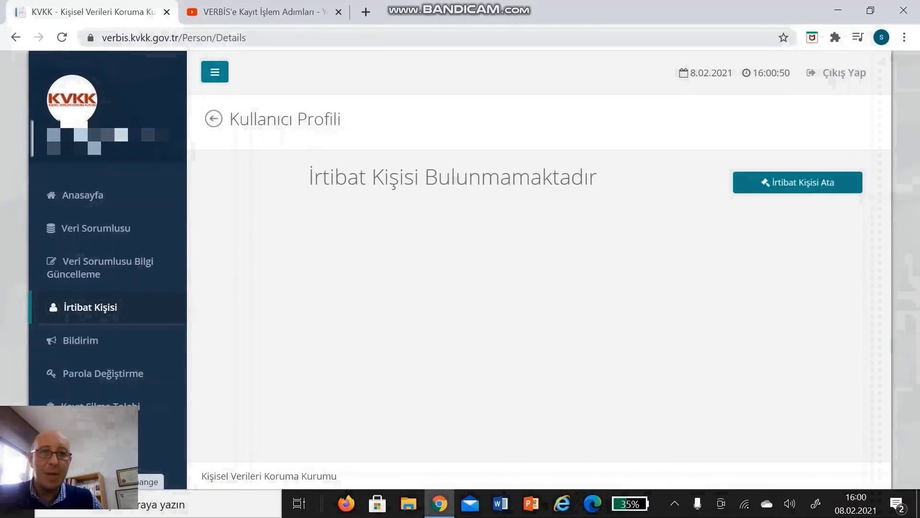
left_click(797, 182)
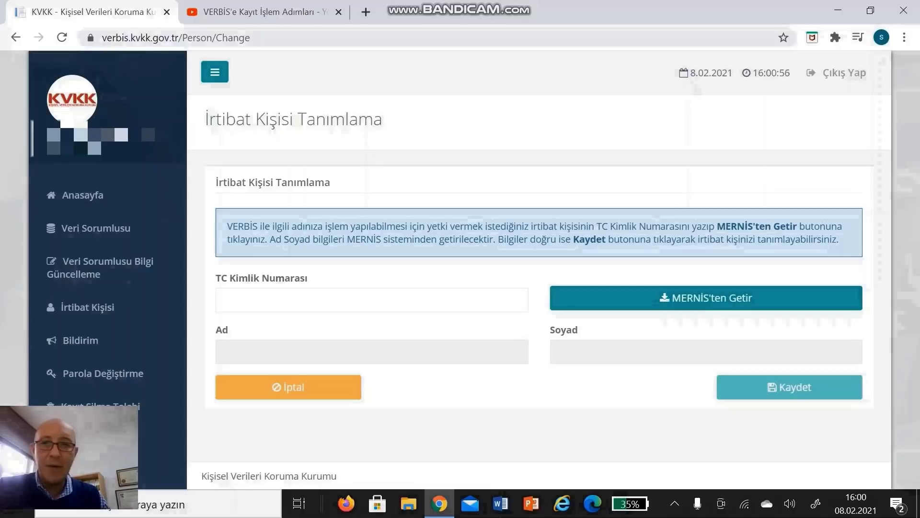
left_click(421, 306)
key("ctrl+v")
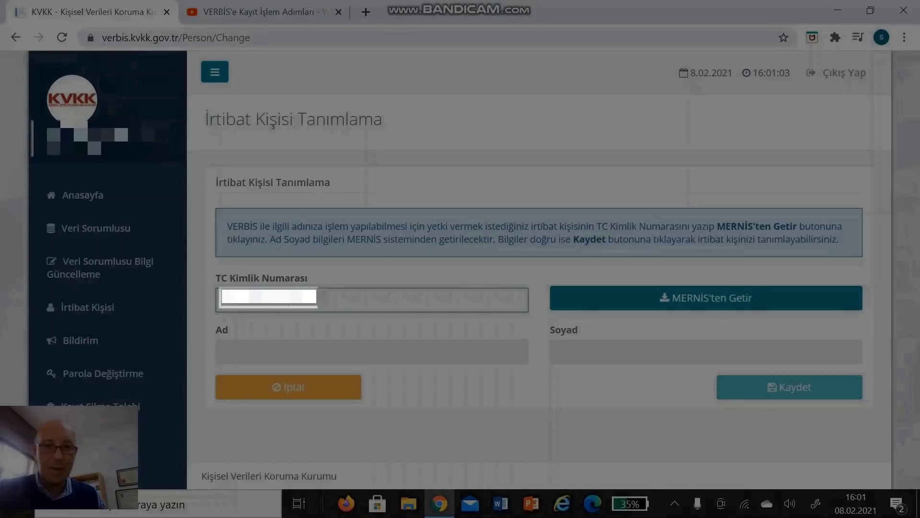
left_click(634, 296)
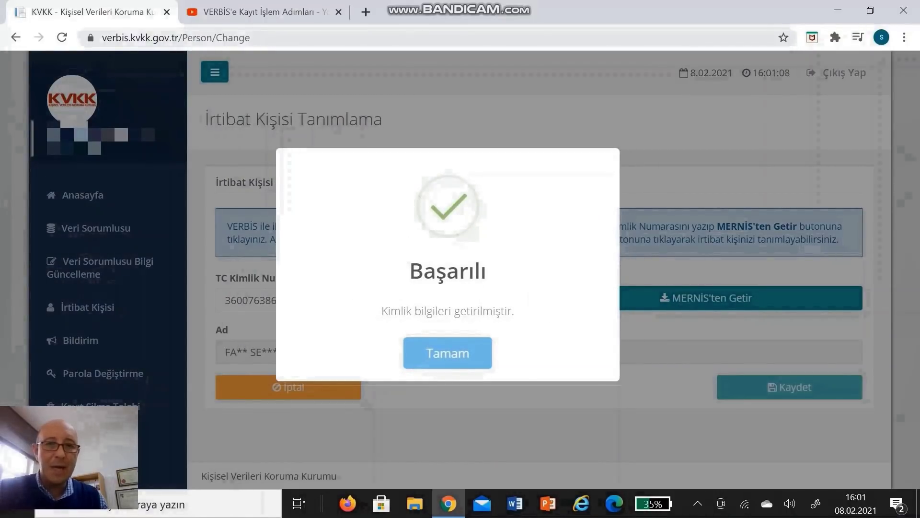
left_click(448, 353)
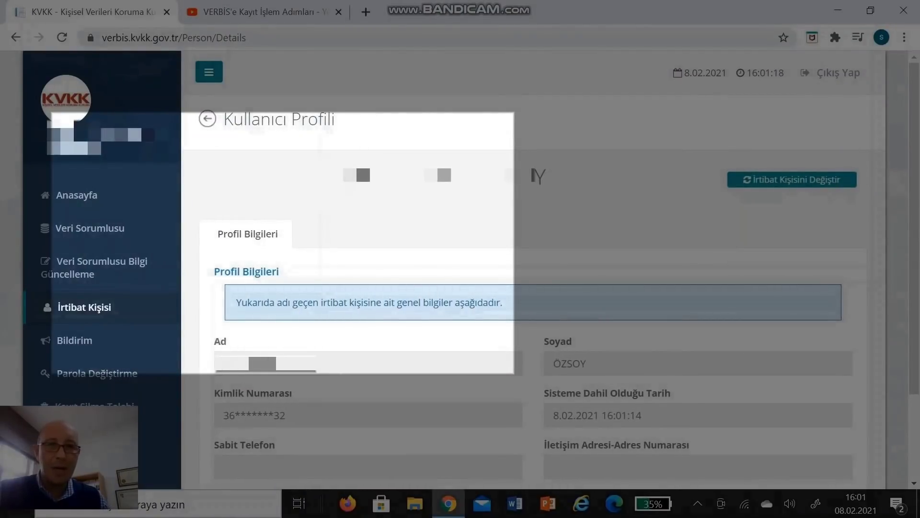
scroll(527, 287, "down", 1)
scroll(551, 269, "down", 2)
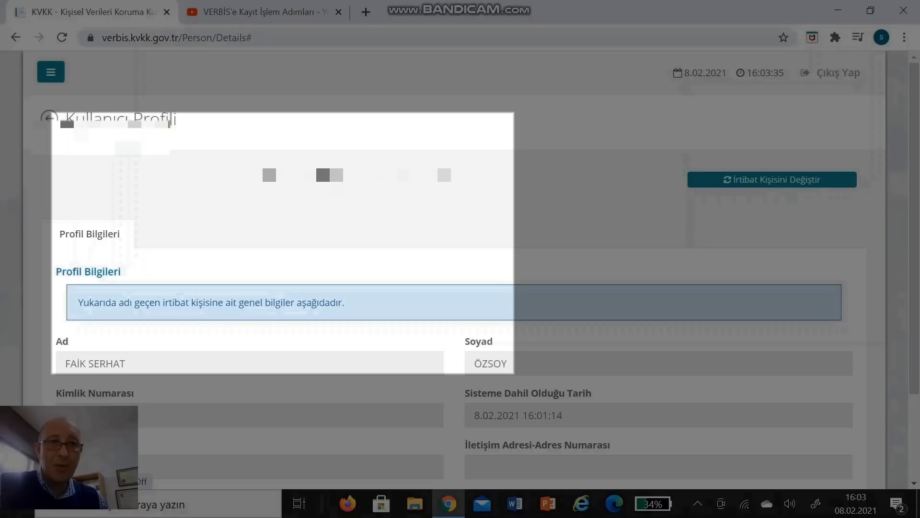
Log out of the manager account and sign in to Sicile Kayıt through e-Devlet with the TC identity number and e-Devlet password.
left_click(837, 73)
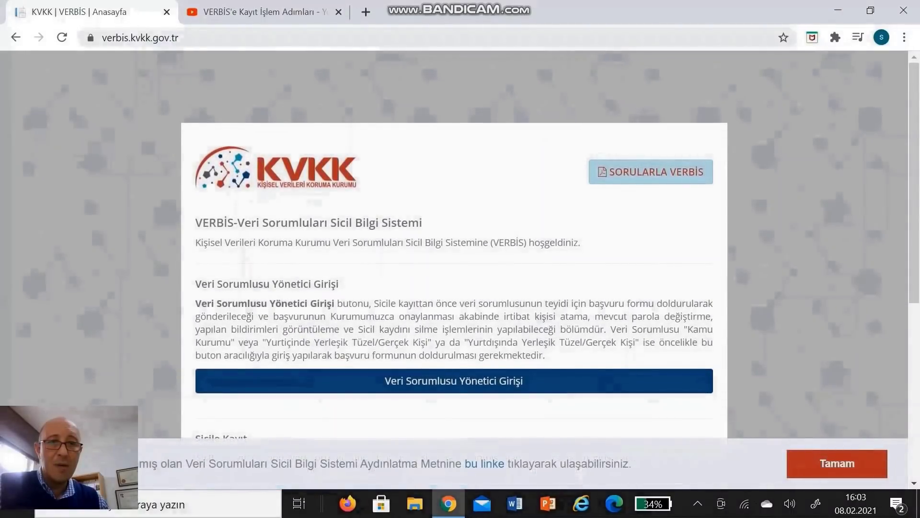
scroll(455, 242, "down", 4)
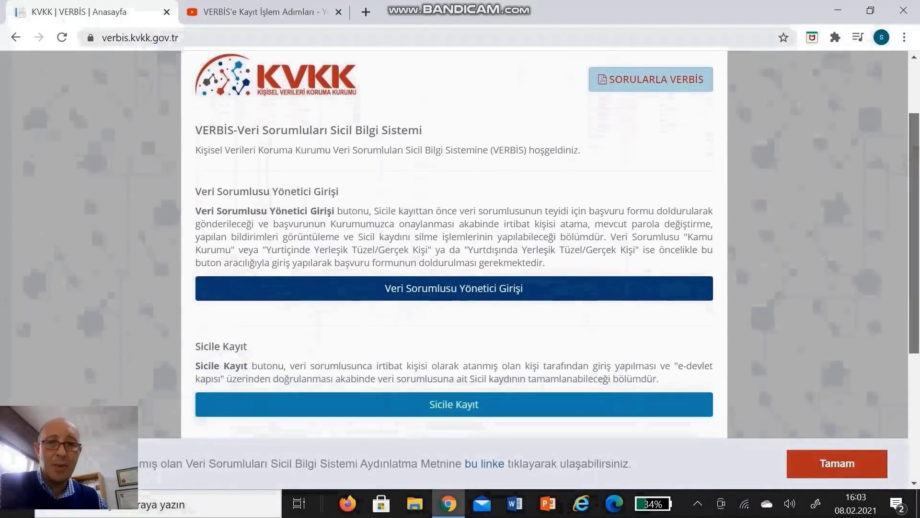
scroll(455, 242, "down", 1)
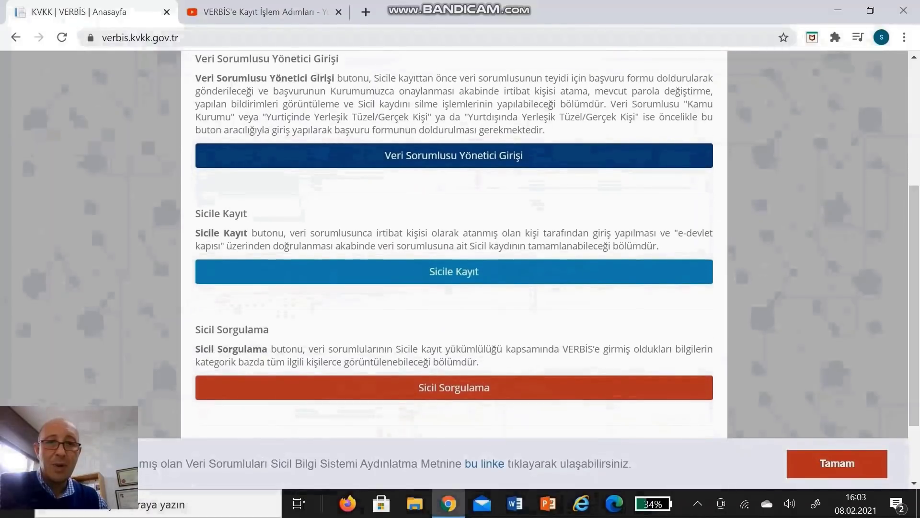
left_click(448, 270)
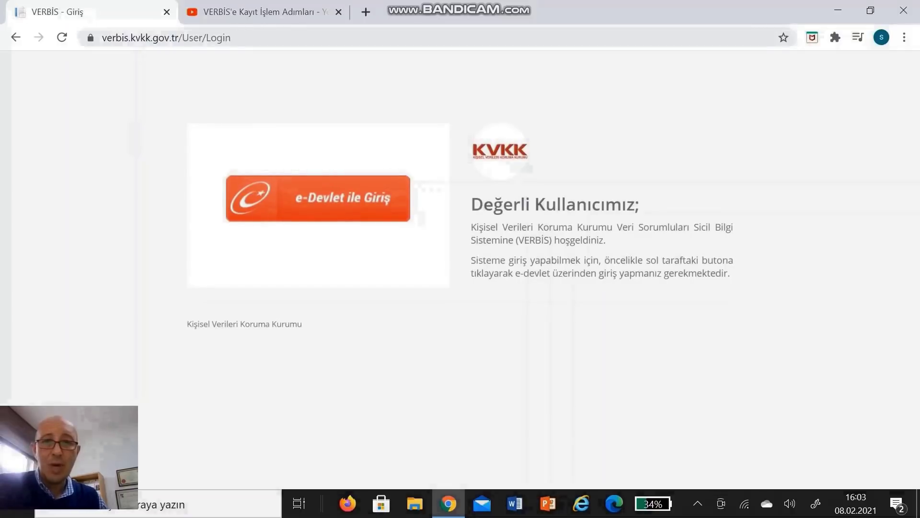
left_click(350, 198)
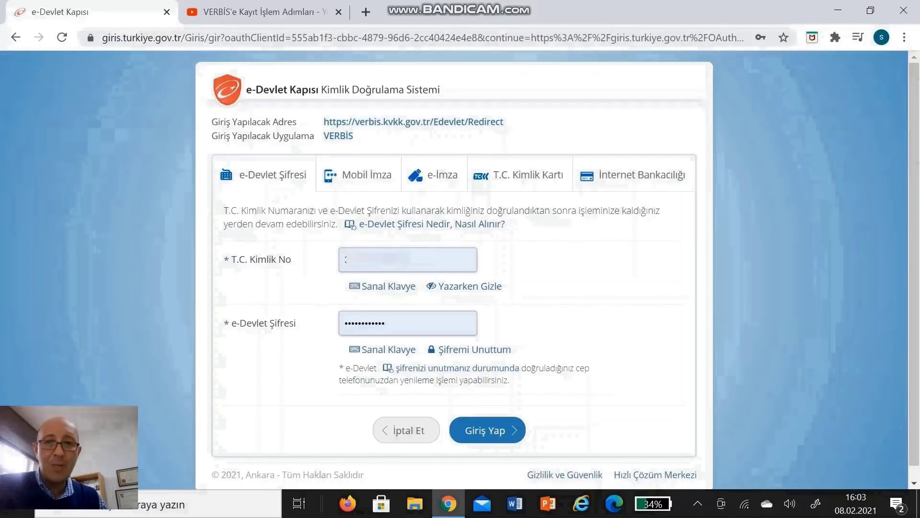
key("Return")
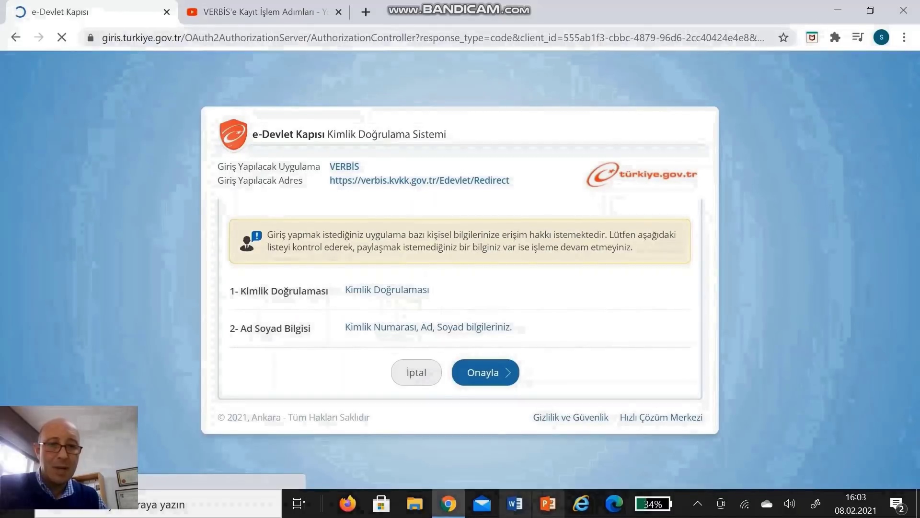
Approve sharing the identity details with VERBİS, and accept and confirm the contact person's Taahhütname.
left_click(698, 504)
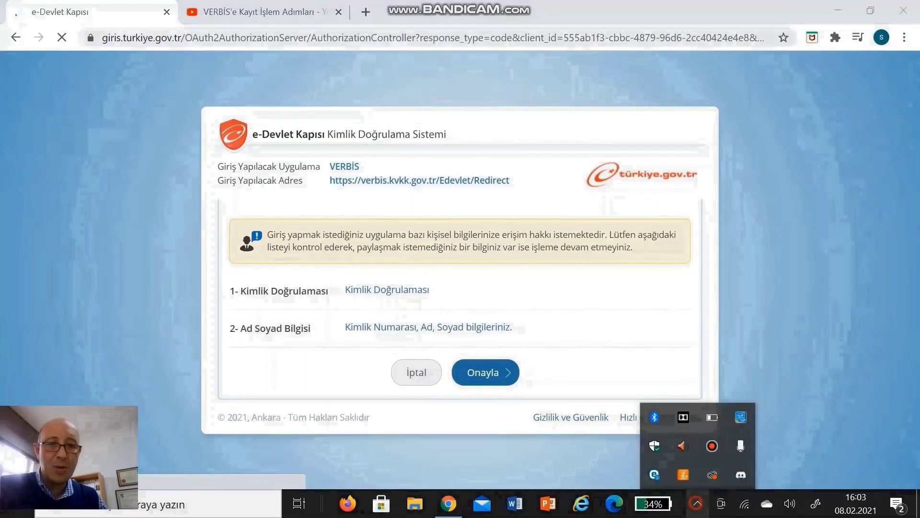
left_click(697, 503)
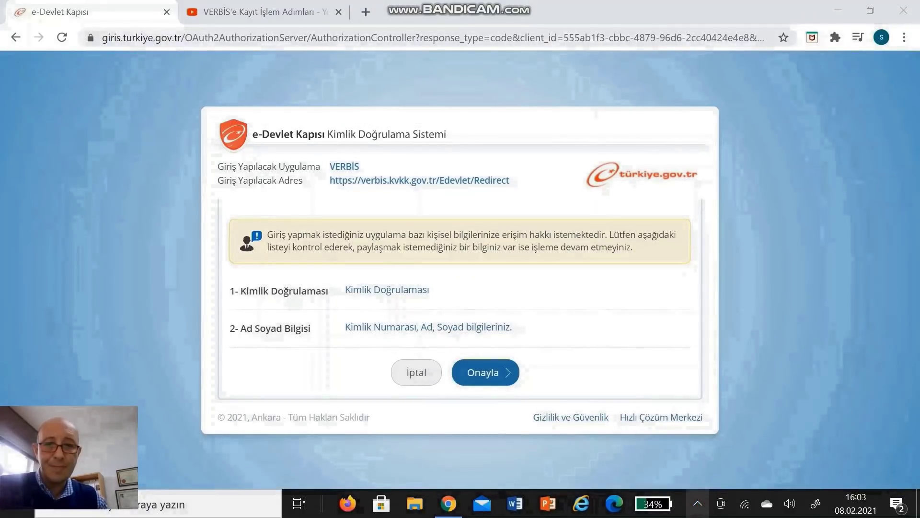
left_click(485, 372)
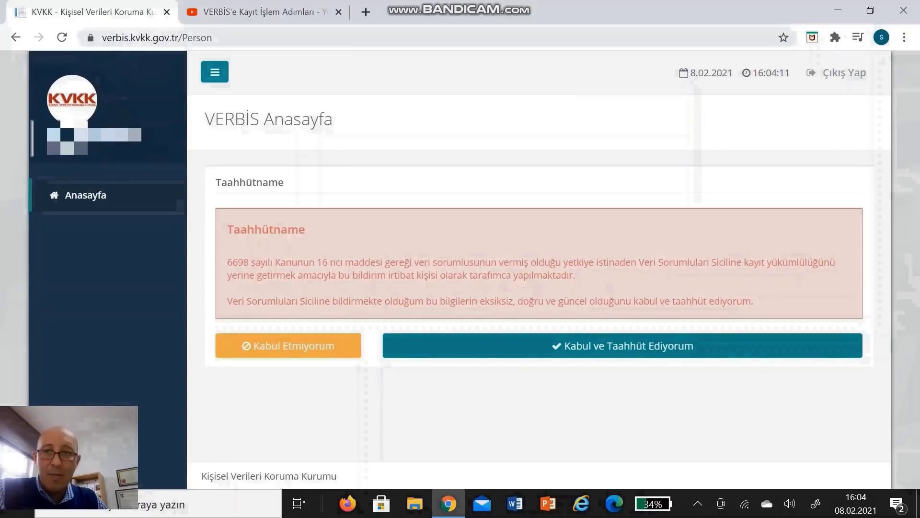
left_click(602, 344)
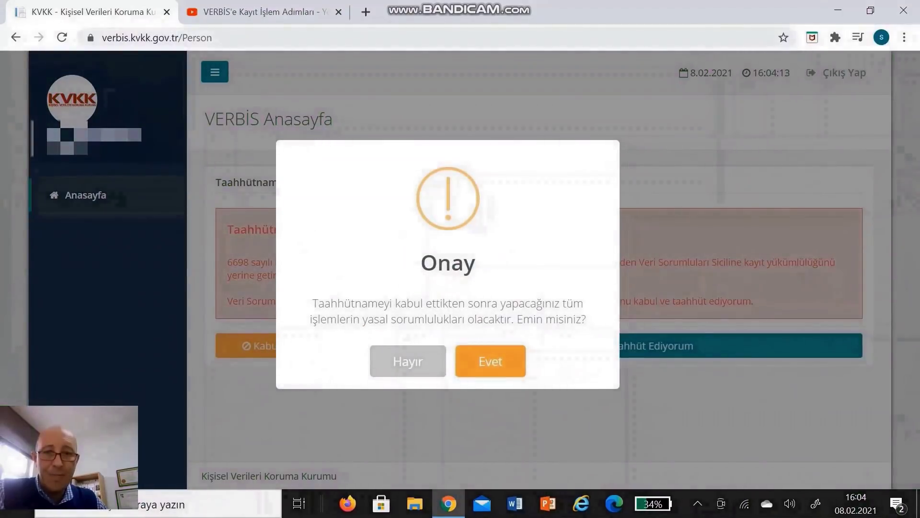
left_click(500, 361)
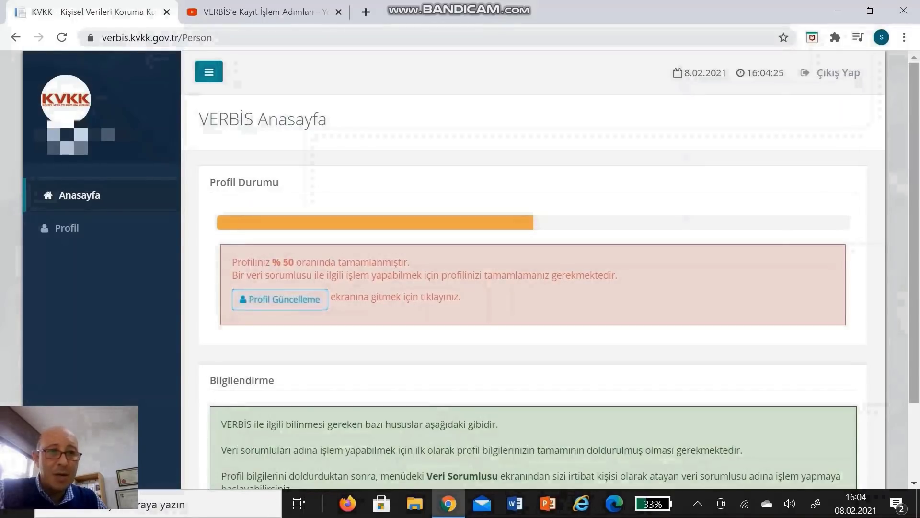
Open the contact person's profile update form and look through its identity and contact address sections.
scroll(527, 288, "down", 2)
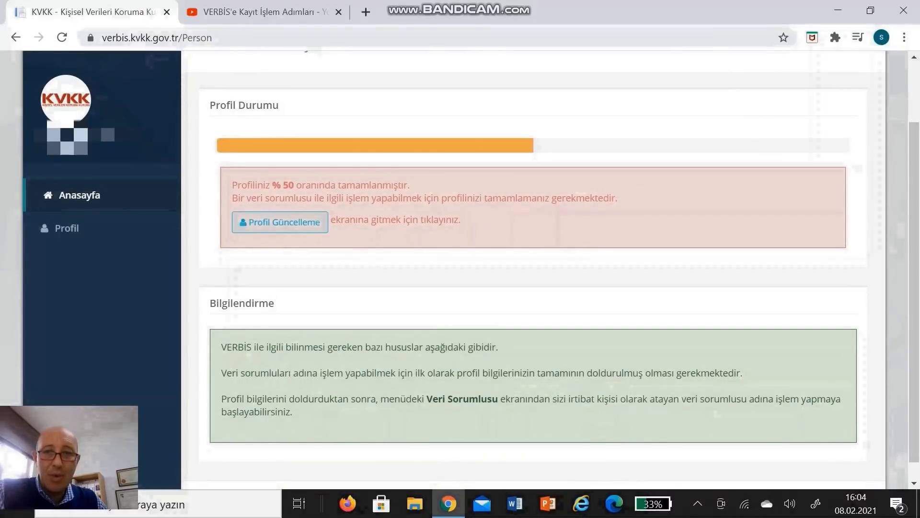
left_click(285, 221)
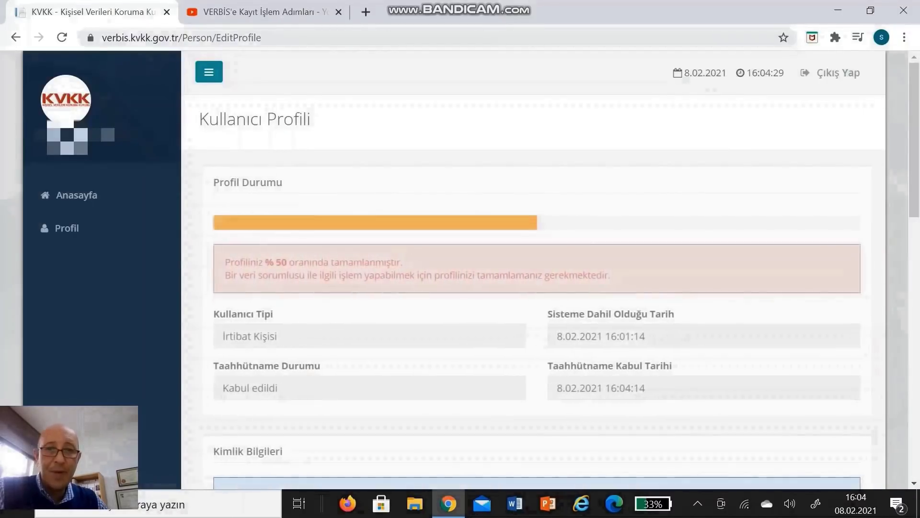
scroll(533, 268, "down", 3)
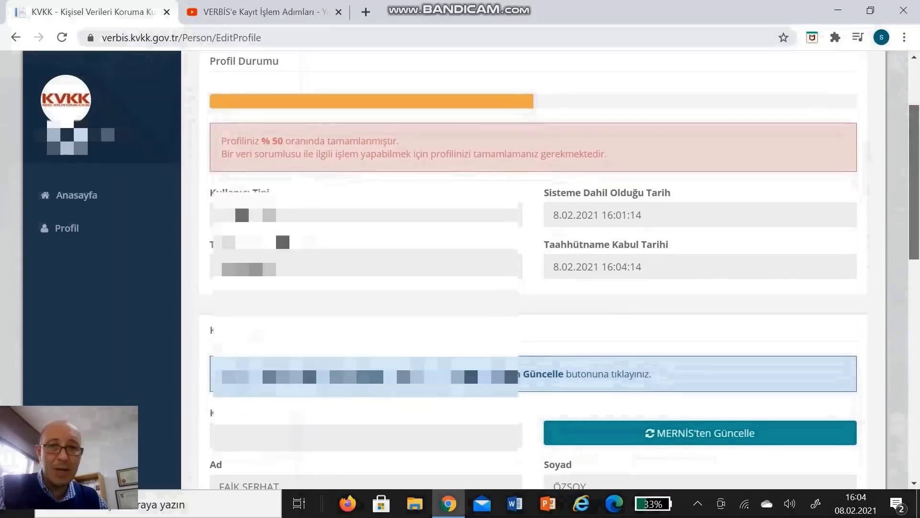
scroll(533, 269, "down", 5)
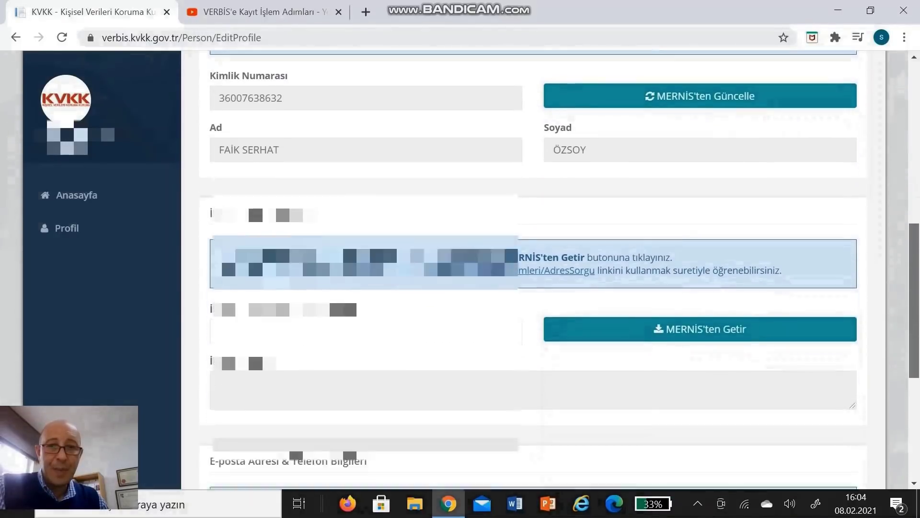
scroll(533, 268, "down", 2)
scroll(534, 269, "up", 6)
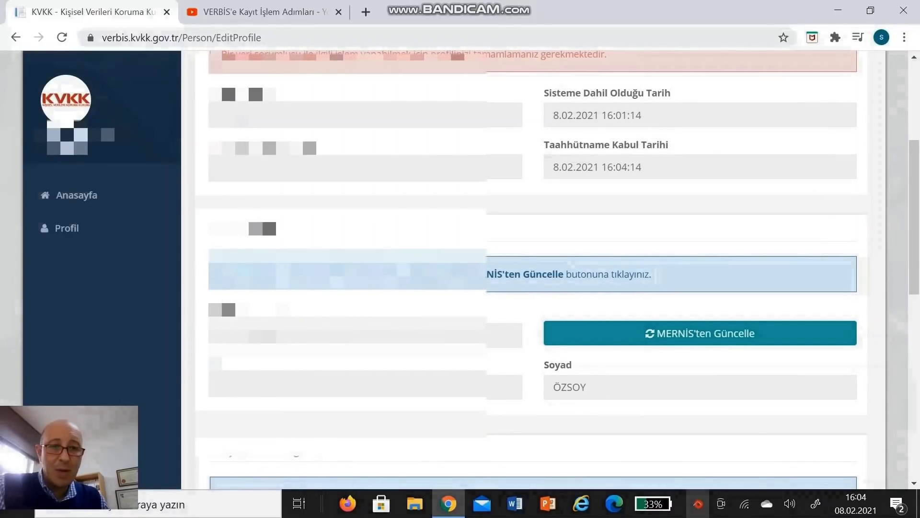
left_click(698, 503)
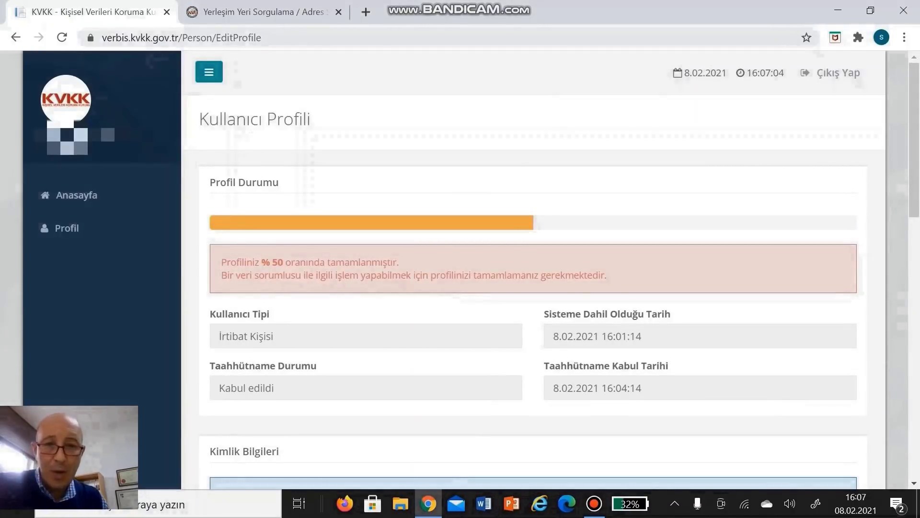
Review the contact address section of the profile and check the independent unit's Kimlik No on the NVI address lookup page.
scroll(527, 268, "down", 3)
scroll(528, 269, "down", 1)
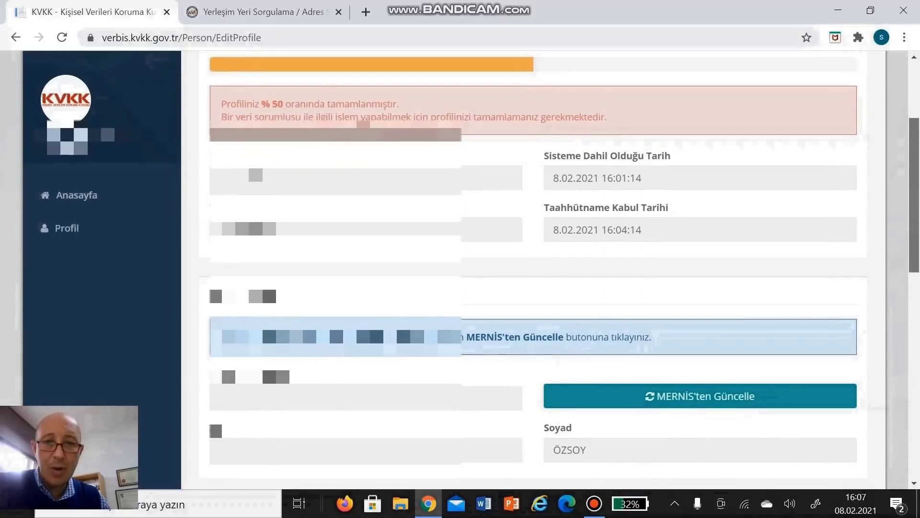
scroll(527, 268, "down", 2)
scroll(527, 268, "down", 1)
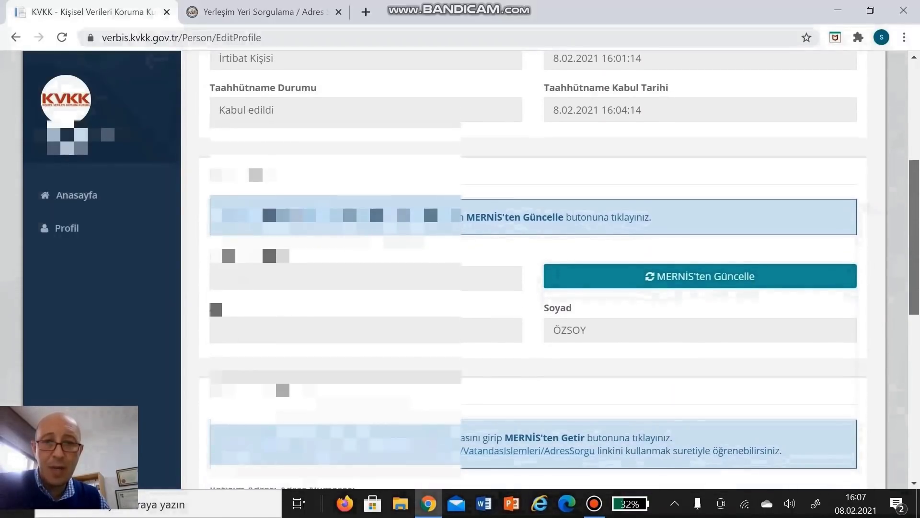
scroll(527, 268, "down", 1)
scroll(527, 268, "down", 2)
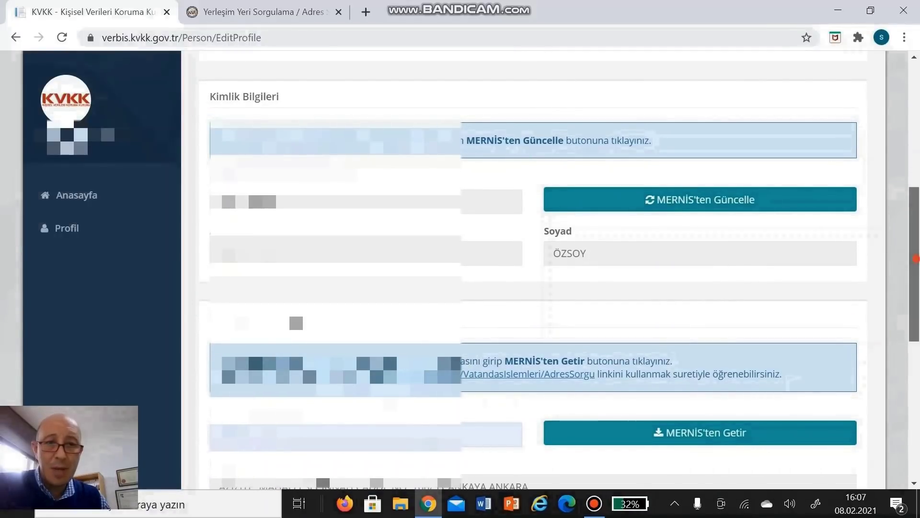
scroll(528, 268, "down", 2)
scroll(527, 269, "down", 1)
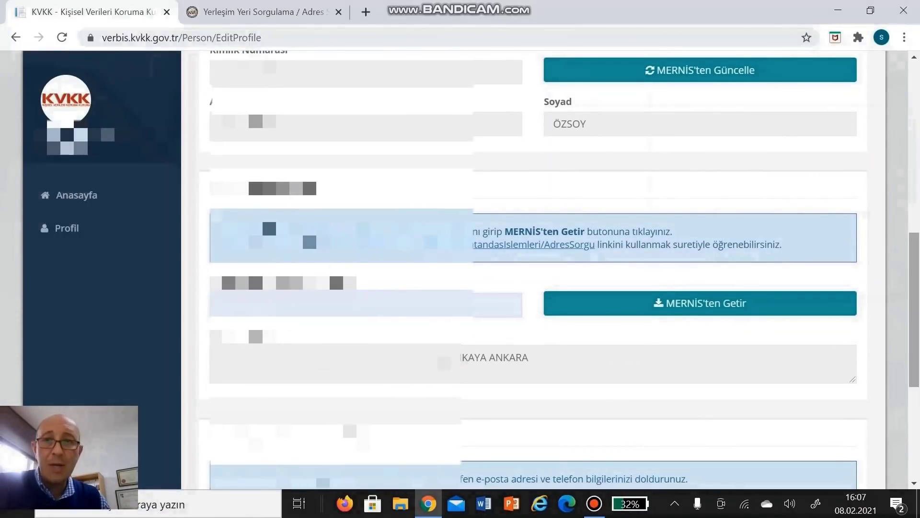
left_click(255, 12)
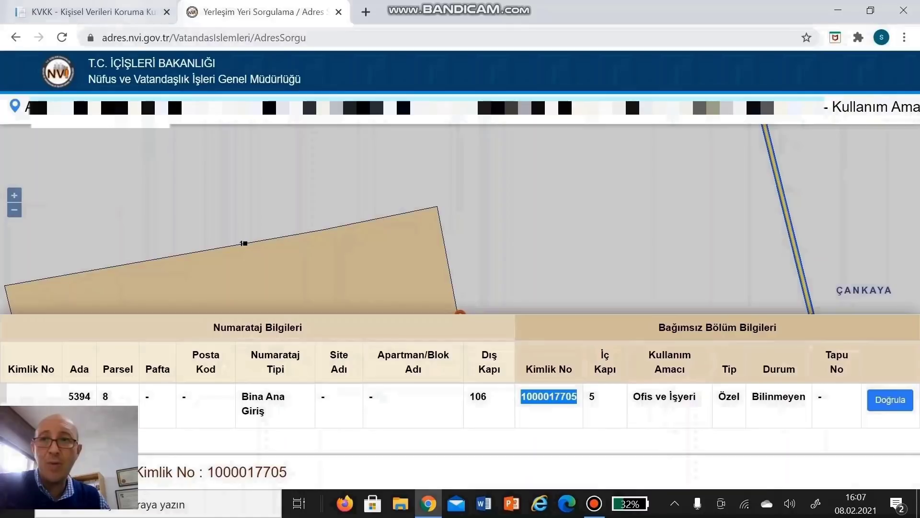
Return to the VERBİS profile form and review its E-posta Adresi & Telefon Bilgileri section.
key("ctrl+shift+Tab")
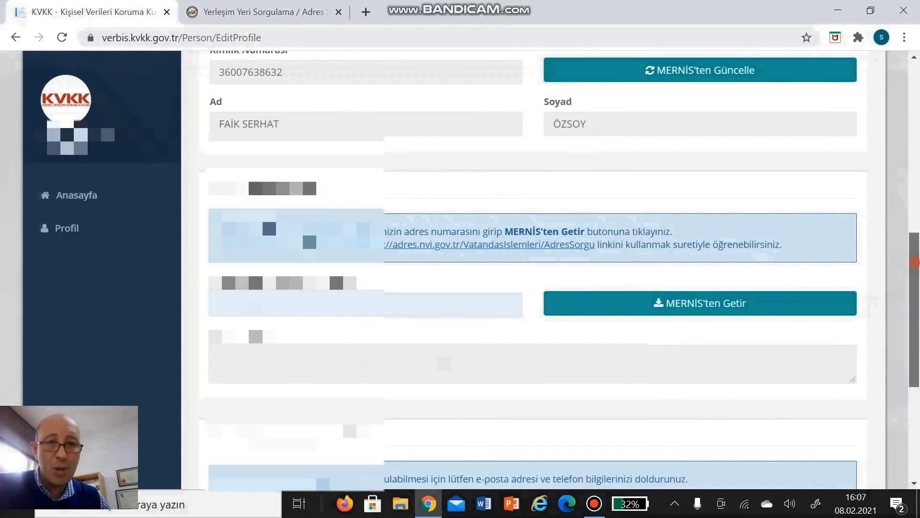
scroll(532, 268, "down", 4)
scroll(532, 268, "down", 1)
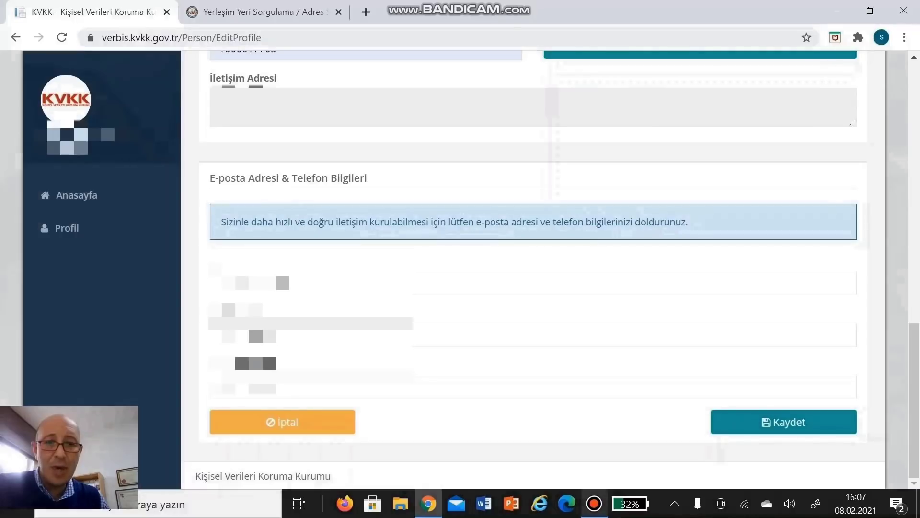
mouse_move(595, 504)
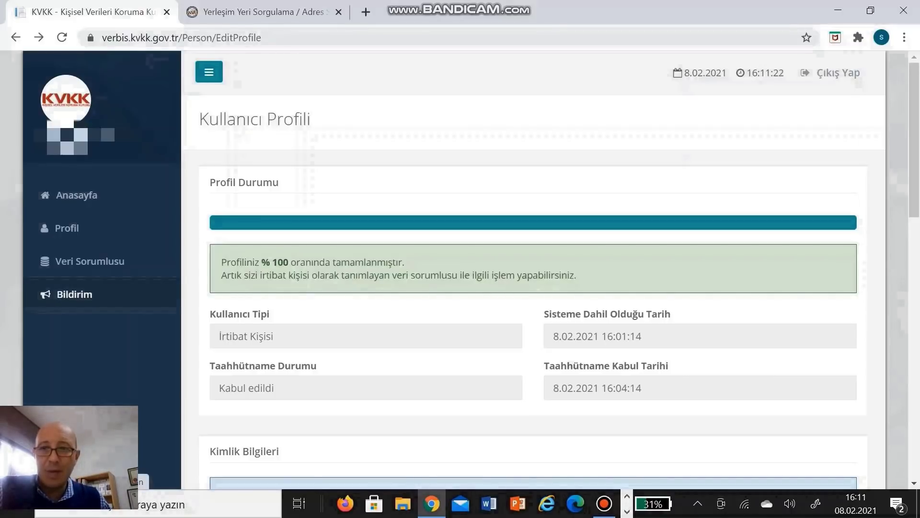
Create a new Bildirim and view its first data category, 1-Kimlik.
left_click(79, 294)
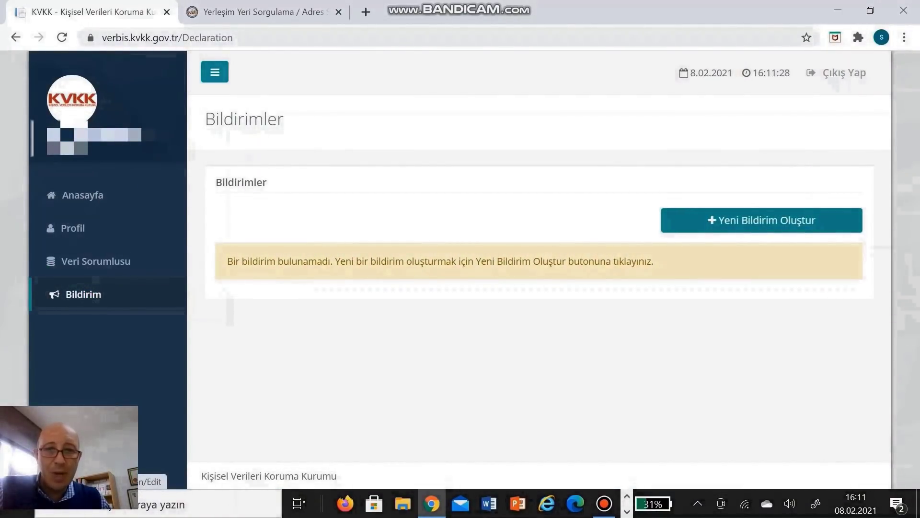
left_click(756, 219)
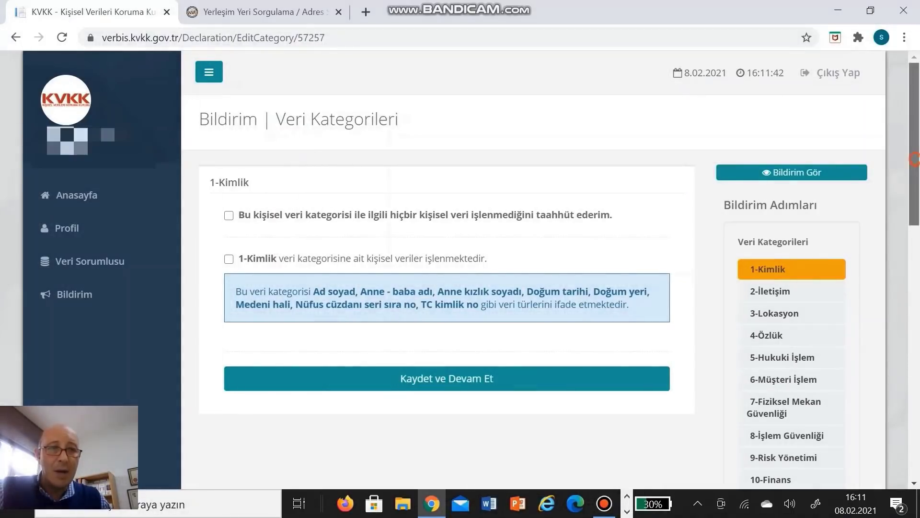
left_click_drag(915, 159, 915, 165)
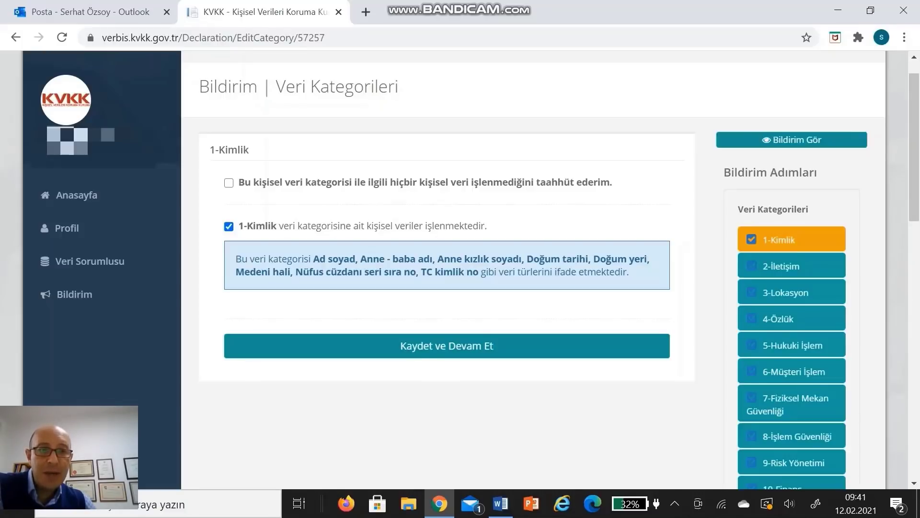
Switch to Word and review the data categories in the Kişisel Veri İşleme Envanteri document, with the Gezinti pane closed.
left_click(501, 503)
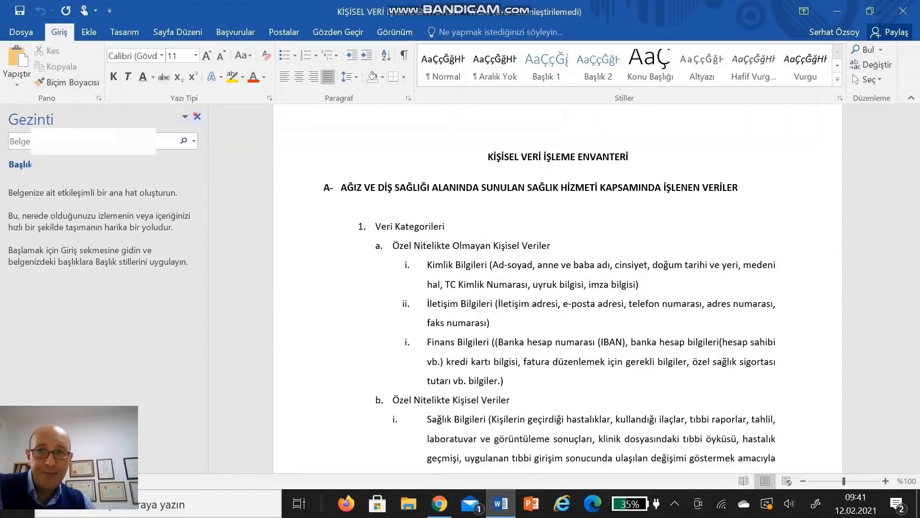
left_click(197, 116)
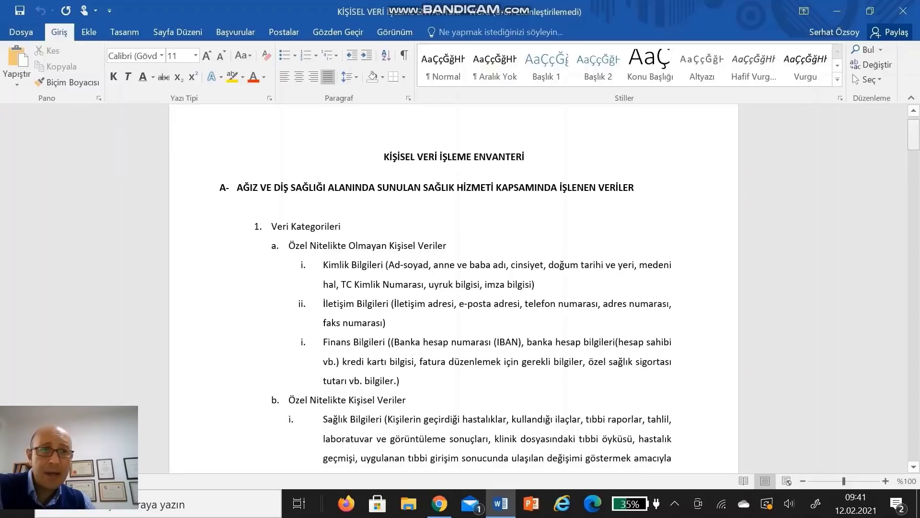
mouse_move(914, 135)
left_mouse_down()
mouse_move(913, 436)
mouse_move(914, 132)
left_mouse_up()
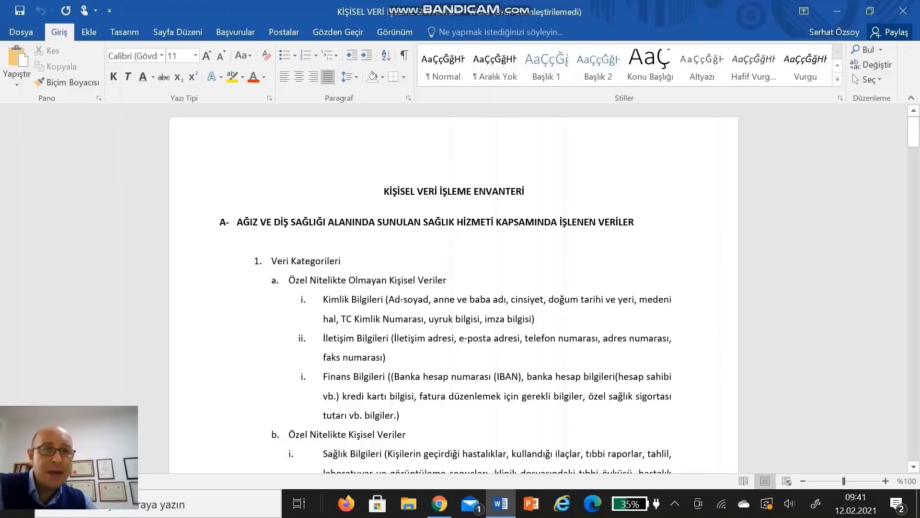
key("F12")
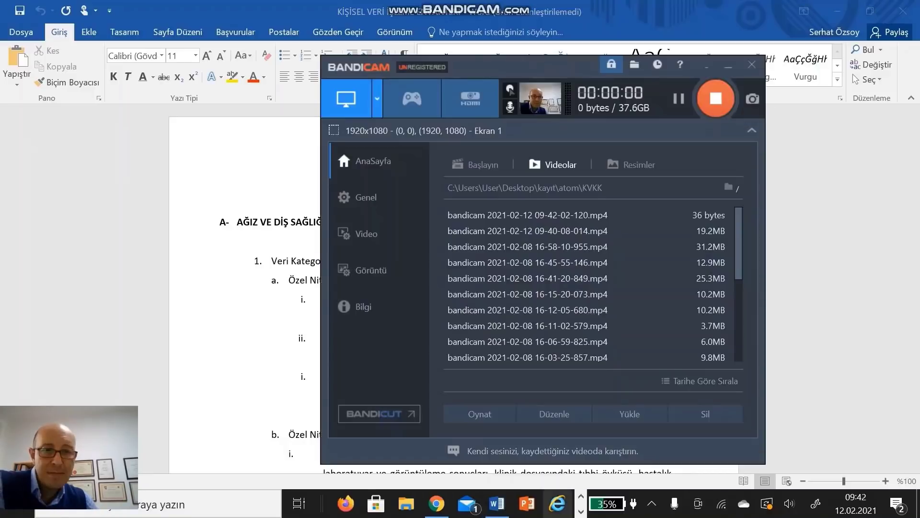
Switch back to VERBİS in Chrome and save the 1-Kimlik category as processed, continuing to the processing purposes.
left_click(437, 504)
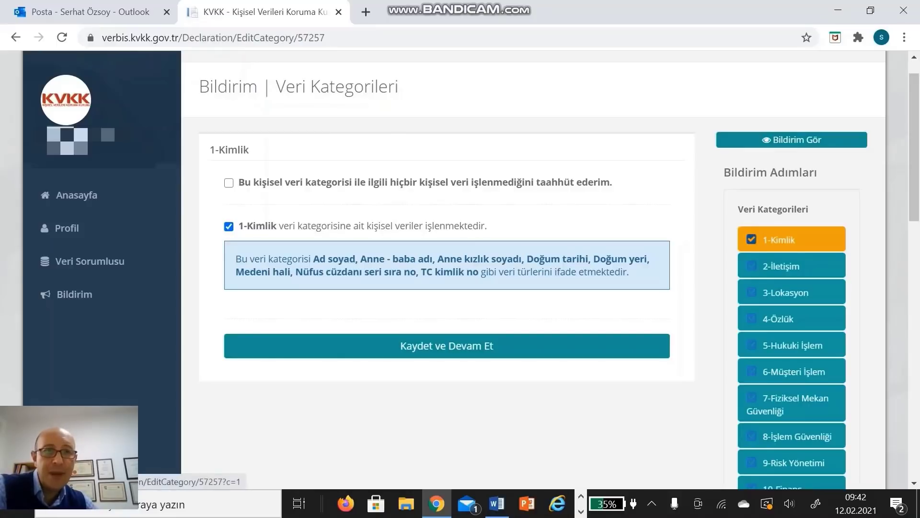
left_click(771, 236)
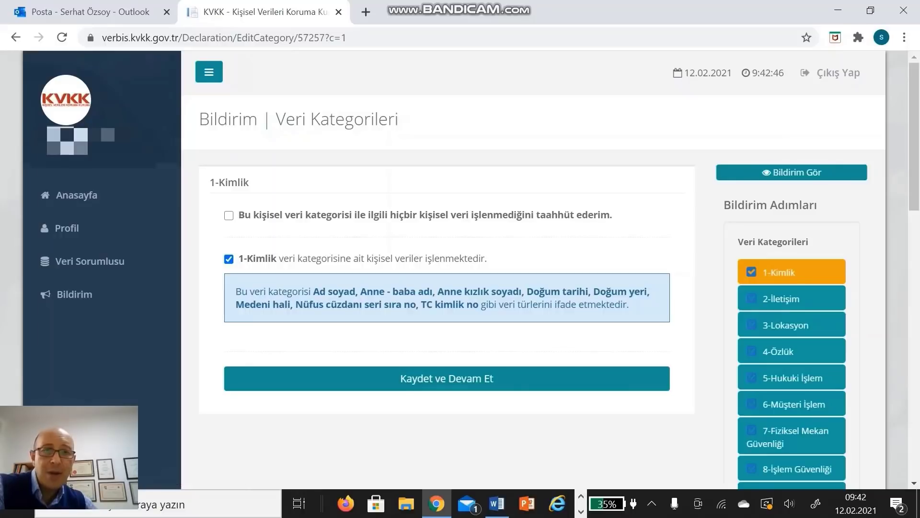
left_click(460, 378)
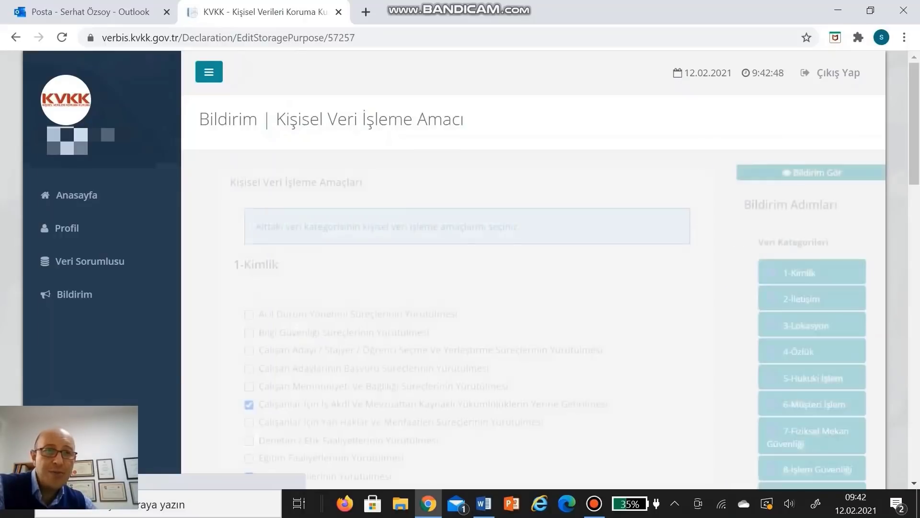
Check the processing declarations of the 2-İletişim and 3-Lokasyon data categories.
left_click(753, 298)
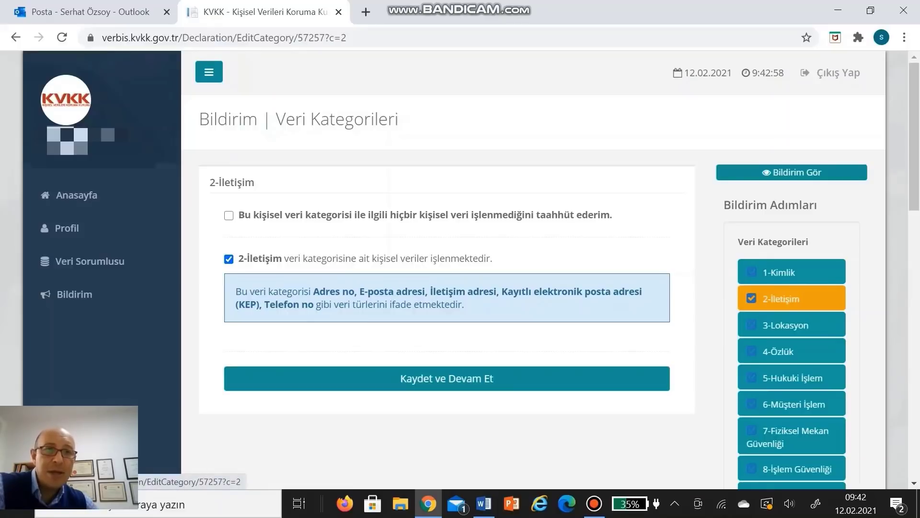
scroll(551, 275, "down", 1)
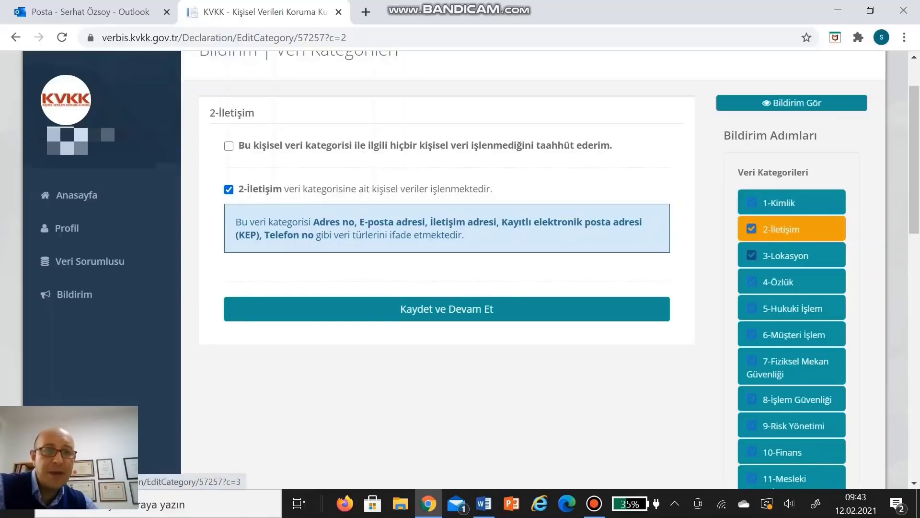
left_click(782, 256)
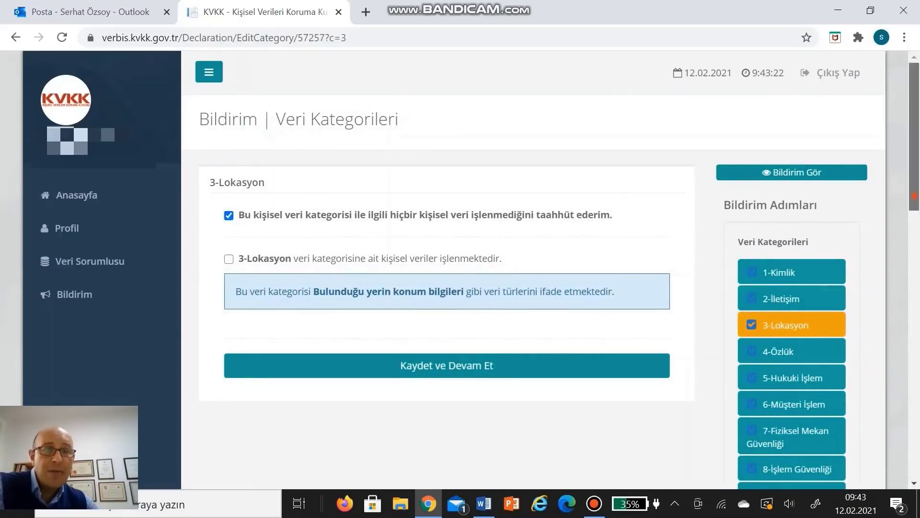
Check the declarations and listed data types of the 4-Özlük and 5-Hukuki İşlem categories.
scroll(460, 268, "down", 1)
scroll(460, 268, "down", 1)
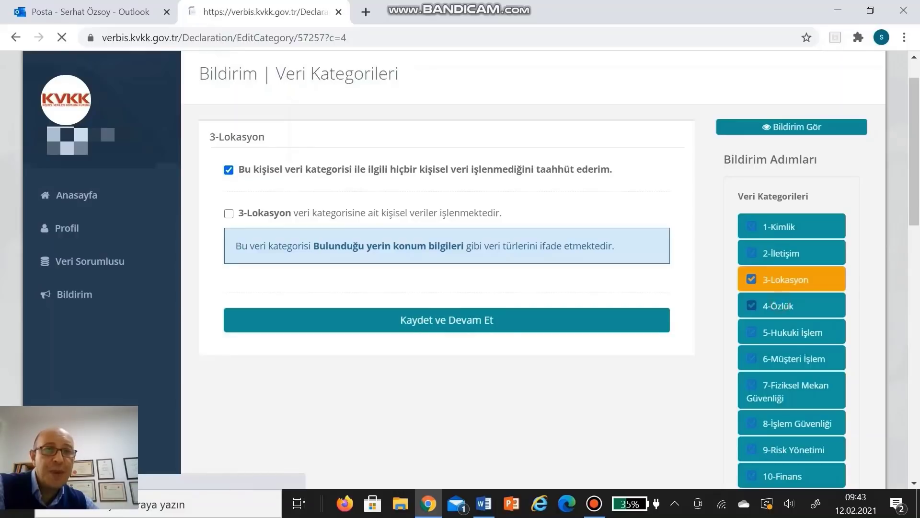
left_click(779, 306)
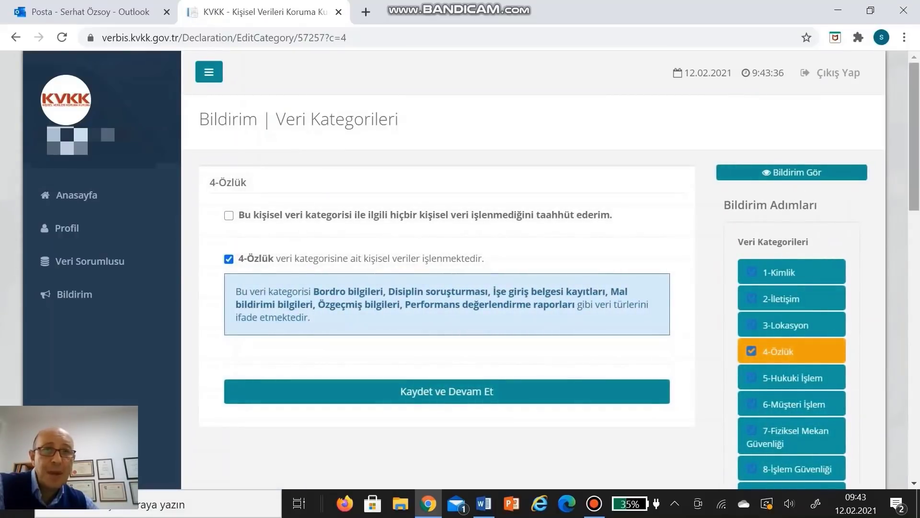
scroll(551, 268, "down", 1)
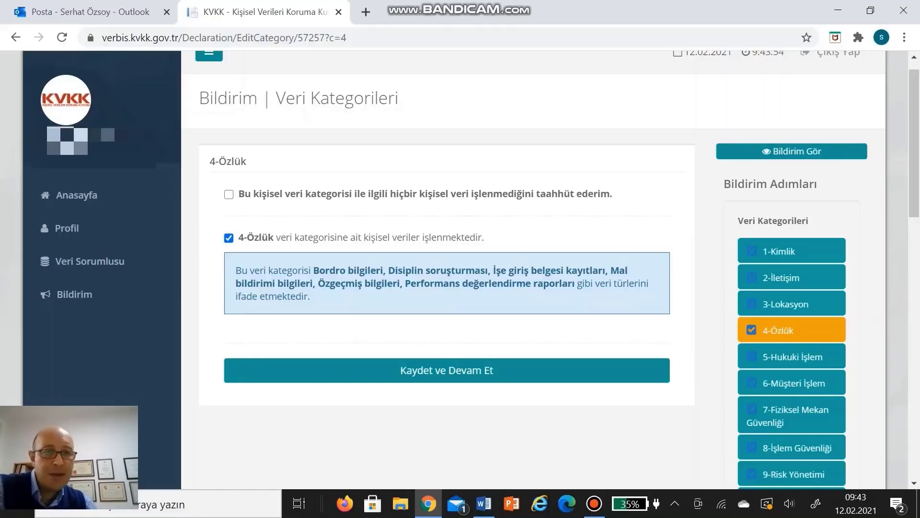
left_click(749, 354)
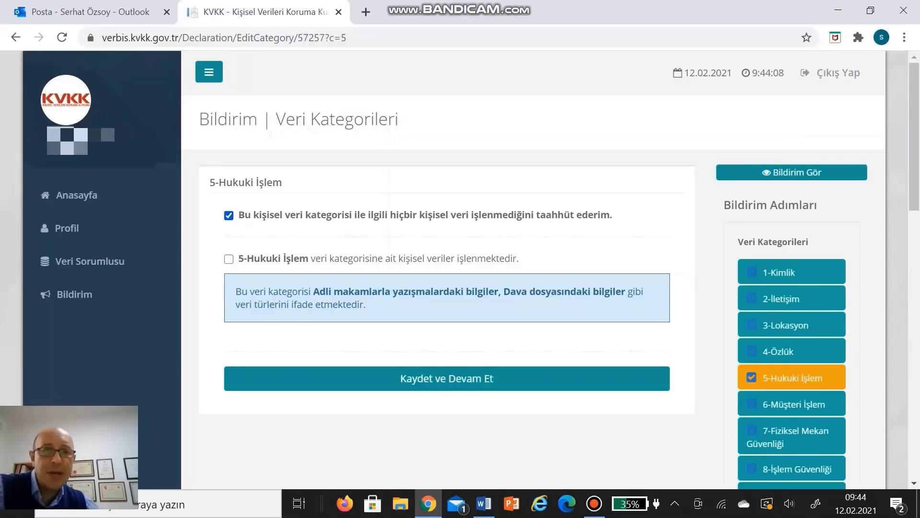
Review the declarations and data types of the 6-Müşteri İşlem and 7-Fiziksel Mekan Güvenliği categories.
scroll(551, 272, "down", 2)
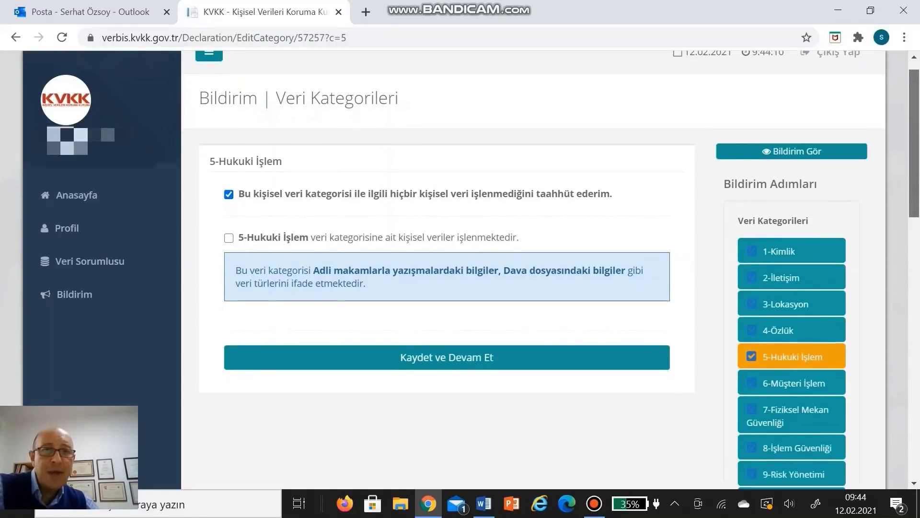
scroll(550, 272, "down", 3)
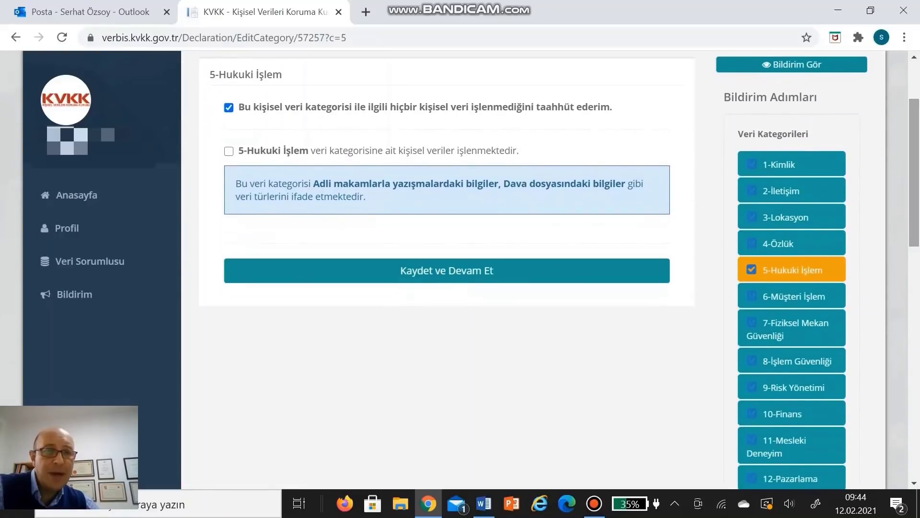
left_click(791, 296)
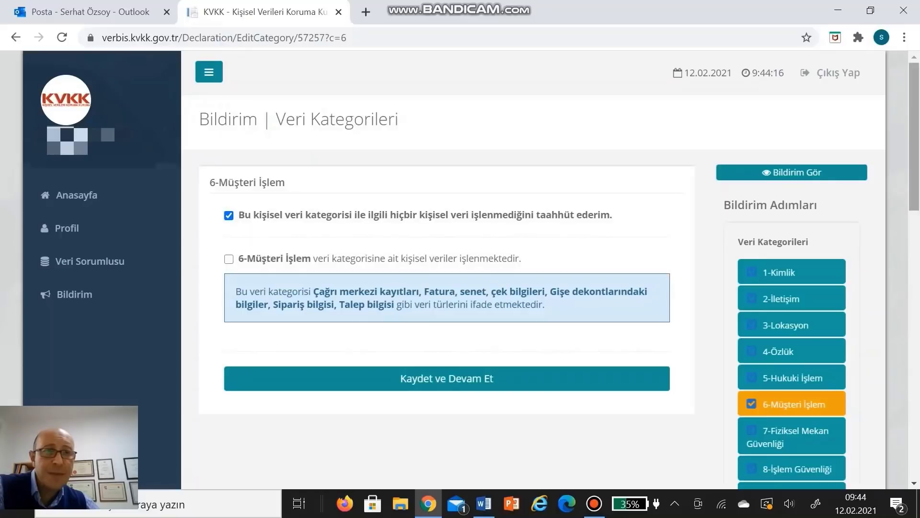
scroll(550, 267, "down", 1)
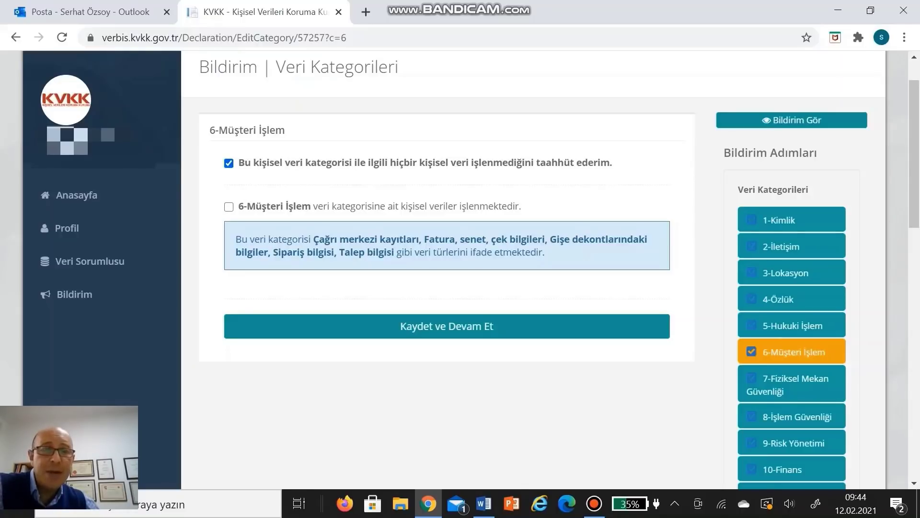
scroll(551, 270, "down", 1)
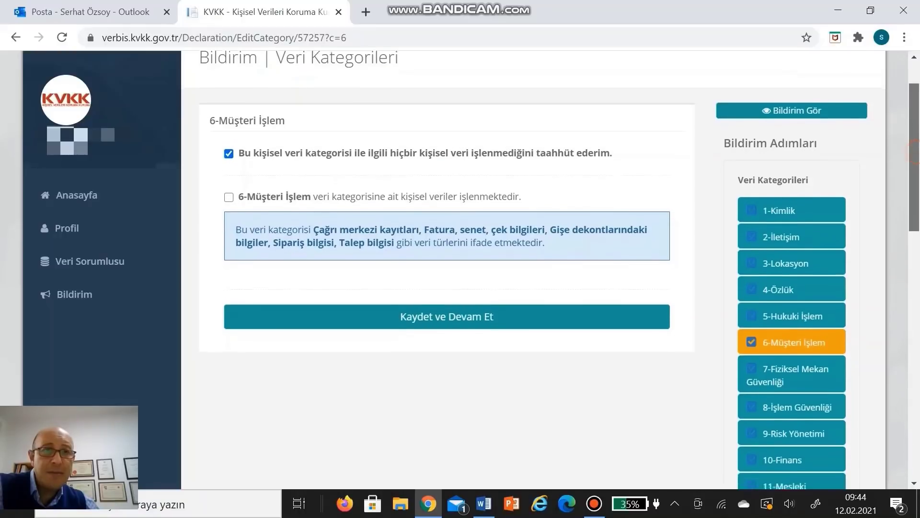
scroll(551, 270, "down", 1)
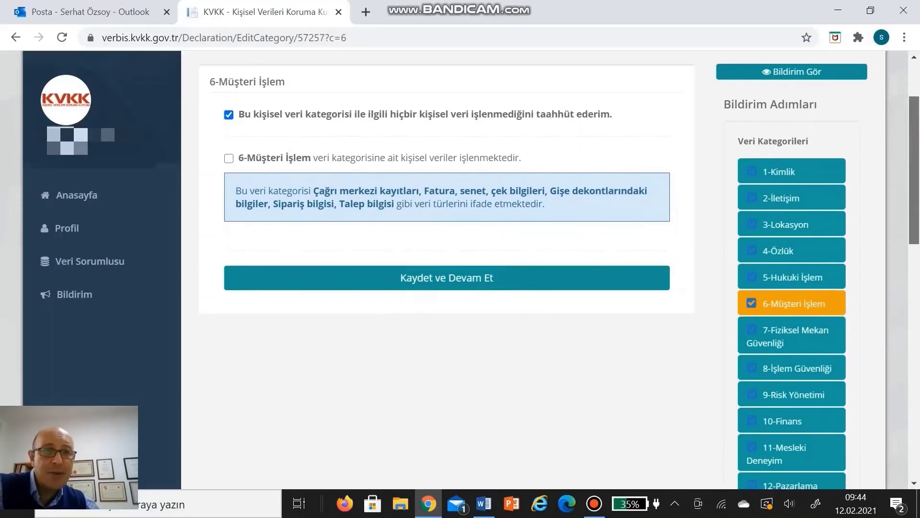
scroll(551, 270, "down", 1)
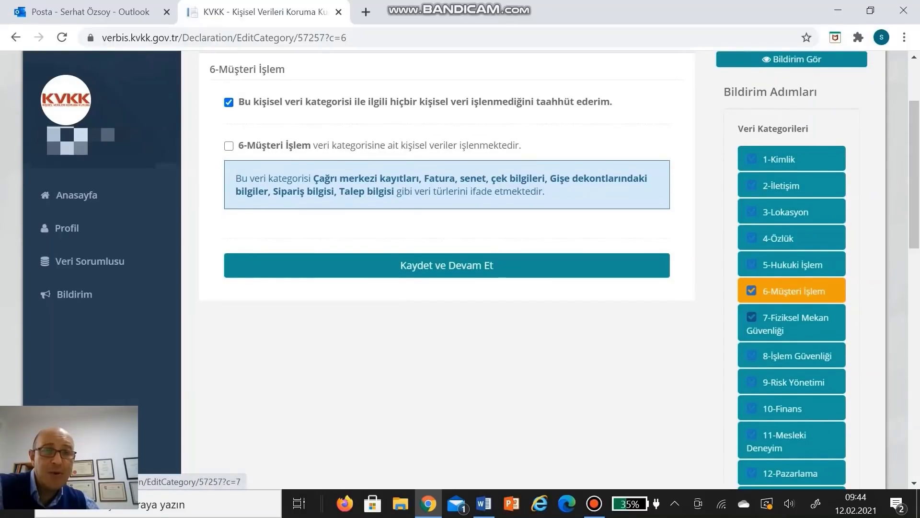
left_click(796, 322)
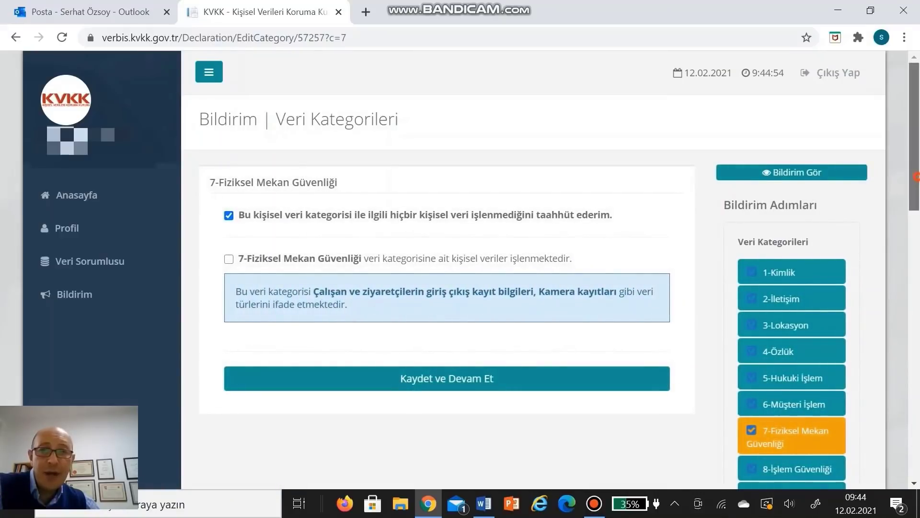
Review the declaration and data types of the 8-İşlem Güvenliği category.
scroll(551, 270, "down", 1)
scroll(551, 269, "down", 2)
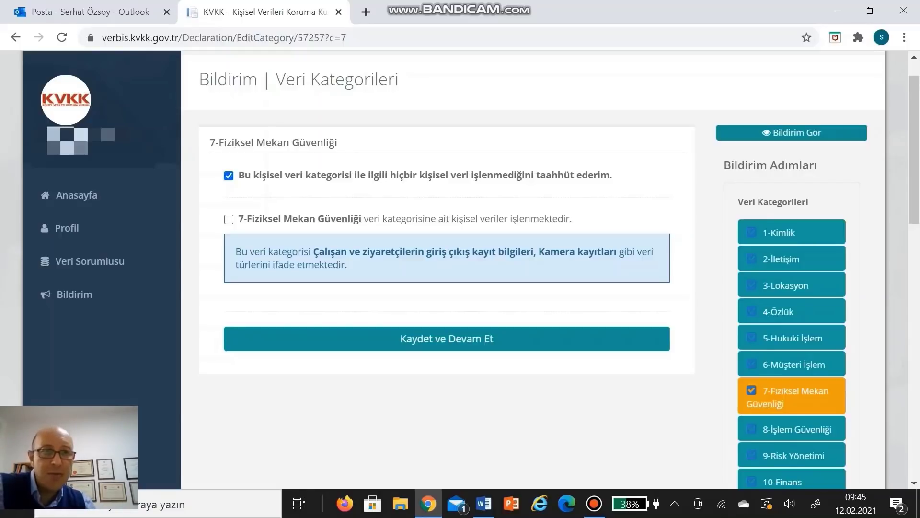
scroll(488, 269, "down", 1)
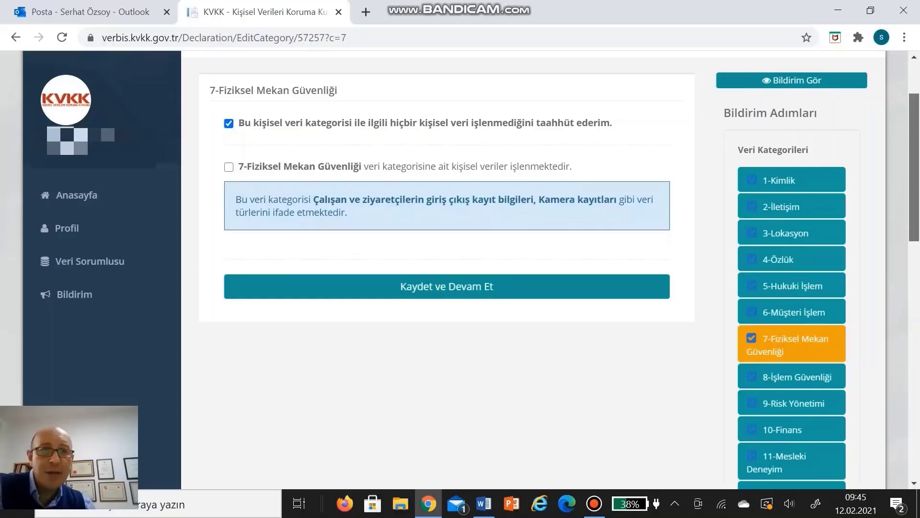
scroll(552, 269, "down", 1)
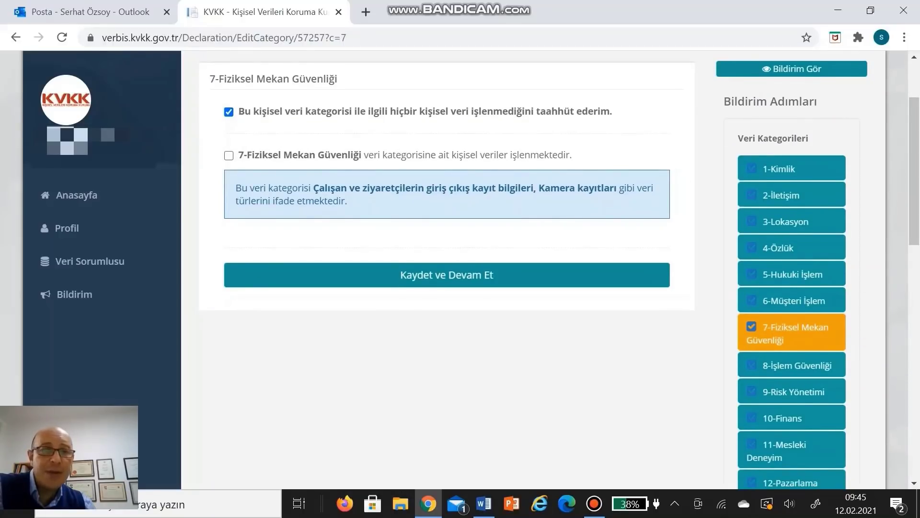
scroll(553, 269, "down", 3)
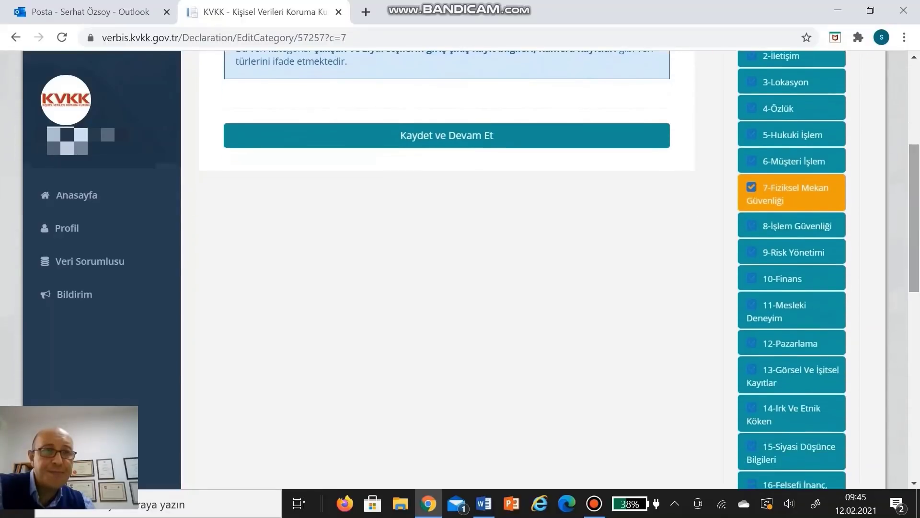
left_click(752, 225)
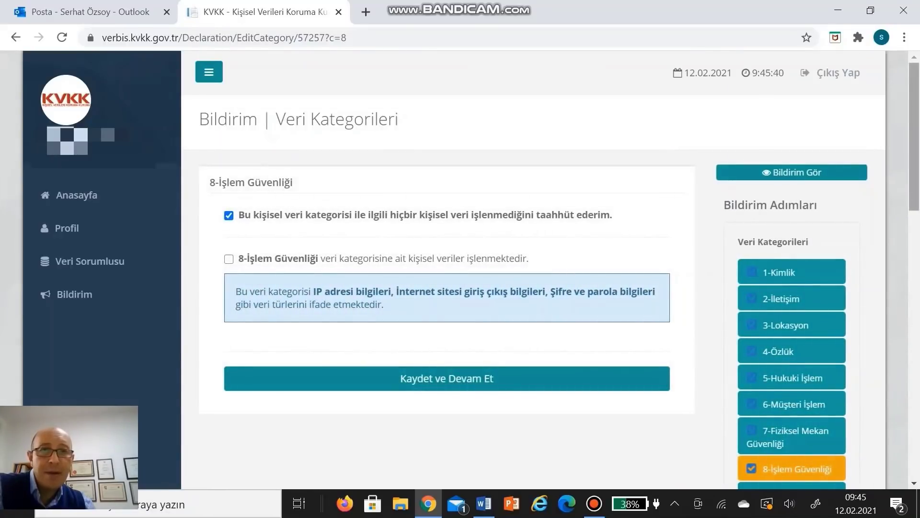
scroll(551, 268, "down", 2)
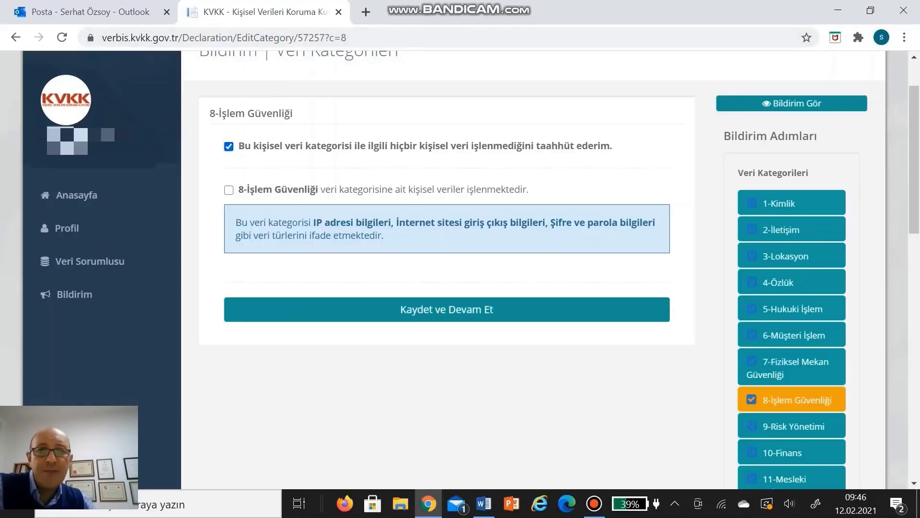
scroll(915, 159, "down", 2)
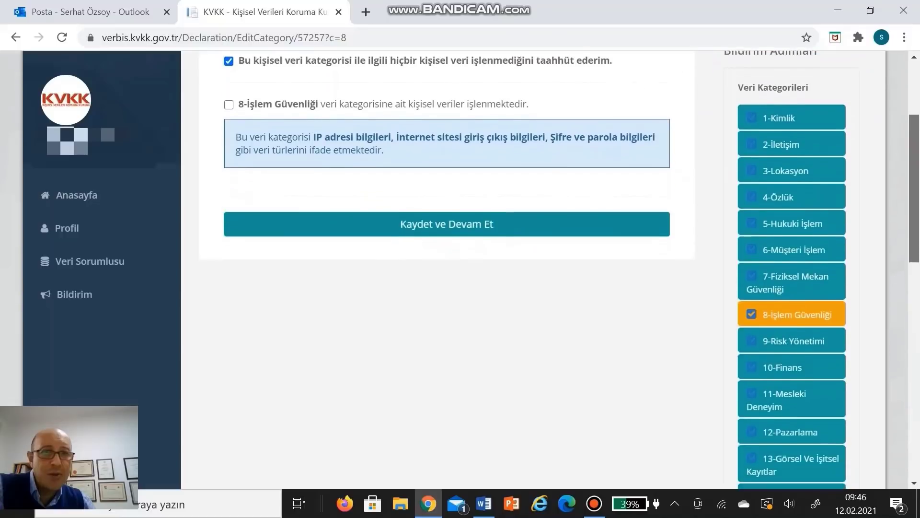
Review the declarations and listed data types of the 9-Risk Yönetimi and 10-Finans categories.
left_click(791, 317)
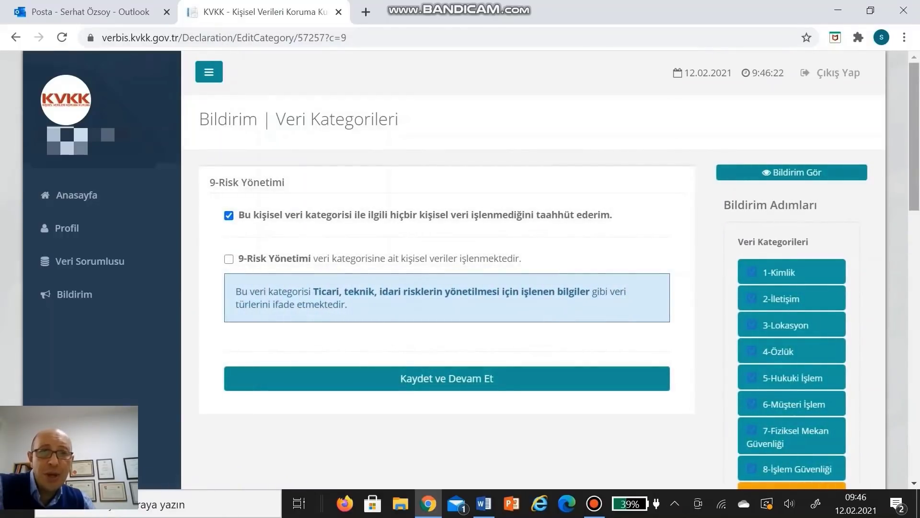
scroll(915, 144, "down", 1)
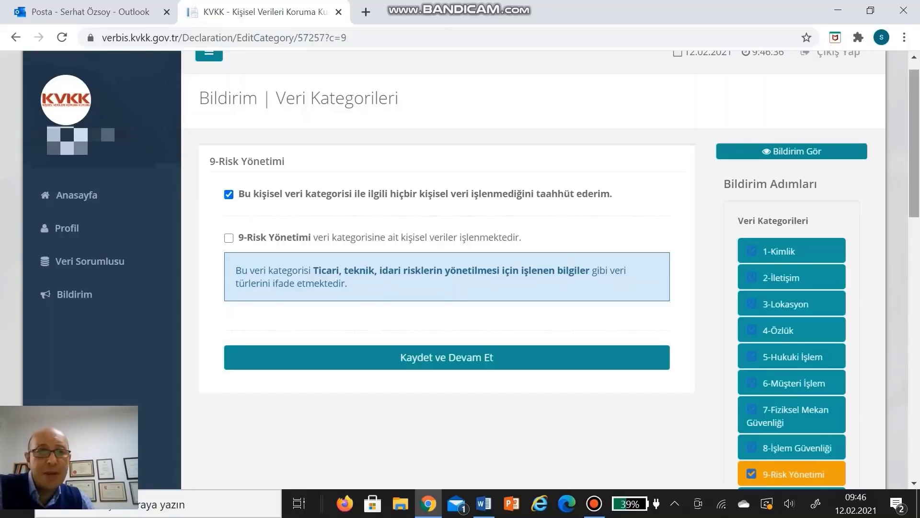
scroll(551, 269, "down", 4)
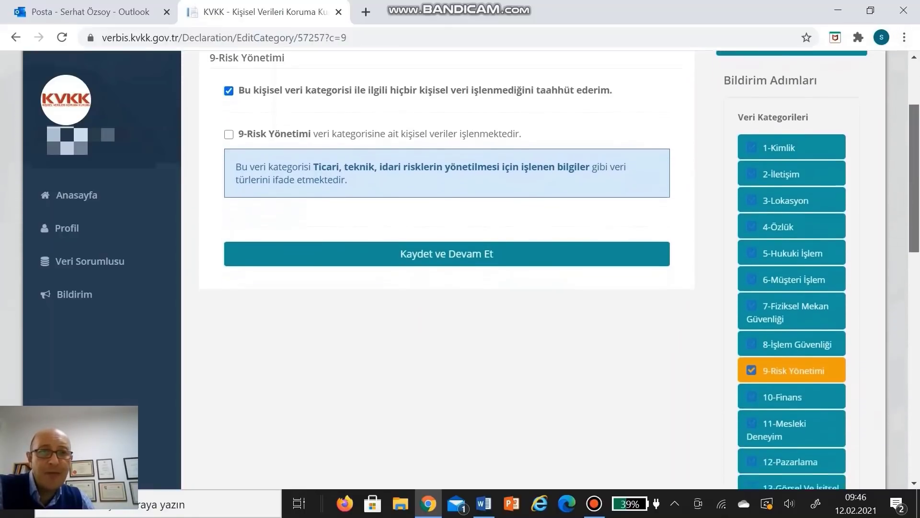
left_click(447, 149)
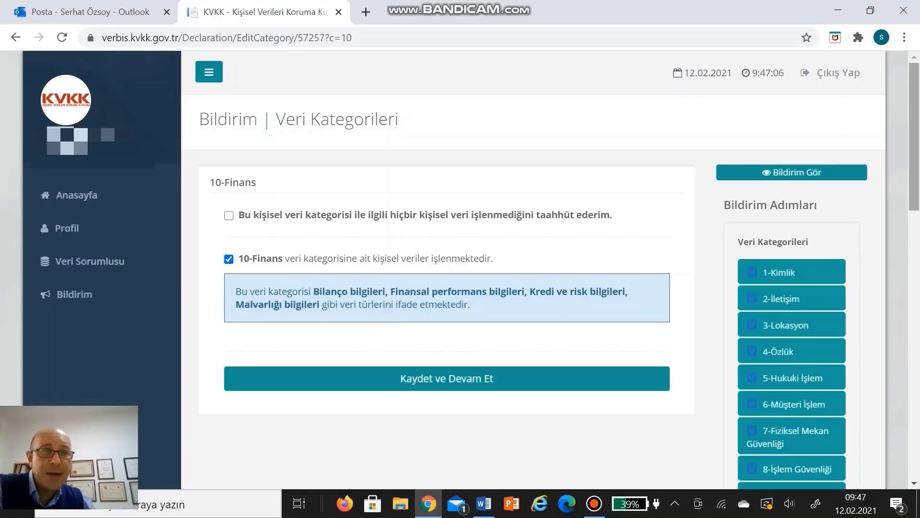
scroll(551, 269, "down", 4)
scroll(551, 270, "down", 3)
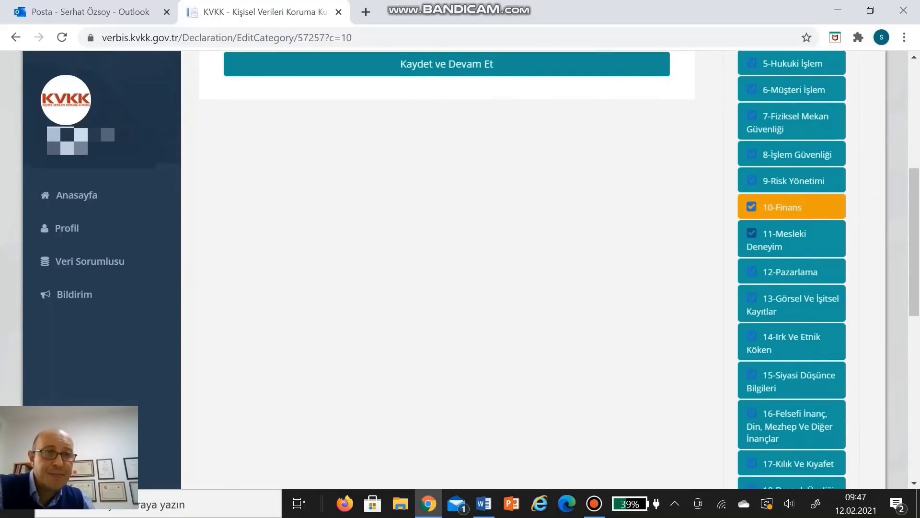
Check the processing declarations and data types of the 11-Mesleki Deneyim and 12-Pazarlama categories.
left_click(752, 233)
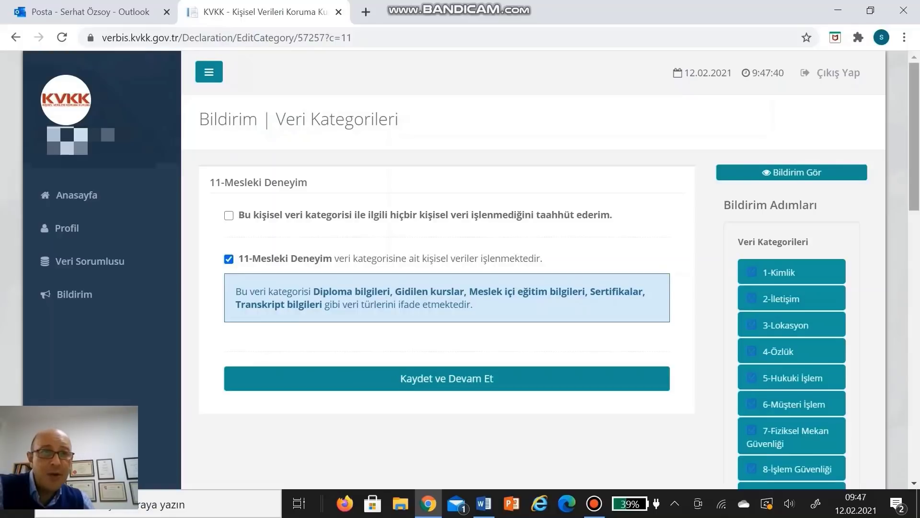
scroll(541, 269, "down", 6)
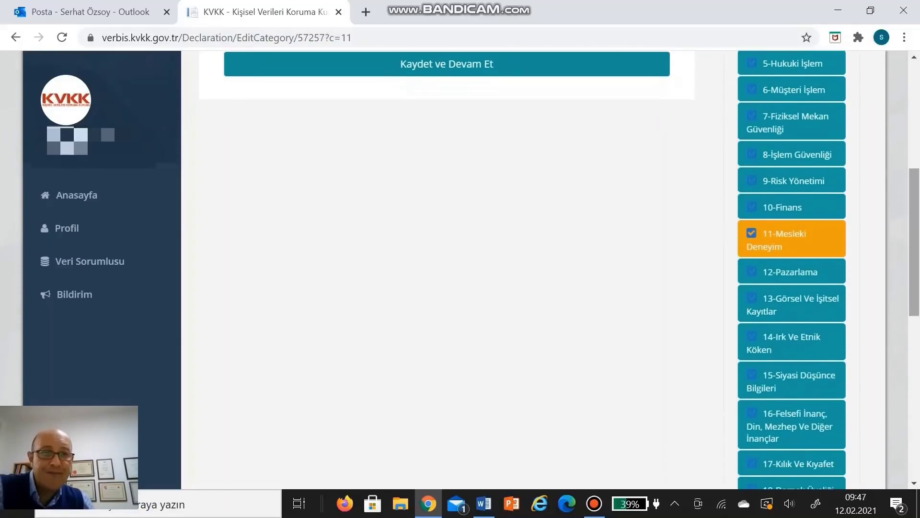
left_click(790, 272)
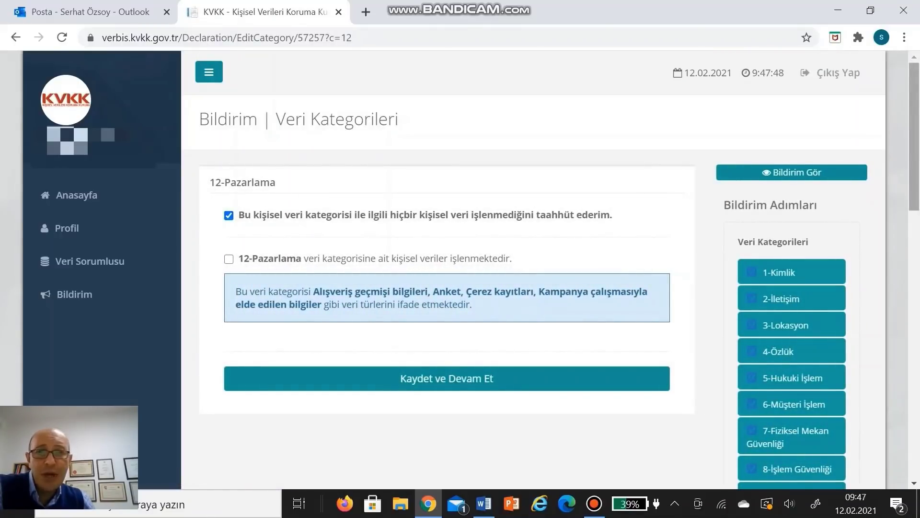
scroll(551, 268, "down", 3)
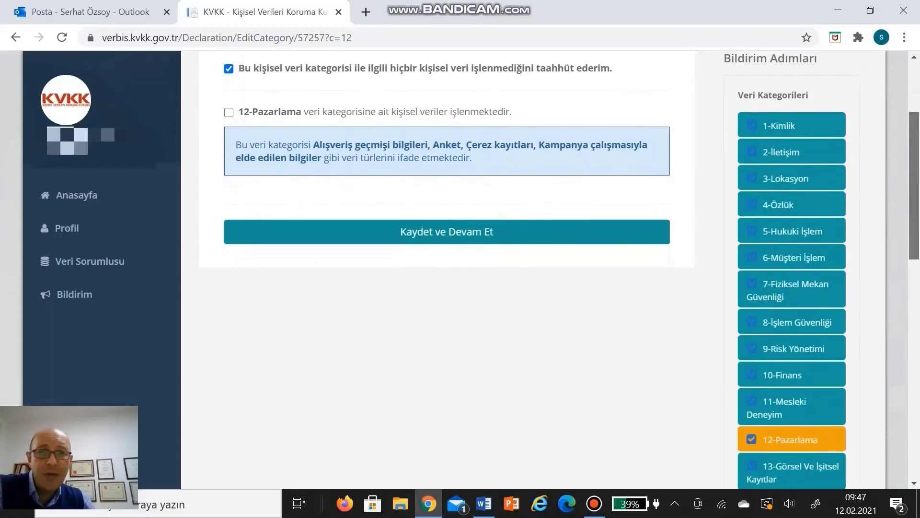
scroll(446, 268, "up", 1)
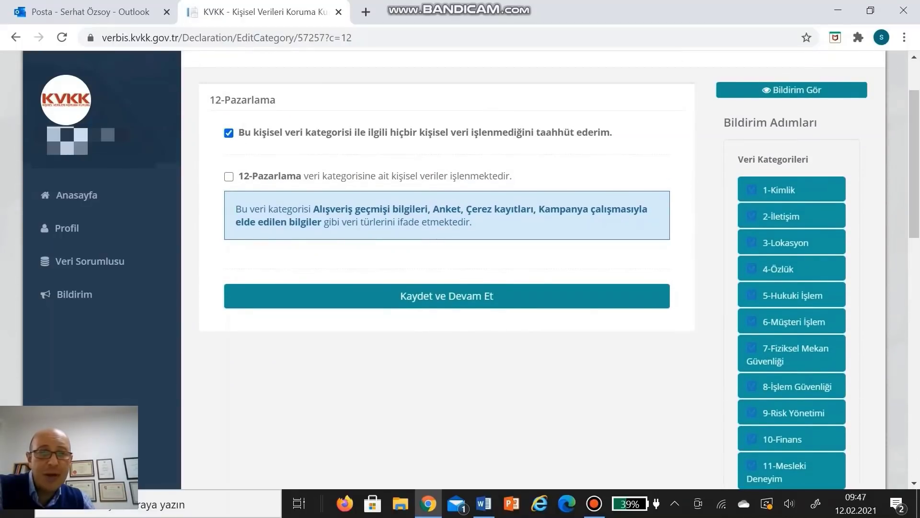
scroll(551, 269, "down", 6)
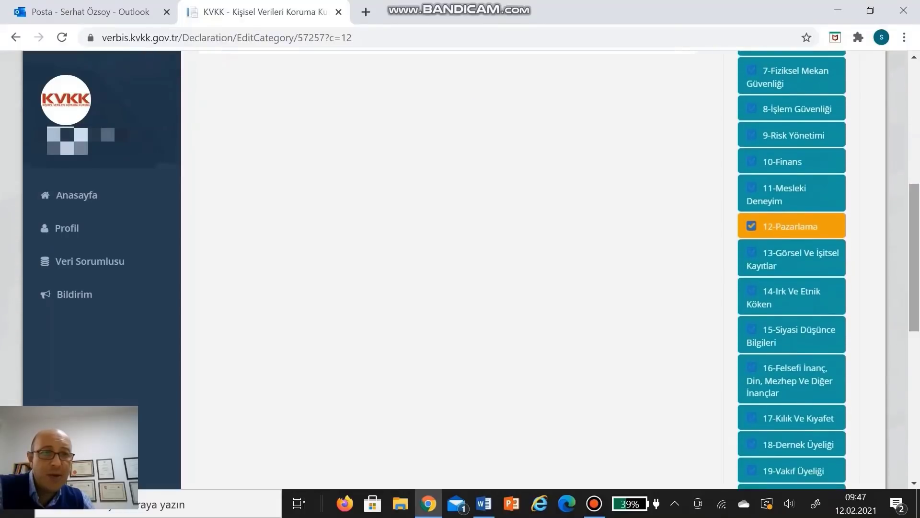
Review the declarations of the 13-Görsel Ve İşitsel Kayıtlar and 14-Irk Ve Etnik Köken categories.
left_click(767, 254)
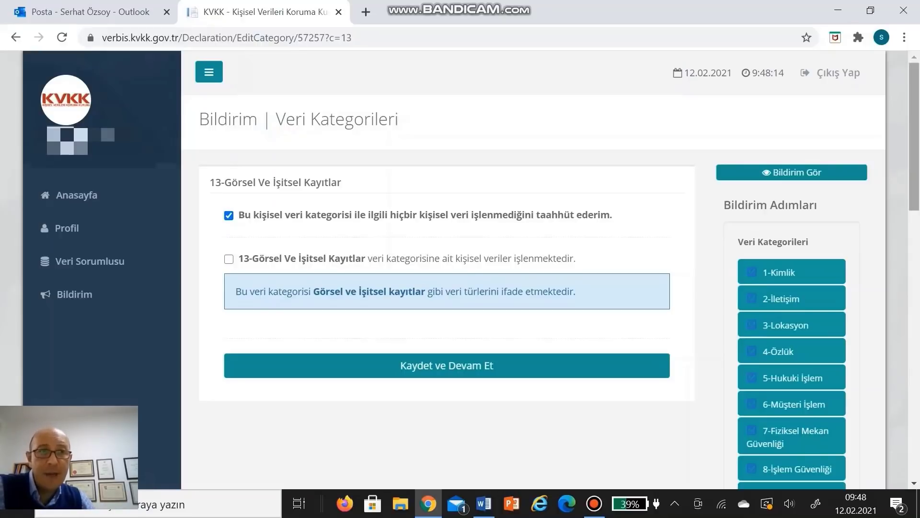
scroll(550, 270, "down", 1)
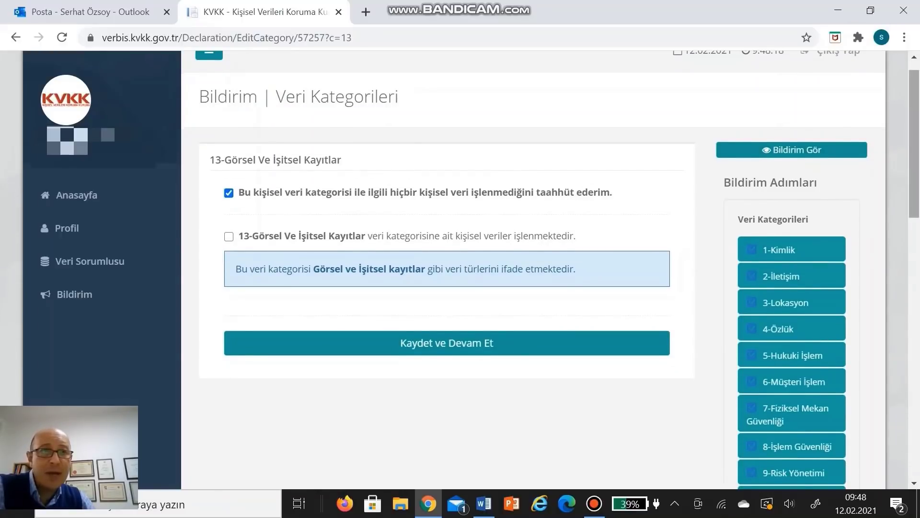
scroll(551, 270, "down", 3)
scroll(551, 270, "down", 5)
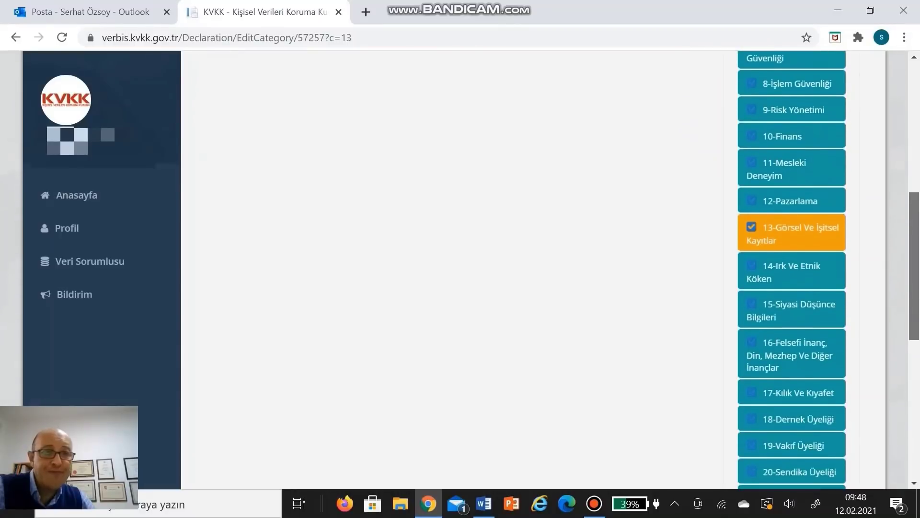
left_click(780, 265)
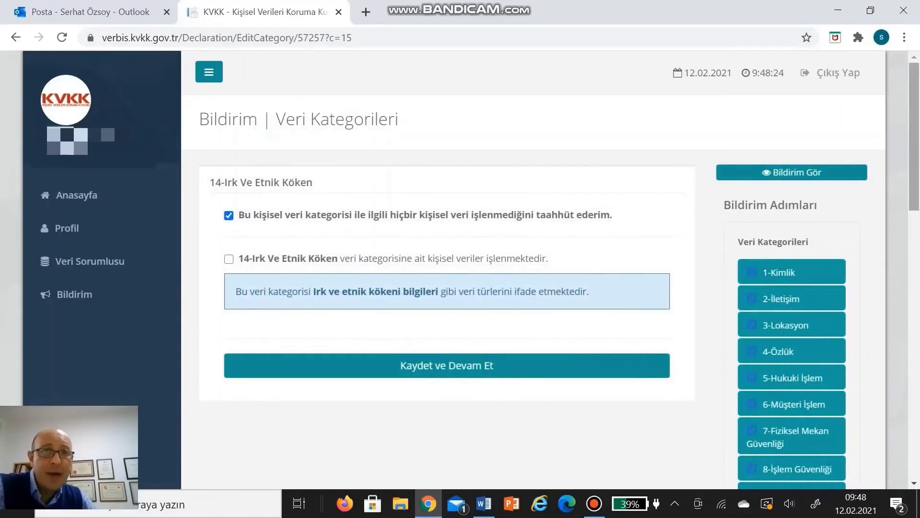
scroll(551, 271, "down", 1)
scroll(551, 271, "down", 1)
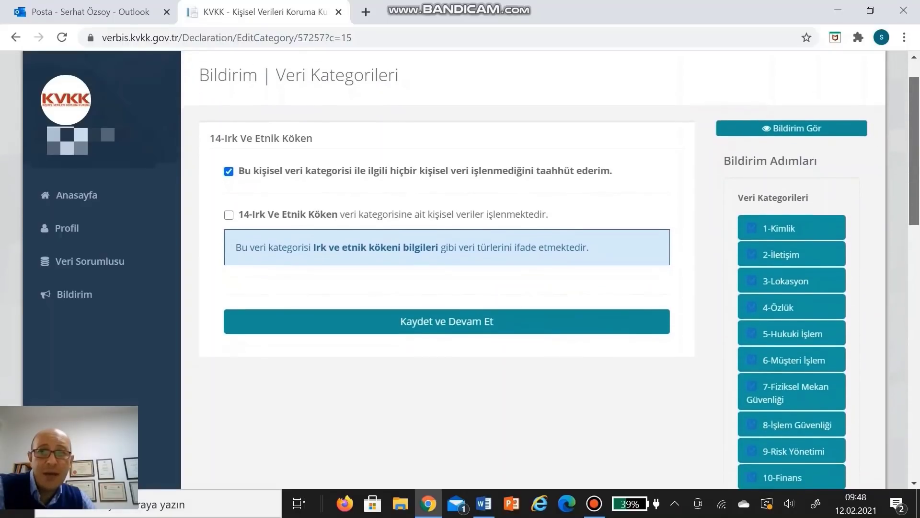
left_click_drag(914, 150, 914, 263)
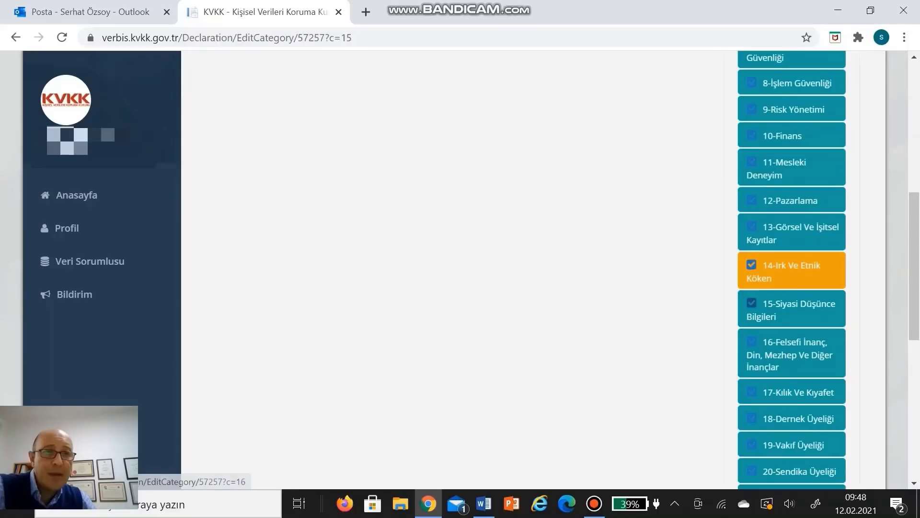
Check the declarations and data types of the 15-Siyasi Düşünce Bilgileri and 16-Felsefi İnanç, Din, Mezhep Ve Diğer İnançlar categories.
left_click(786, 305)
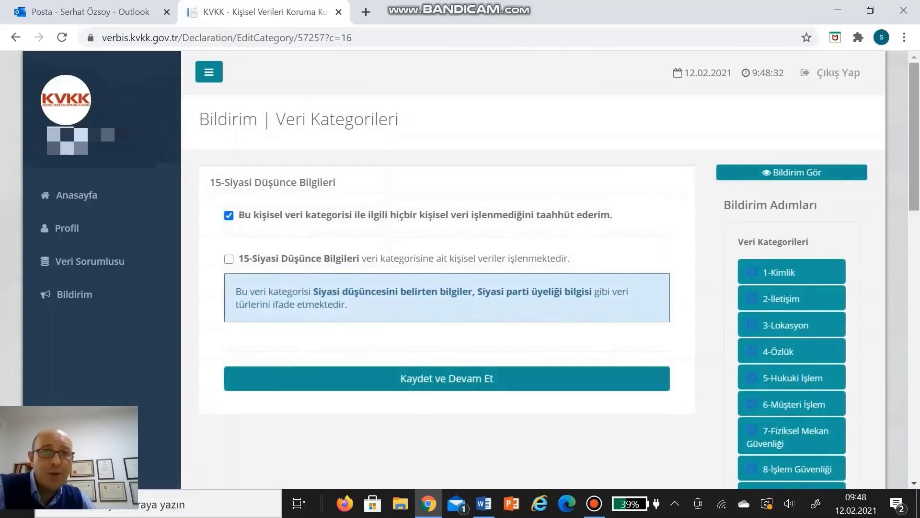
scroll(915, 144, "down", 1)
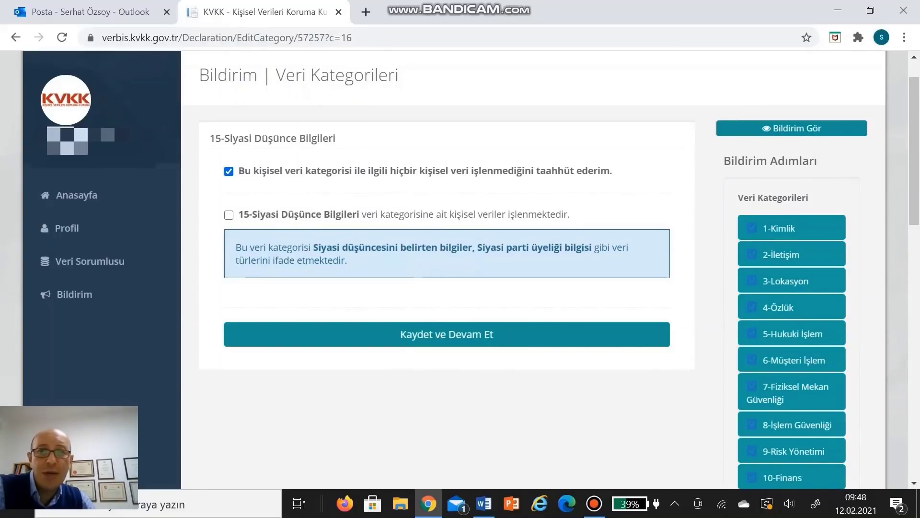
scroll(915, 144, "down", 1)
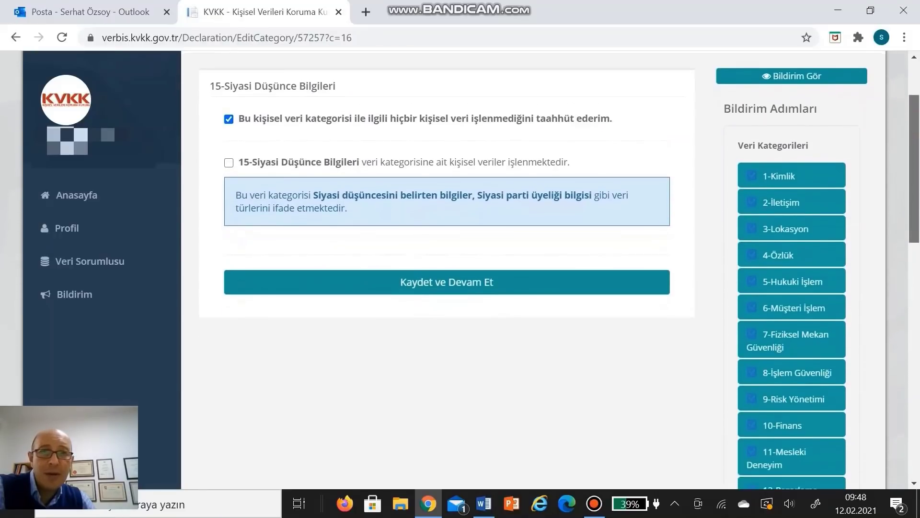
scroll(914, 192, "down", 7)
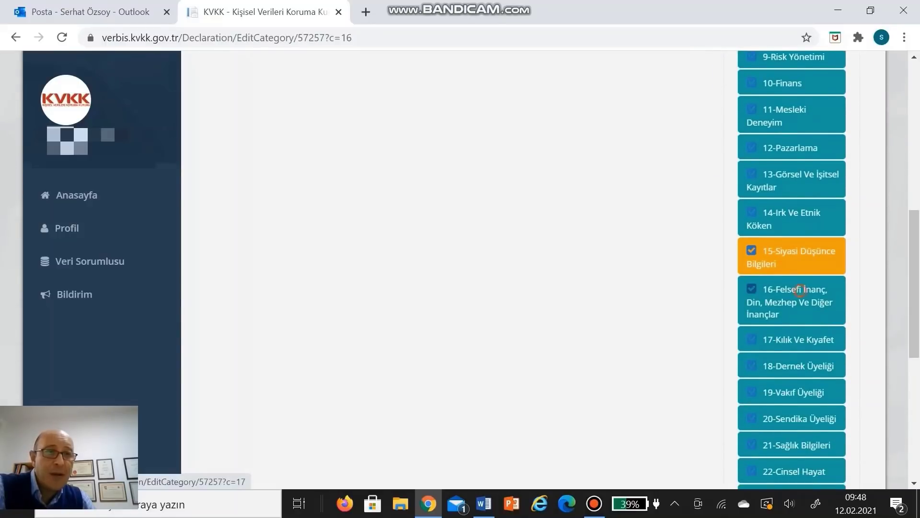
left_click(791, 301)
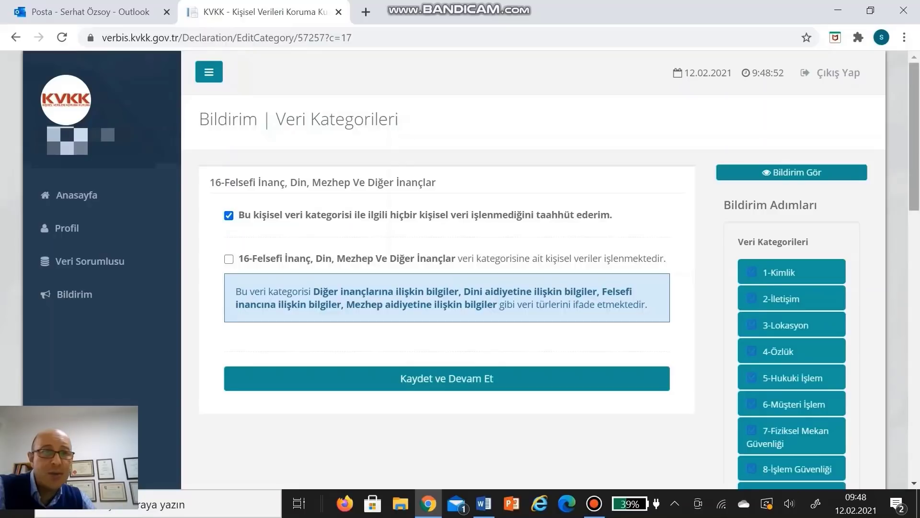
scroll(460, 268, "down", 10)
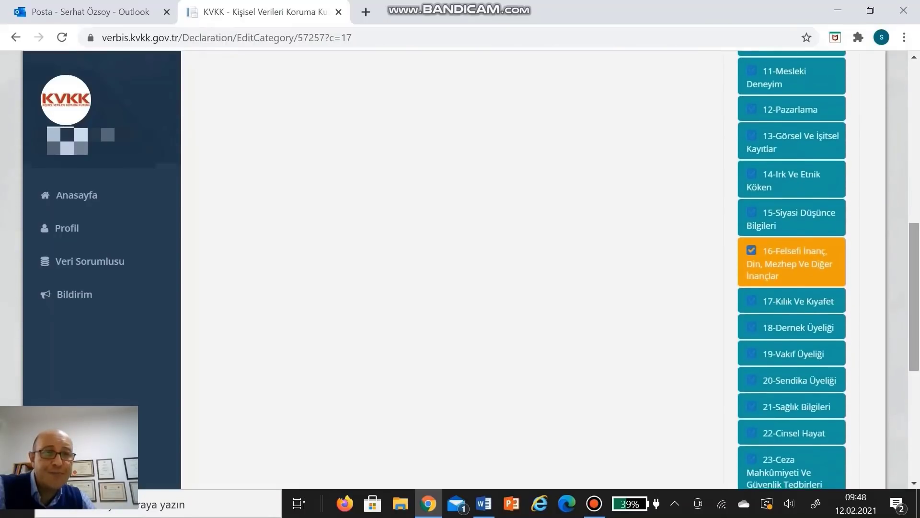
Review the declarations of the 17-Kılık Ve Kıyafet, 18-Dernek Üyeliği and 19-Vakıf Üyeliği categories.
left_click(798, 301)
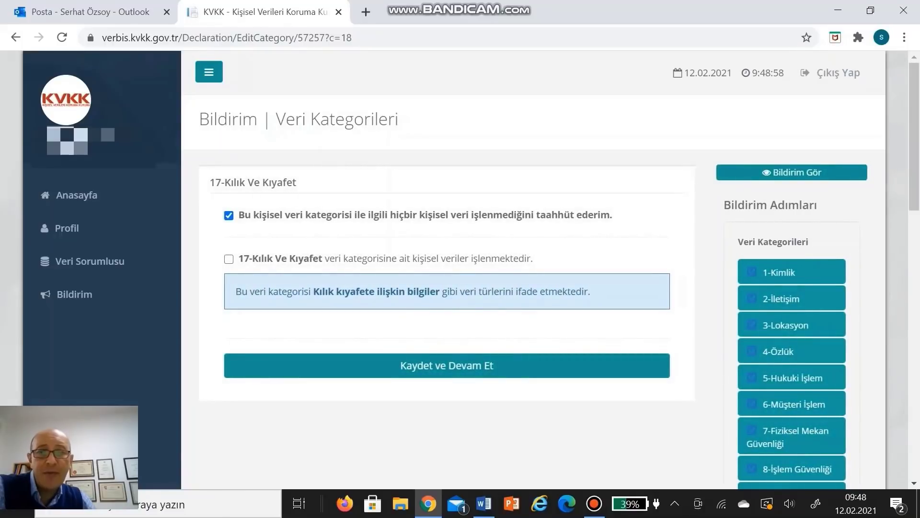
scroll(460, 268, "down", 10)
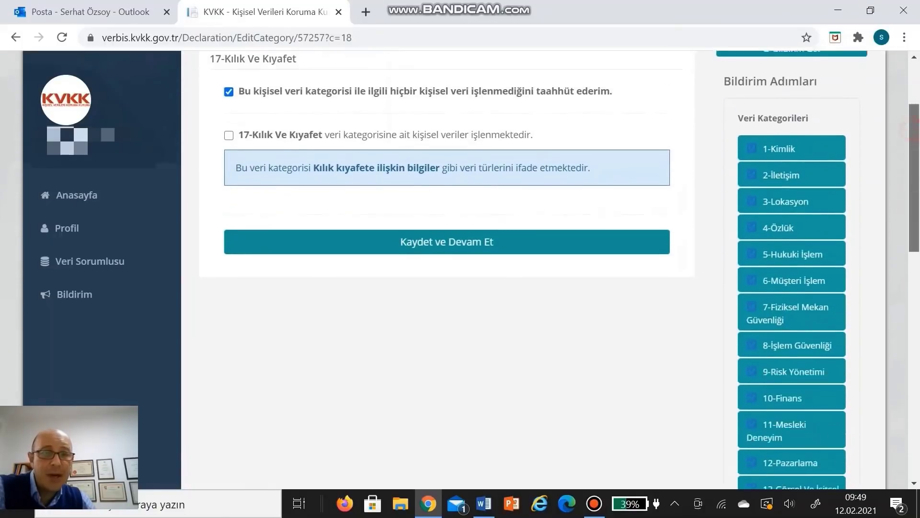
left_click(752, 305)
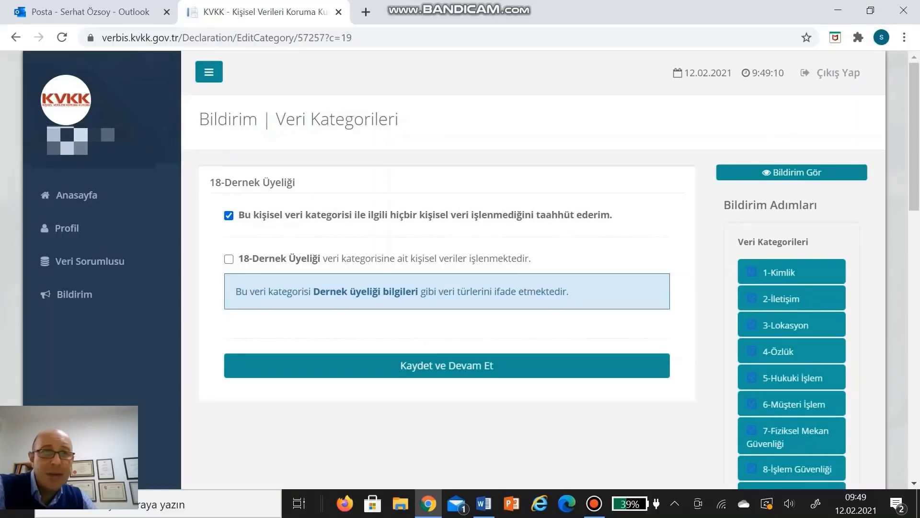
left_click_drag(913, 160, 913, 322)
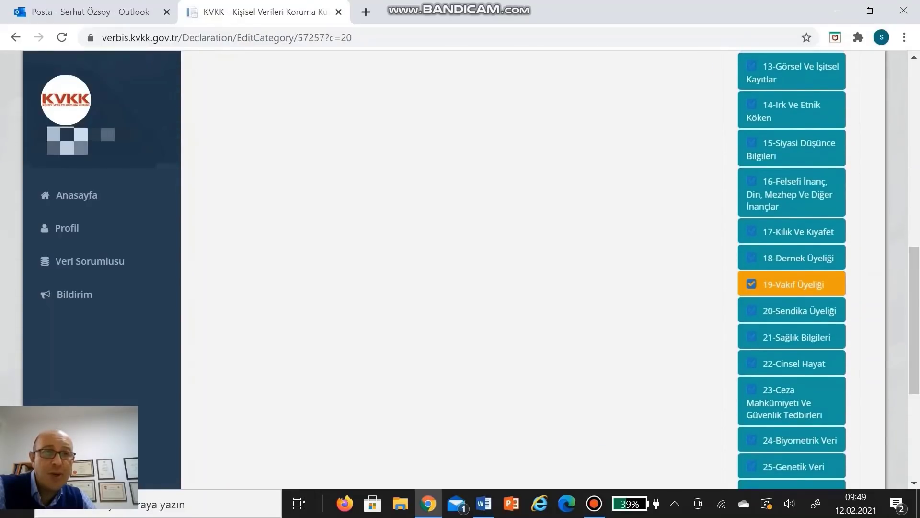
Check the processing declaration and listed data type of the 20-Sendika Üyeliği category.
left_click(796, 310)
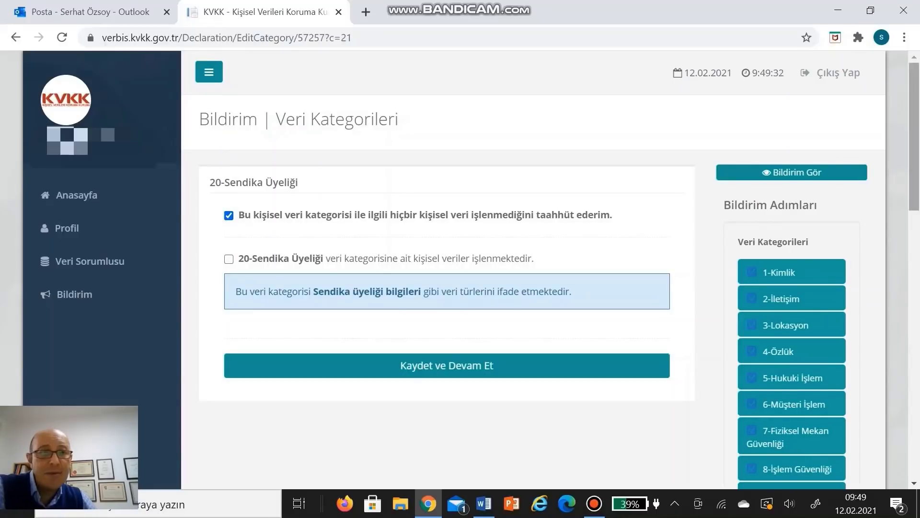
scroll(533, 268, "down", 2)
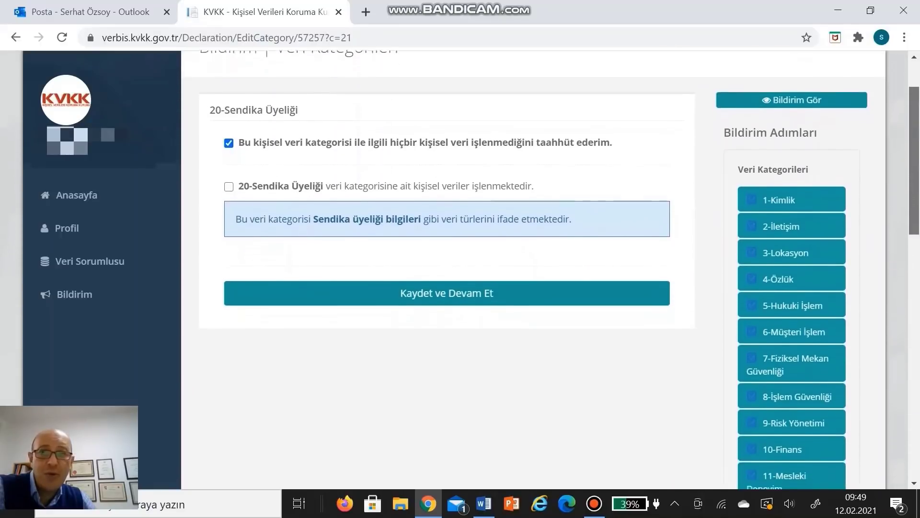
scroll(533, 267, "down", 3)
scroll(533, 267, "up", 2)
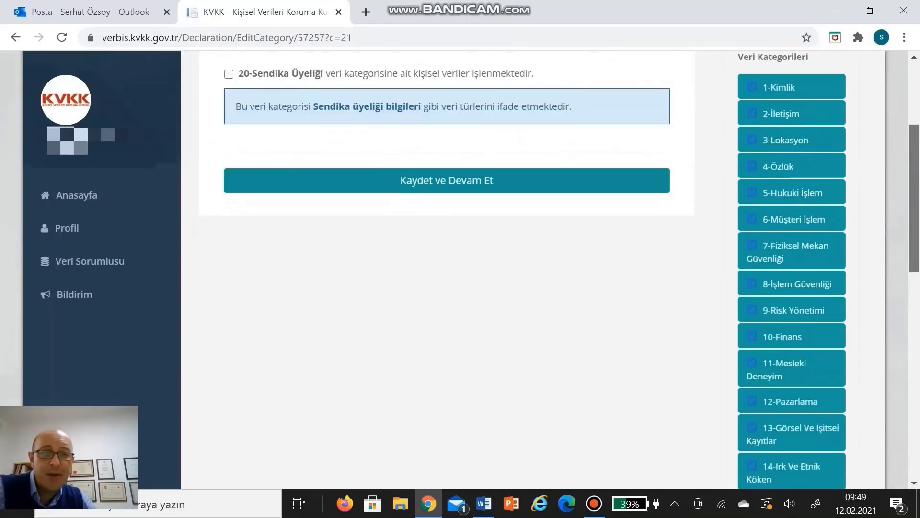
scroll(534, 267, "down", 9)
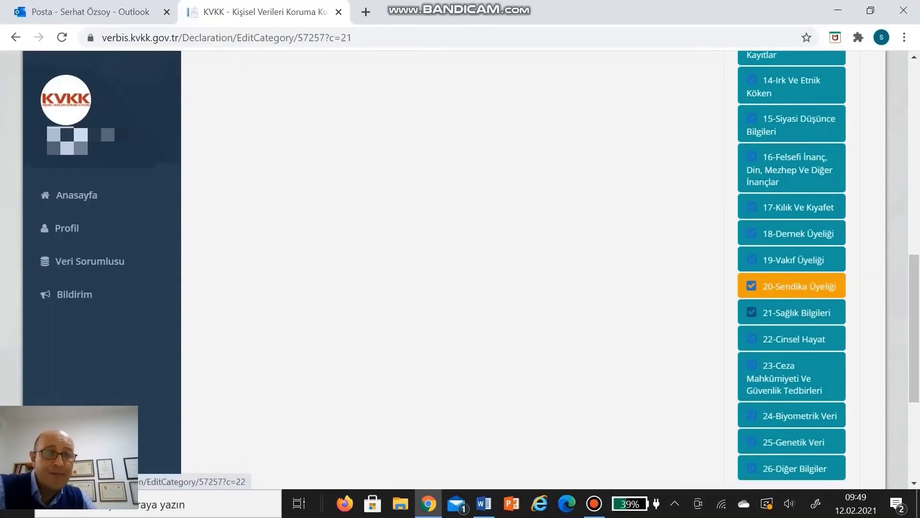
Review the declaration and data types of the 21-Sağlık Bilgileri category, and open the 22-Cinsel Hayat category.
left_click(793, 313)
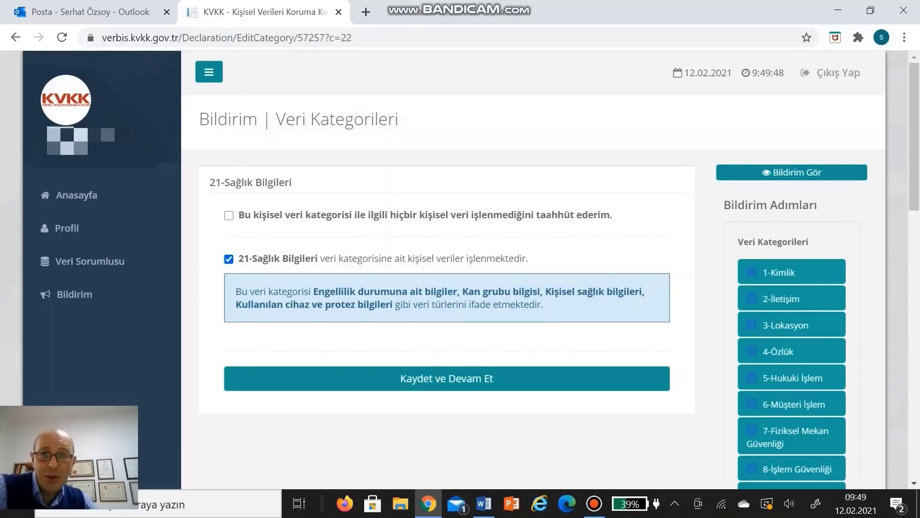
scroll(914, 134, "down", 5)
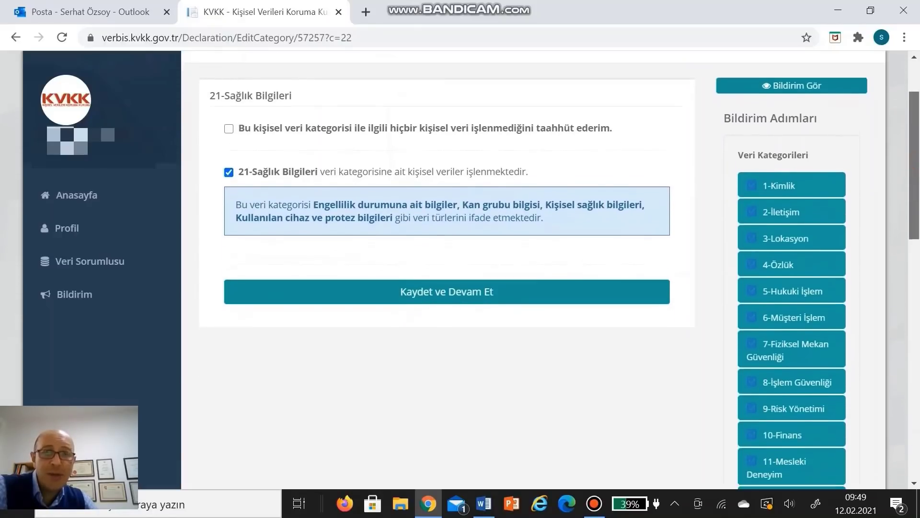
scroll(791, 287, "down", 6)
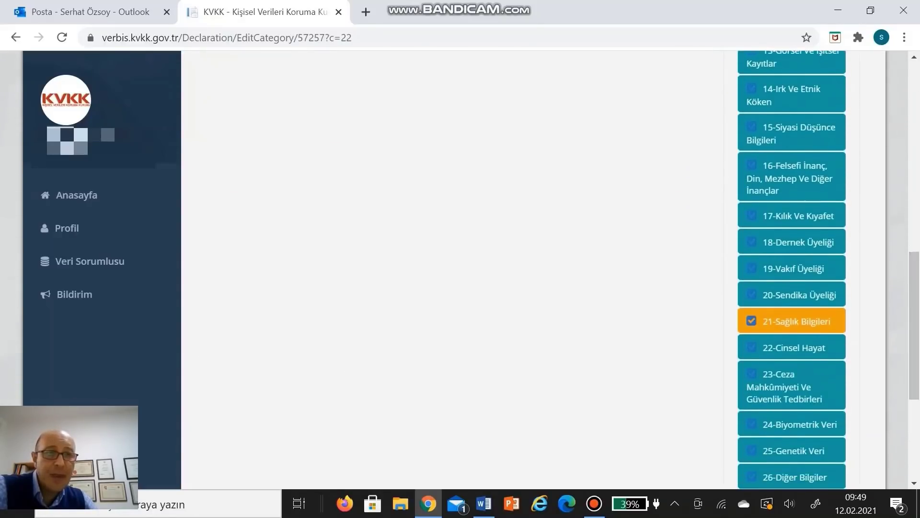
left_click(795, 346)
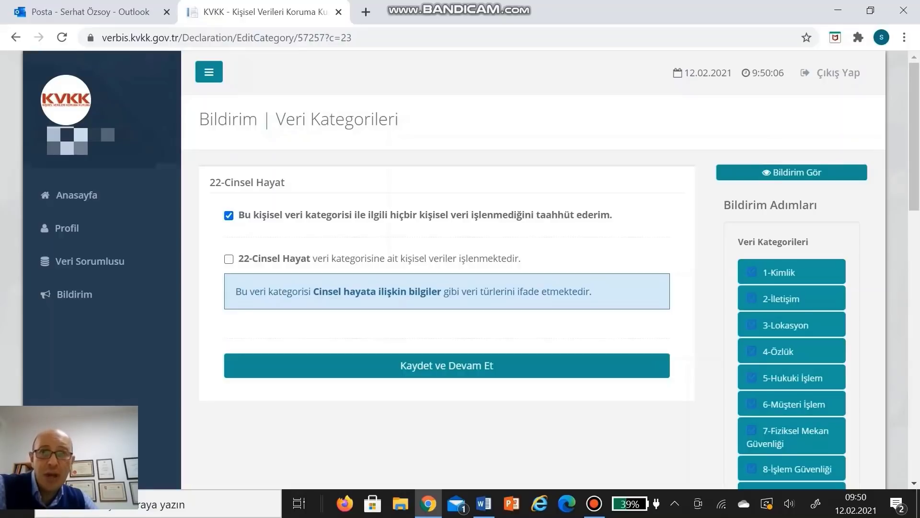
Declare that 22-Cinsel Hayat personal data is processed, save the category, and open 23-Ceza Mahkûmiyeti Ve Güvenlik Tedbirleri.
left_click(228, 259)
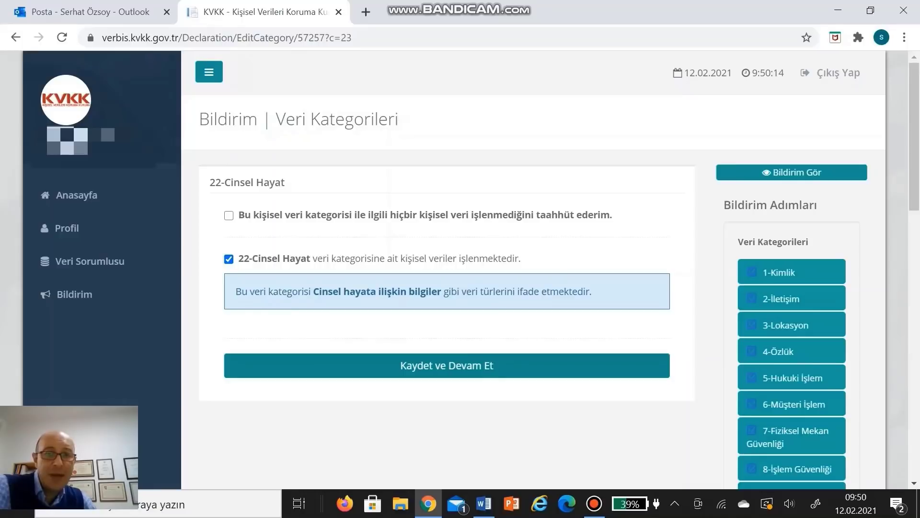
left_click(446, 365)
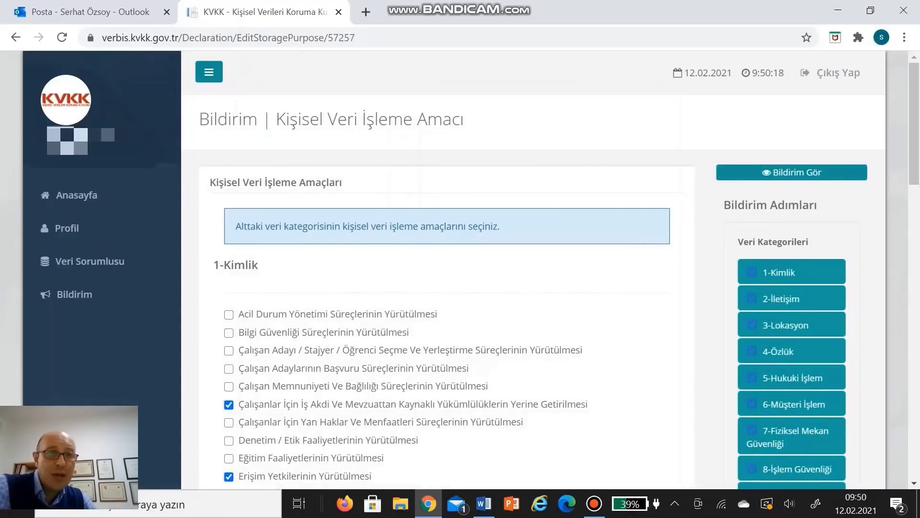
scroll(460, 268, "down", 12)
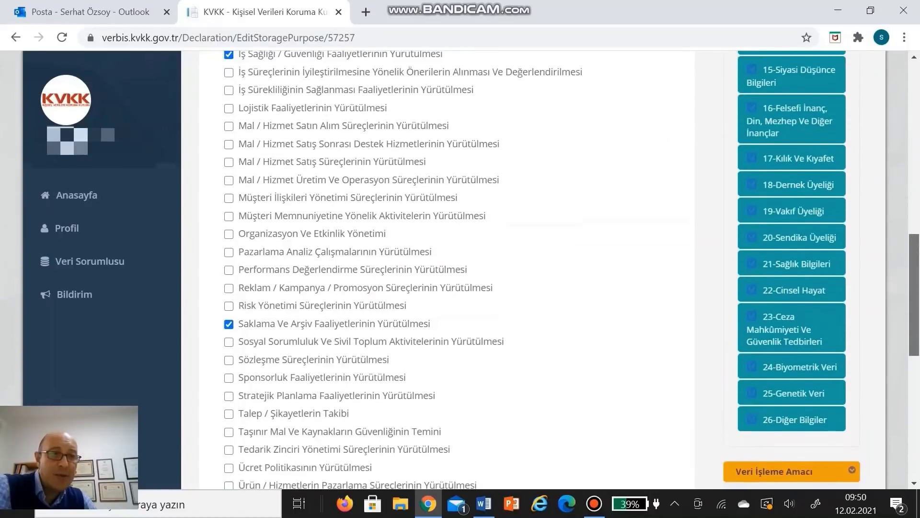
left_click(791, 319)
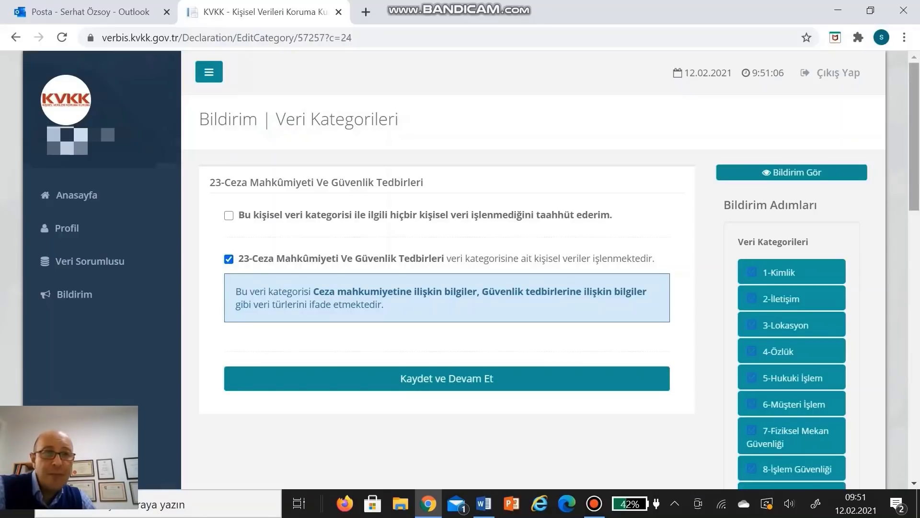
Review the declarations and data types of the 23-Ceza Mahkûmiyeti Ve Güvenlik Tedbirleri and 24-Biyometrik Veri categories.
scroll(551, 269, "down", 1)
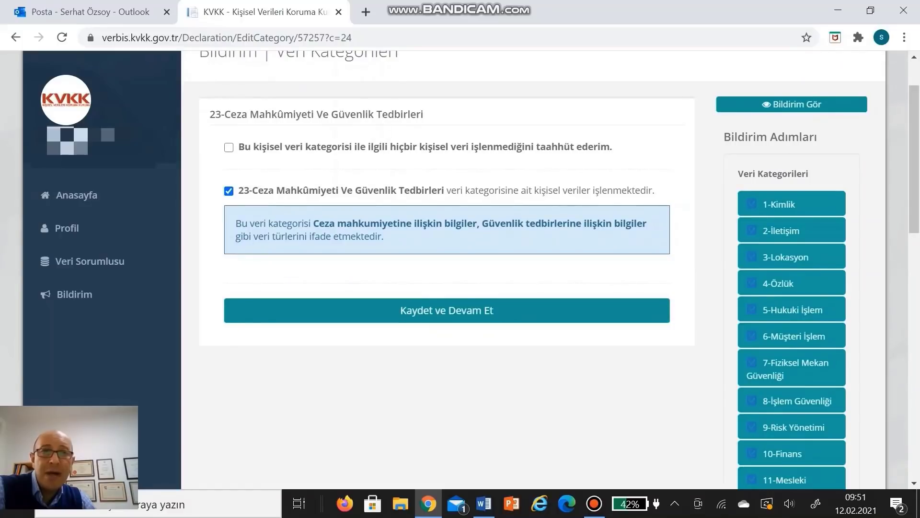
scroll(916, 206, "down", 2)
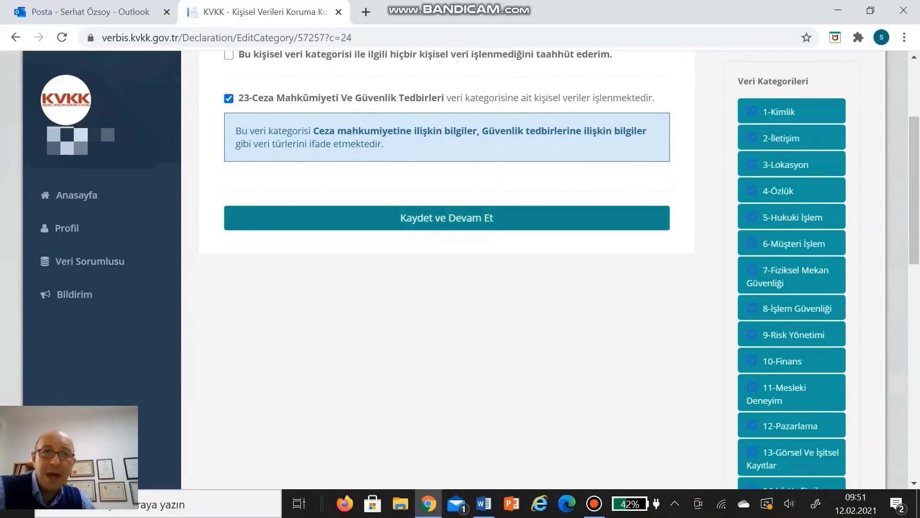
left_click_drag(914, 189, 915, 366)
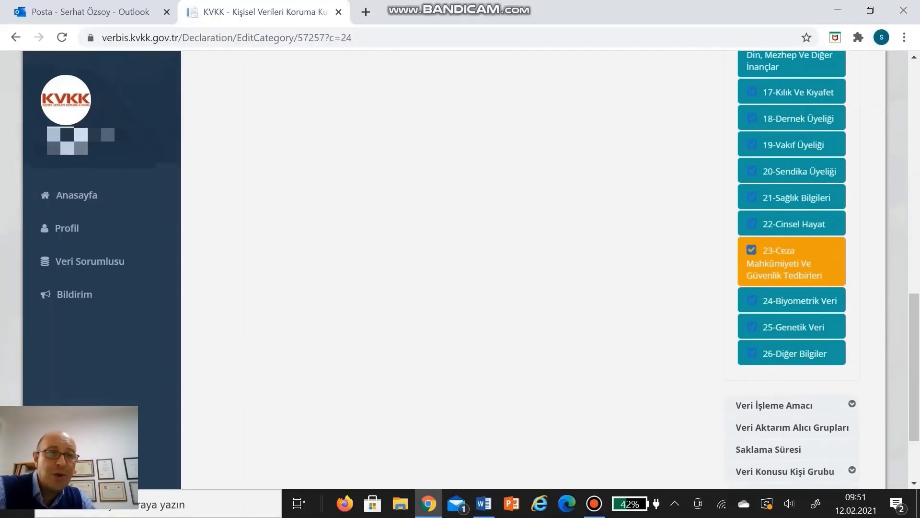
left_click(796, 301)
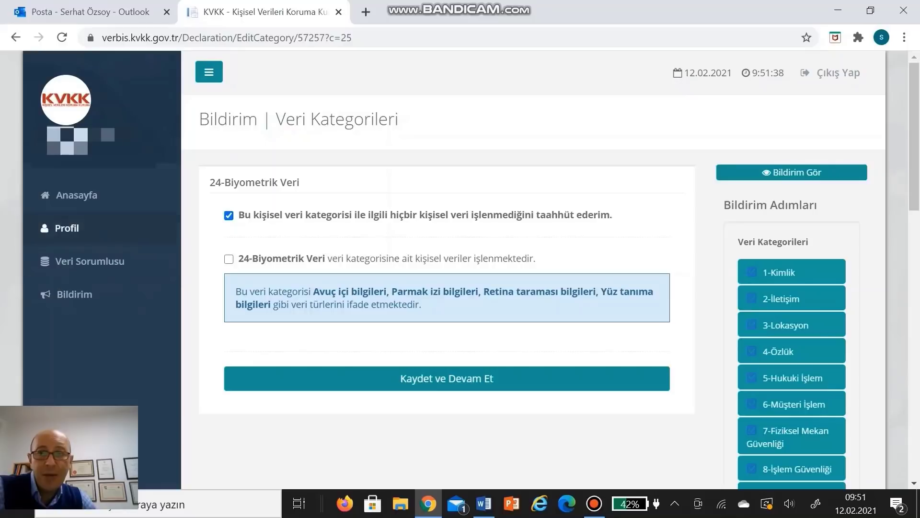
scroll(533, 268, "down", 1)
scroll(534, 269, "down", 12)
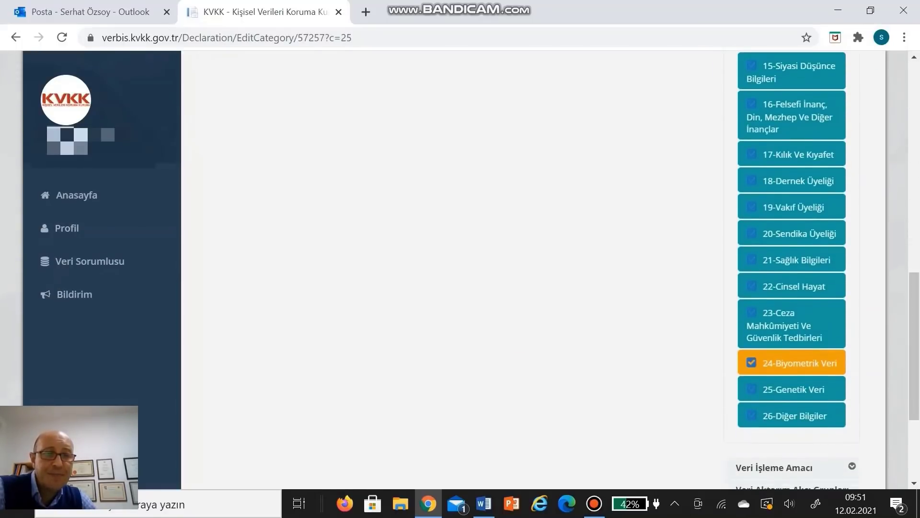
Open the 25-Genetik Veri category and check its declaration and data type.
left_click(800, 389)
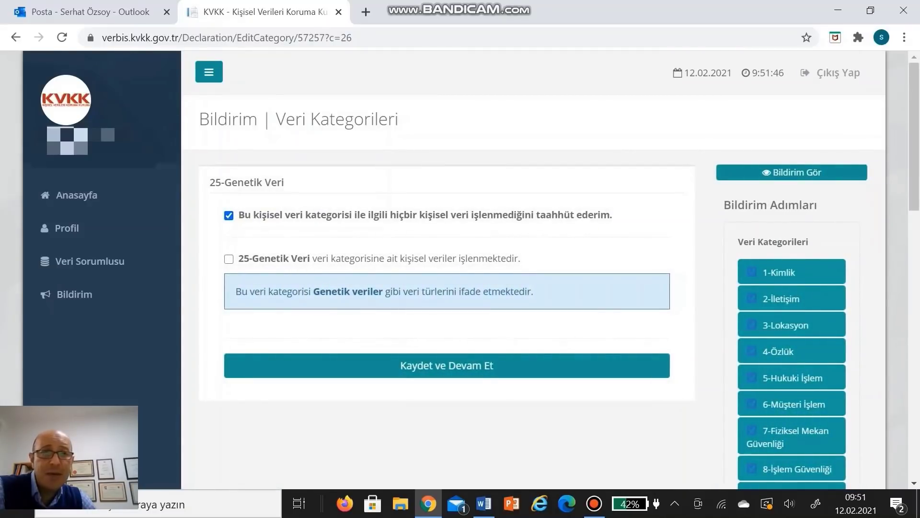
scroll(551, 268, "down", 4)
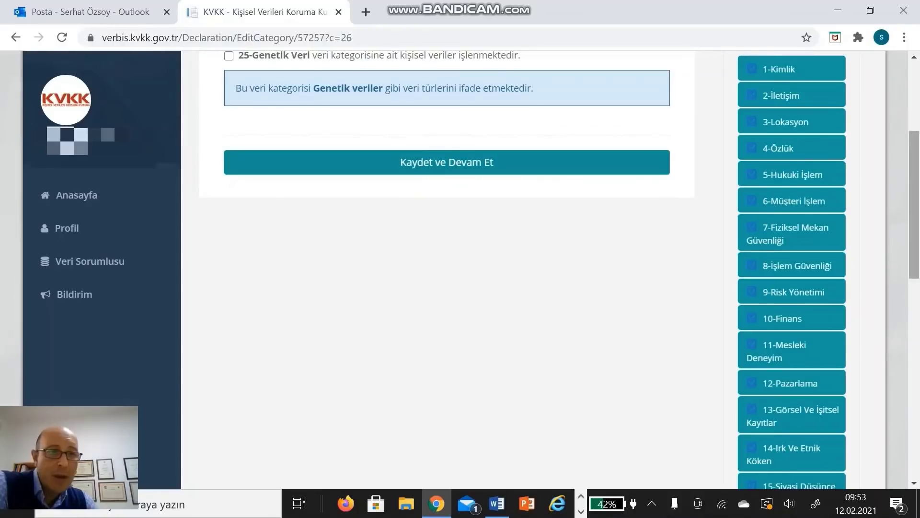
scroll(551, 268, "down", 10)
scroll(551, 269, "up", 14)
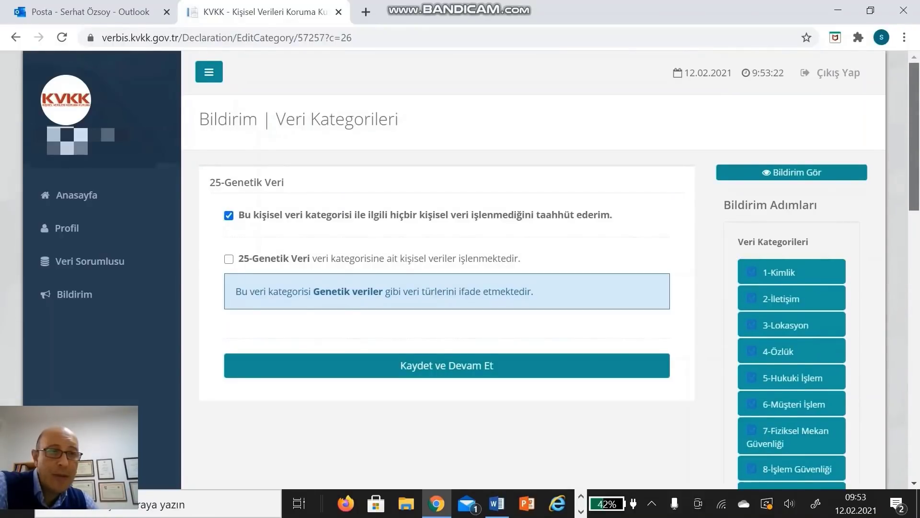
scroll(551, 269, "down", 12)
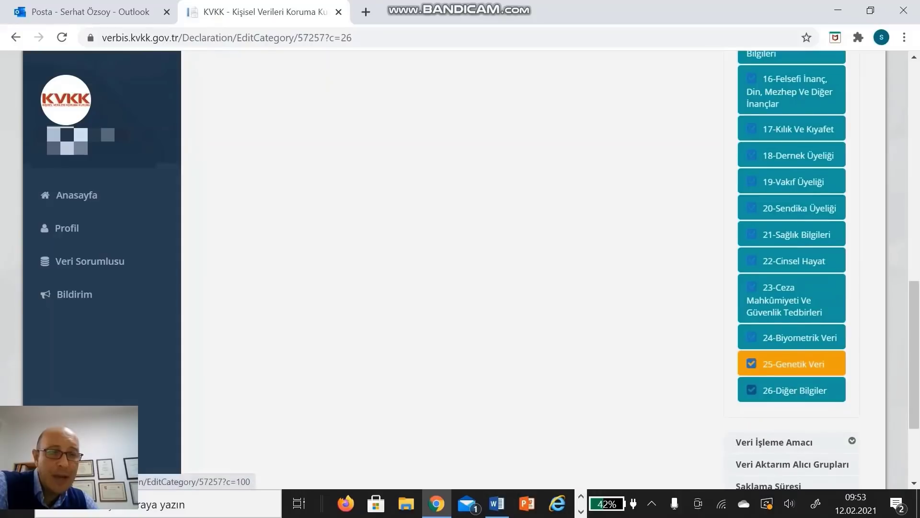
left_click_drag(914, 355, 914, 198)
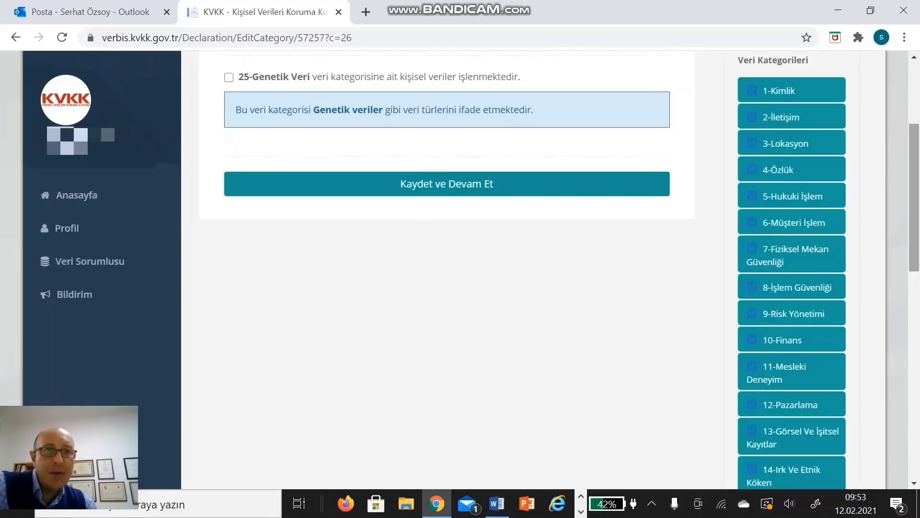
scroll(460, 269, "down", 10)
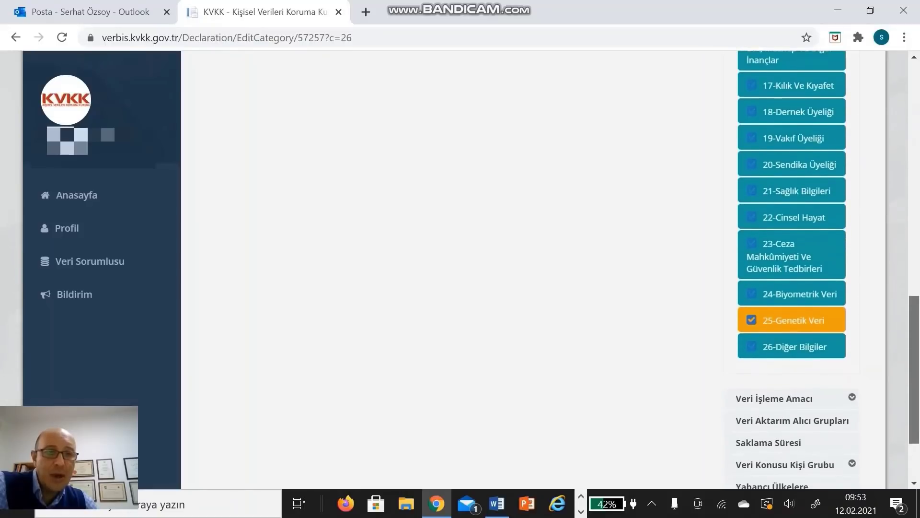
Expand the Veri İşleme Amacı step in Bildirim Adımları and look over the data categories it covers.
scroll(791, 268, "up", 2)
scroll(791, 268, "down", 3)
scroll(791, 268, "down", 1)
scroll(791, 268, "down", 1)
scroll(791, 269, "down", 1)
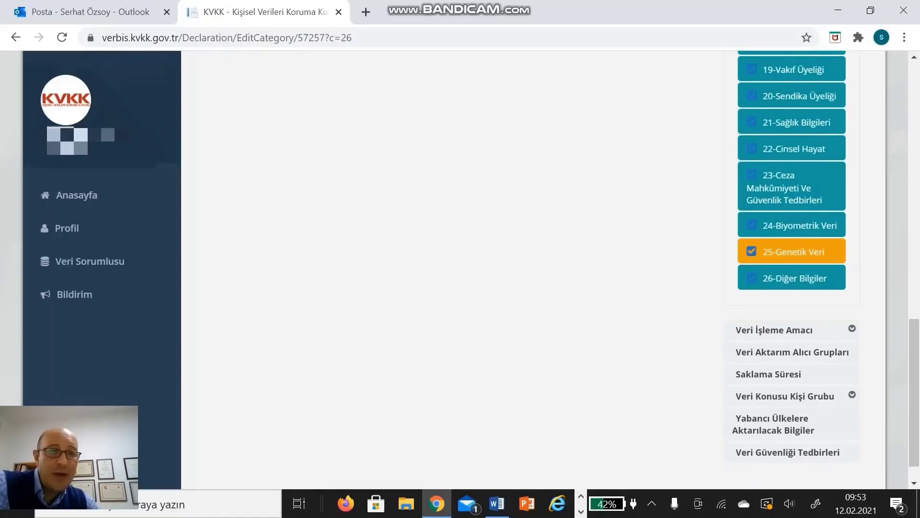
left_click(852, 328)
left_click_drag(912, 306, 912, 126)
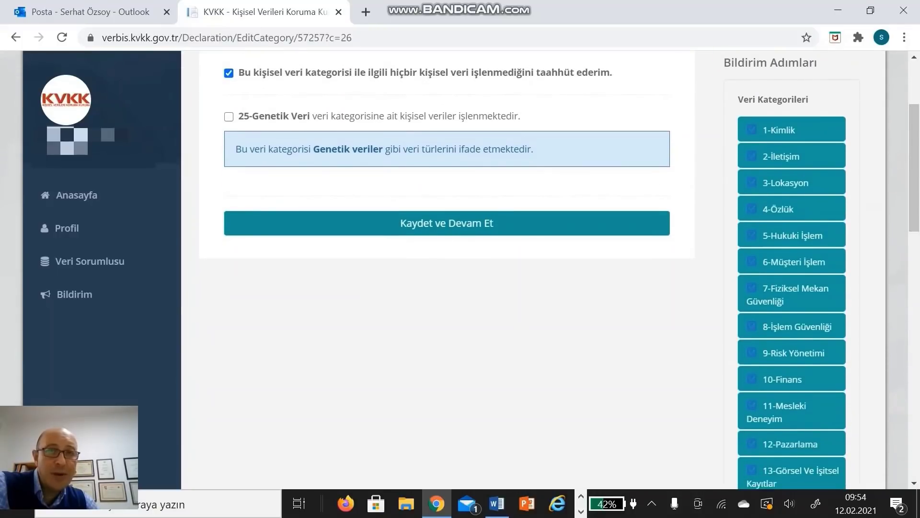
left_click_drag(912, 116, 912, 317)
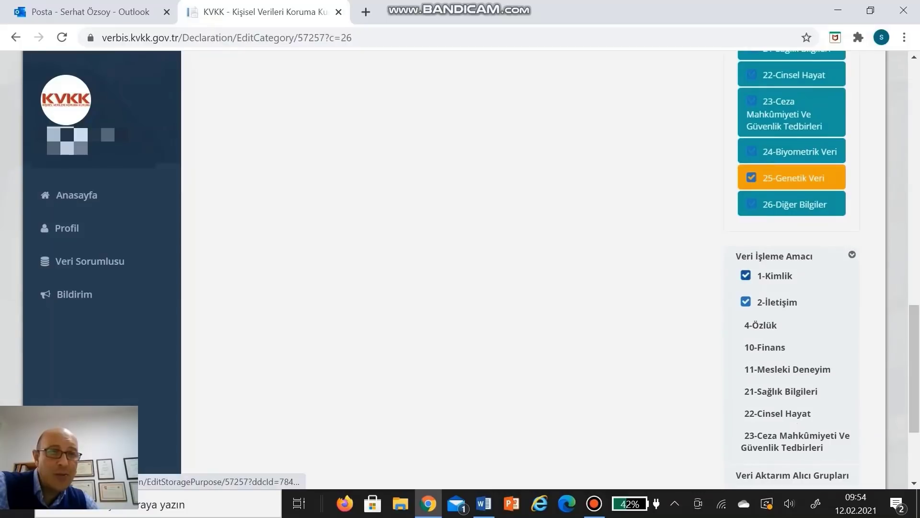
left_click_drag(913, 369, 913, 405)
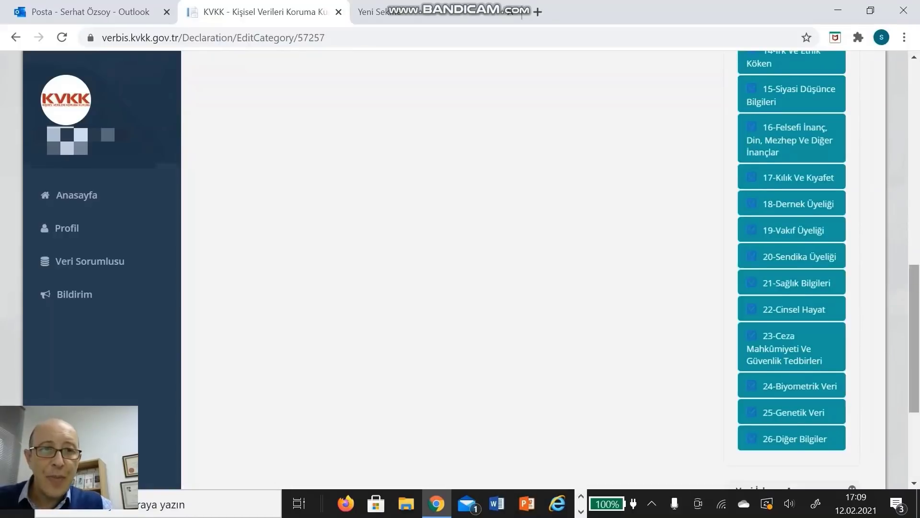
Expand the Veri İşleme Amacı step and open the processing purposes of the 1-Kimlik category.
left_click_drag(913, 326, 913, 366)
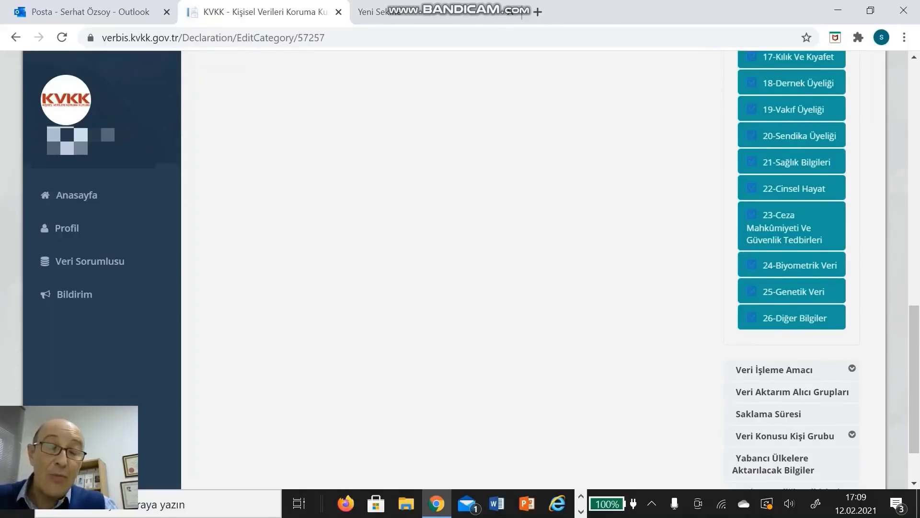
left_click(852, 368)
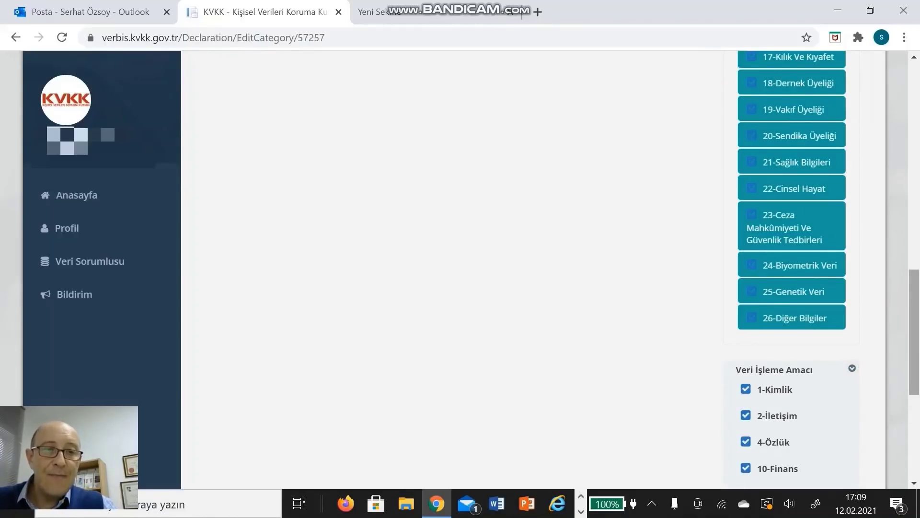
scroll(915, 334, "down", 3)
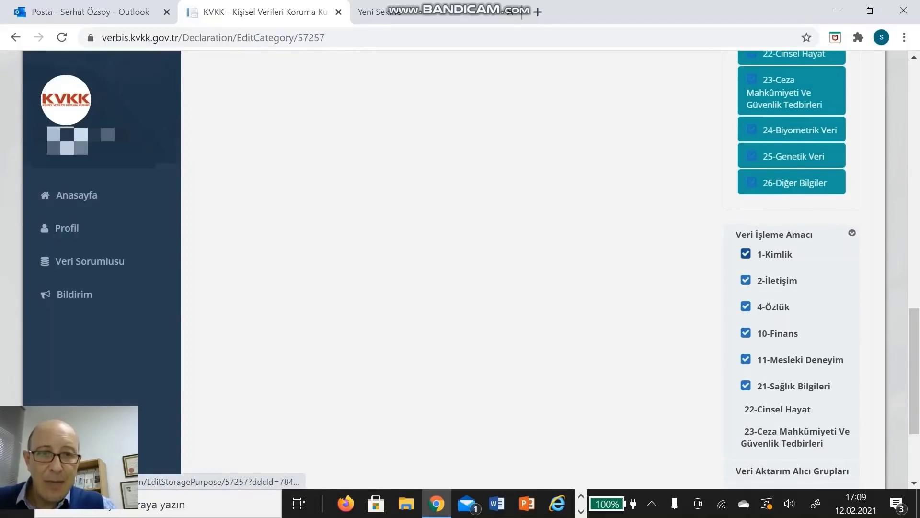
left_click(773, 253)
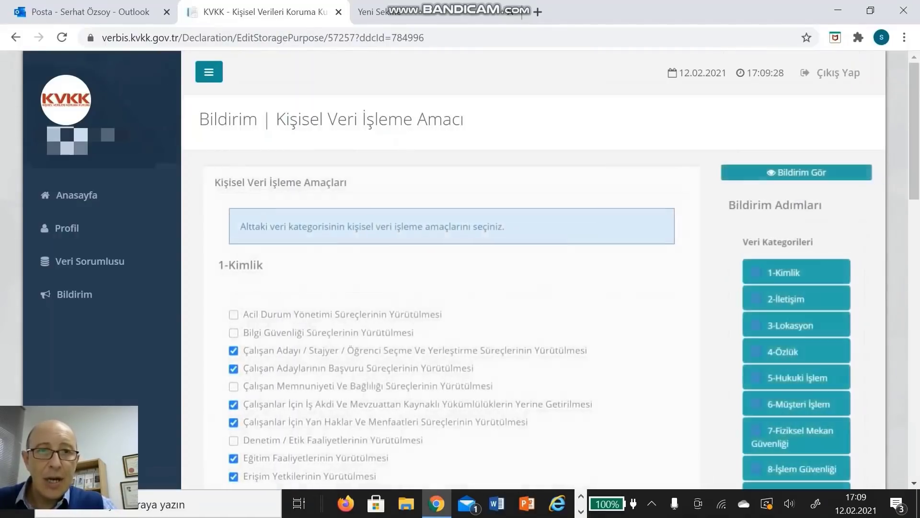
Examine which personal data processing purposes are selected for the 1-Kimlik category, through to the end of the list.
scroll(535, 271, "down", 2)
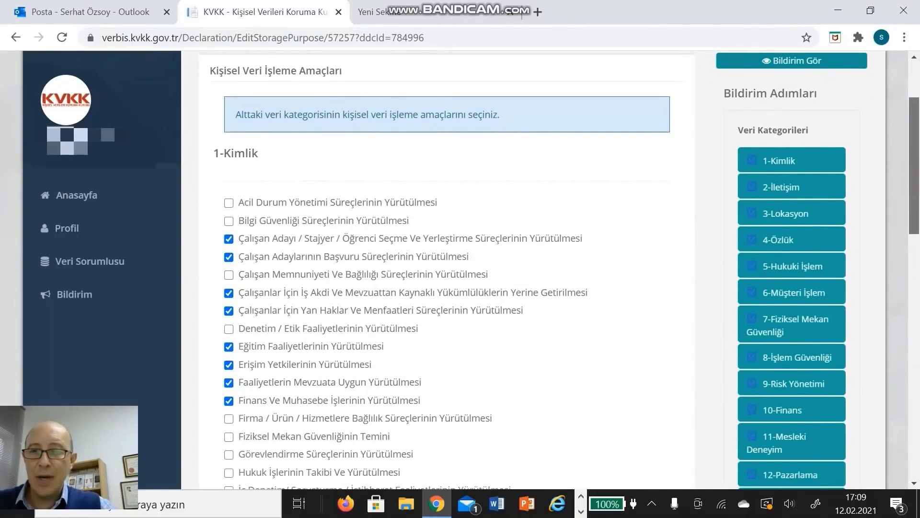
scroll(560, 270, "down", 1)
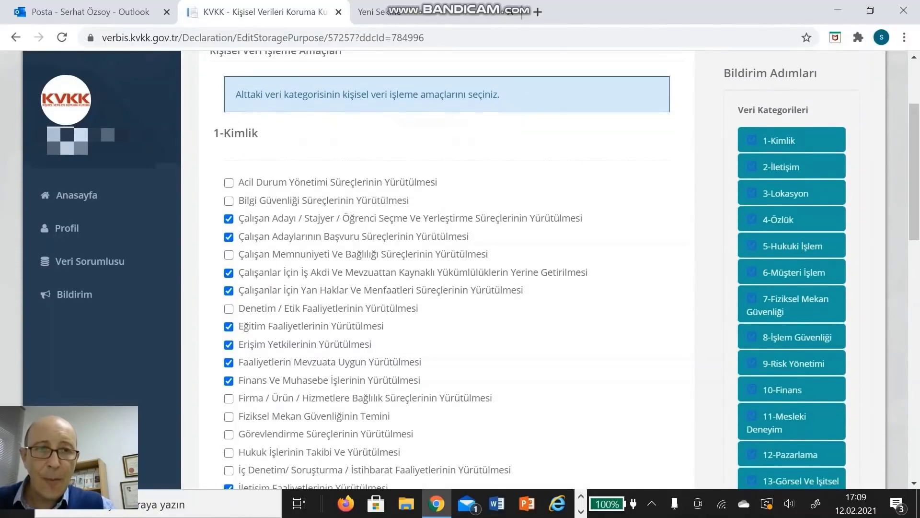
scroll(560, 269, "down", 1)
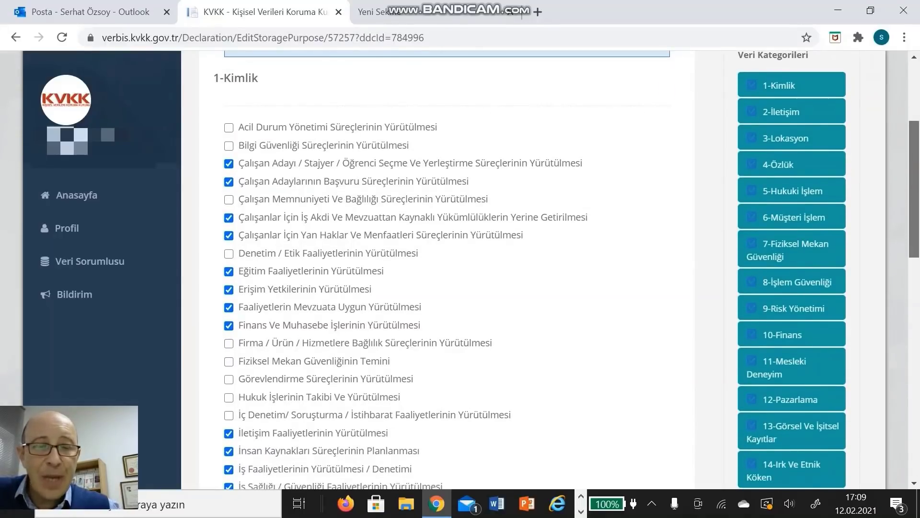
scroll(567, 269, "up", 1)
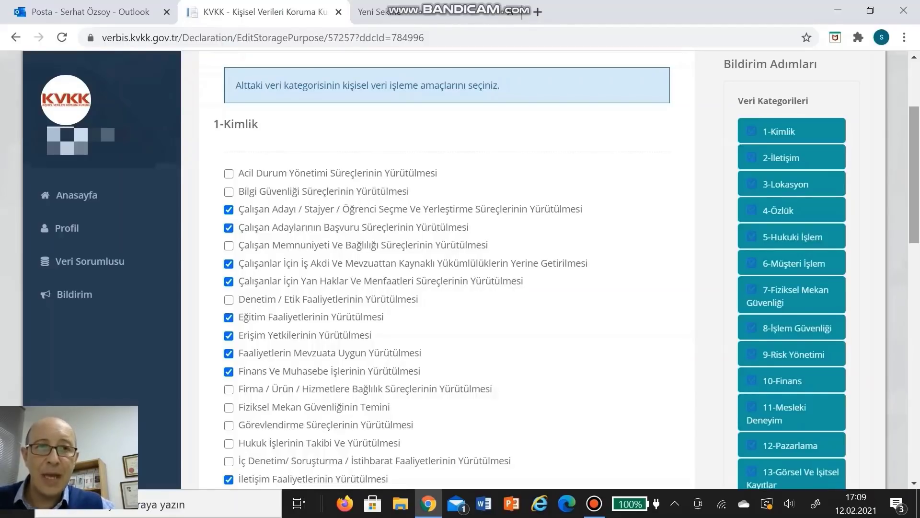
scroll(447, 268, "down", 1)
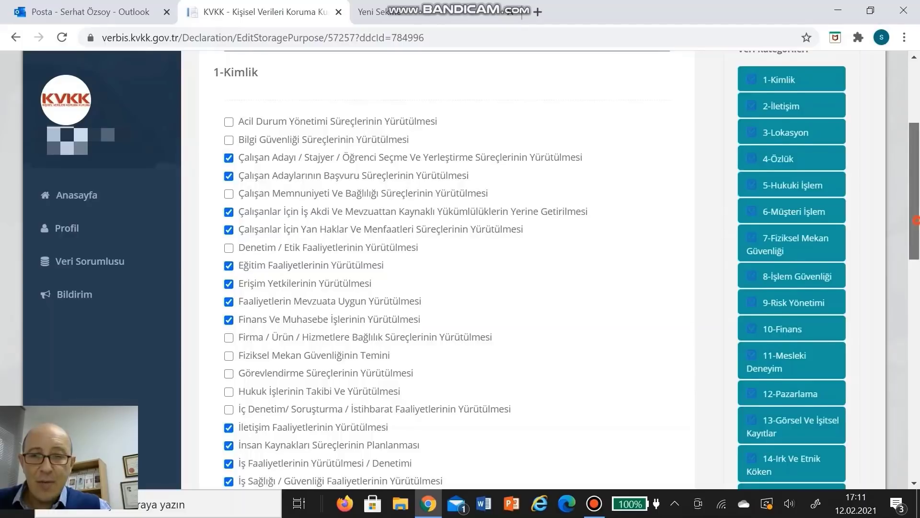
scroll(567, 270, "down", 1)
scroll(448, 269, "down", 5)
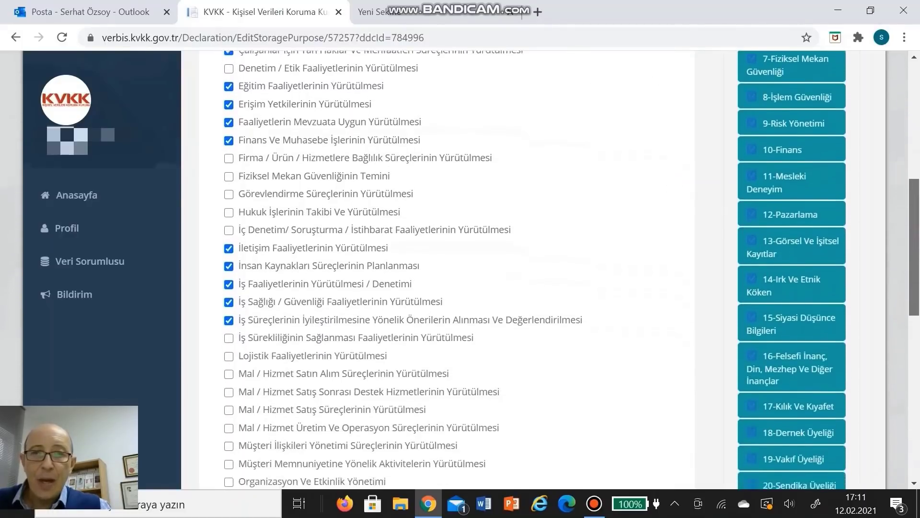
scroll(447, 270, "down", 1)
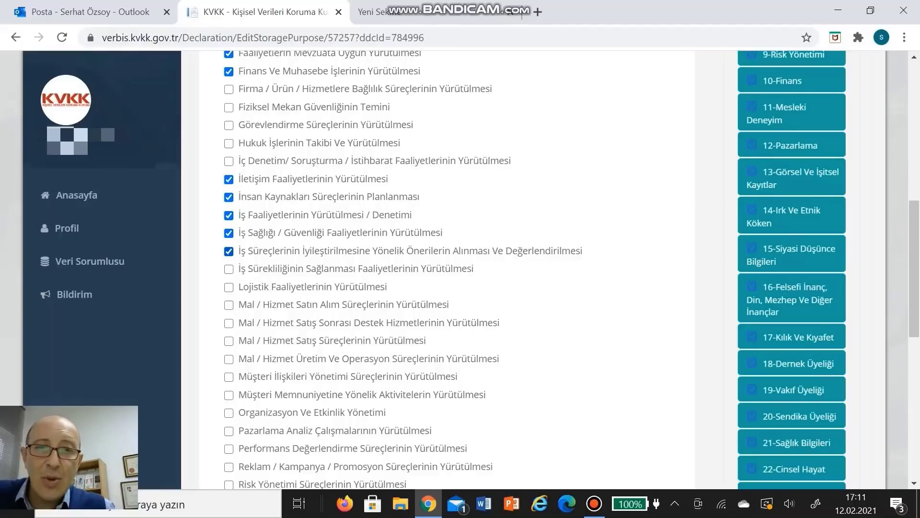
scroll(460, 268, "down", 6)
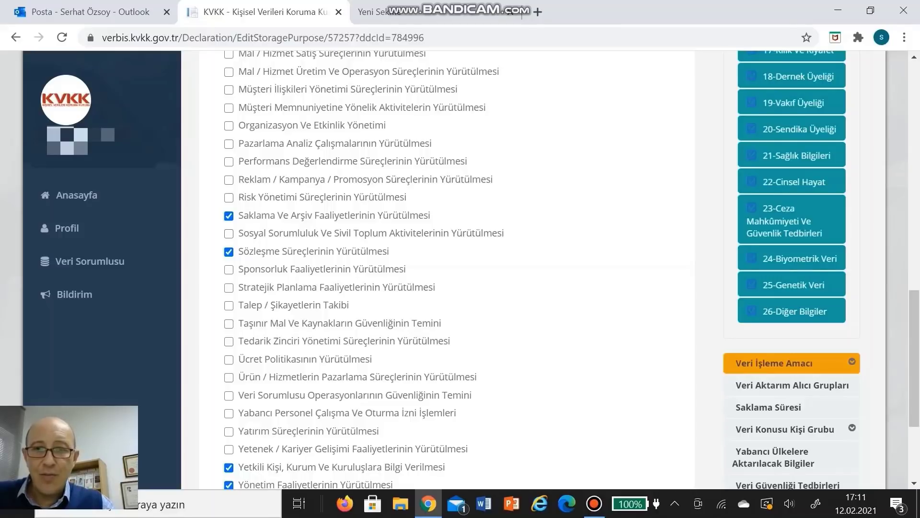
scroll(446, 268, "down", 3)
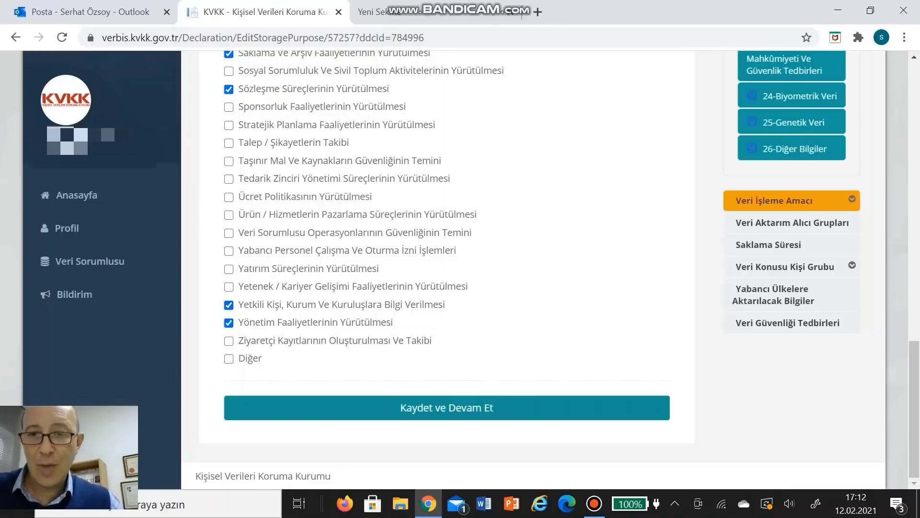
Select the Diğer purpose for 1-Kimlik and view the option for adding a new processing purpose.
left_click(229, 359)
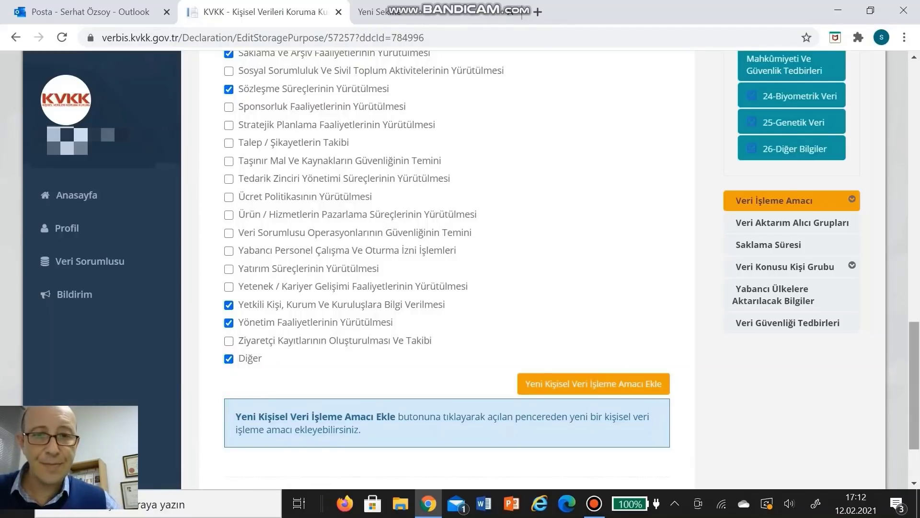
left_click_drag(914, 386, 914, 405)
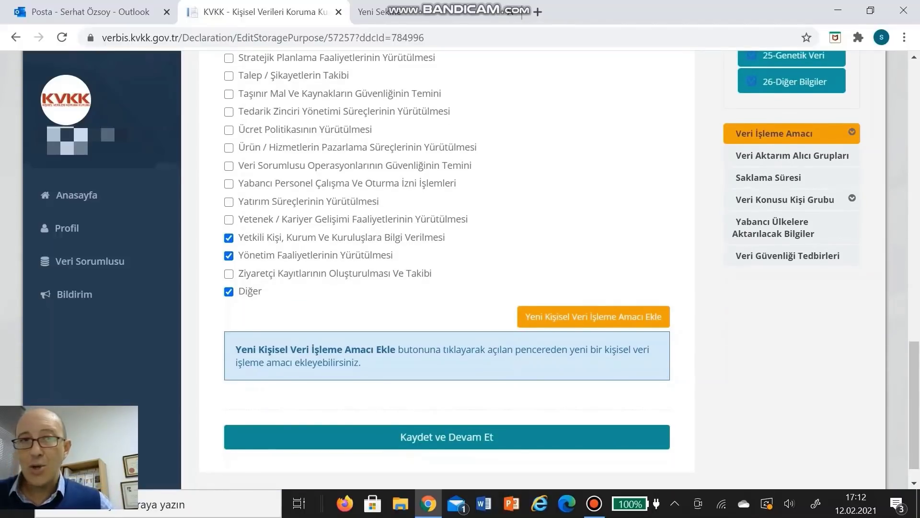
scroll(447, 269, "up", 12)
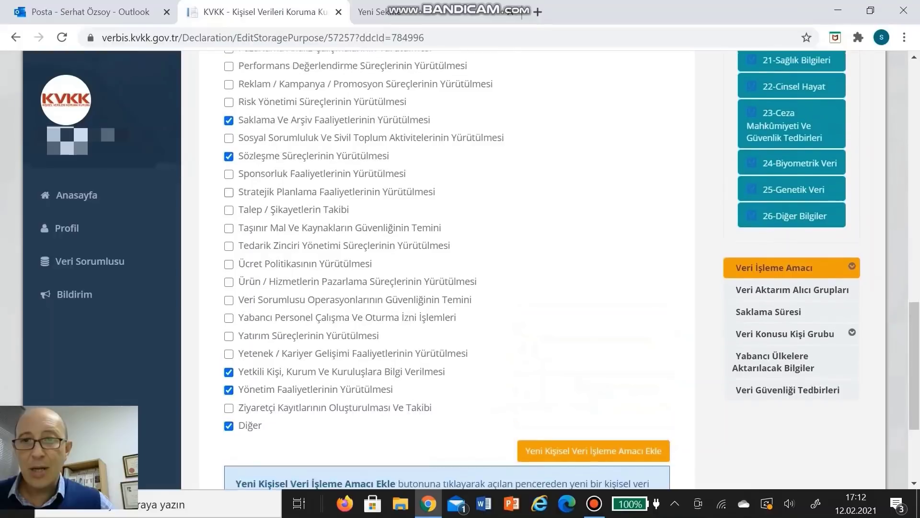
Start adding a new processing purpose for 1-Kimlik and fill in the suggested text "Ağız ve Diş Sağlığı alanında sunulan hizmet amacıyla".
scroll(447, 268, "up", 6)
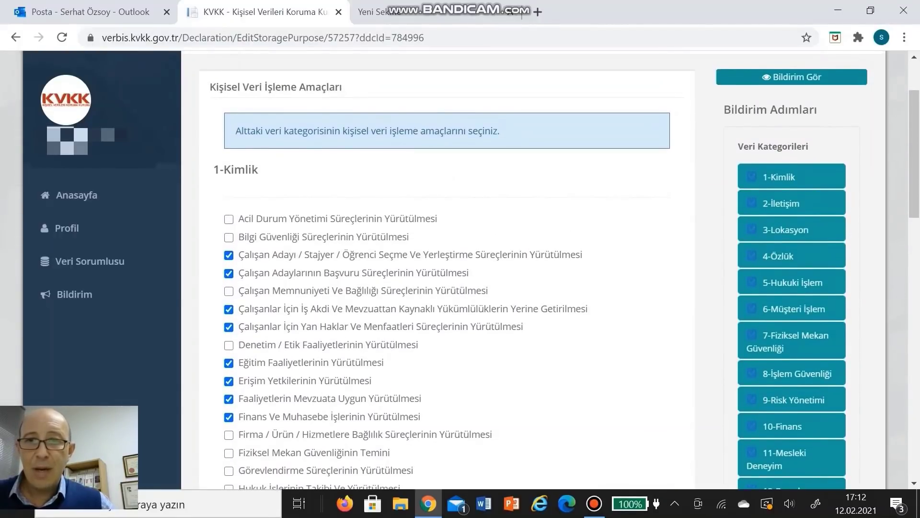
scroll(447, 268, "down", 7)
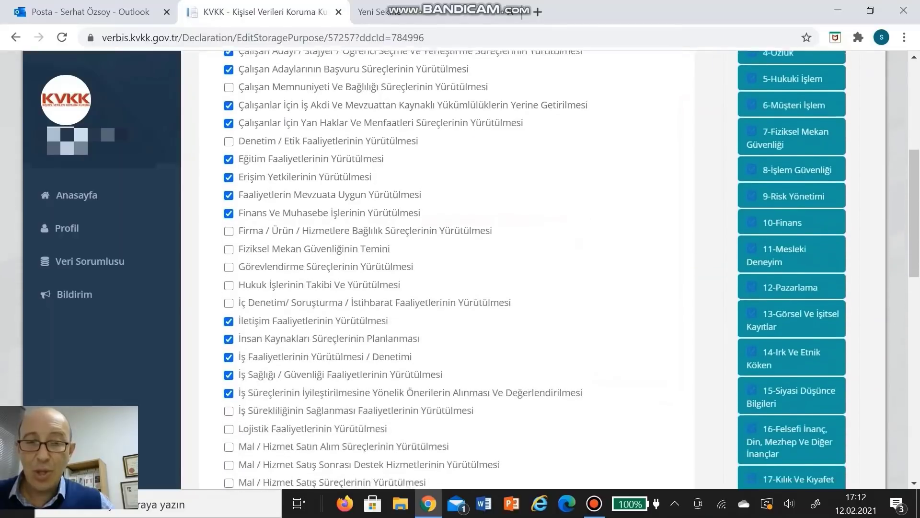
scroll(447, 269, "down", 11)
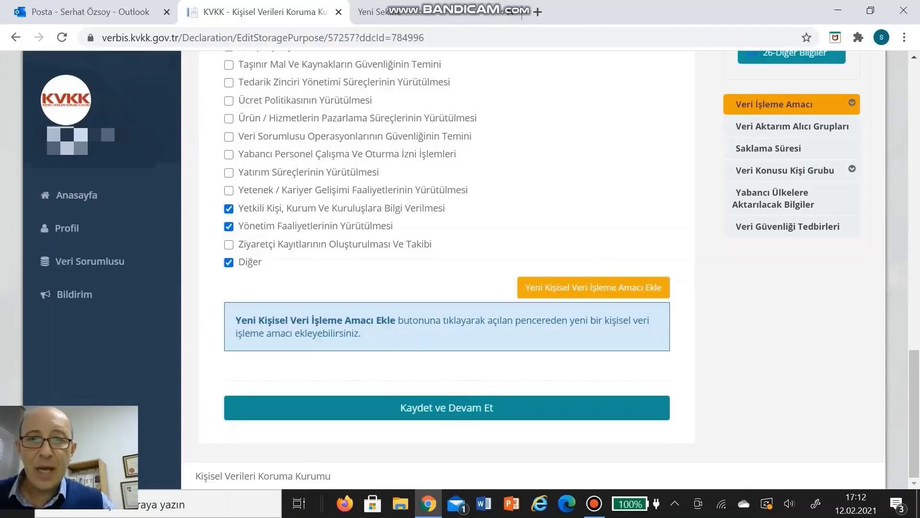
left_click(582, 287)
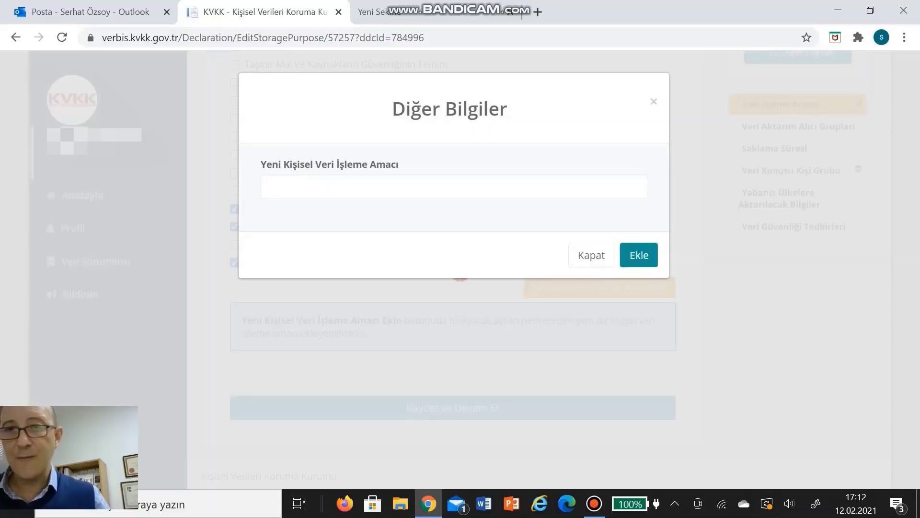
left_click(270, 186)
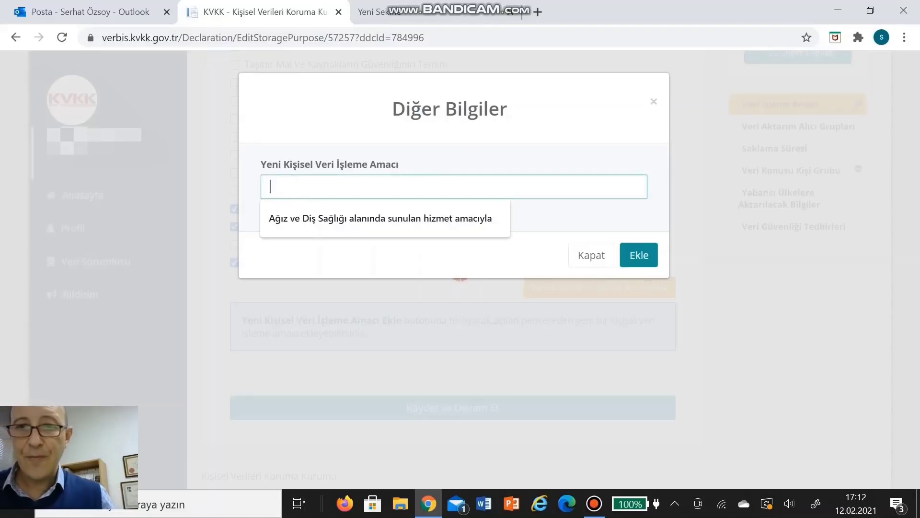
key("Down")
left_click(308, 220)
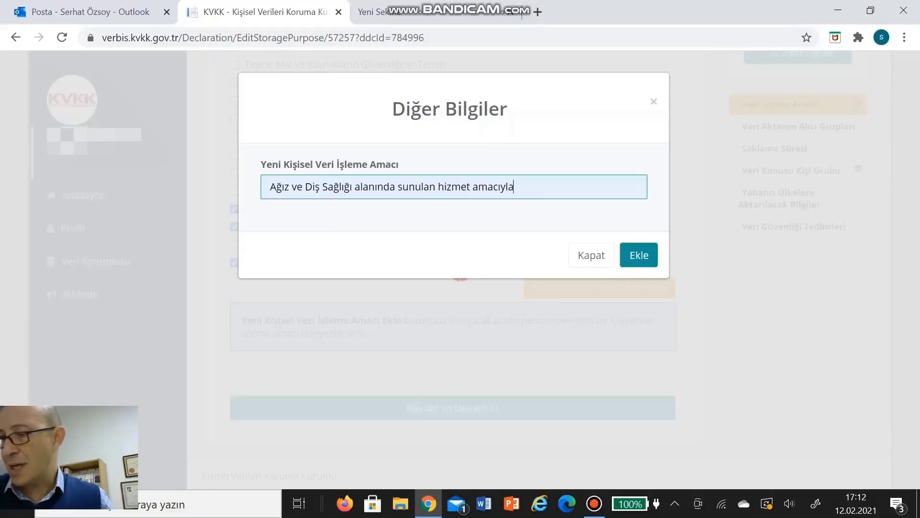
Reword the new processing purpose to "Ağız ve Diş Sağlığı Alanında Sunulması".
left_click_drag(577, 192, 423, 187)
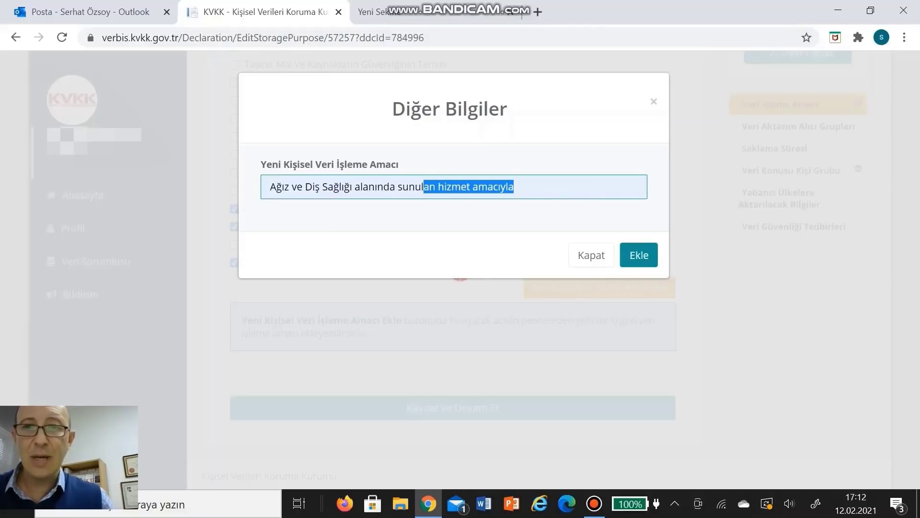
type("ması")
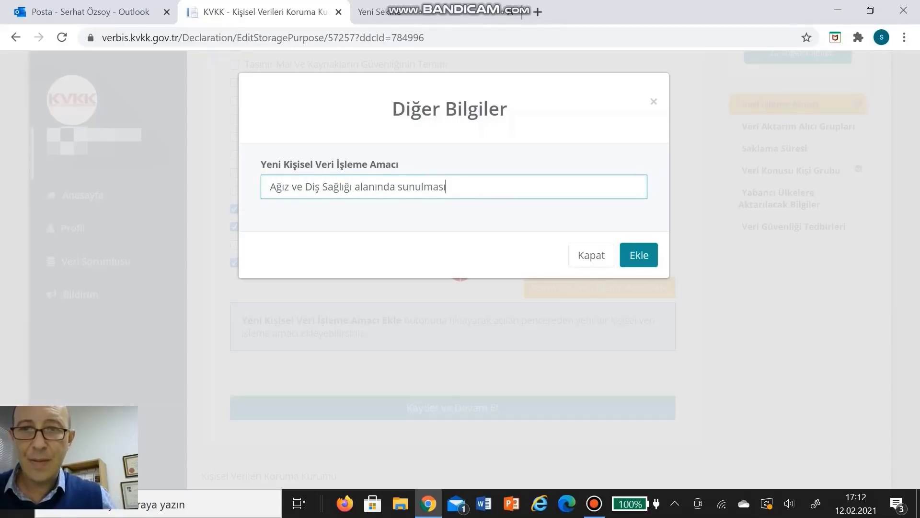
left_click(359, 187)
key("BackSpace")
type("A")
left_click(403, 187)
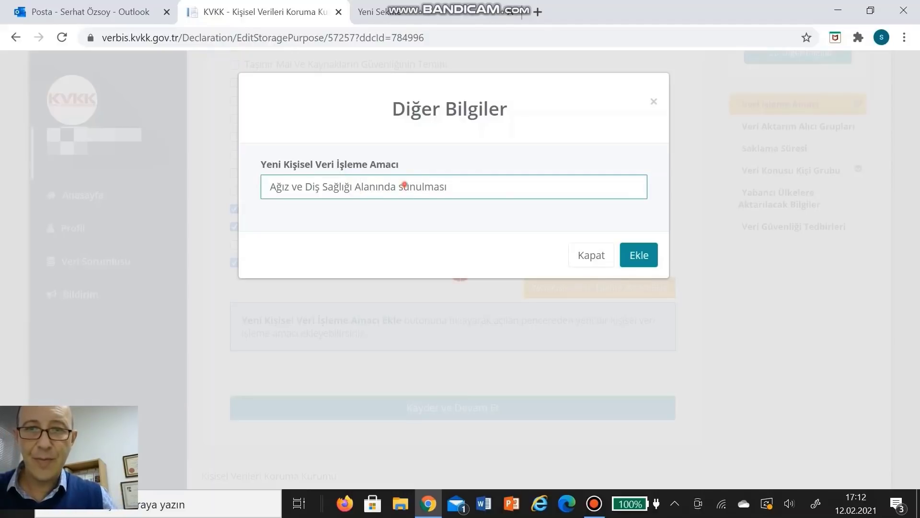
key("BackSpace")
type("S")
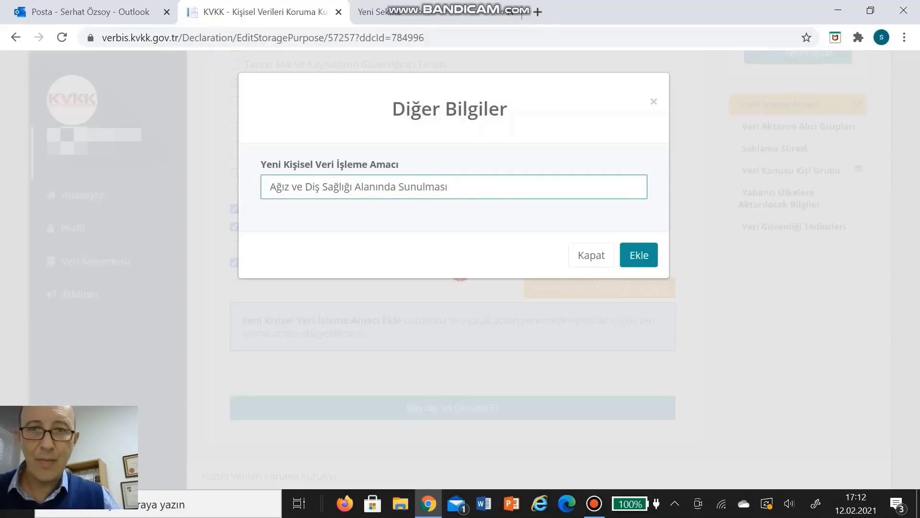
Add the newly worded purpose to 1-Kimlik, then save its processing purposes and continue to 2-İletişim.
left_click_drag(464, 187, 269, 187)
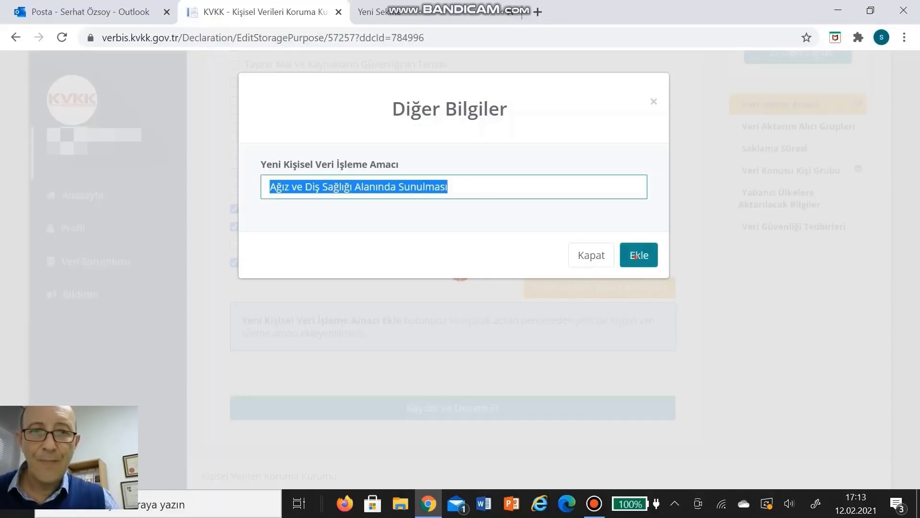
key("Return")
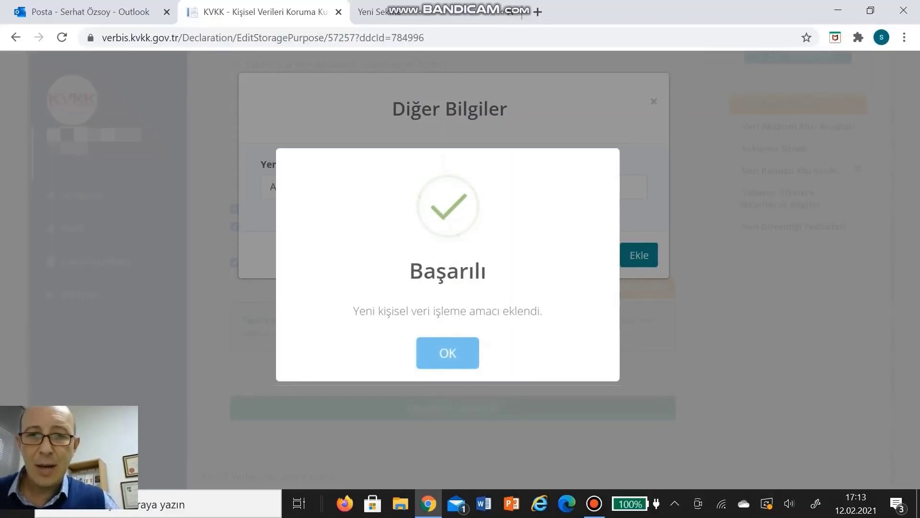
key("Return")
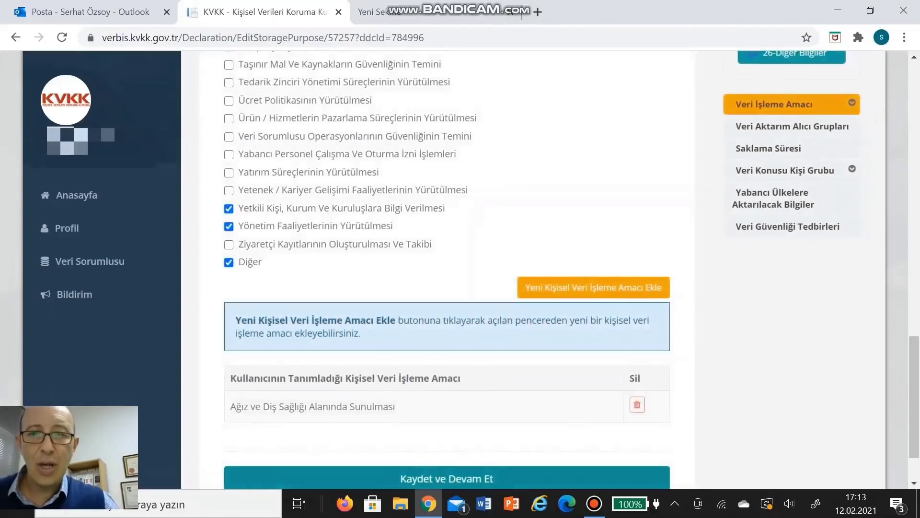
scroll(551, 268, "down", 3)
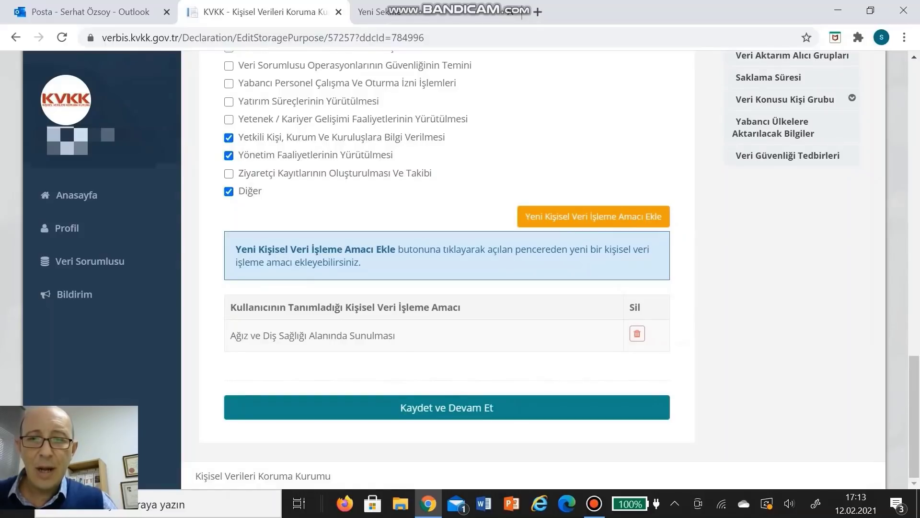
left_click(446, 407)
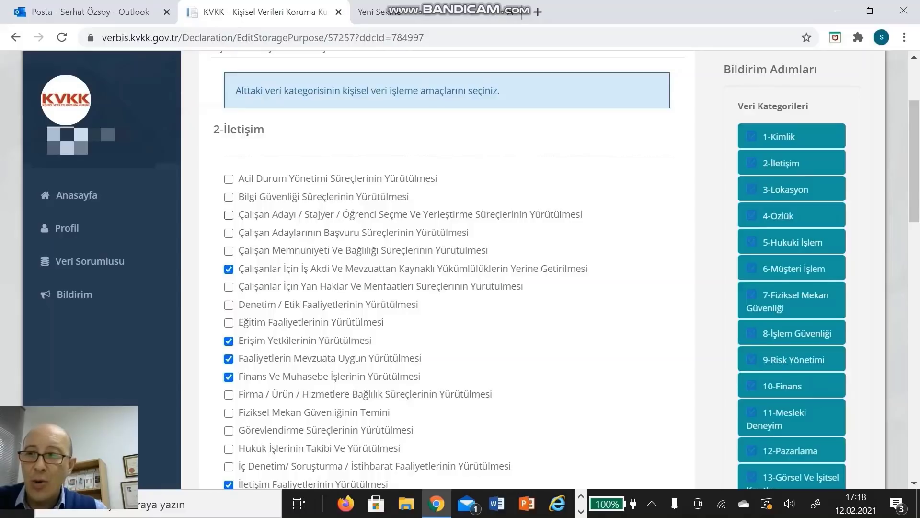
Select for 2-İletişim the purposes Çalışan Adayı / Stajyer / Öğrenci Seçme Ve Yerleştirme, Çalışan Adaylarının Başvuru, Yan Haklar Ve Menfaatleri, and Eğitim Faaliyetlerinin Yürütülmesi.
left_click(228, 215)
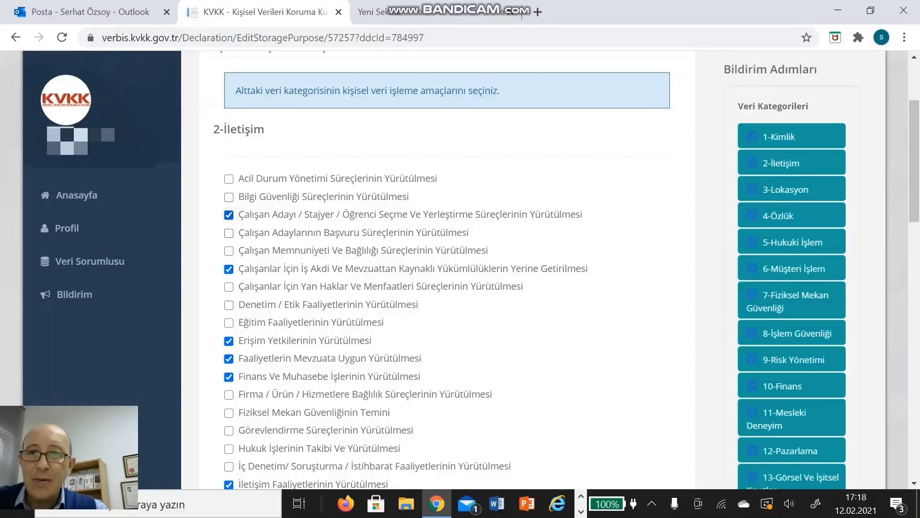
left_click(228, 232)
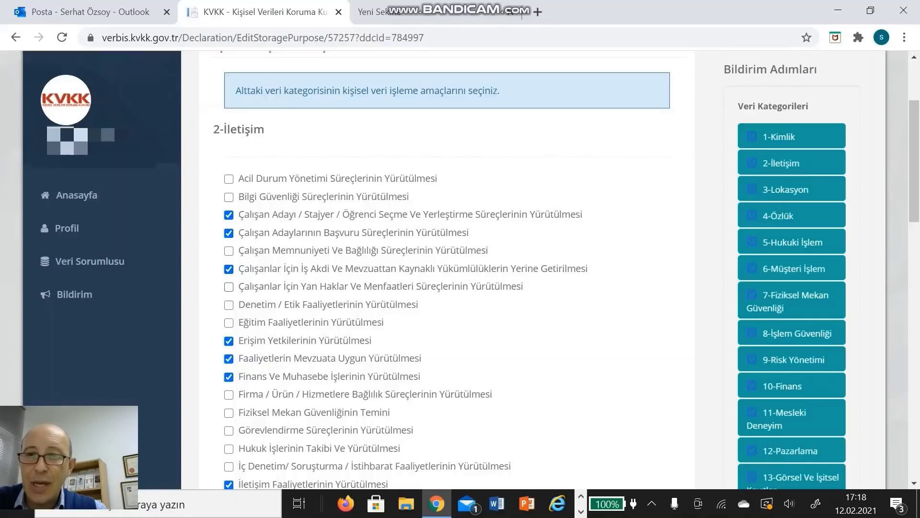
left_click(228, 286)
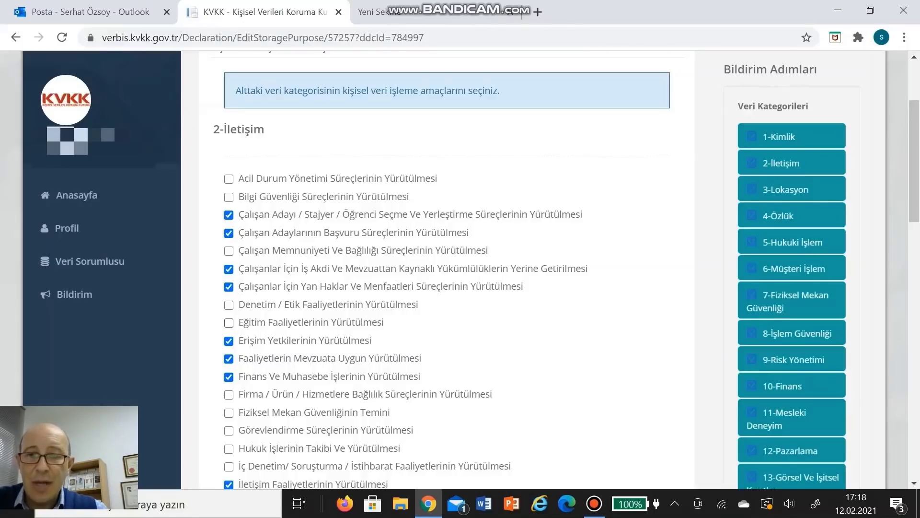
left_click(229, 322)
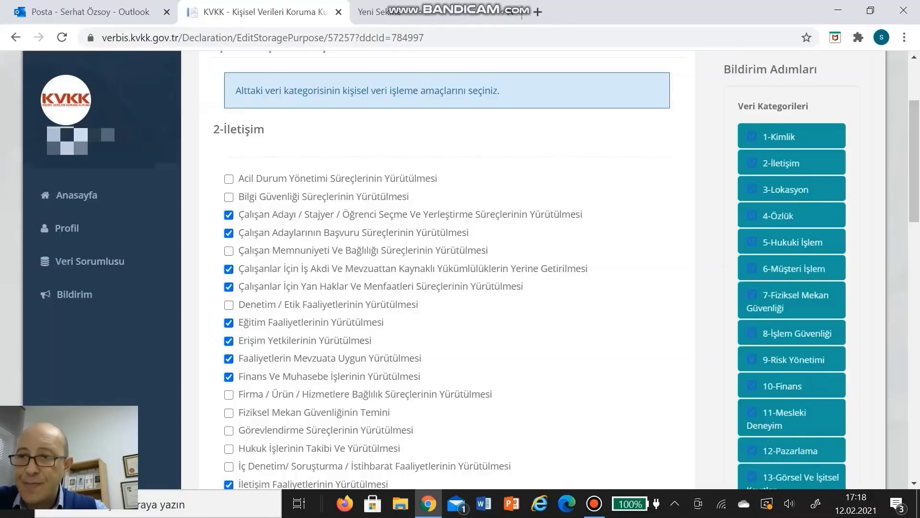
Select for 2-İletişim İnsan Kaynakları Süreçlerinin Planlanması, İş Faaliyetlerinin Yürütülmesi / Denetimi and İş Süreçlerinin İyileştirilmesine Yönelik Önerilerin Alınması Ve Değerlendirilmesi.
scroll(447, 274, "down", 2)
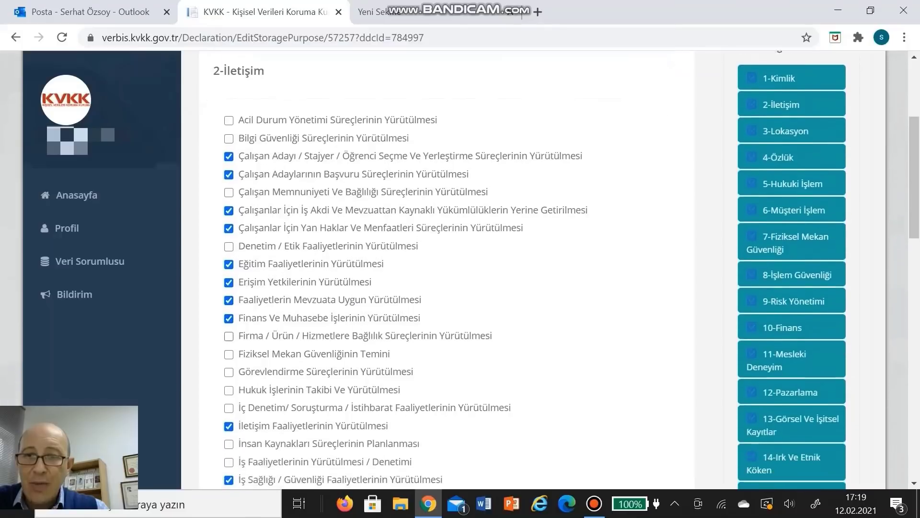
scroll(446, 275, "down", 2)
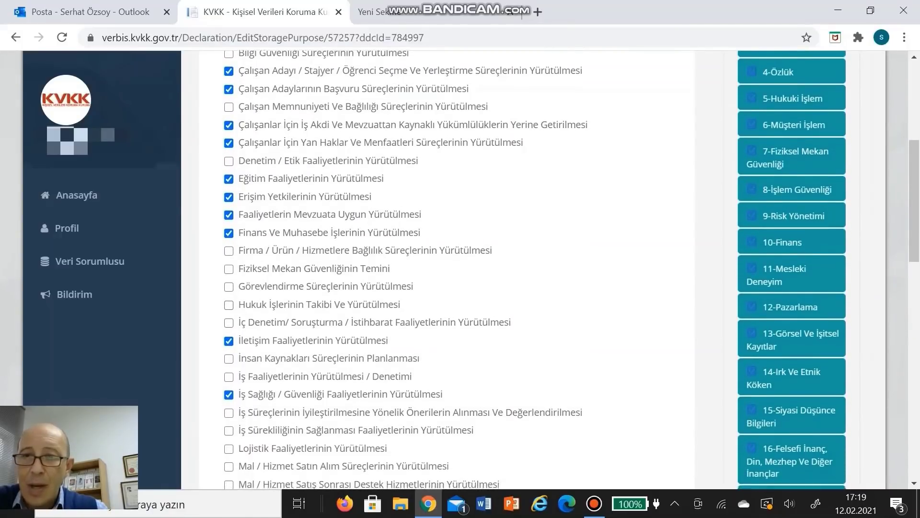
scroll(447, 275, "down", 2)
scroll(447, 275, "down", 1)
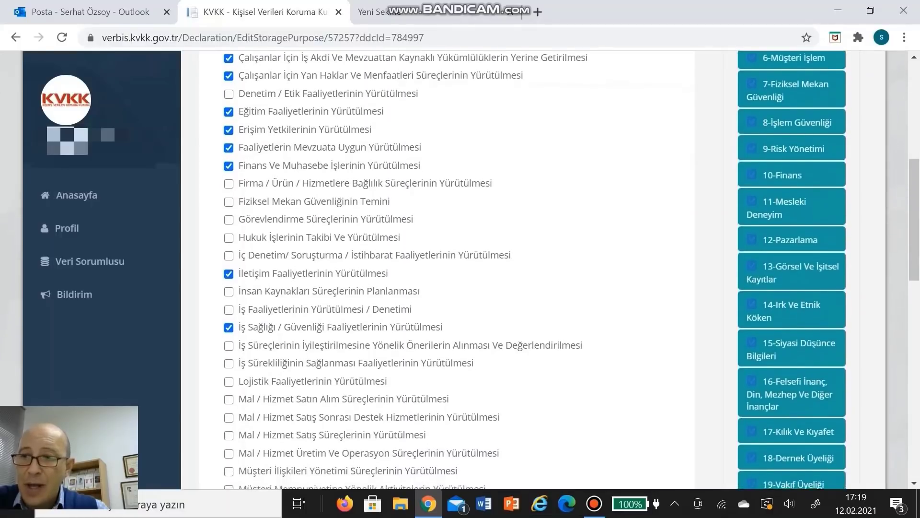
left_click(229, 288)
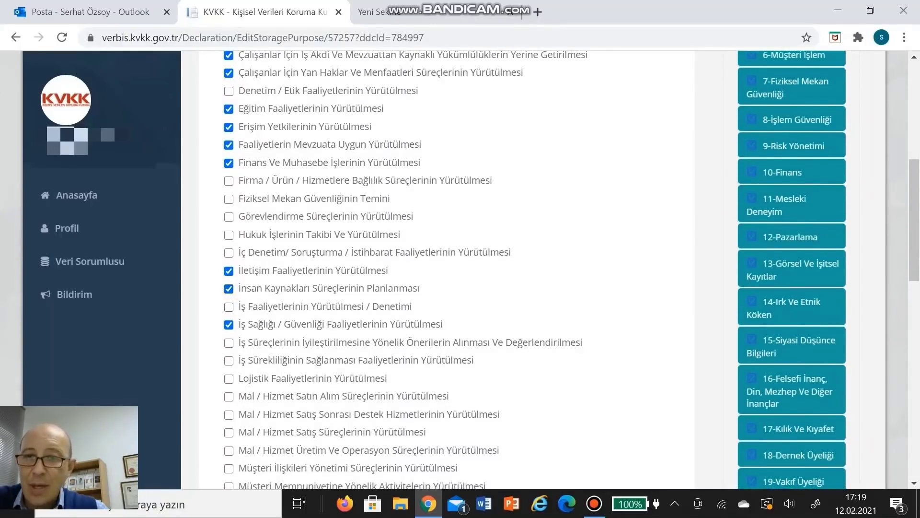
left_click(228, 307)
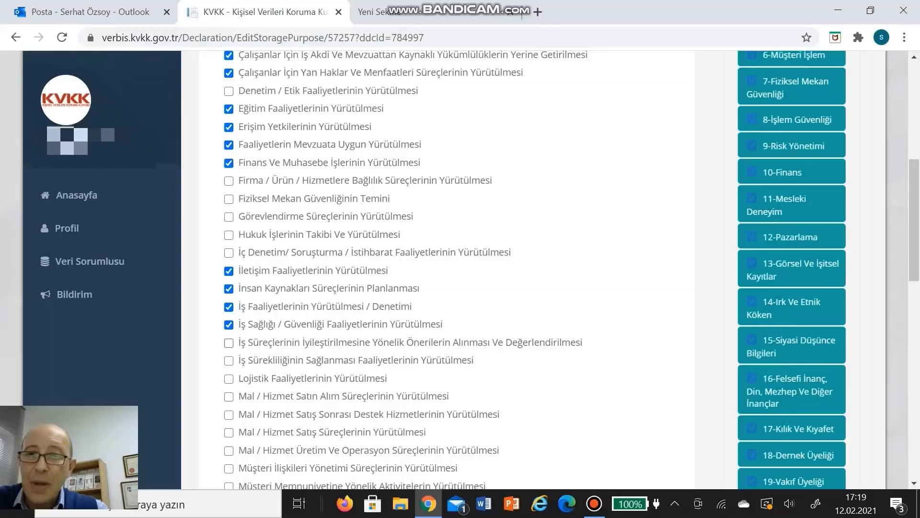
left_click(229, 342)
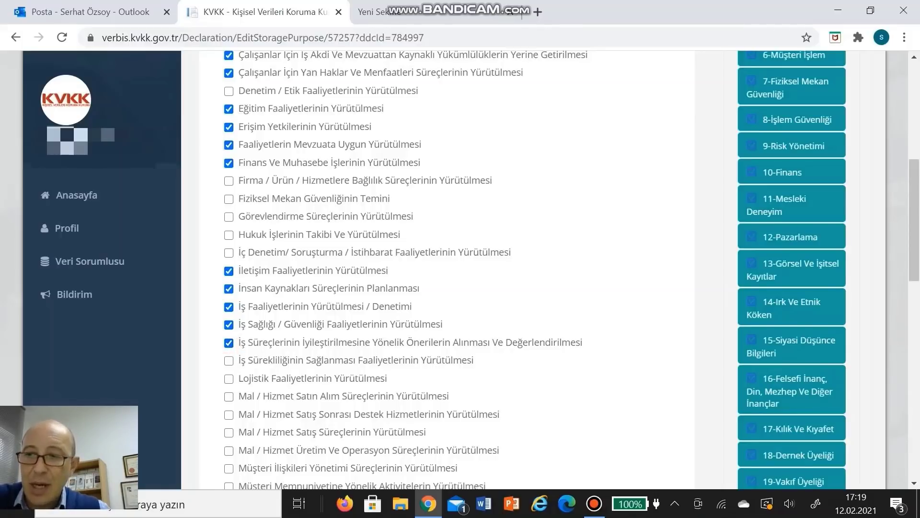
Select the purposes Saklama Ve Arşiv Faaliyetlerinin Yürütülmesi and Sözleşme Süreçlerinin Yürütülmesi for 2-İletişim.
scroll(446, 268, "down", 3)
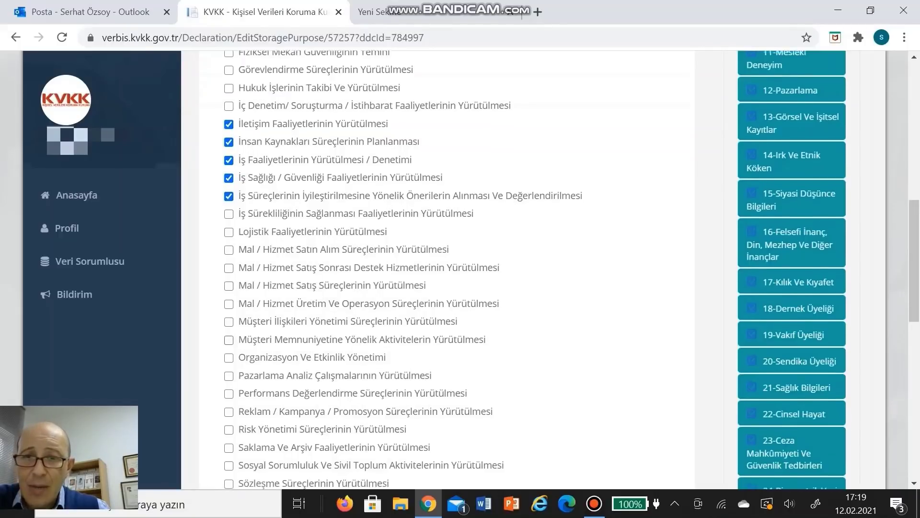
scroll(460, 268, "down", 2)
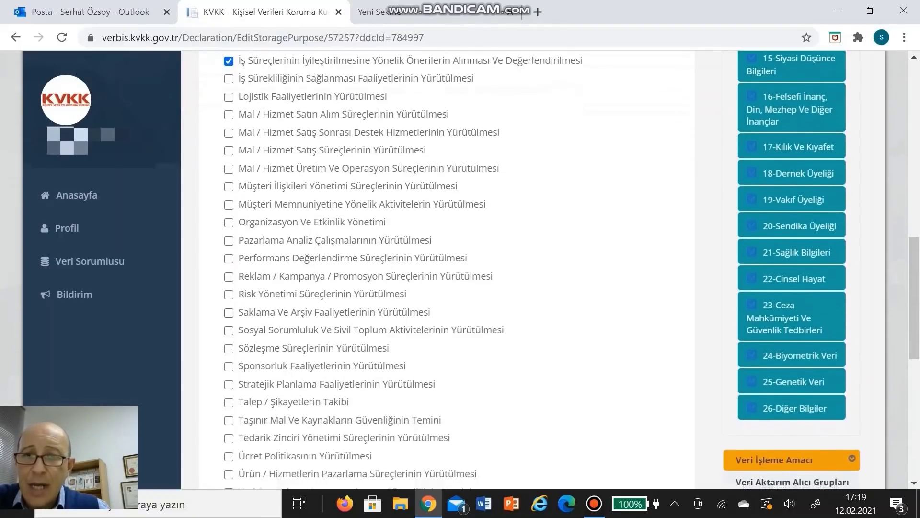
left_click(229, 307)
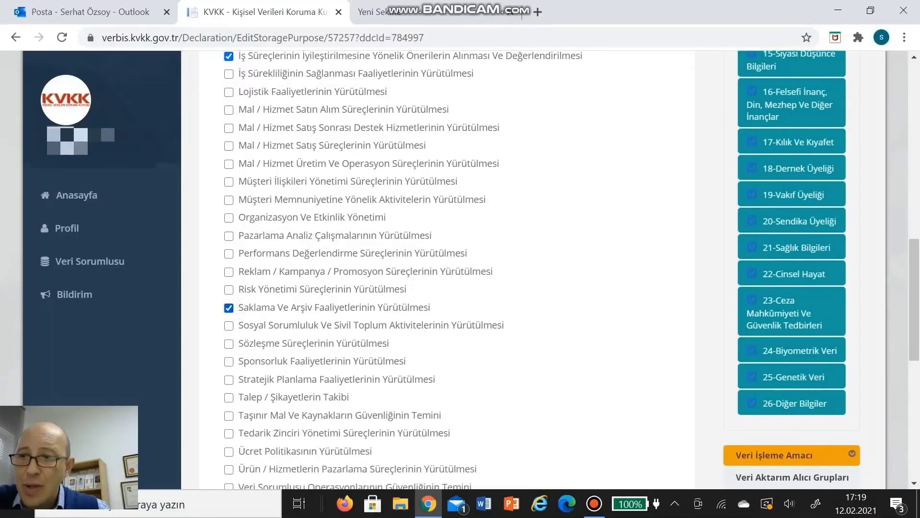
left_click(228, 344)
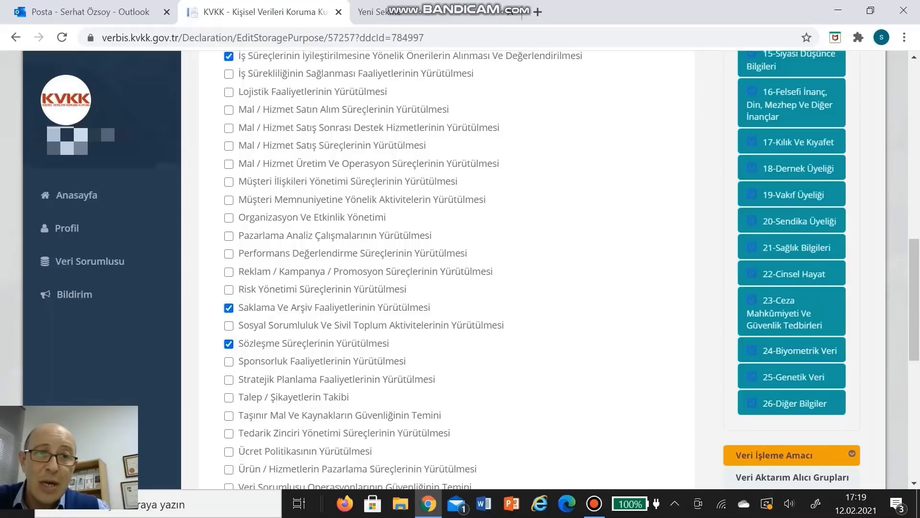
Delete the user-defined purpose "Ağız ve Diş Sağlığı alanında sunulan hizmet amacıyla" listed under Diğer for 2-İletişim.
left_click_drag(915, 300, 915, 345)
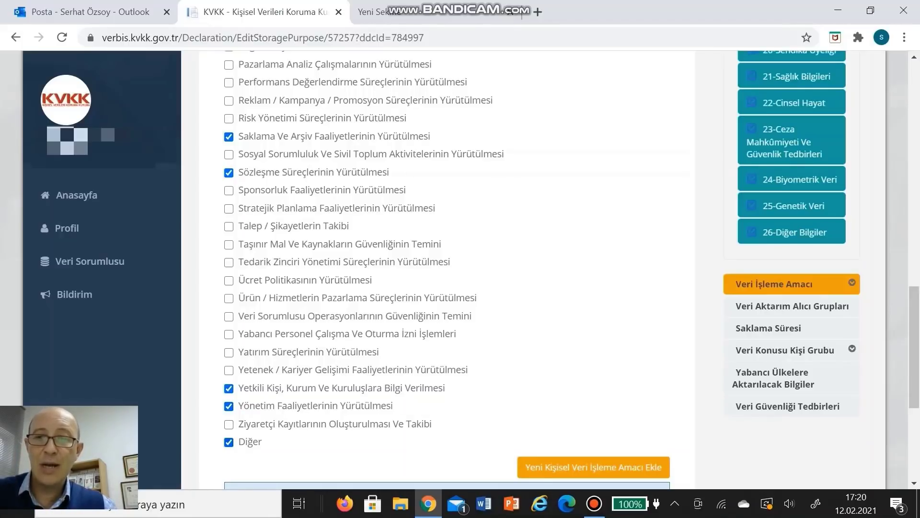
left_click(229, 442)
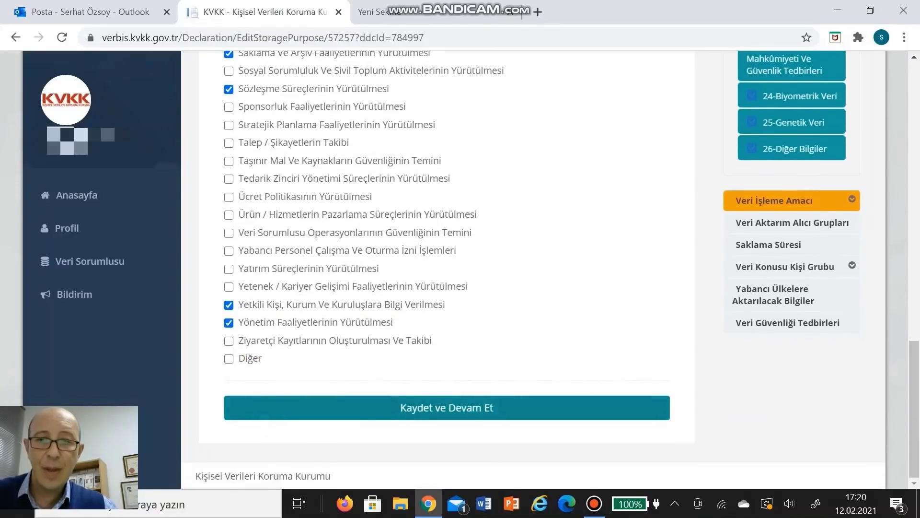
left_click(230, 359)
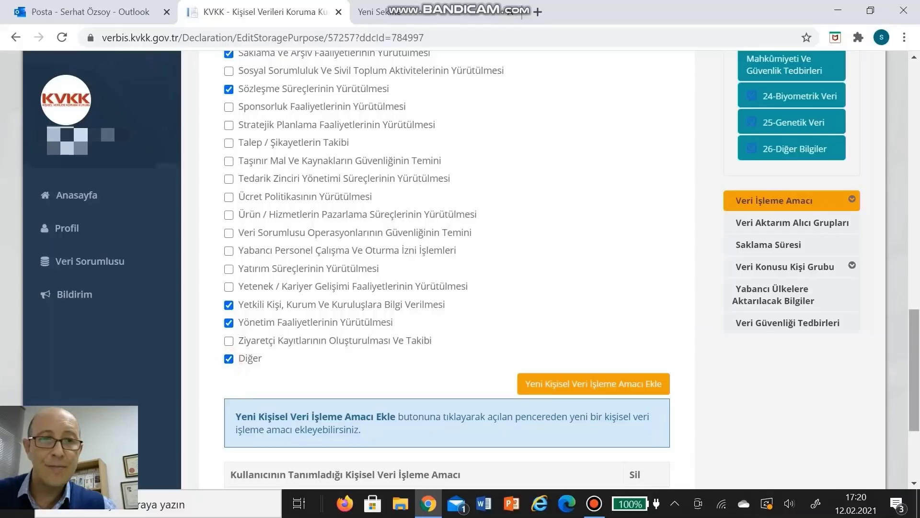
scroll(229, 359, "down", 3)
scroll(445, 269, "up", 1)
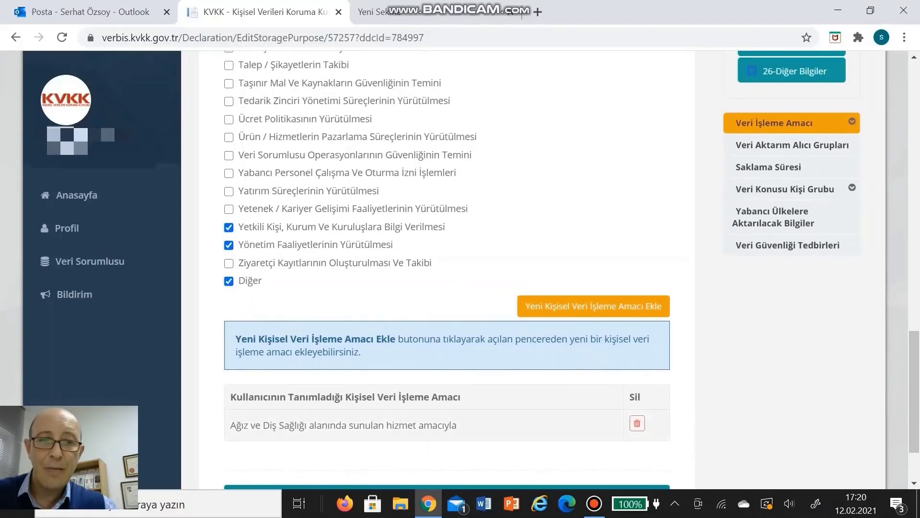
left_click(637, 424)
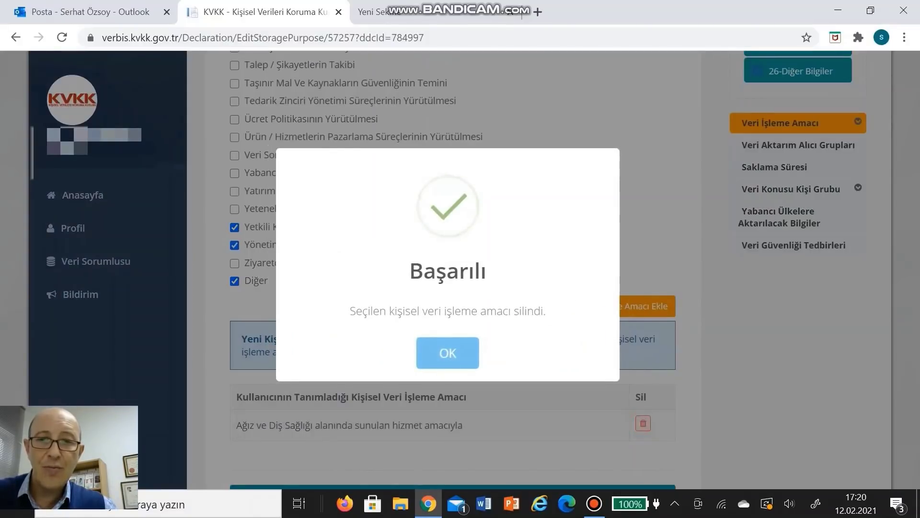
left_click(448, 357)
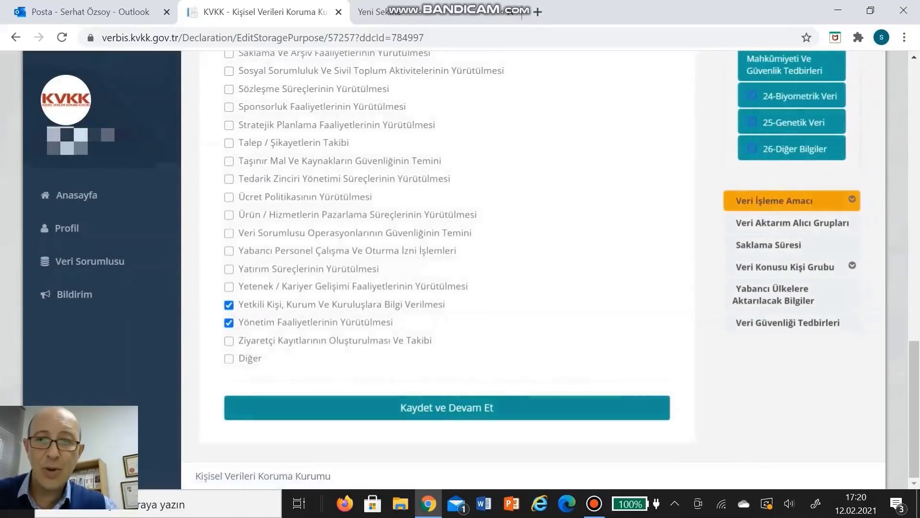
Add the user-defined purpose "Ağız ve Diş Sağlığı Alanında Hizmet Sunulması" under Diğer for 2-İletişim and save the category.
left_click(229, 359)
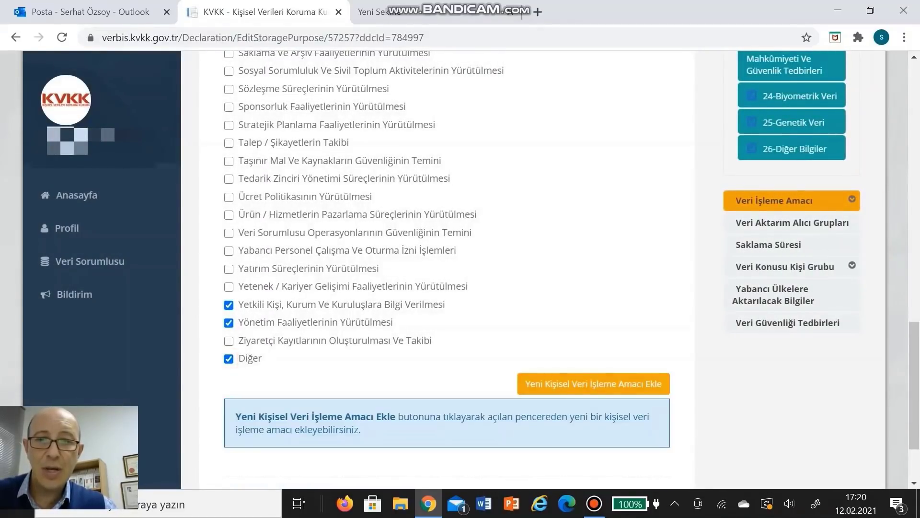
left_click(620, 382)
left_click(298, 187)
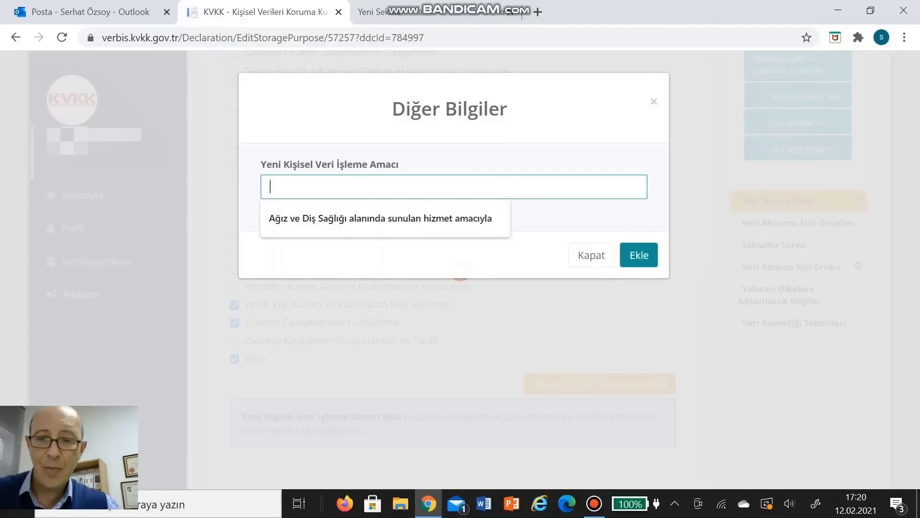
key("Escape")
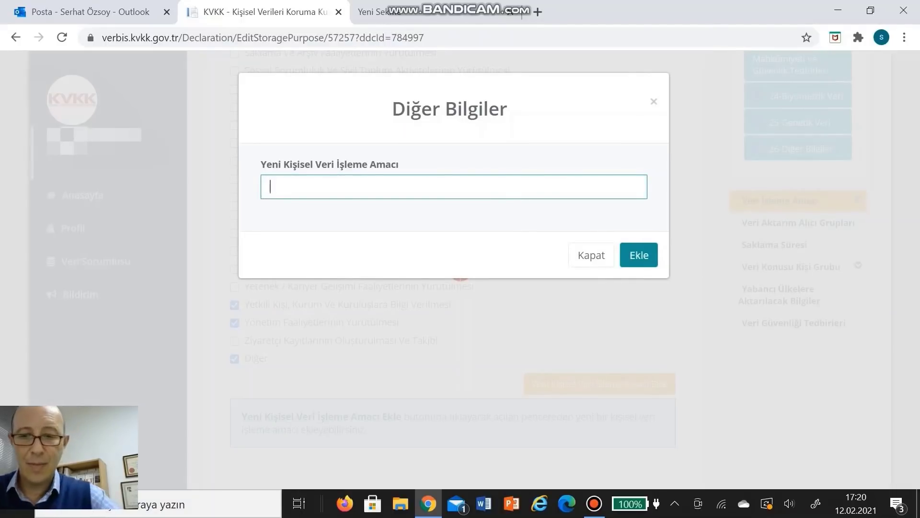
type("Ağız ve Diş Sağlığı Alanında Sunulması")
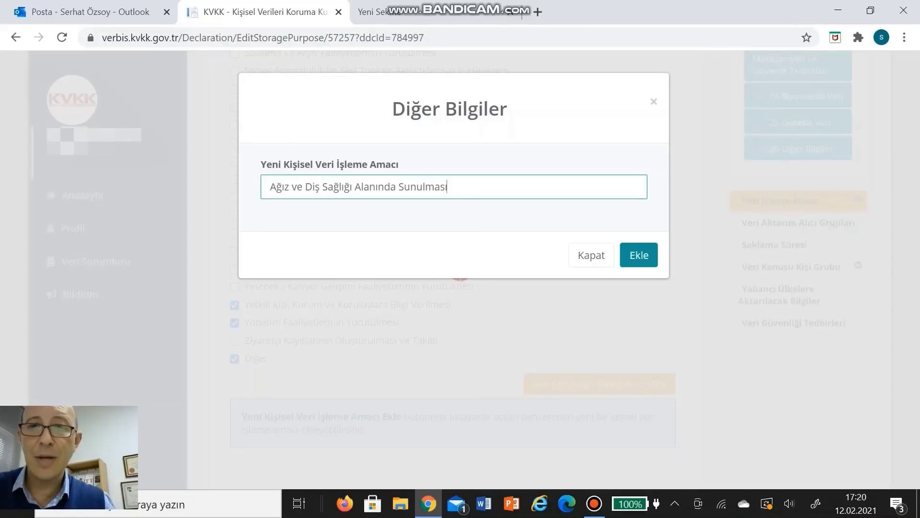
left_click(398, 187)
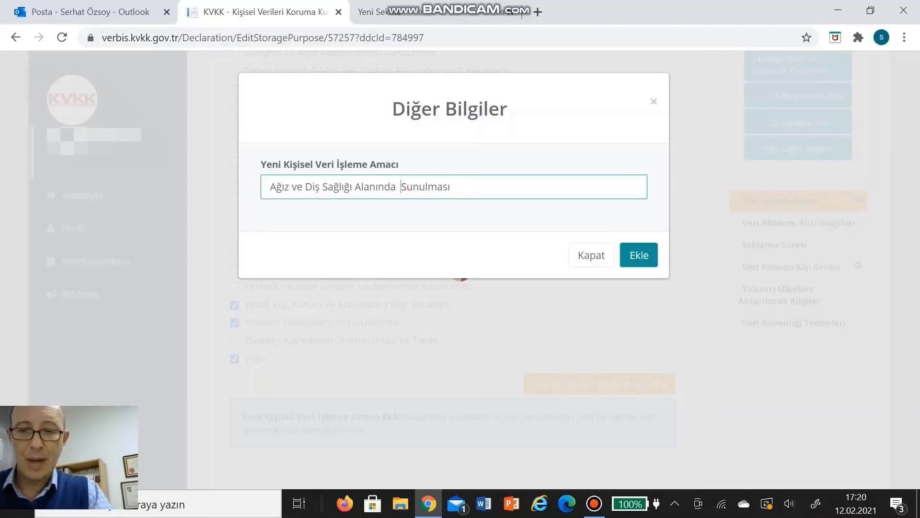
type("Hizmet")
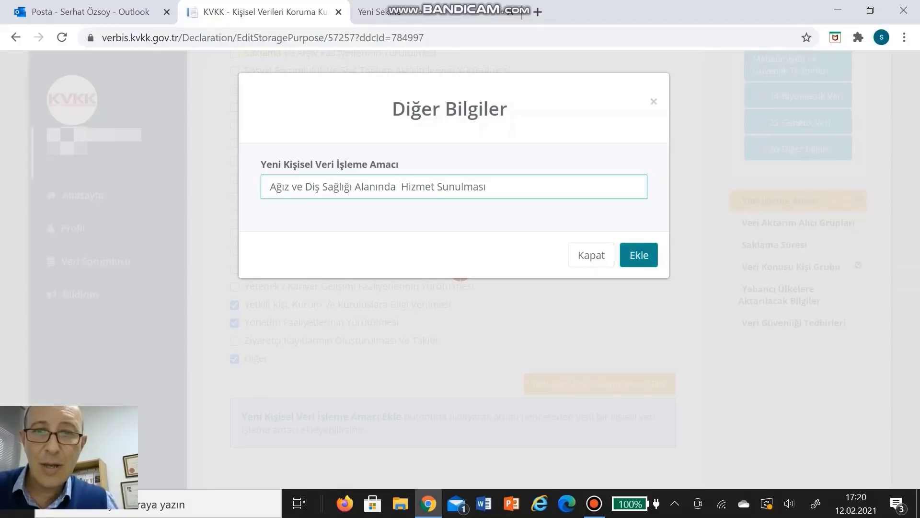
left_click(639, 255)
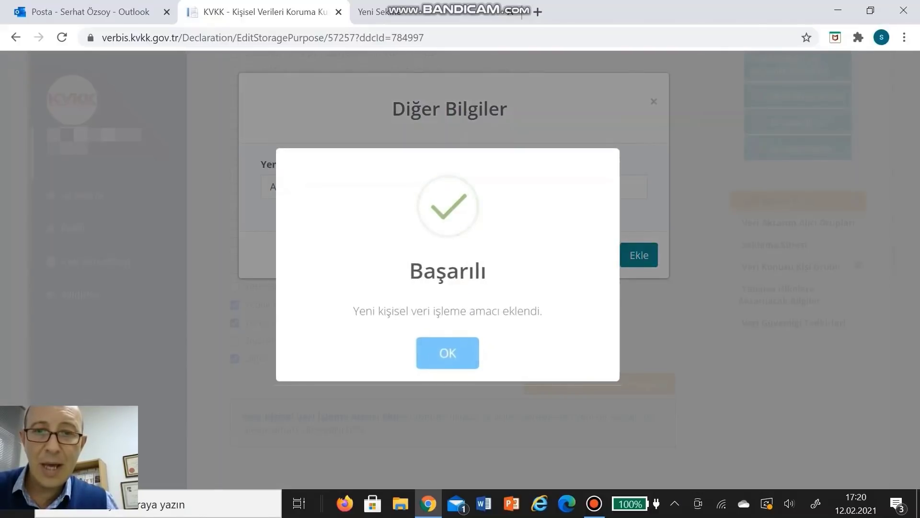
left_click(448, 353)
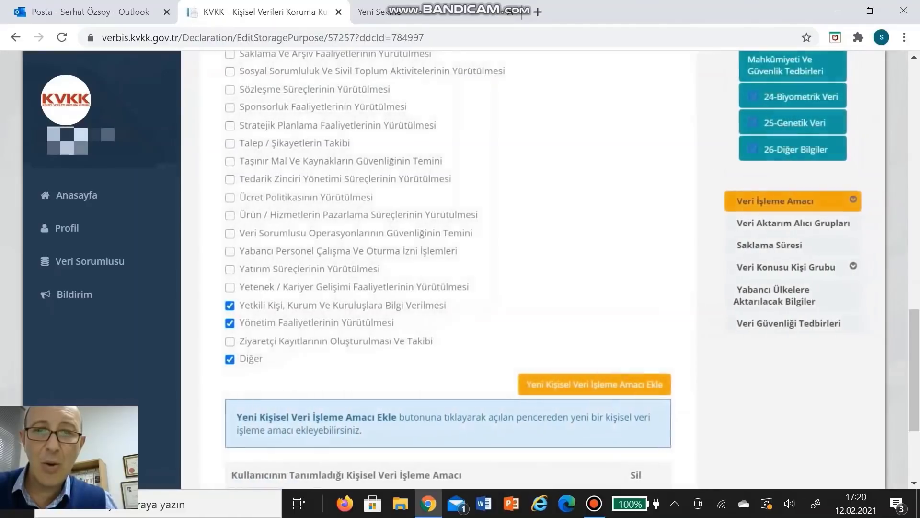
scroll(448, 287, "down", 3)
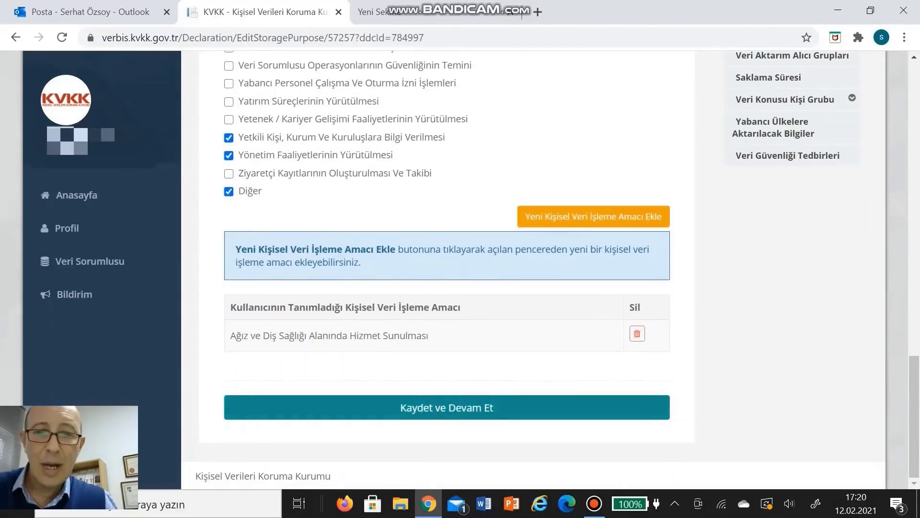
left_click(460, 408)
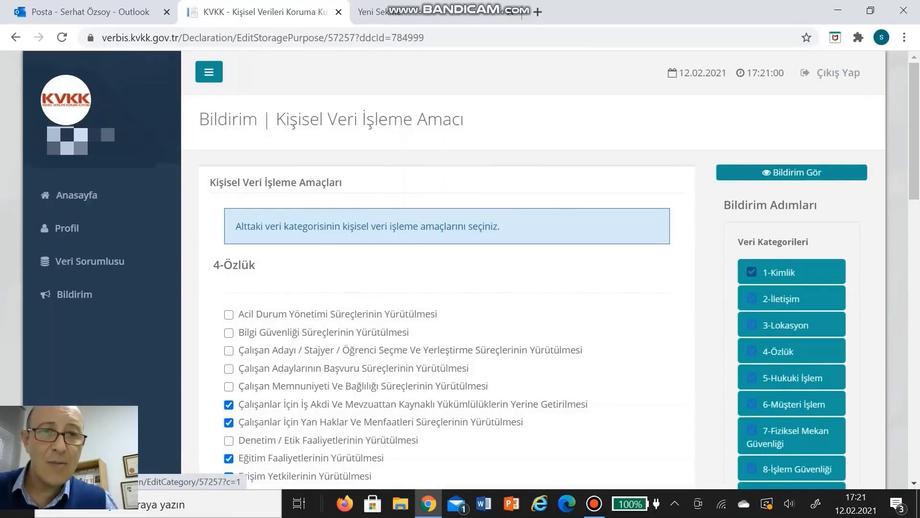
Return to the processing purposes of 1-Kimlik and delete its user-defined purpose "Ağız ve Diş Sağlığı Alanında Sunulması".
scroll(446, 269, "down", 20)
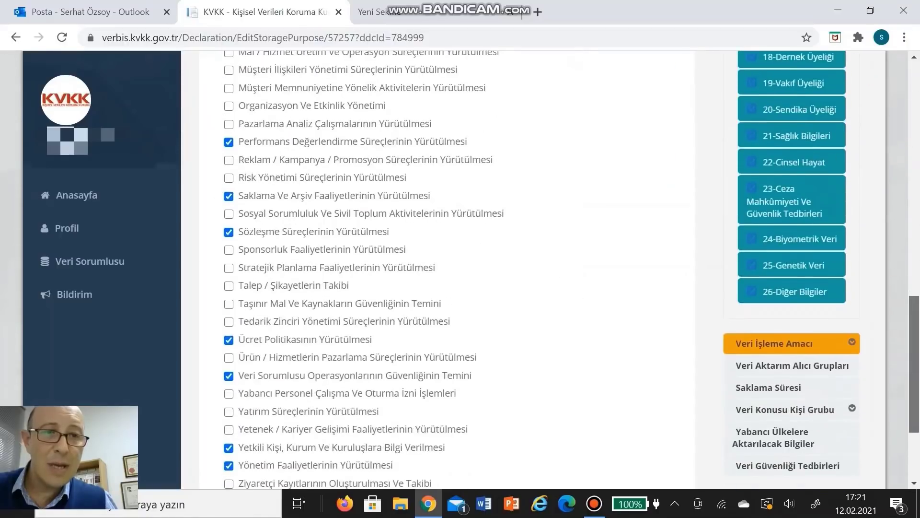
left_click(774, 343)
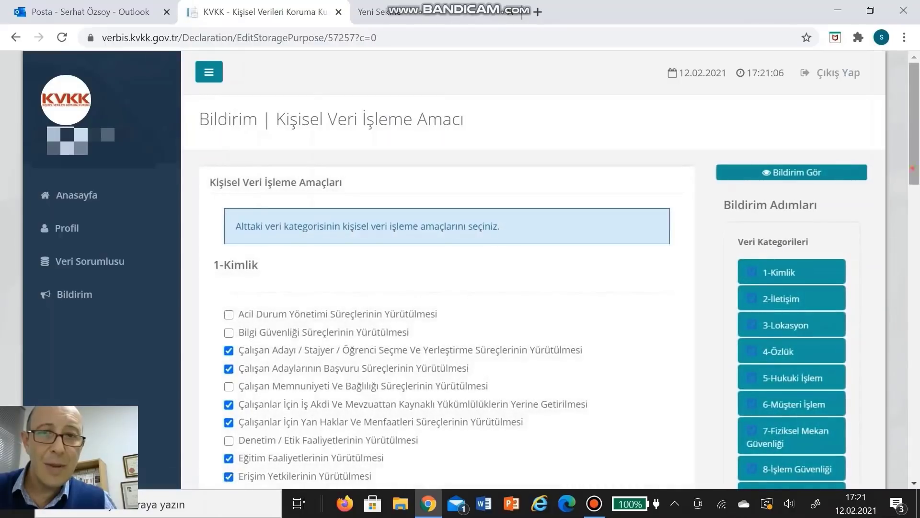
scroll(445, 269, "down", 3)
scroll(446, 269, "down", 10)
scroll(640, 391, "down", 2)
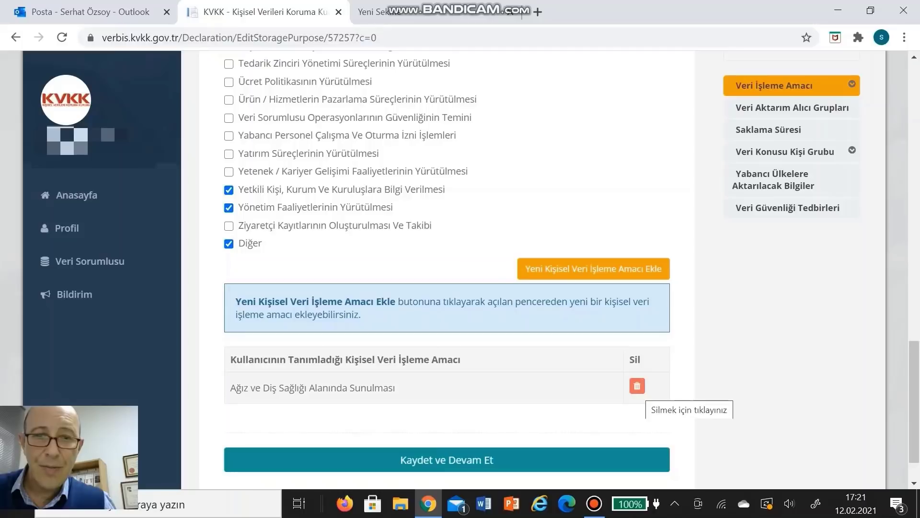
left_click(637, 386)
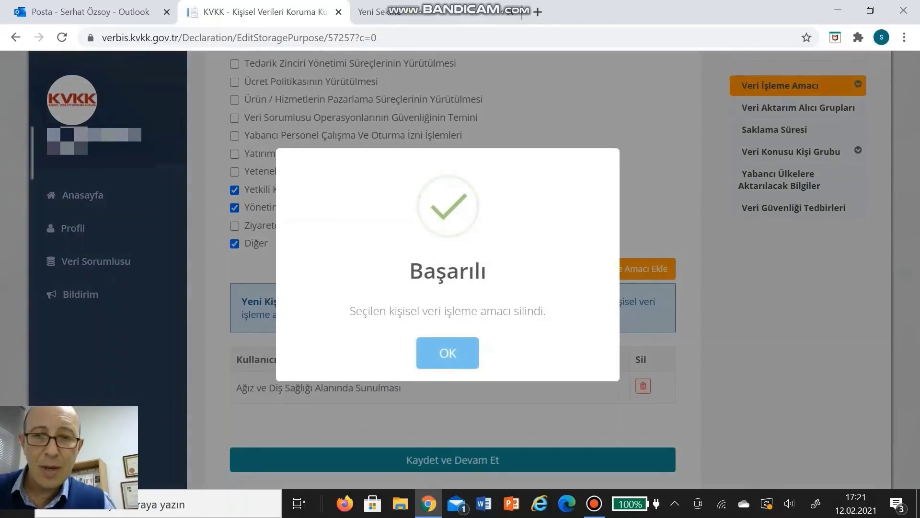
left_click(459, 355)
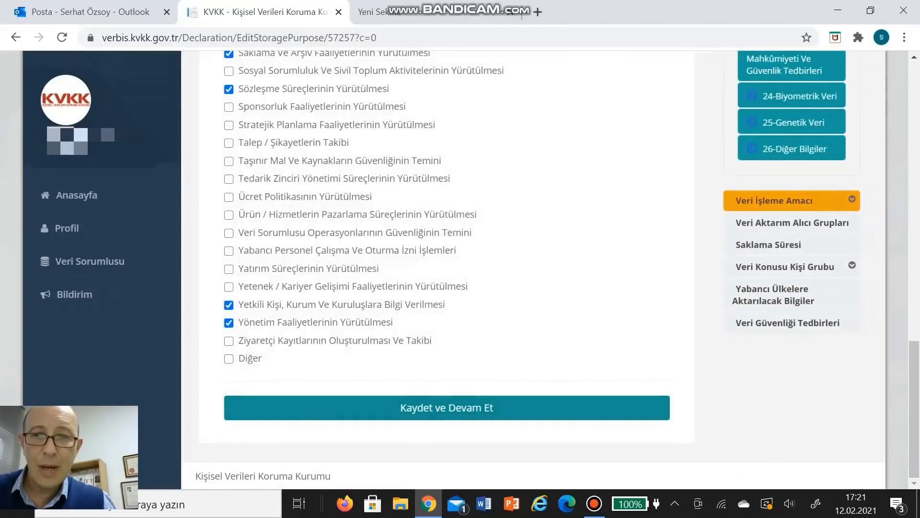
Select Diğer for 1-Kimlik and enter the new processing purpose "Ağız ve Diş Sağlığı Alanında Sağlık Hizmeti Sunulması".
left_click(229, 358)
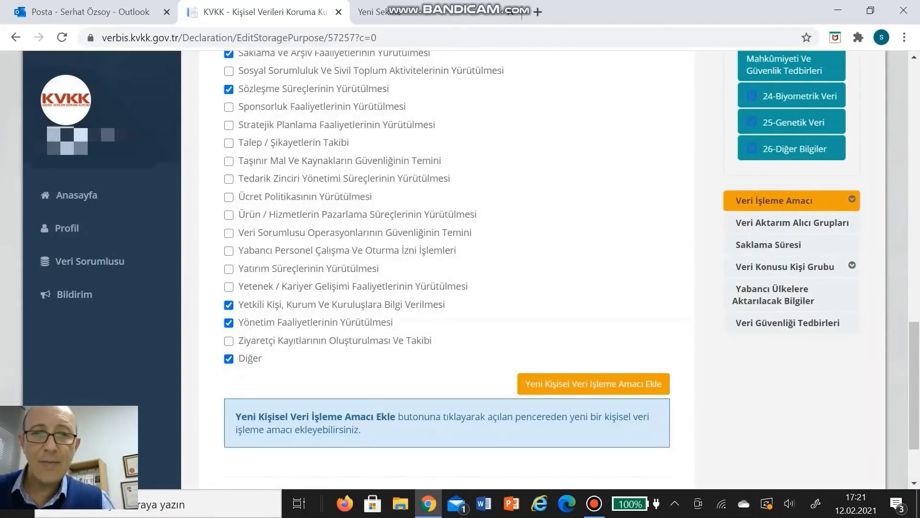
left_click(556, 382)
left_click(461, 186)
type("Ağız ve Diş Sağlığı Alanında Sunulması")
left_click(399, 187)
type("Hizmet")
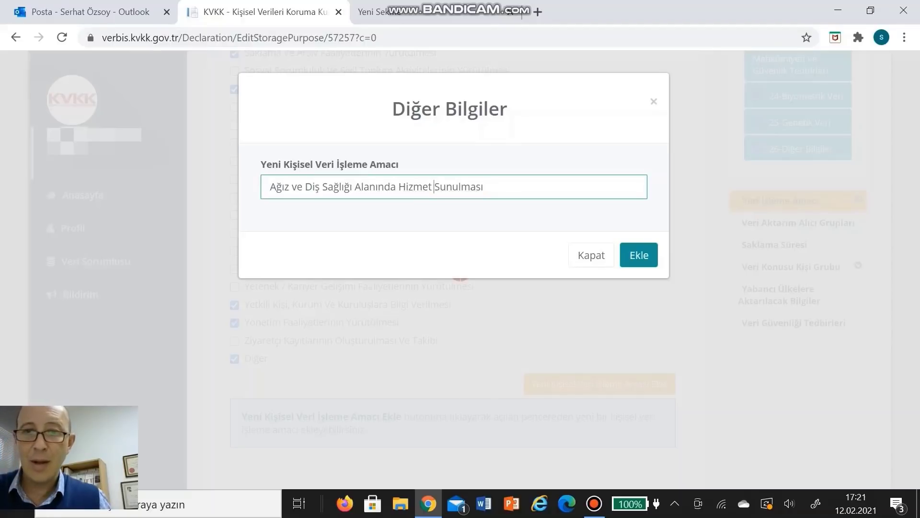
left_click(398, 186)
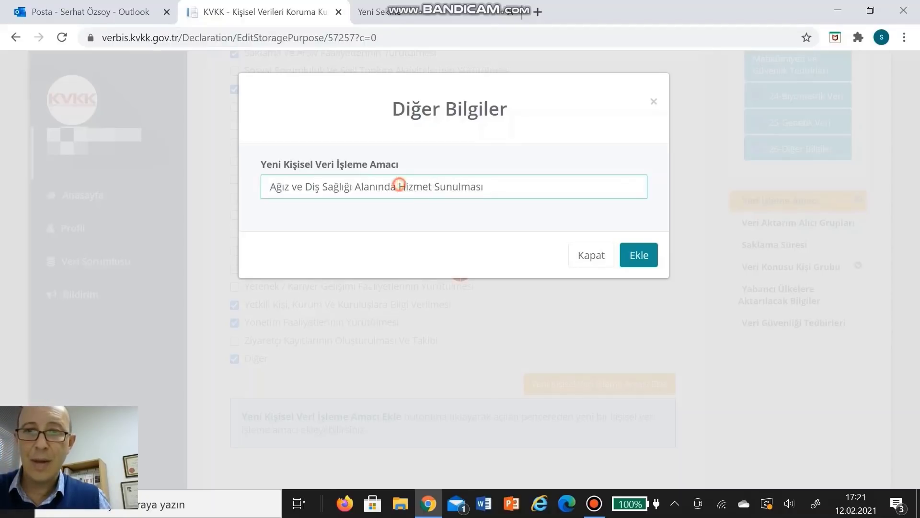
type("Sağlık")
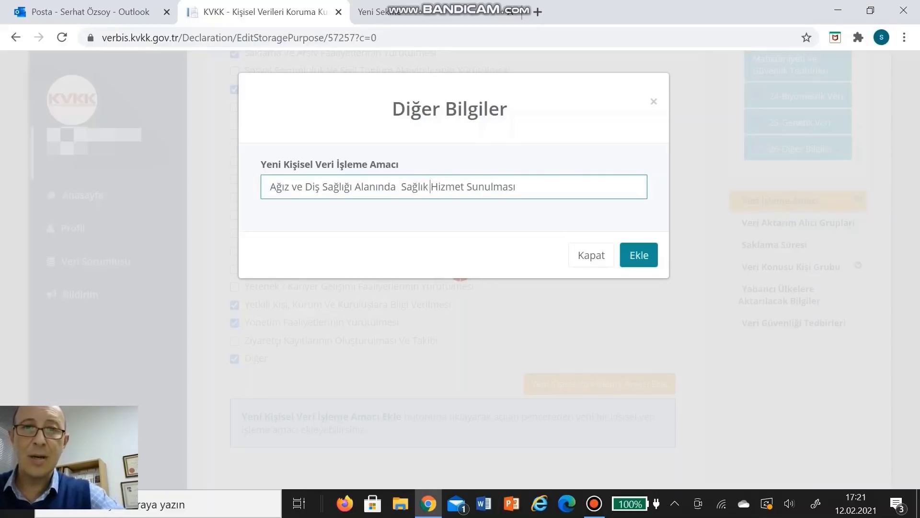
left_click(464, 187)
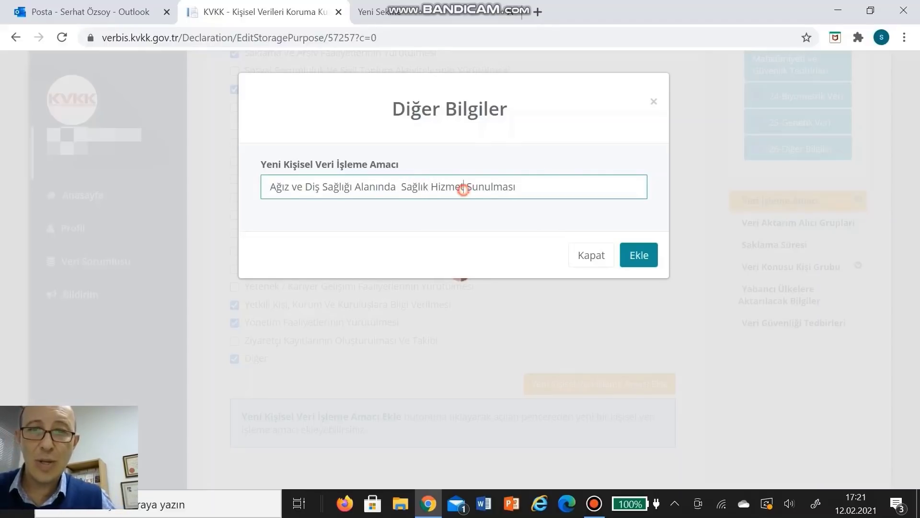
type("i")
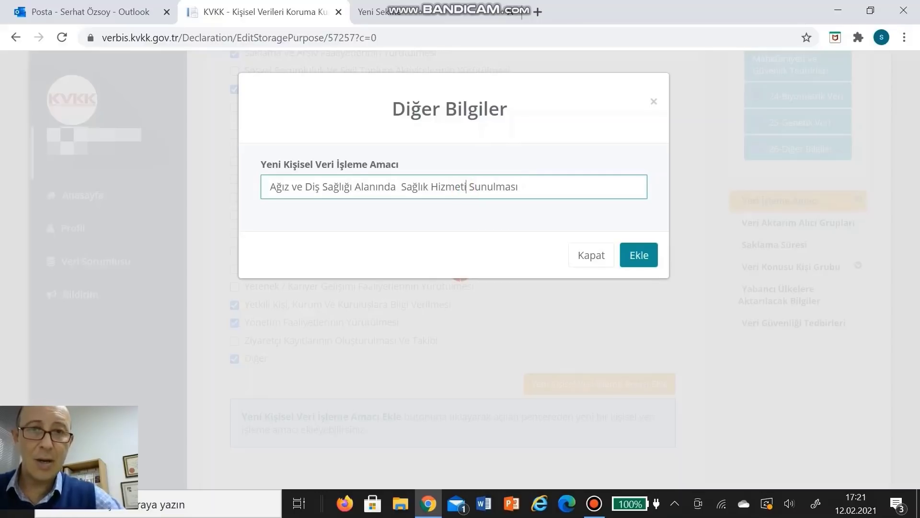
Copy the entered purpose text for reuse, add the purpose to 1-Kimlik and save the category.
left_click(524, 188)
left_click_drag(525, 189, 270, 187)
key("ctrl+c")
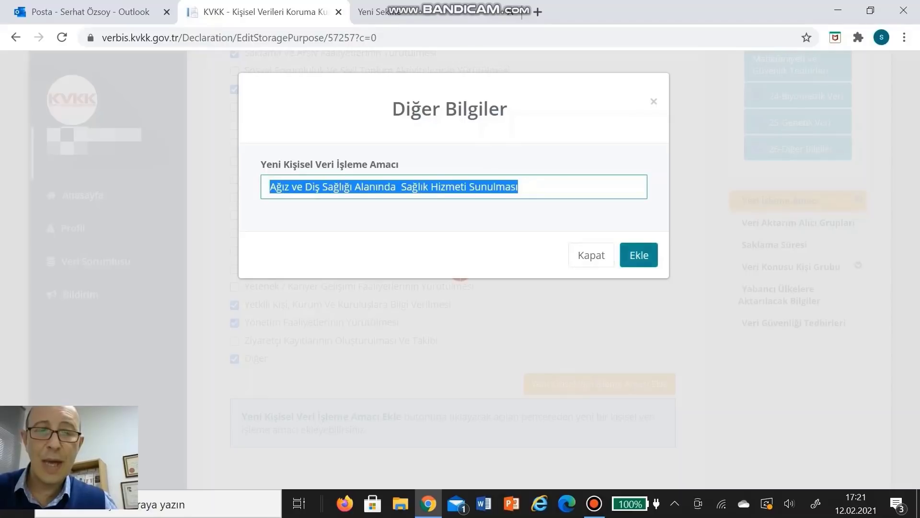
left_click(641, 254)
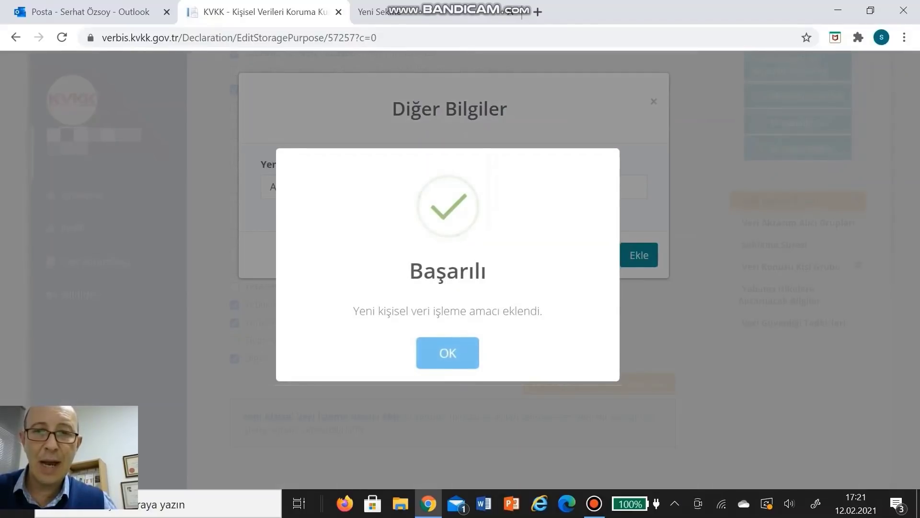
key("Return")
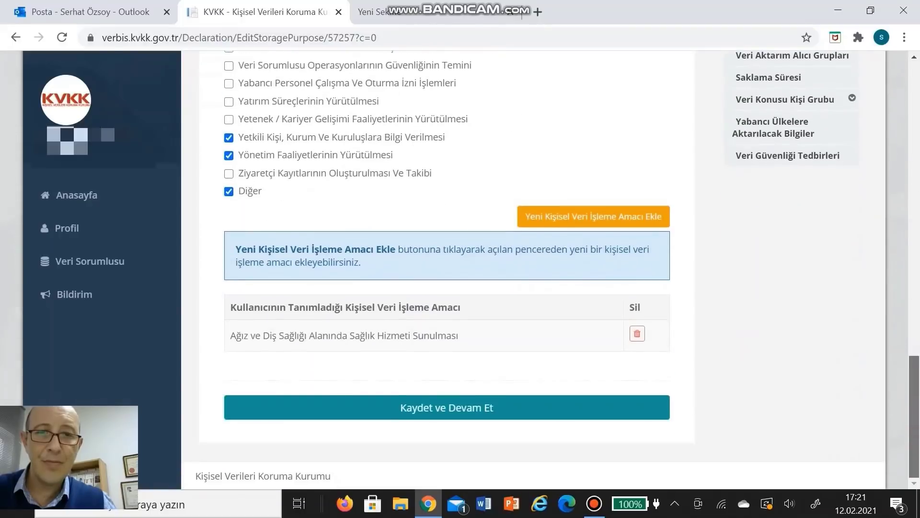
left_click(470, 411)
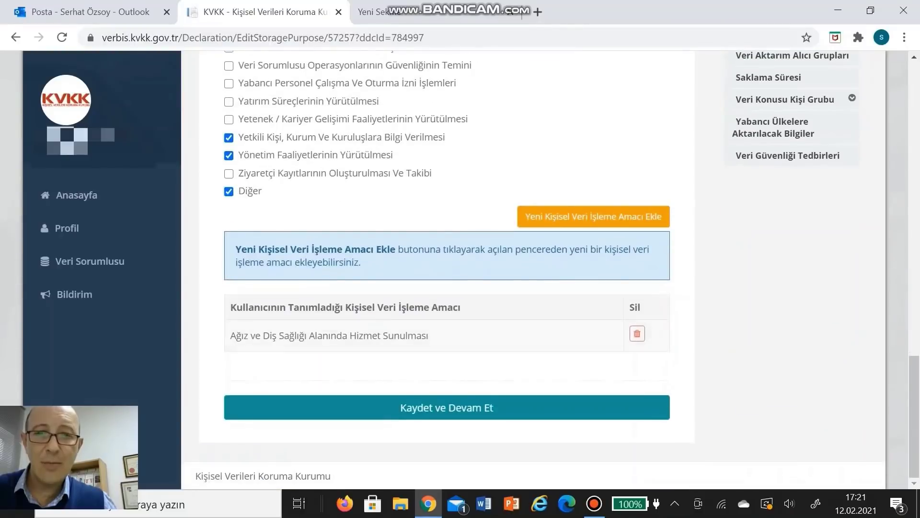
Replace the user-defined purpose under Diğer for 2-İletişim with the copied "Ağız ve Diş Sağlığı Alanında Sağlık Hizmeti Sunulması" and save the category.
left_click(637, 333)
left_click(465, 353)
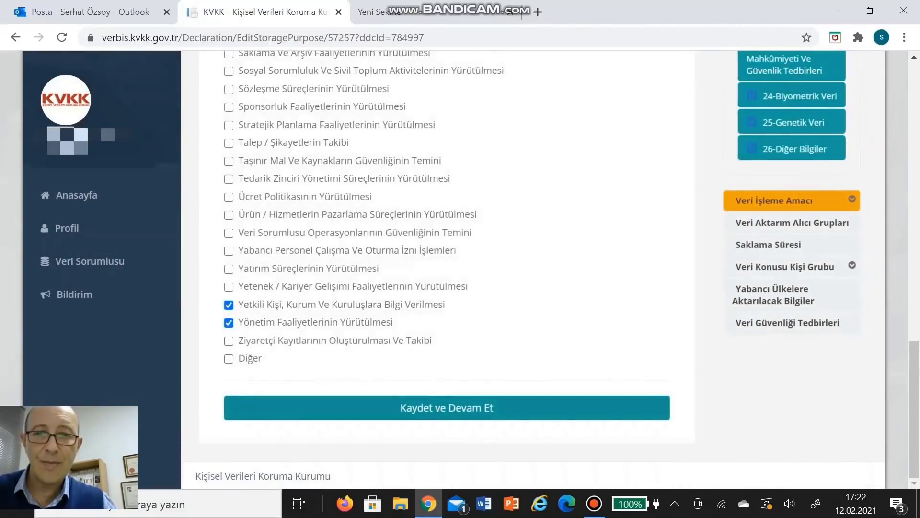
left_click(230, 356)
left_click(579, 382)
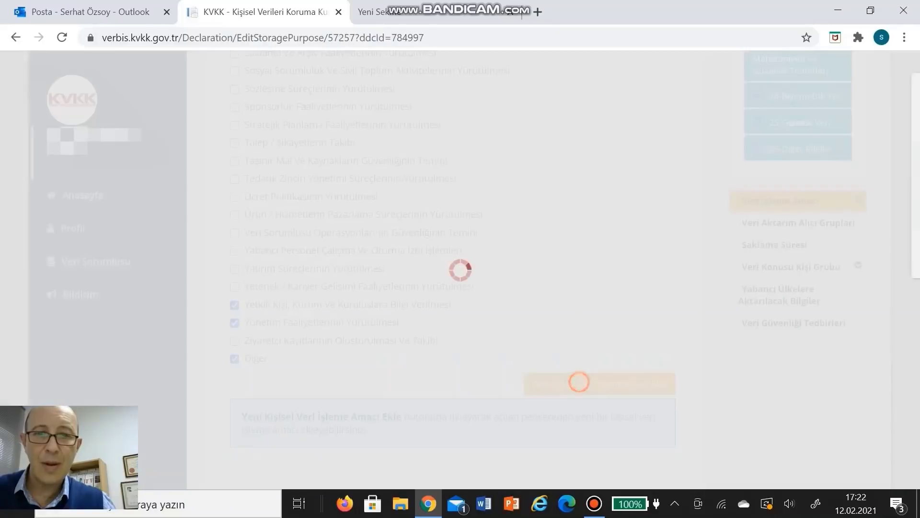
left_click(397, 183)
key("ctrl+v")
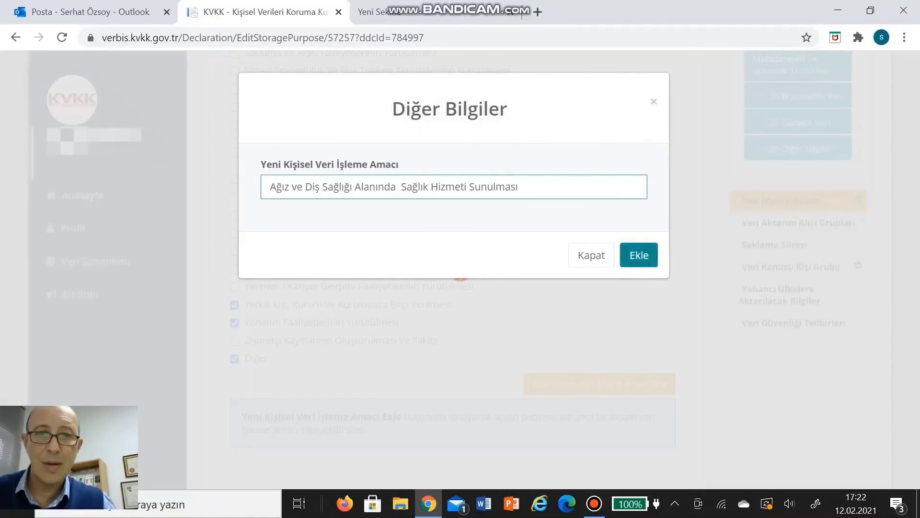
key("Return")
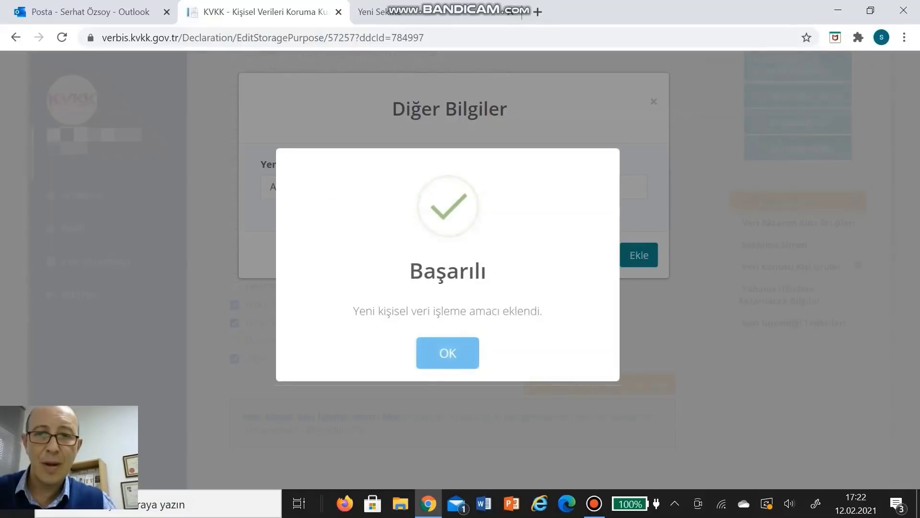
left_click(447, 351)
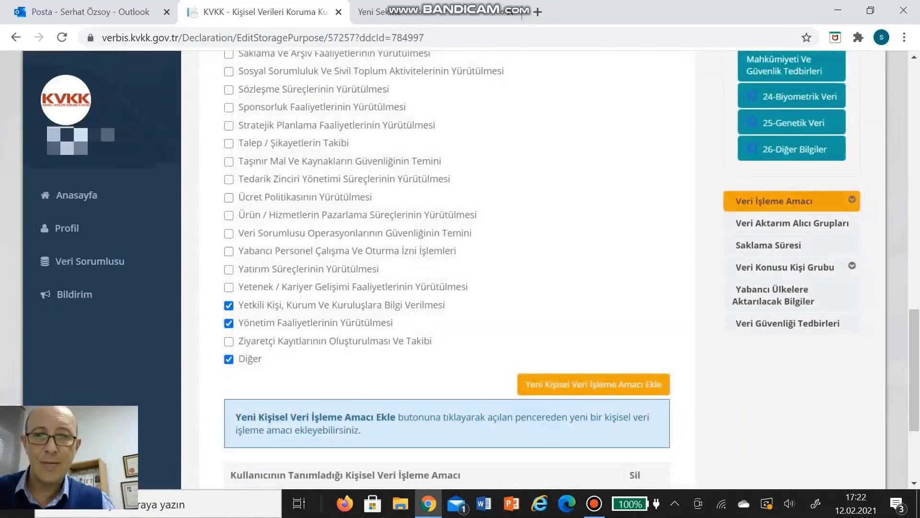
scroll(447, 353, "down", 3)
left_click(462, 407)
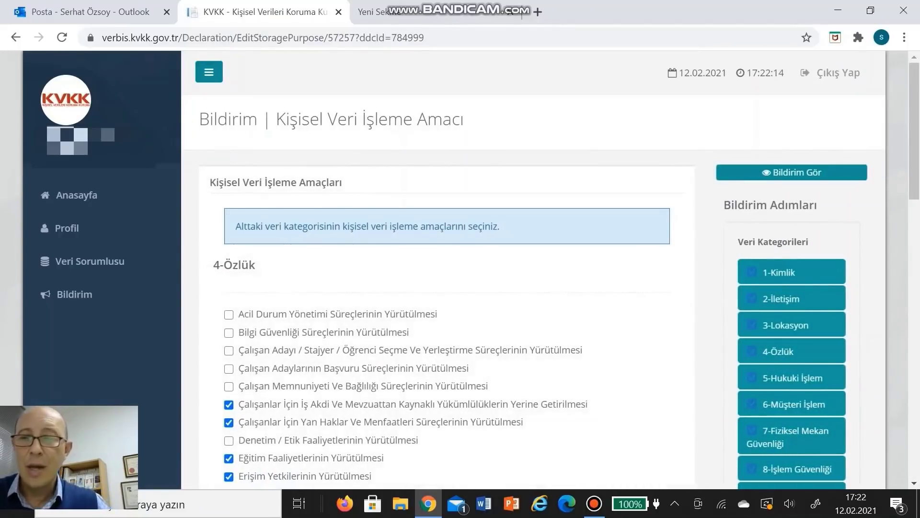
Review which processing purposes are selected for 4-Özlük and which data categories are listed under Veri İşleme Amacı.
left_click_drag(914, 131, 914, 409)
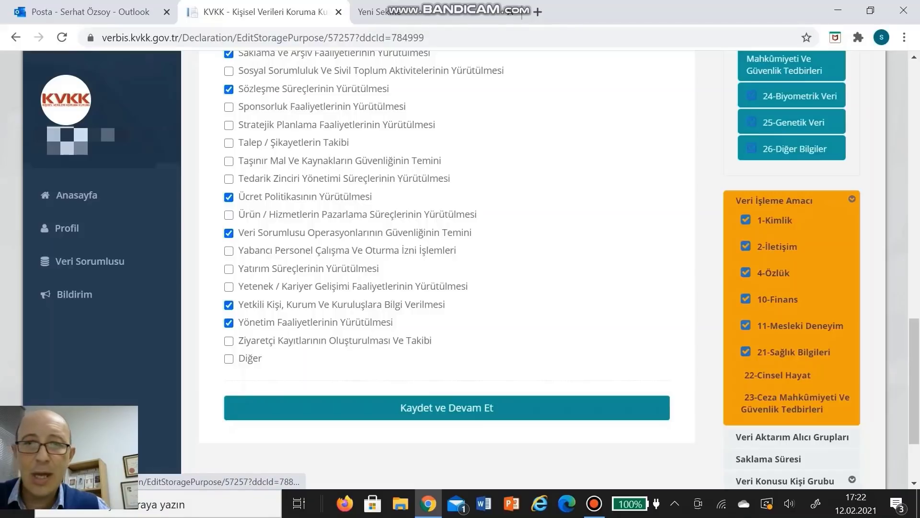
scroll(446, 268, "up", 10)
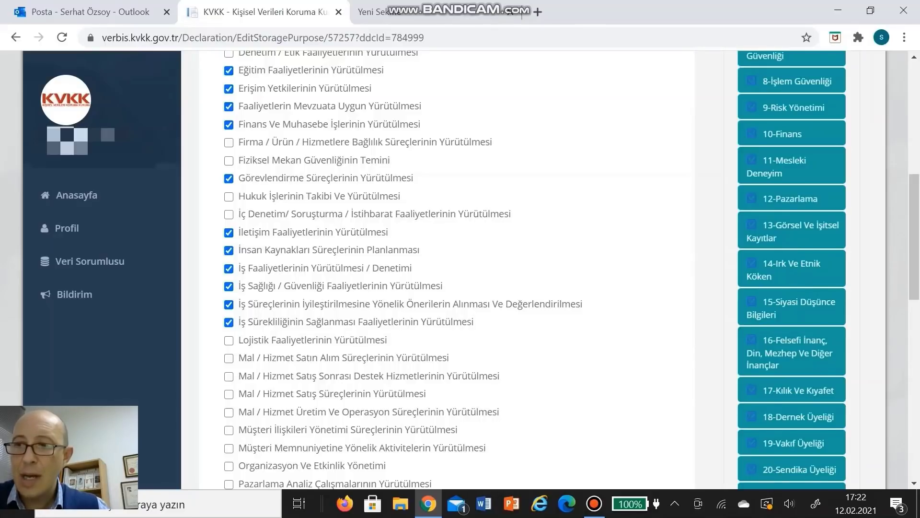
key("Home")
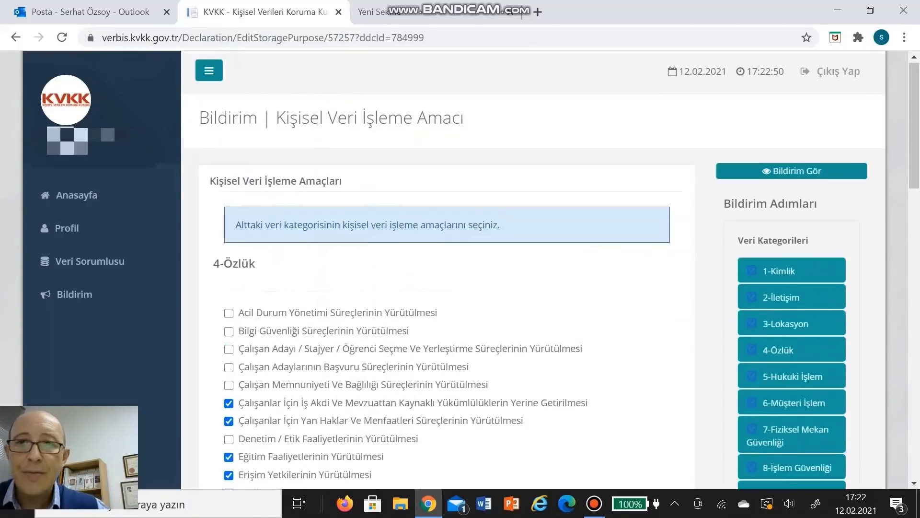
scroll(460, 279, "down", 2)
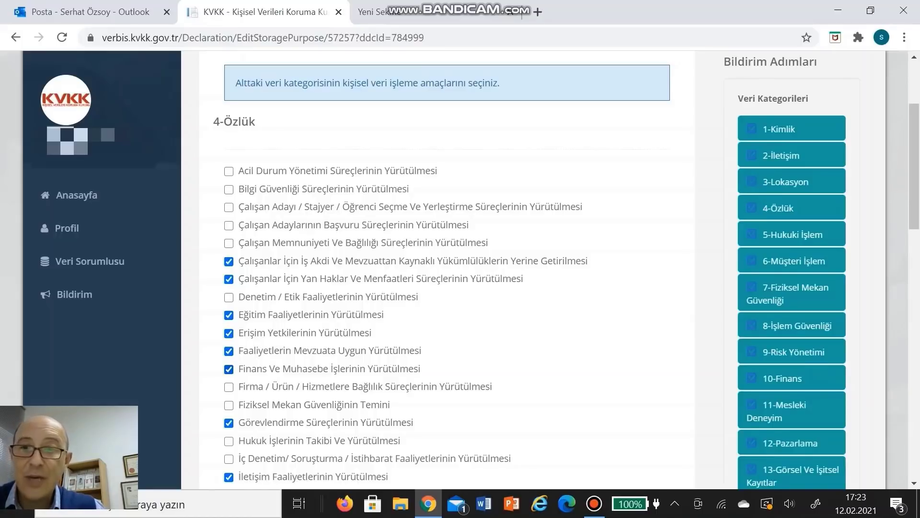
scroll(566, 268, "down", 3)
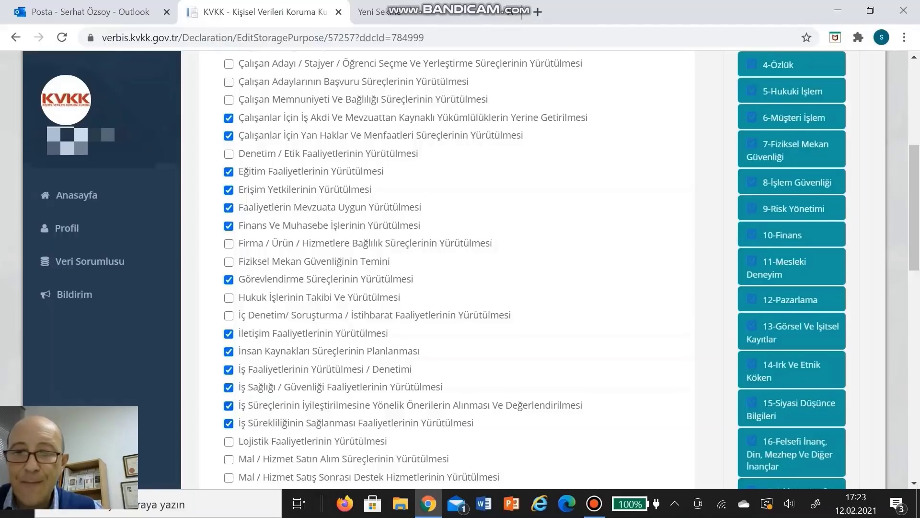
scroll(460, 268, "down", 5)
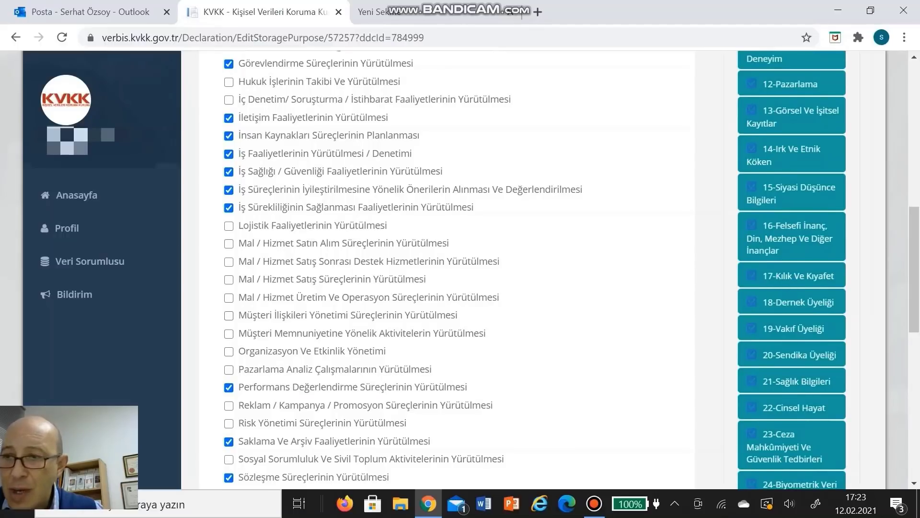
scroll(460, 269, "down", 2)
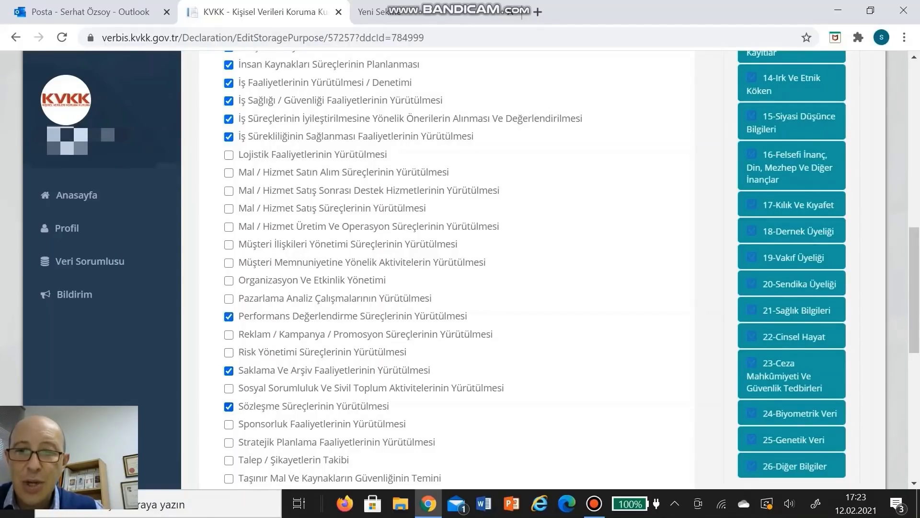
scroll(446, 268, "down", 3)
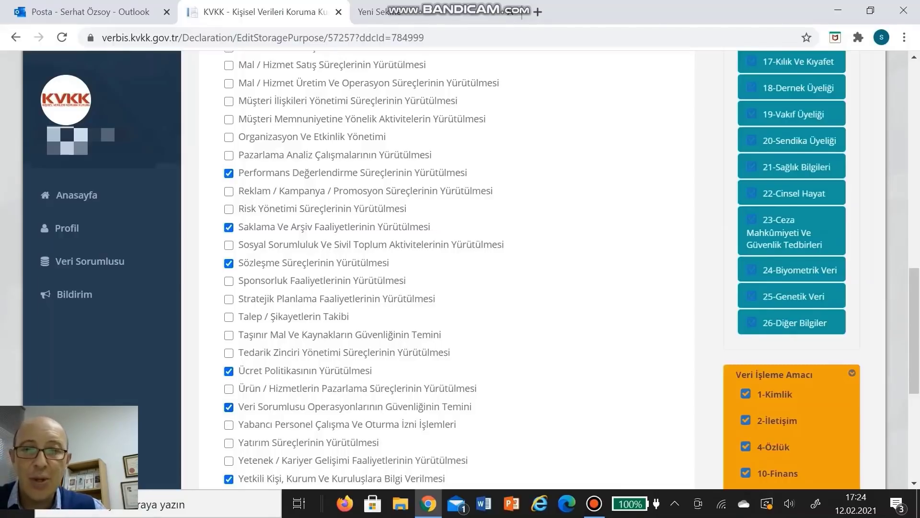
Save the current data category's ticked processing purposes and continue to the following category.
scroll(460, 269, "down", 2)
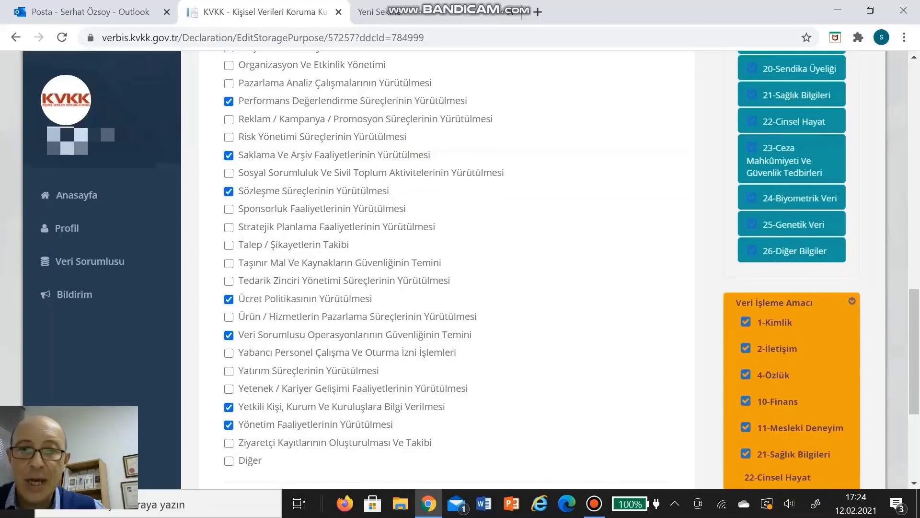
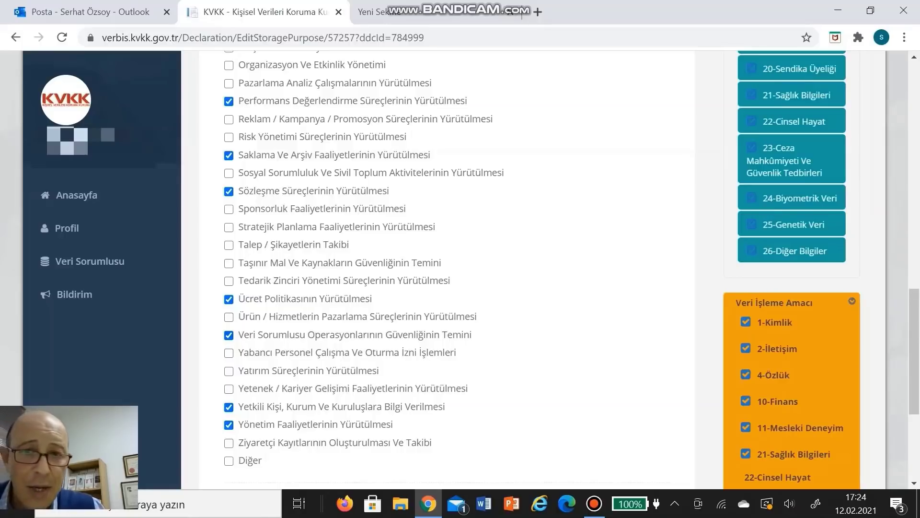
scroll(441, 296, "down", 5)
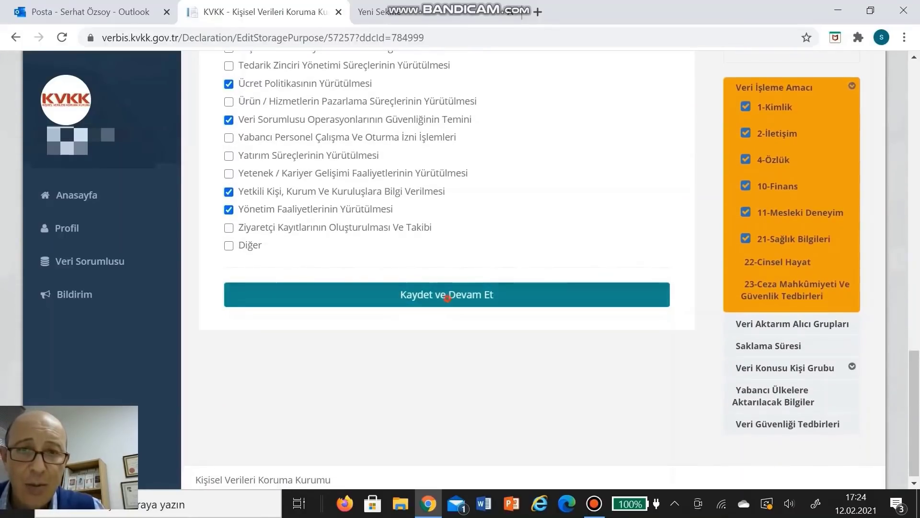
left_click(441, 296)
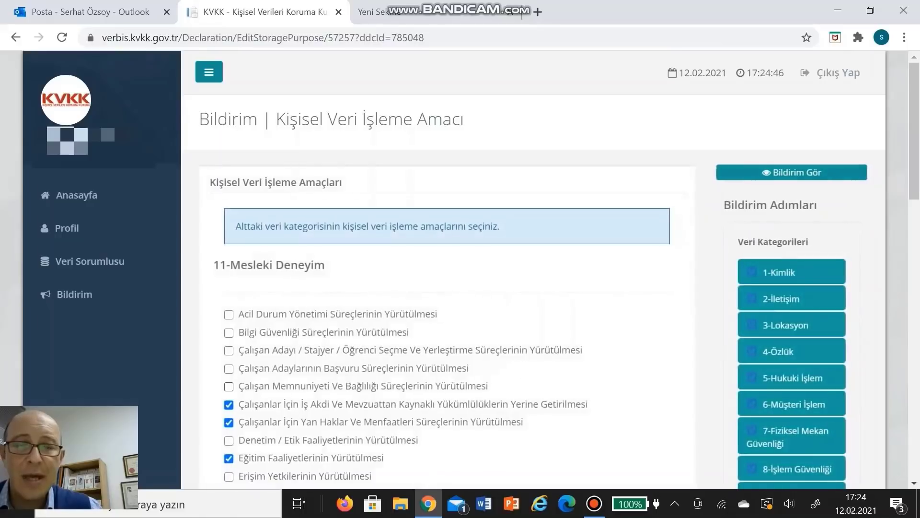
Open the processing purposes of the 10-Finans category and review which purposes are ticked, including the user-defined ones under Diğer.
scroll(442, 268, "down", 20)
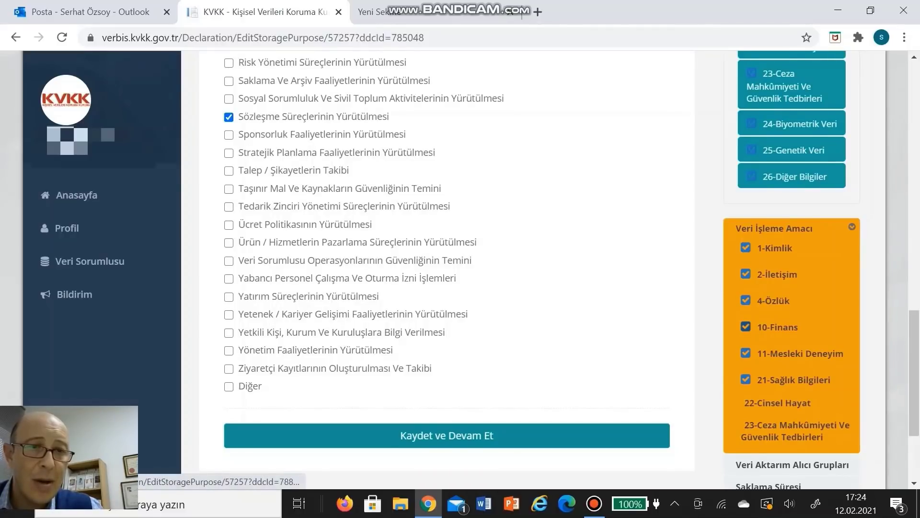
left_click(777, 327)
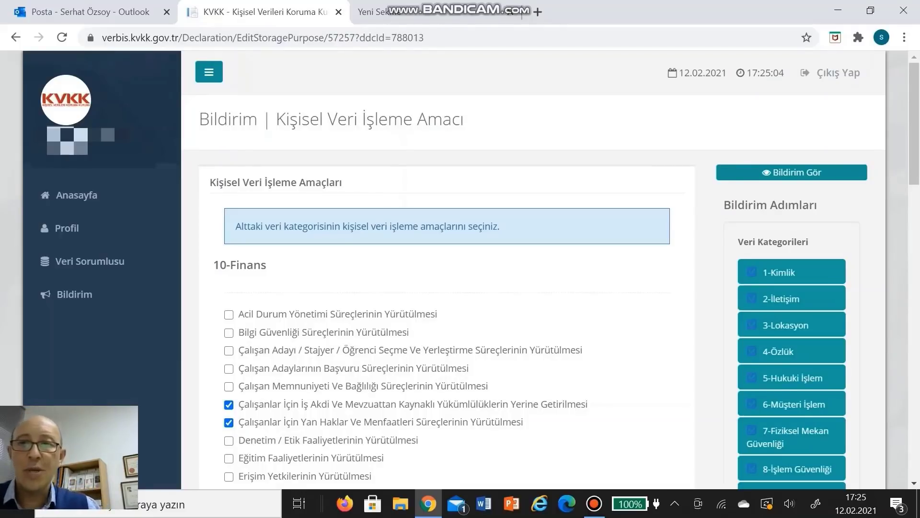
scroll(542, 269, "down", 3)
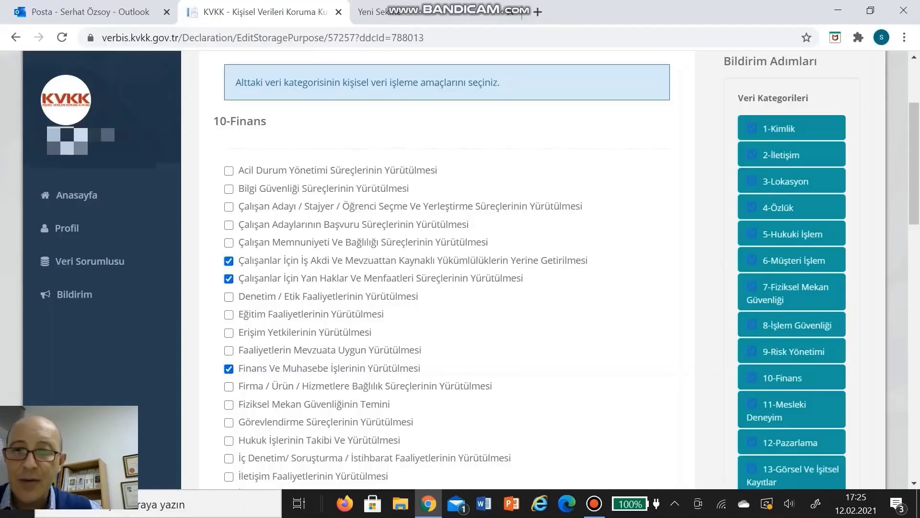
scroll(446, 268, "down", 9)
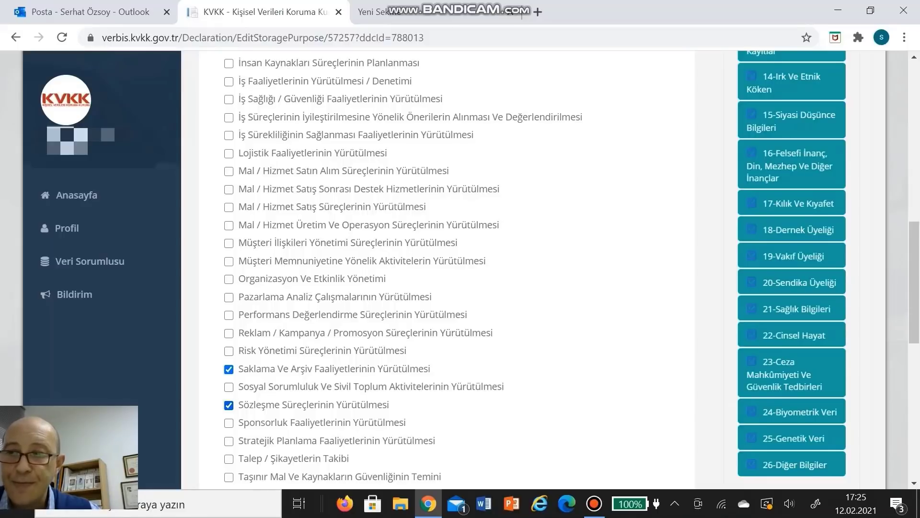
scroll(460, 268, "down", 8)
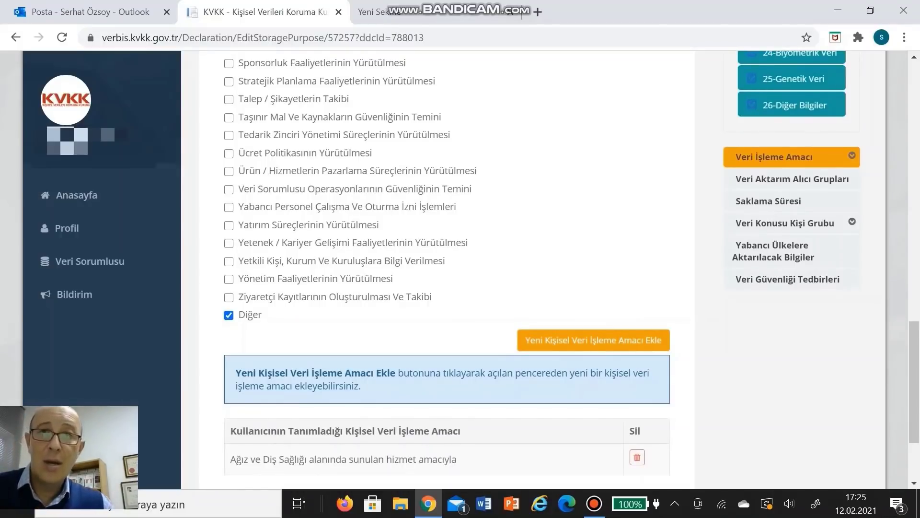
scroll(461, 268, "up", 5)
scroll(460, 268, "up", 10)
scroll(461, 269, "down", 18)
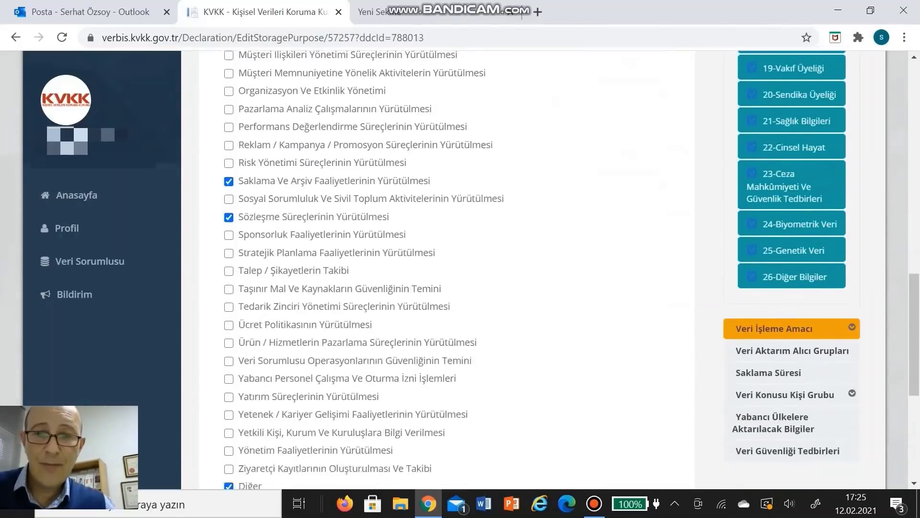
scroll(460, 269, "up", 6)
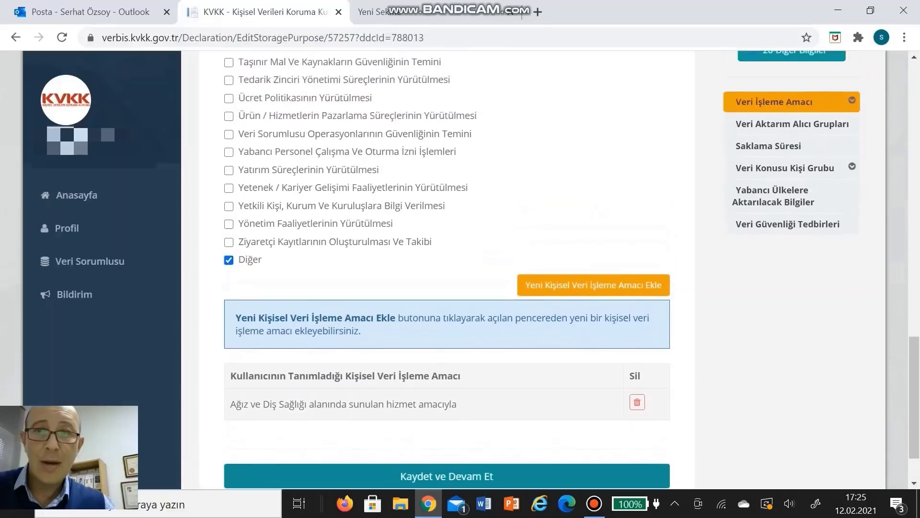
Delete the user-defined purpose "Ağız ve Diş Sağlığı alanında sunulan hizmet amacıyla" from the 10-Finans category.
scroll(460, 268, "down", 5)
scroll(460, 268, "down", 1)
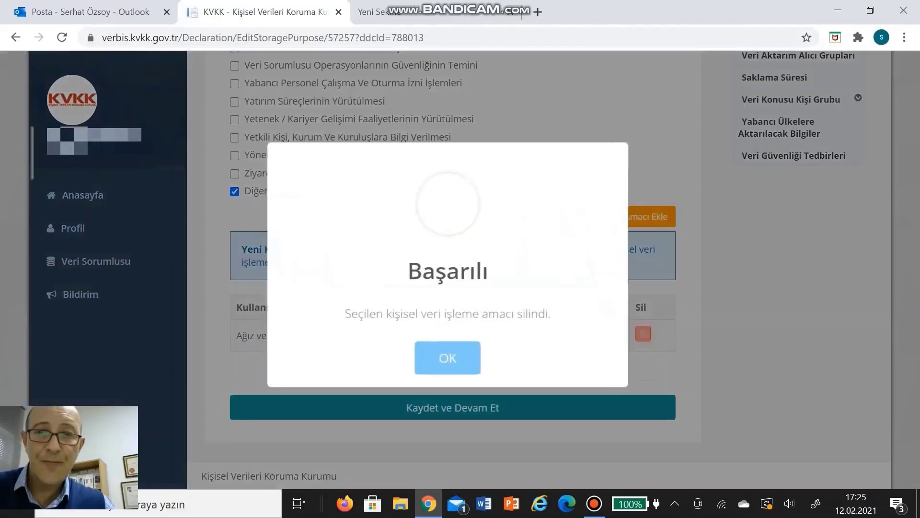
left_click(637, 333)
key("Return")
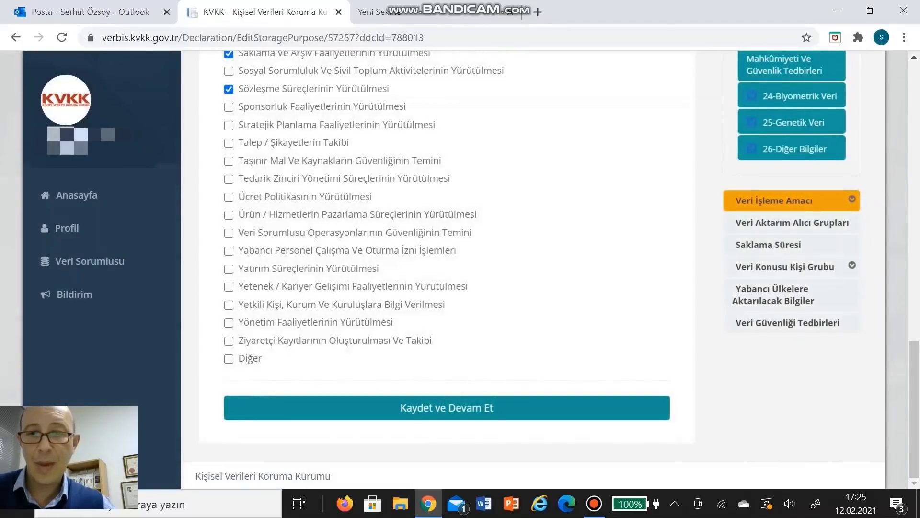
Tick Diğer for 10-Finans and add the new processing purpose "Vergi Hükümlülüklerinin Yerine Getirilmesi".
left_click(228, 359)
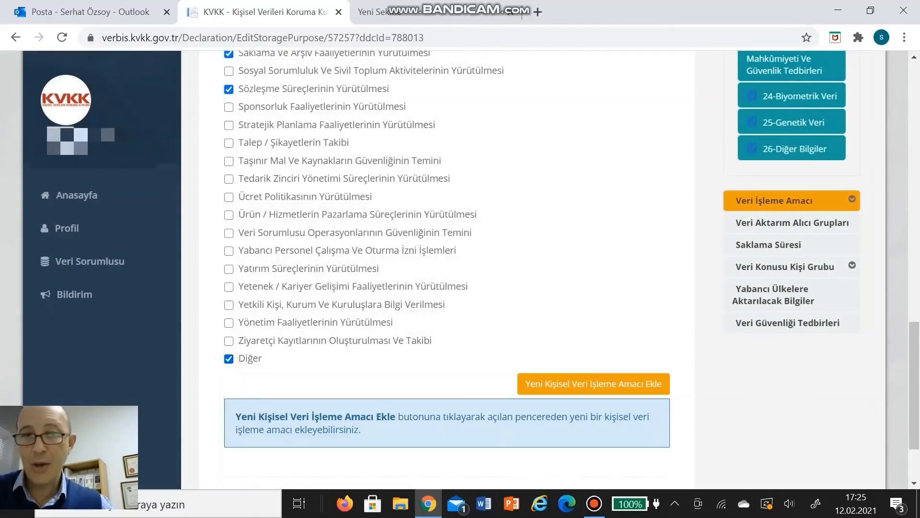
left_click(584, 383)
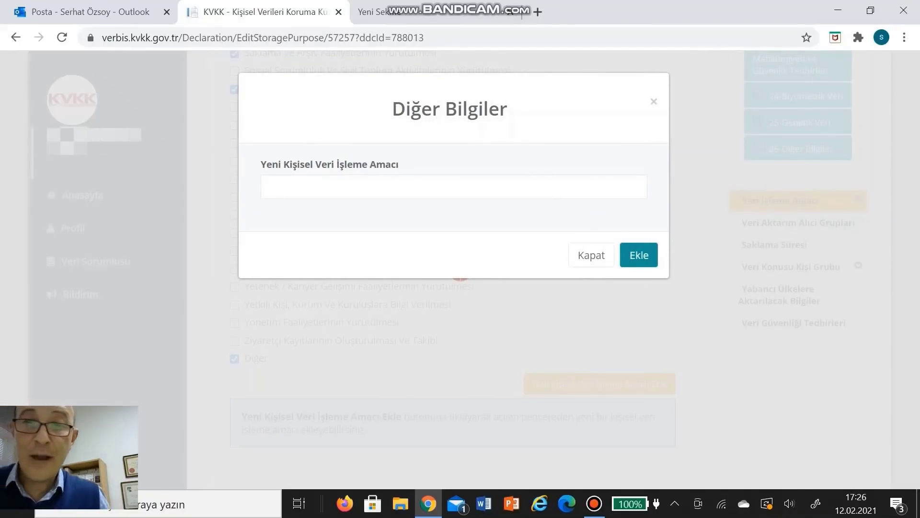
left_click(429, 186)
type("V")
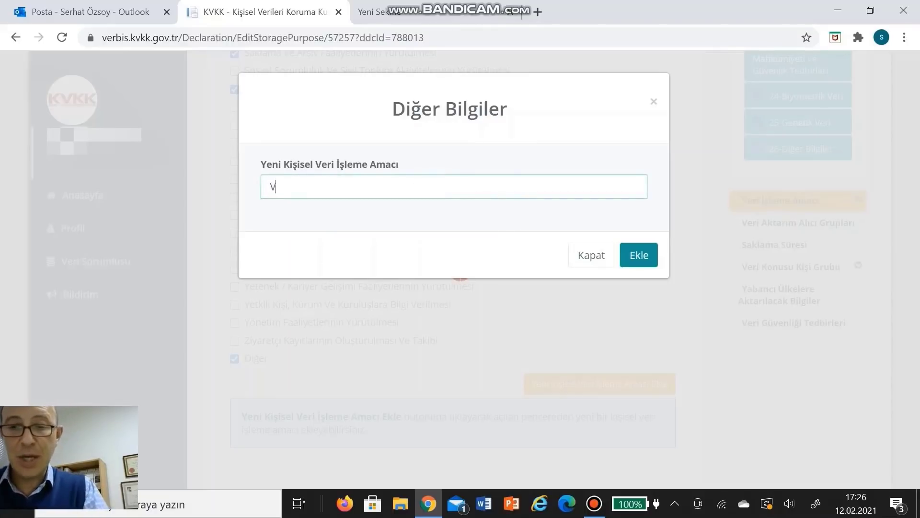
type("ergi H")
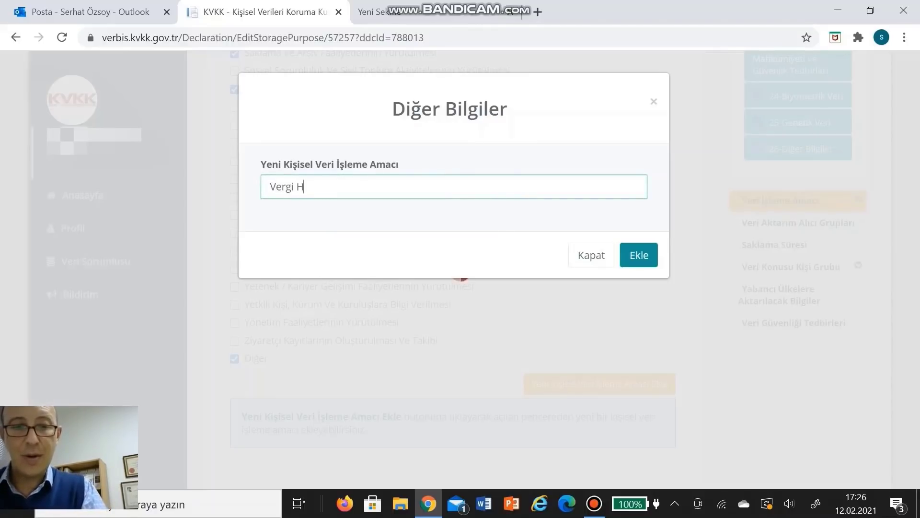
type("ükümlül")
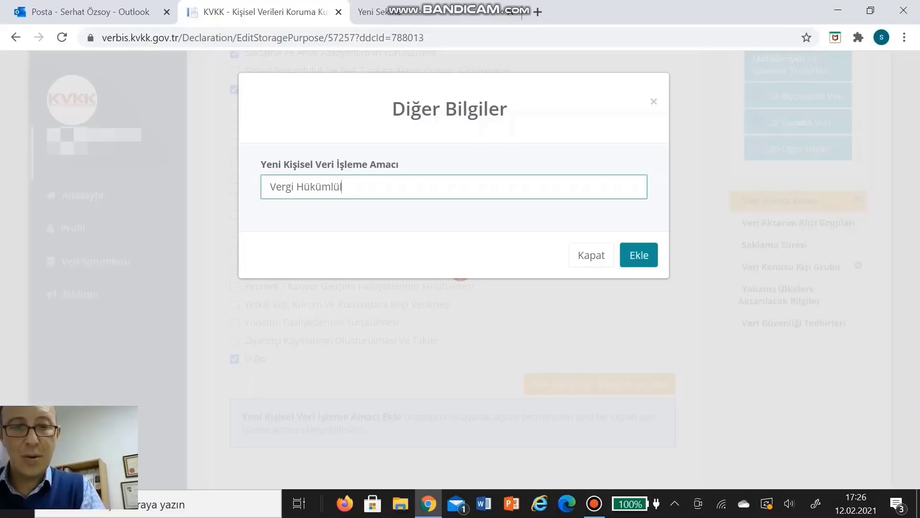
type("üklerinin ")
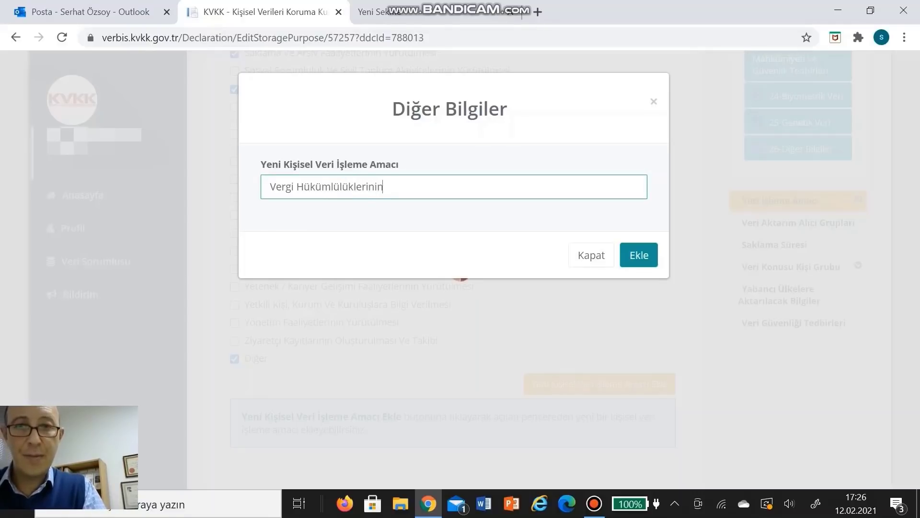
type("Yerin")
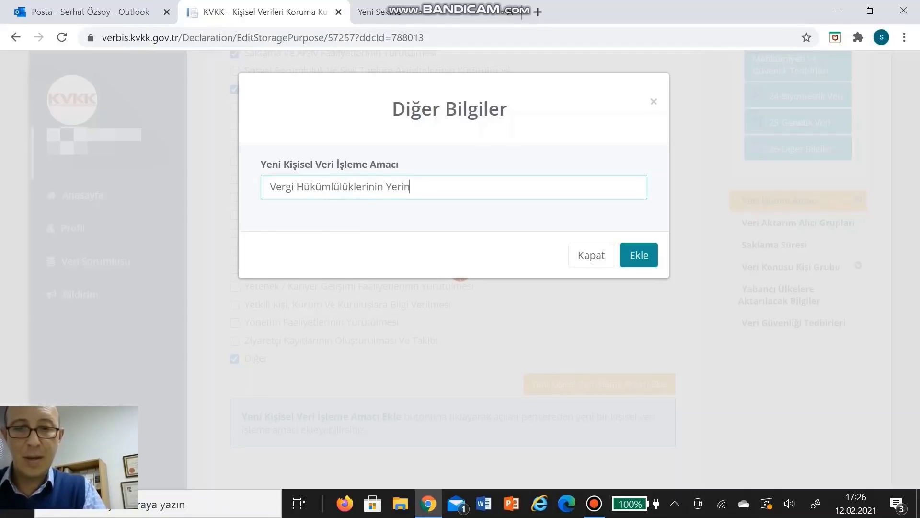
type("e Getiri")
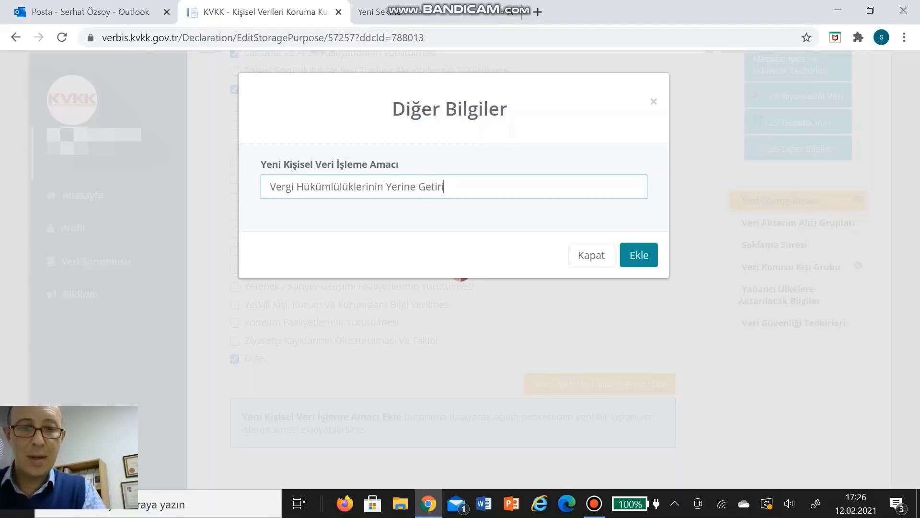
type("lmesi")
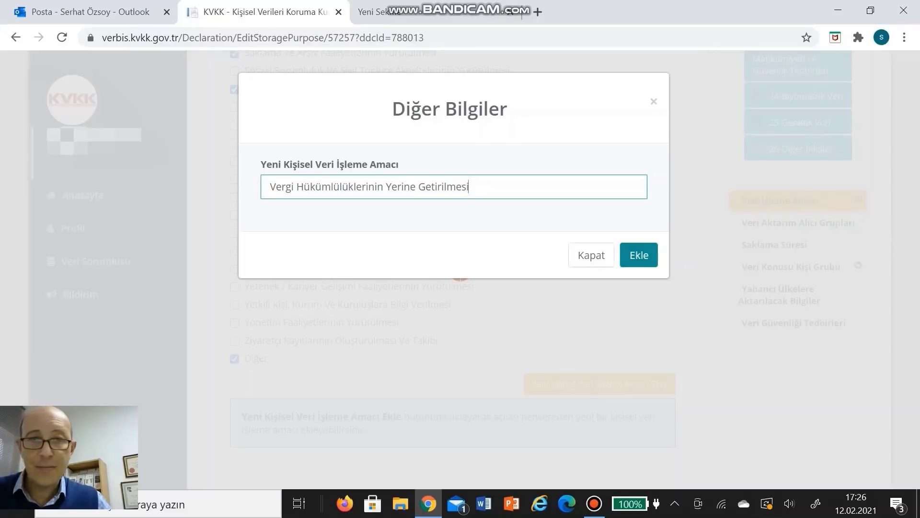
left_click(639, 255)
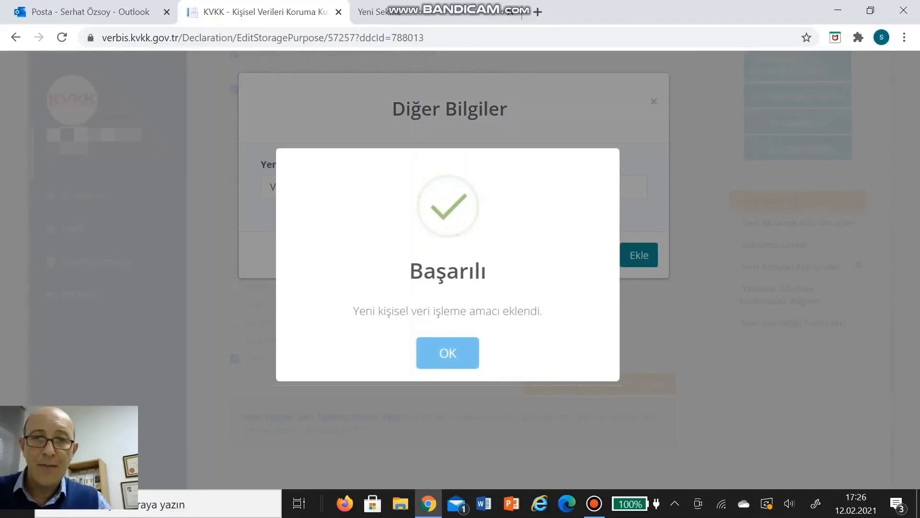
left_click(446, 351)
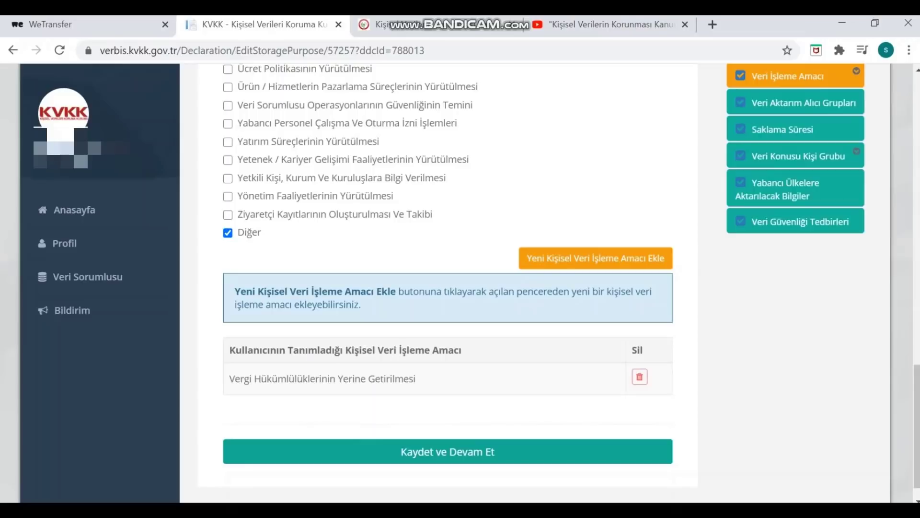
Add a second user-defined processing purpose to 10-Finans, "Ağız ve Diş Sağlığı Alanında Sağlık Hizmeti Sunulması".
scroll(448, 283, "up", 10)
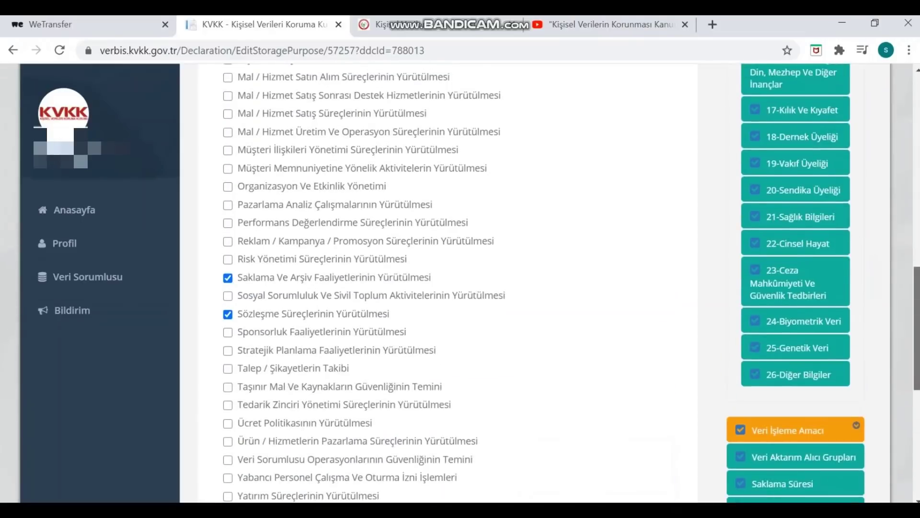
scroll(448, 283, "down", 10)
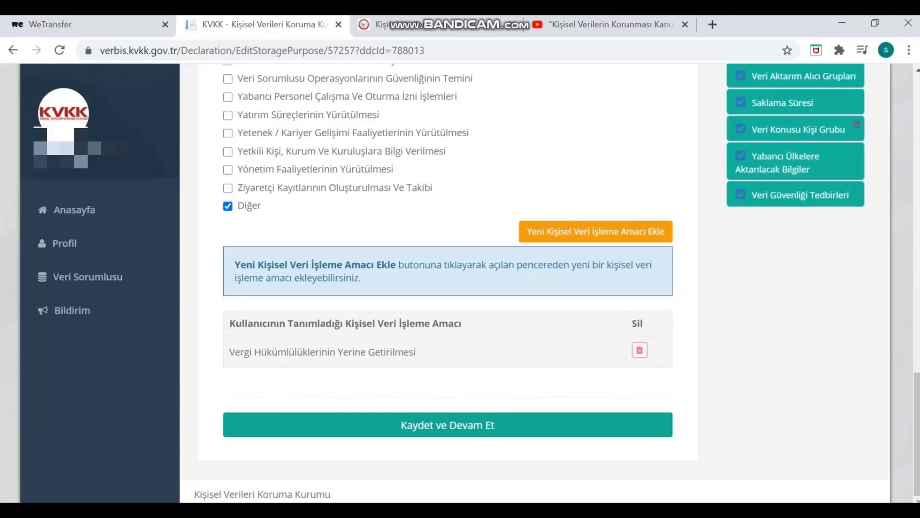
left_click(606, 230)
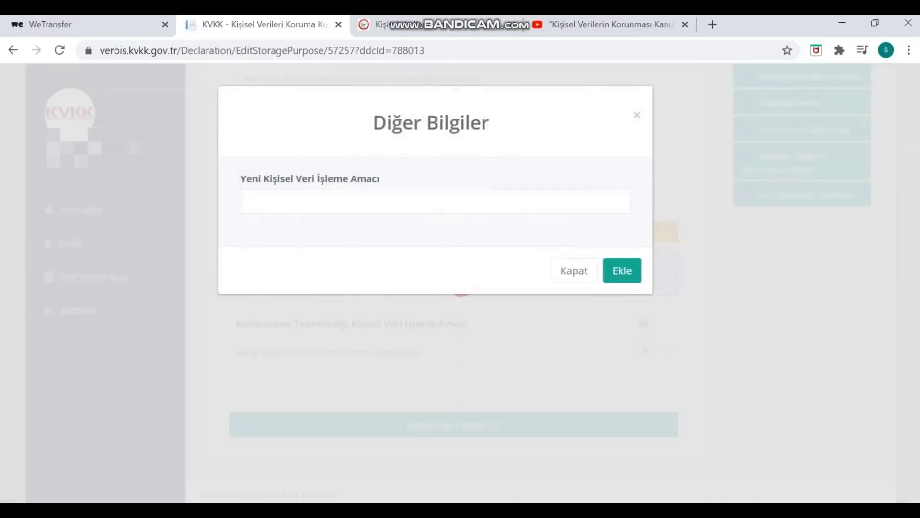
left_click(396, 197)
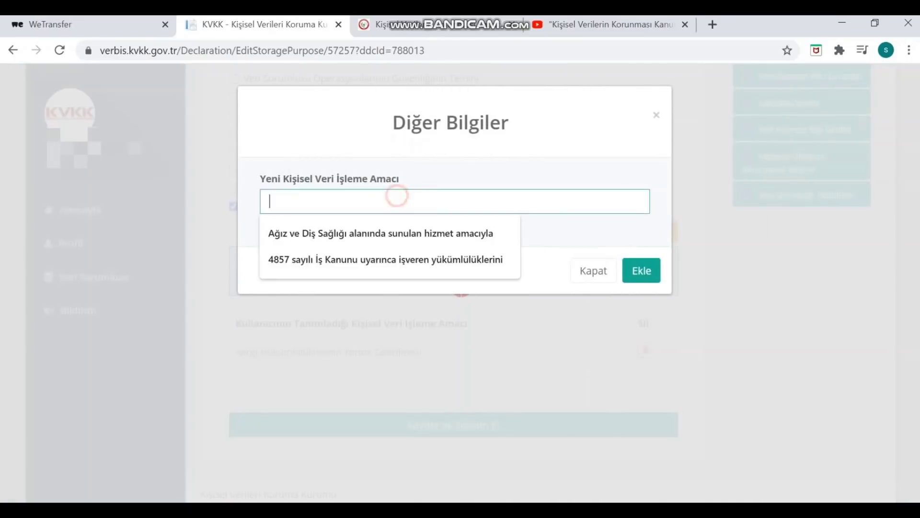
type("Ağız ve Diş Sağlığı Alanında Sağlık Hizmeti Sunulması")
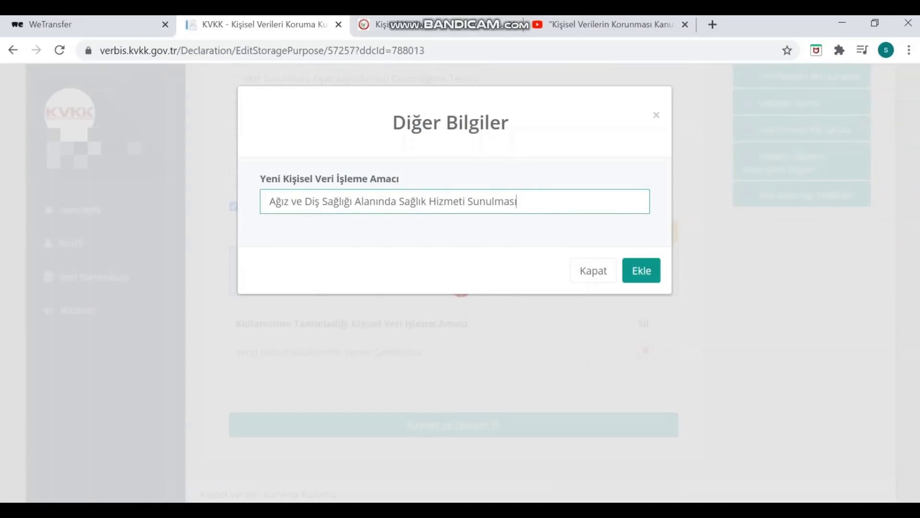
left_click(646, 271)
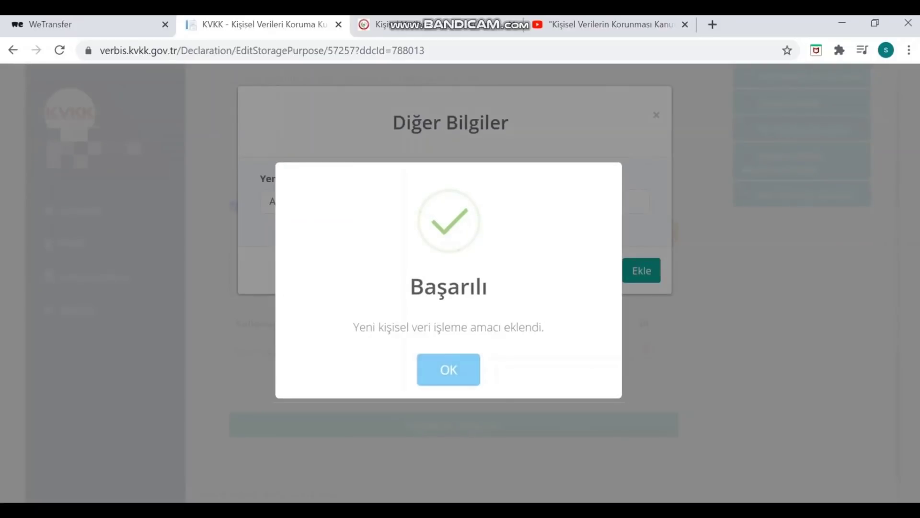
left_click(448, 364)
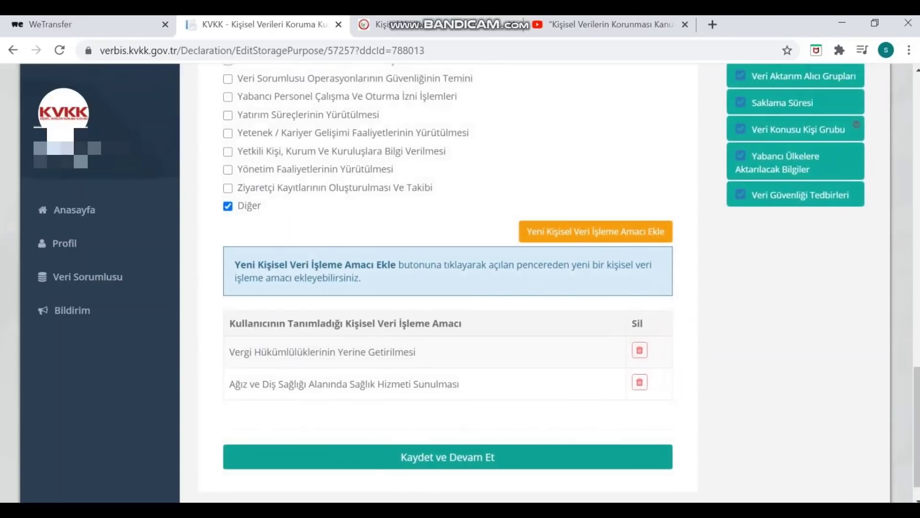
Review the 10-Finans purposes once more, then save them and continue.
scroll(449, 283, "up", 8)
scroll(448, 283, "down", 9)
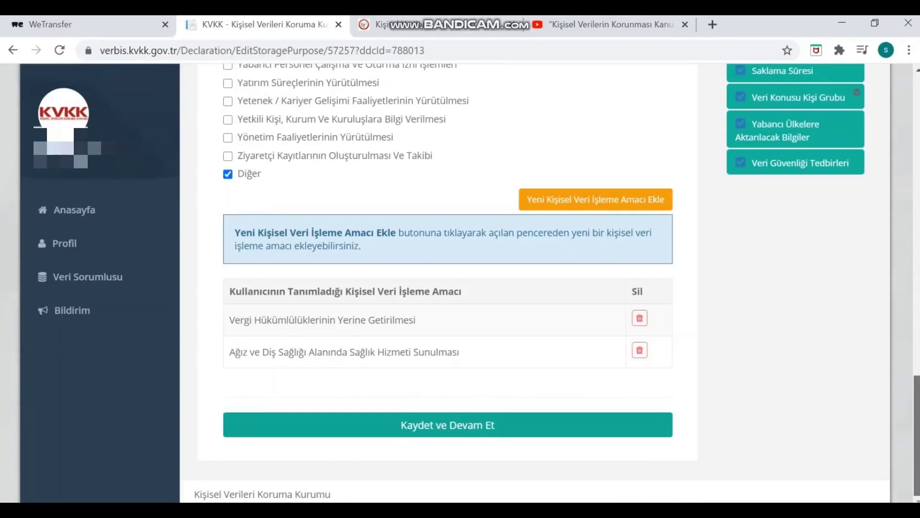
left_click(448, 425)
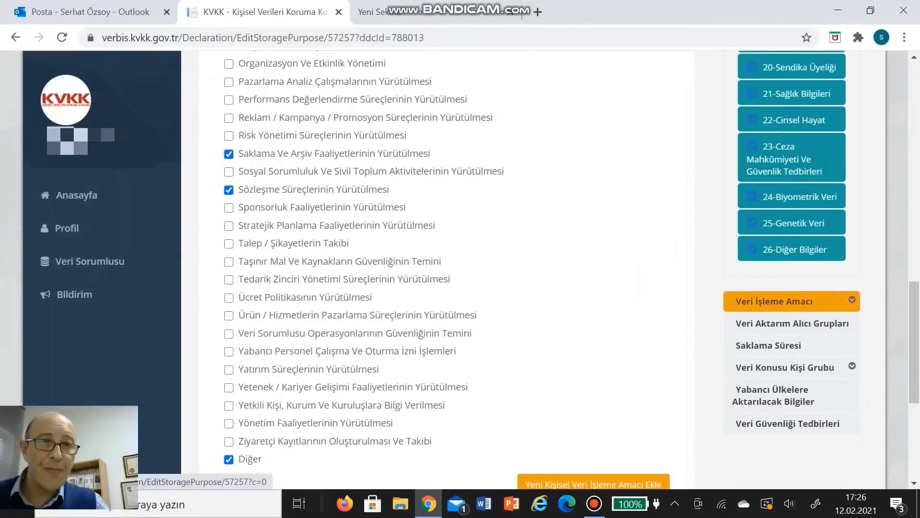
Open the processing purposes of the 11-Mesleki Deneyim category.
left_click(809, 299)
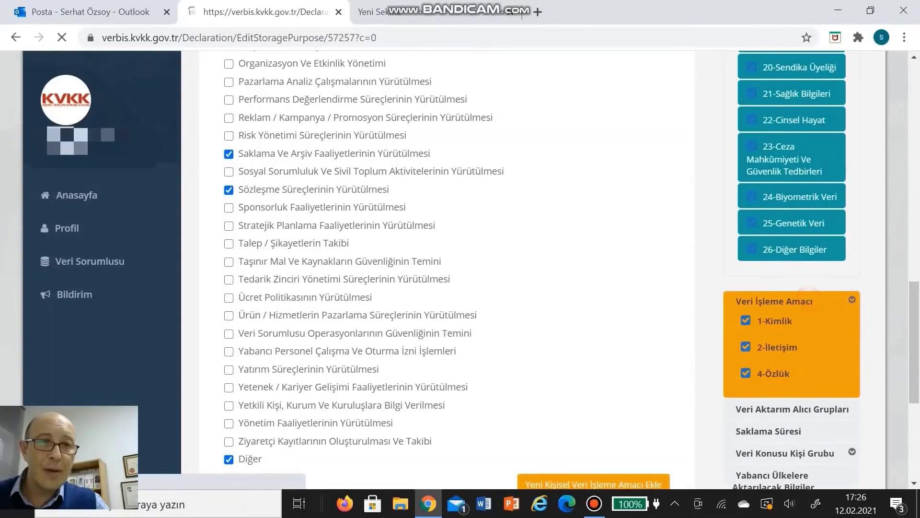
left_click_drag(914, 139, 913, 352)
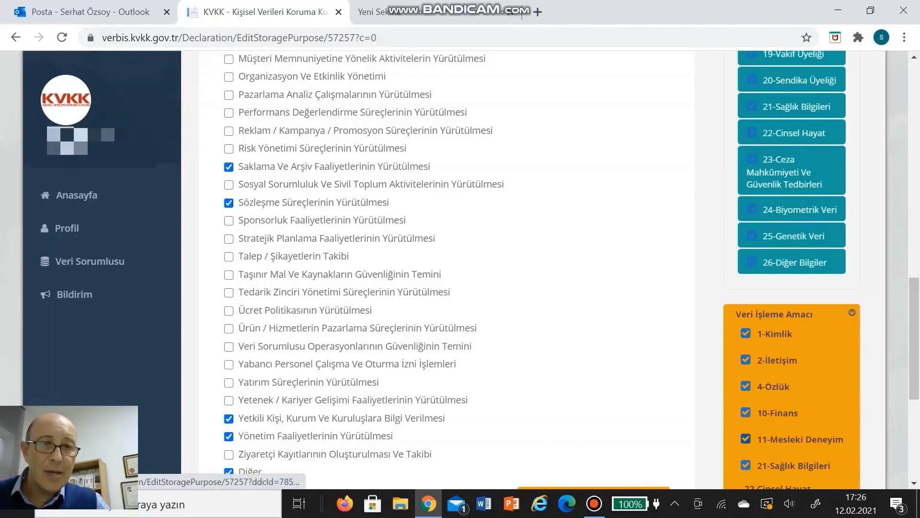
left_click(800, 439)
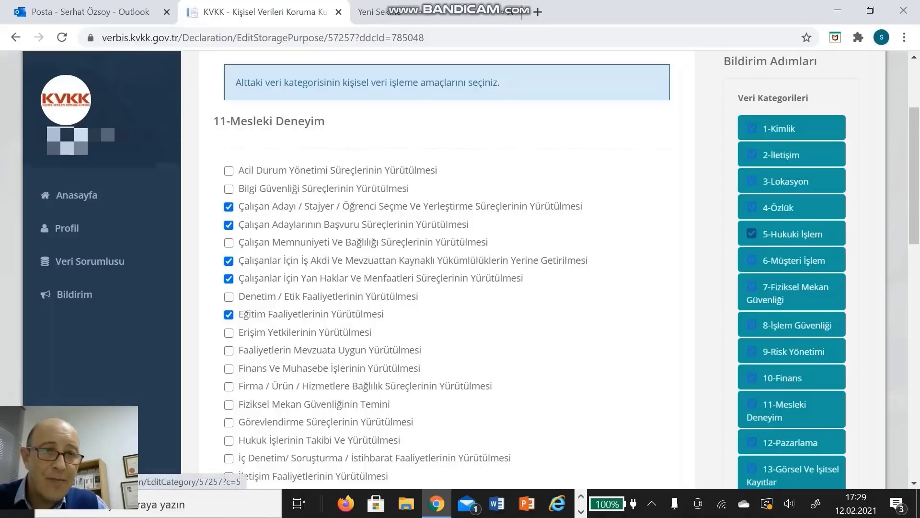
Open the 11-Mesleki Deneyim data category page and return to that category's processing purposes.
scroll(446, 268, "down", 3)
left_click(785, 264)
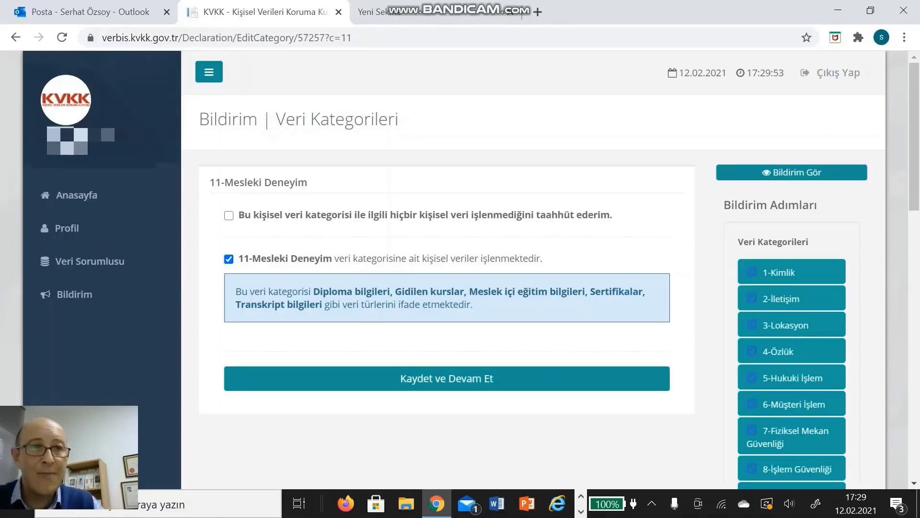
left_click_drag(916, 167, 916, 431)
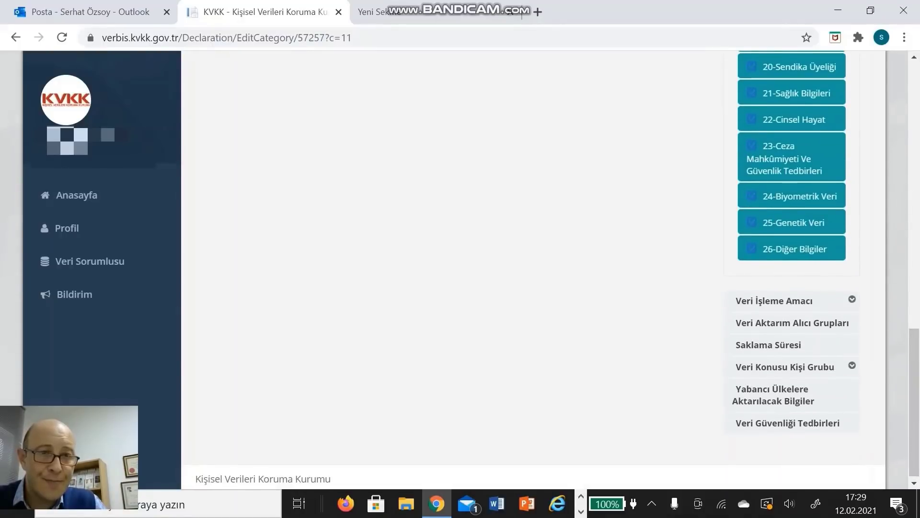
left_click(774, 301)
left_click(773, 319)
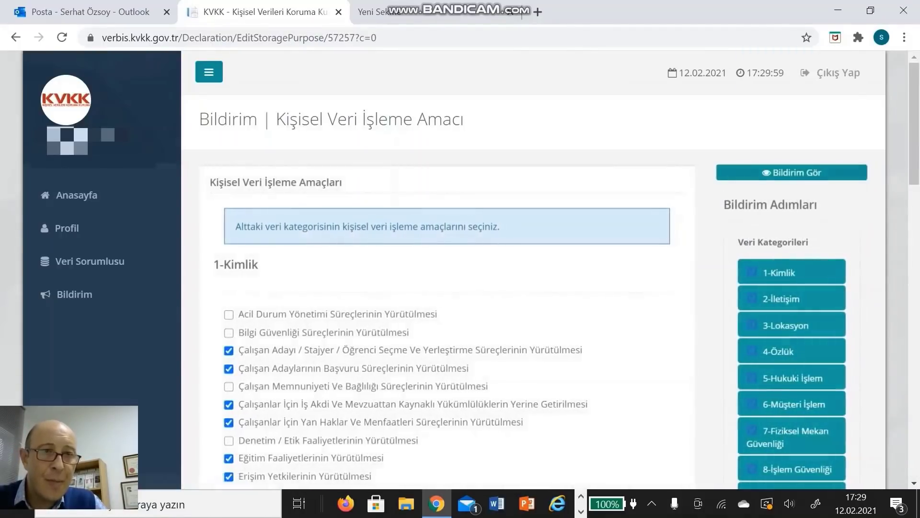
scroll(850, 291, "down", 8)
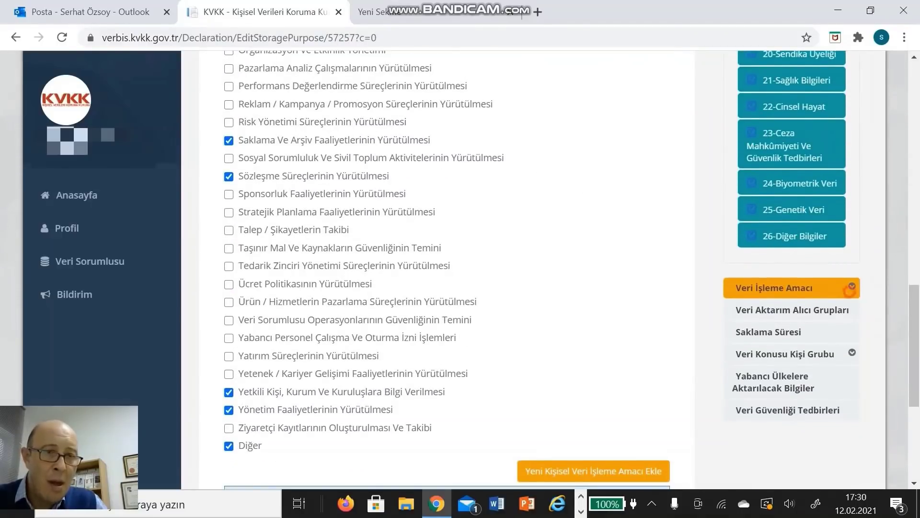
left_click(850, 290)
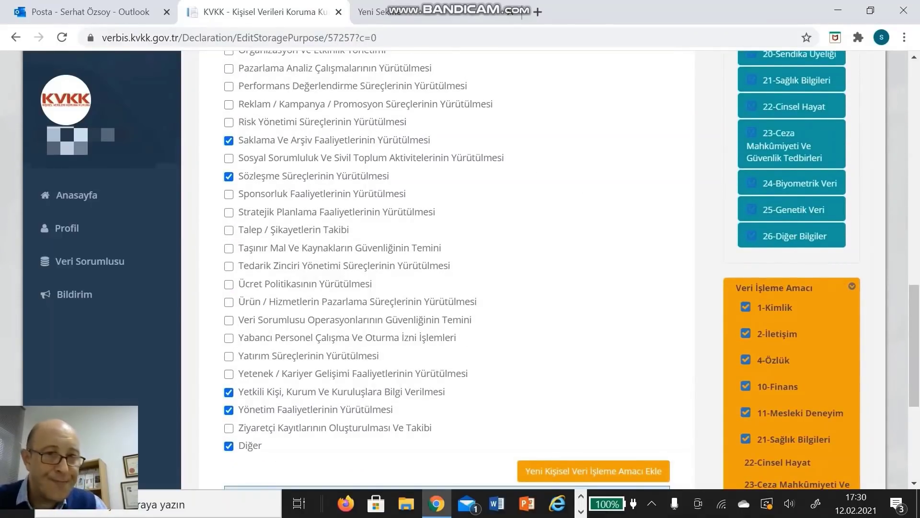
left_click(786, 412)
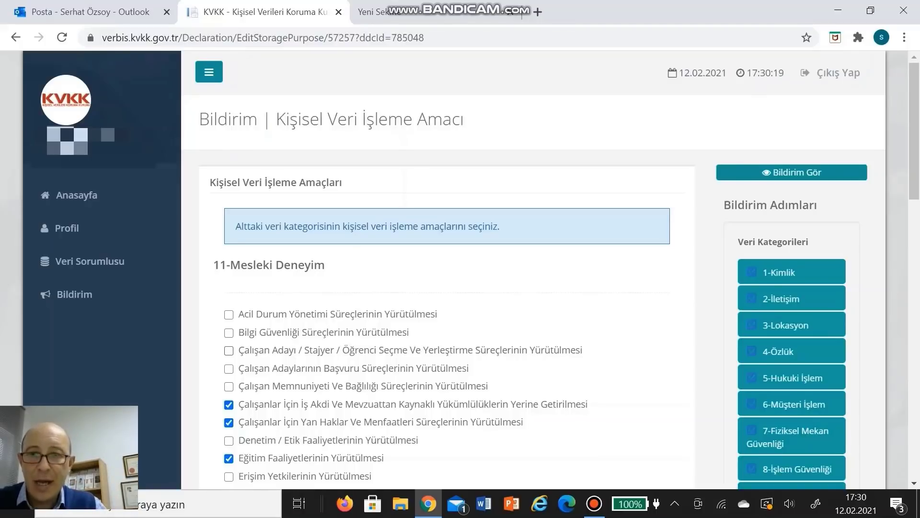
Tick Çalışan Adaylarının Başvuru Süreçlerinin Yürütülmesi and Çalışan Adayı / Stajyer / Öğrenci Seçme Ve Yerleştirme Süreçlerinin Yürütülmesi for 11-Mesleki Deneyim.
left_click(228, 368)
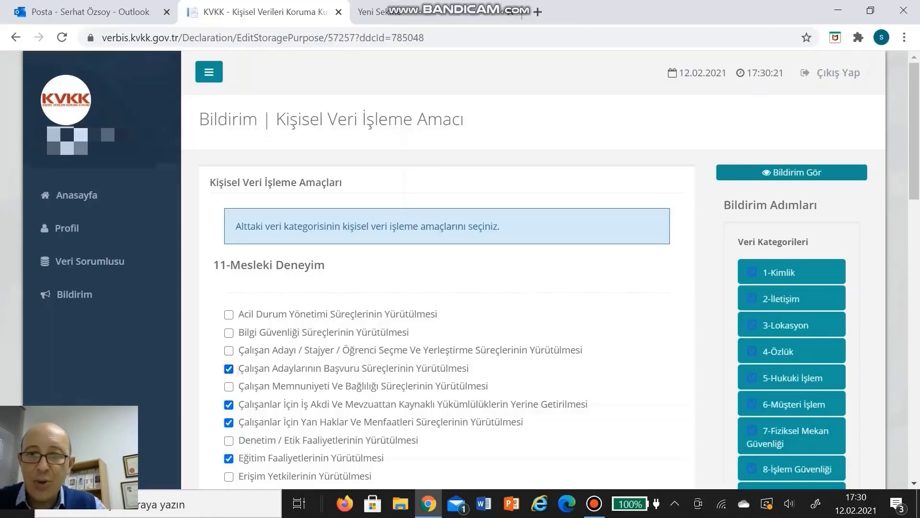
left_click(228, 350)
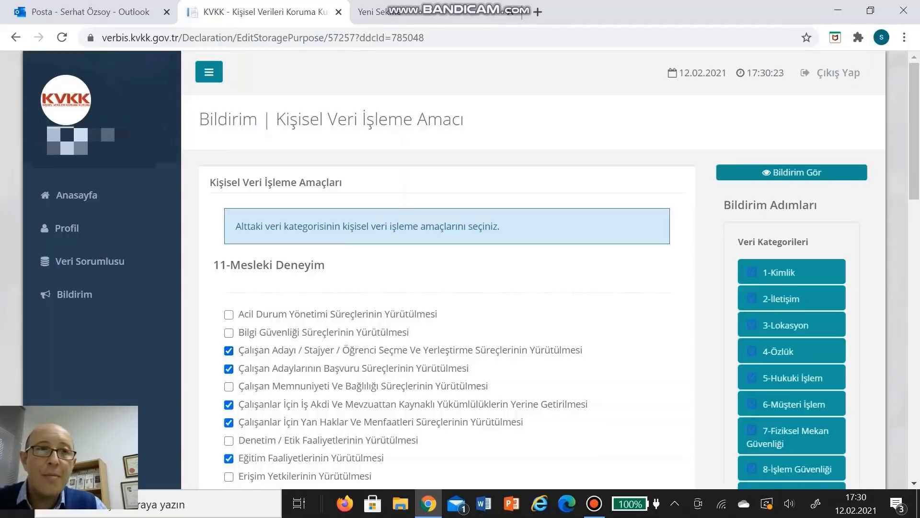
Tick Faaliyetlerin Mevzuata Uygun Yürütülmesi and İnsan Kaynakları Süreçlerinin Planlanması for 11-Mesleki Deneyim.
scroll(533, 269, "down", 2)
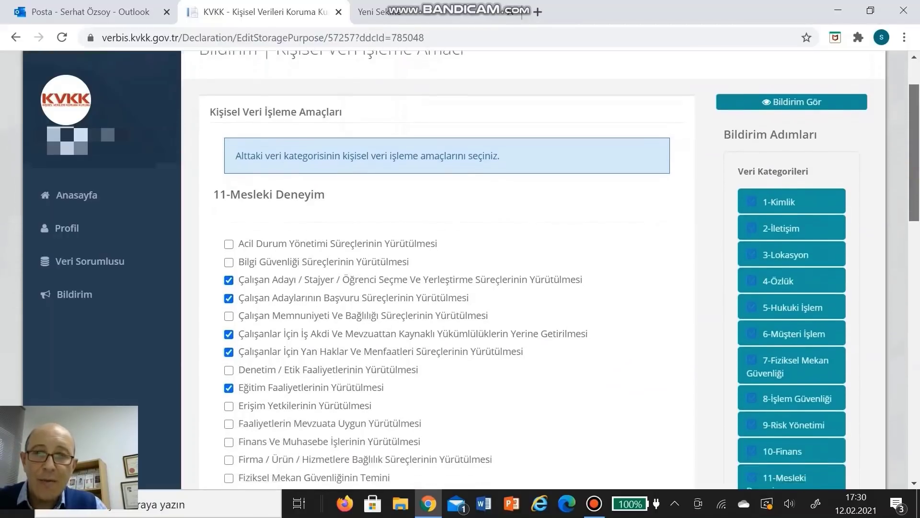
scroll(534, 268, "down", 1)
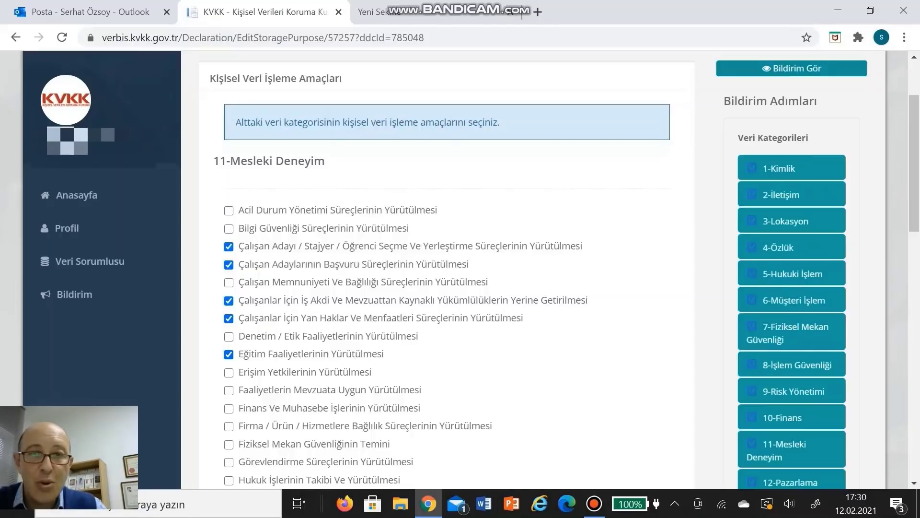
scroll(446, 268, "down", 4)
scroll(229, 207, "down", 1)
left_click(229, 206)
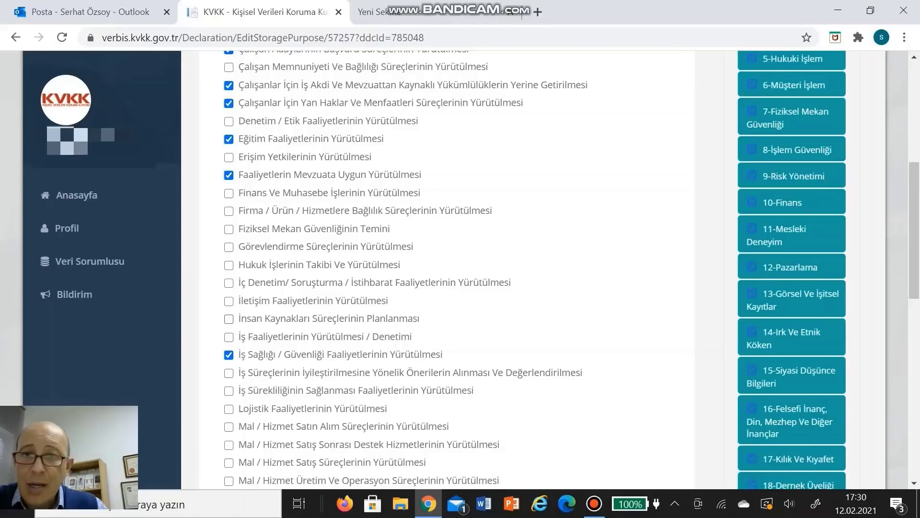
left_click(229, 319)
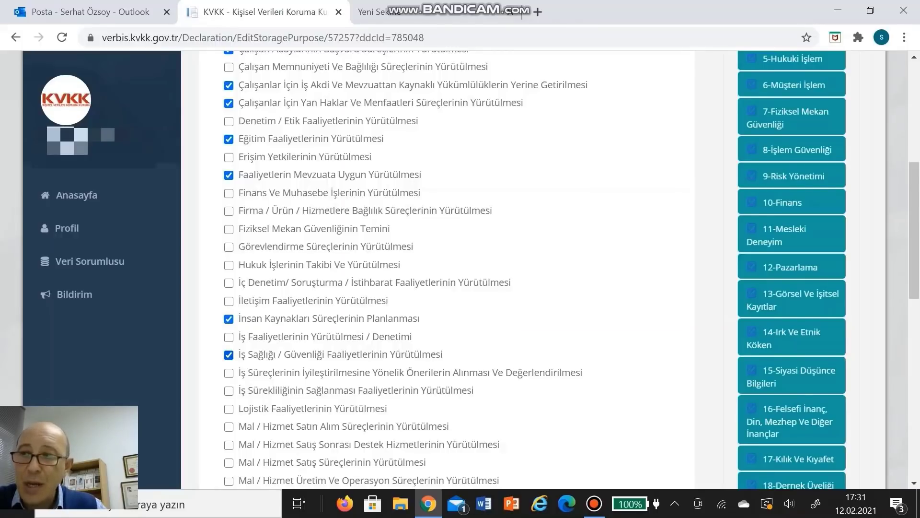
Check the rest of the 11-Mesleki Deneyim purposes, then save them and continue to the next category.
scroll(446, 268, "down", 5)
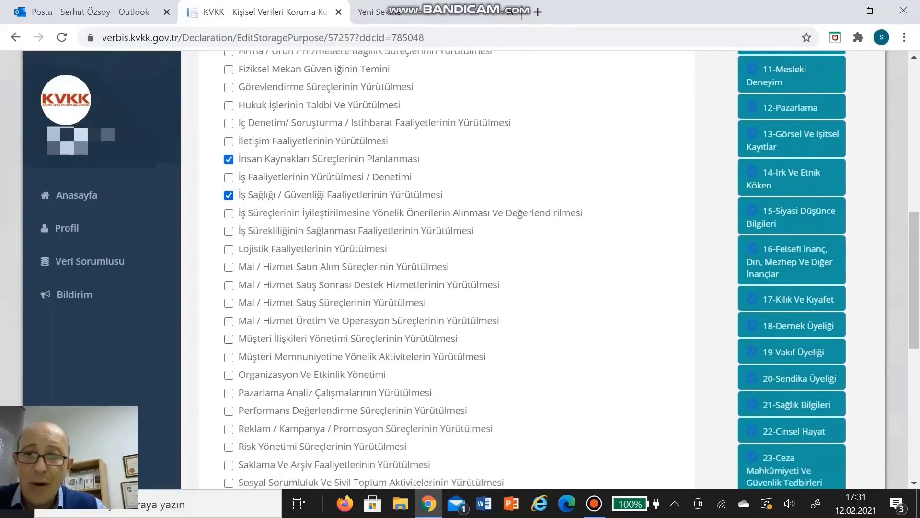
scroll(446, 269, "down", 1)
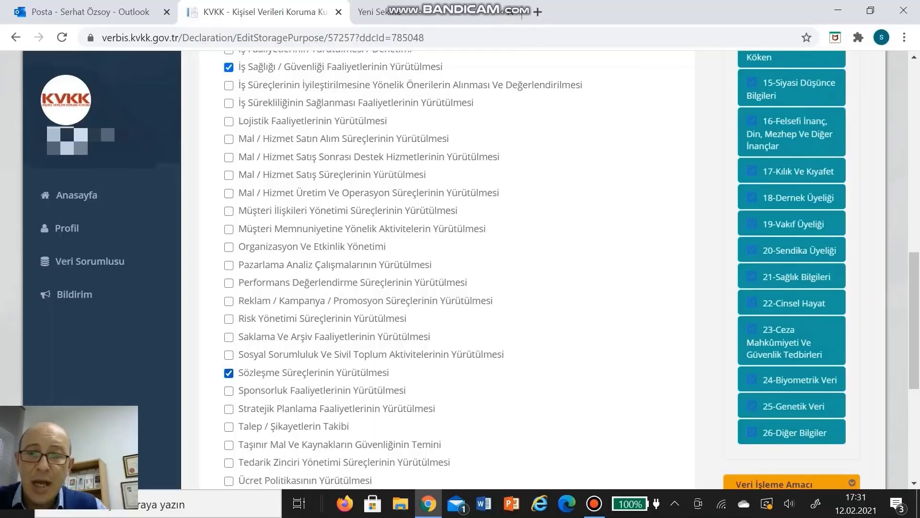
scroll(446, 268, "down", 6)
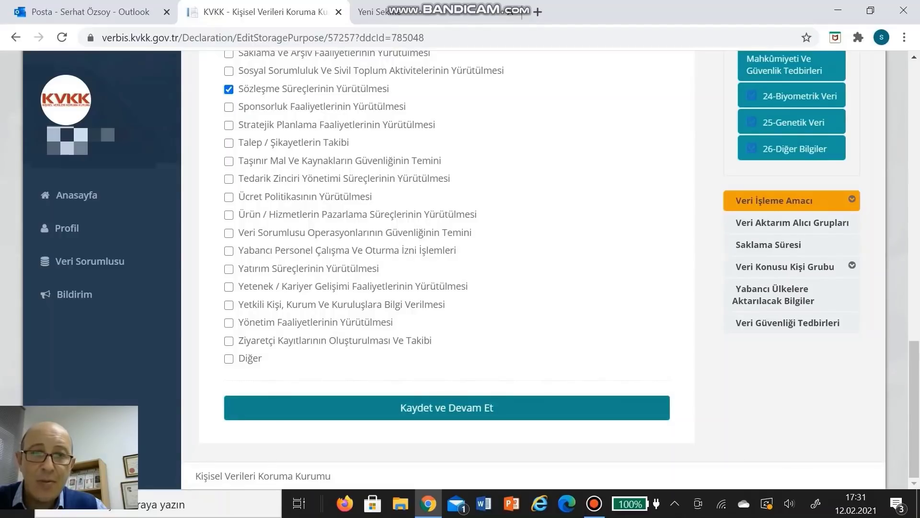
left_click(457, 405)
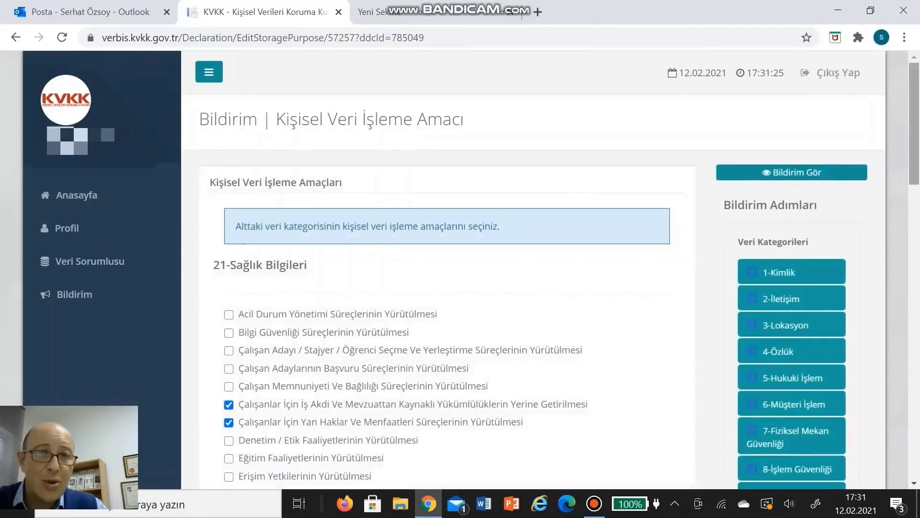
Review which processing purposes are ticked for the 21-Sağlık Bilgileri category.
scroll(446, 268, "down", 15)
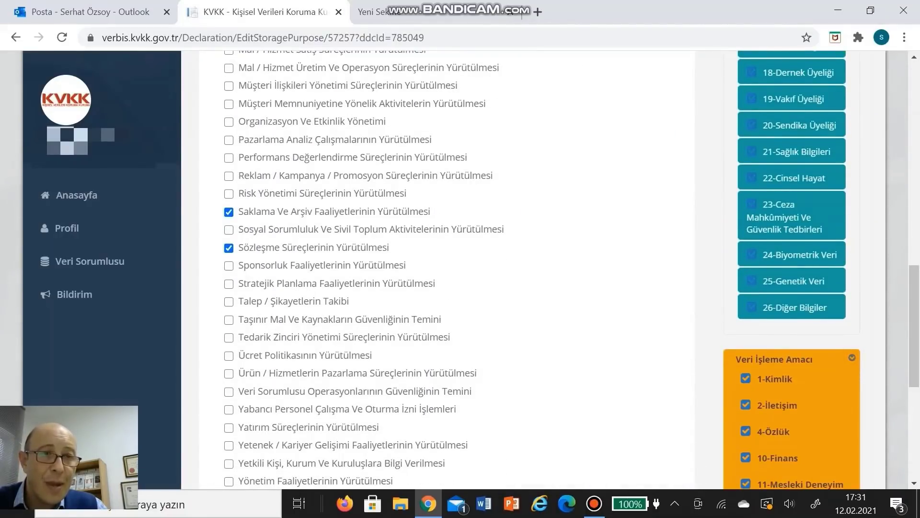
scroll(446, 268, "down", 3)
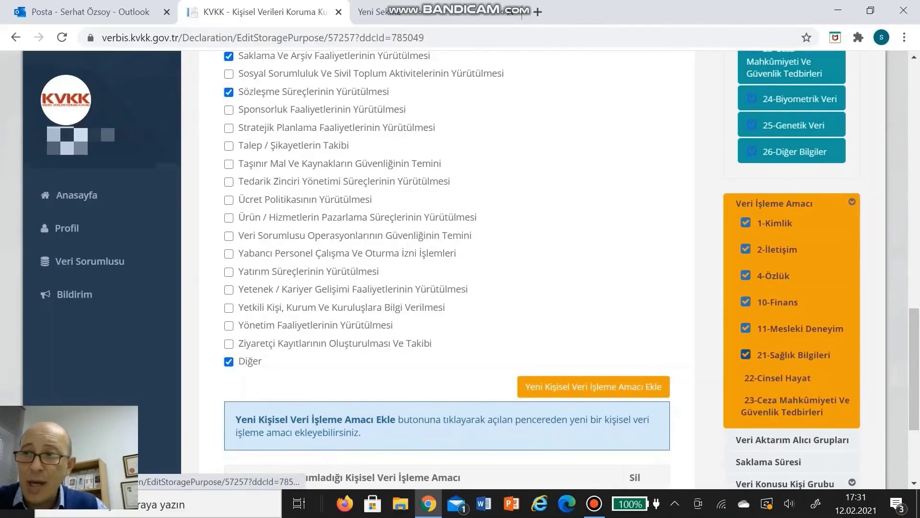
left_click(782, 354)
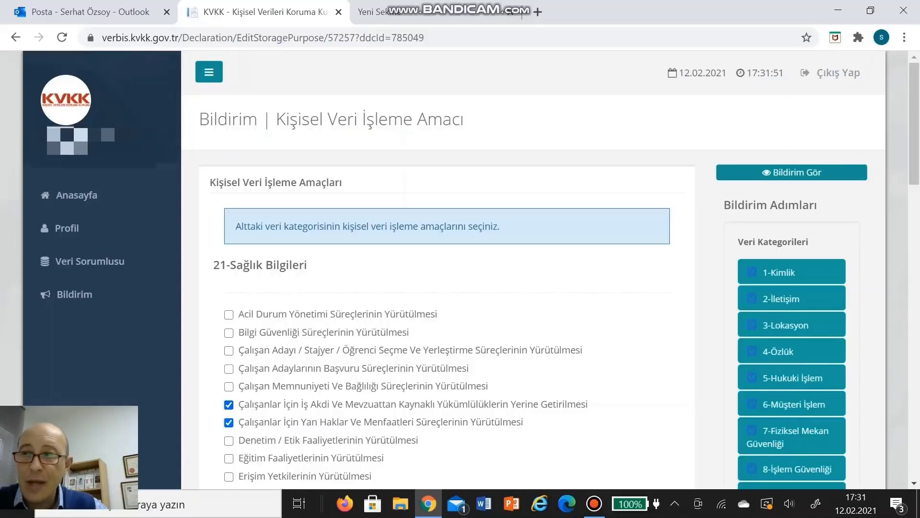
scroll(446, 287, "down", 3)
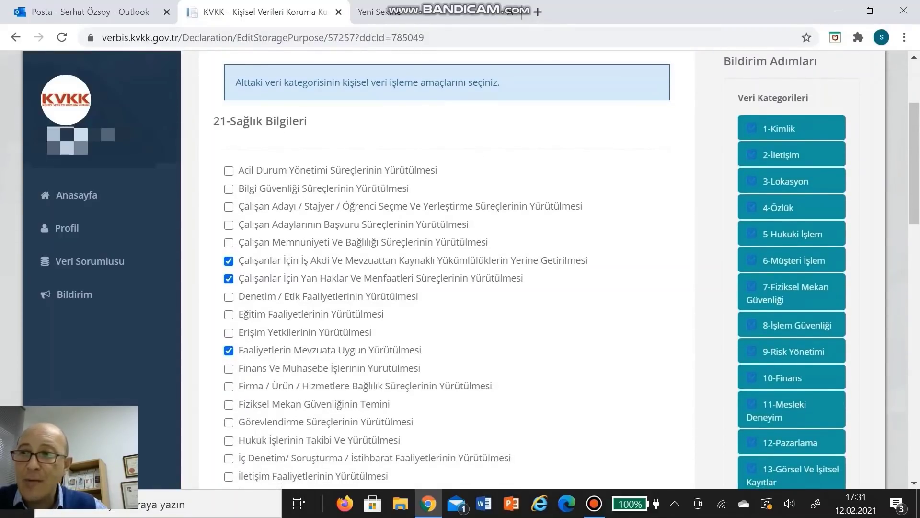
scroll(446, 268, "down", 1)
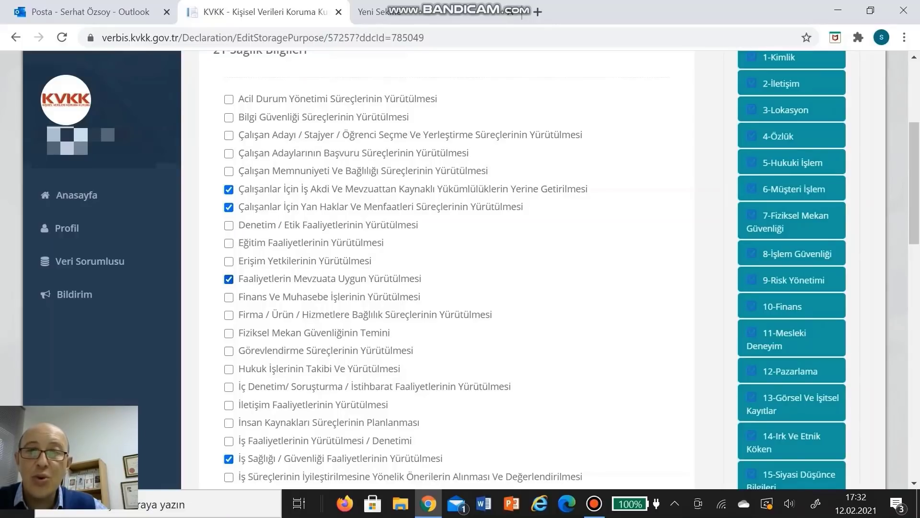
scroll(446, 269, "down", 2)
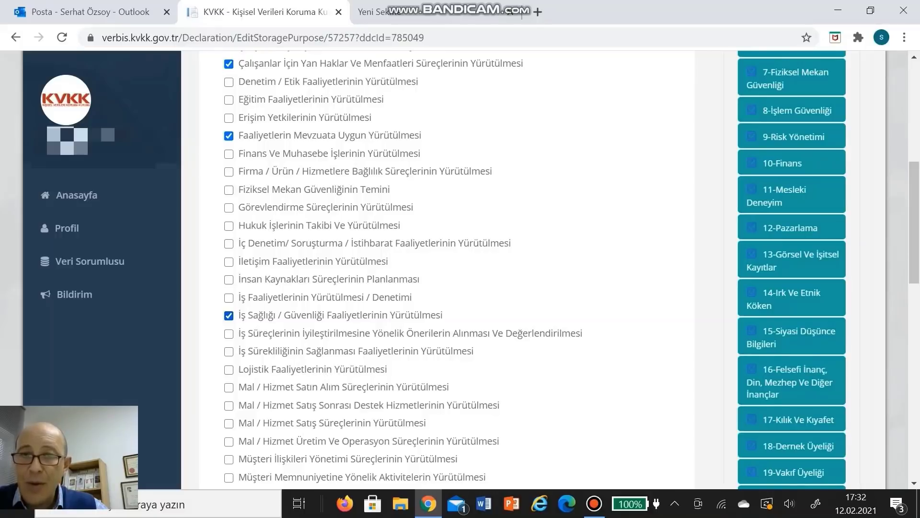
scroll(445, 269, "down", 4)
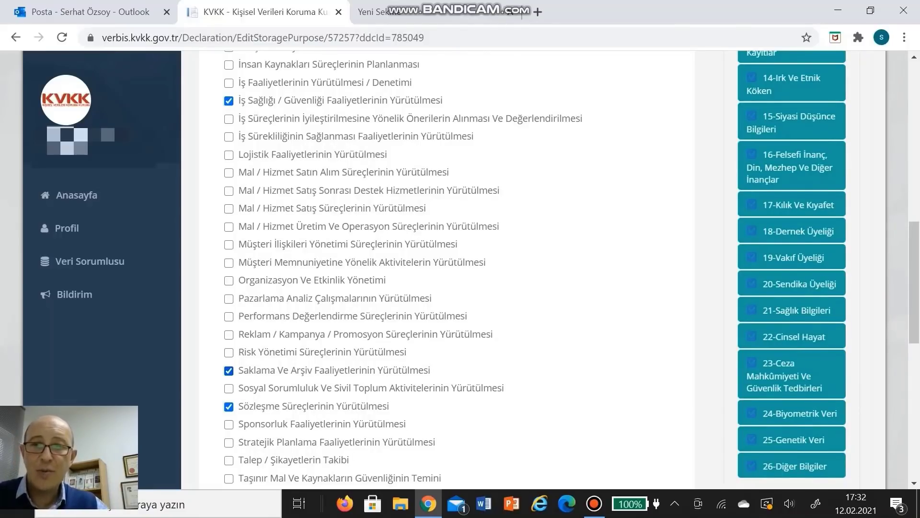
scroll(460, 269, "down", 2)
scroll(460, 269, "down", 4)
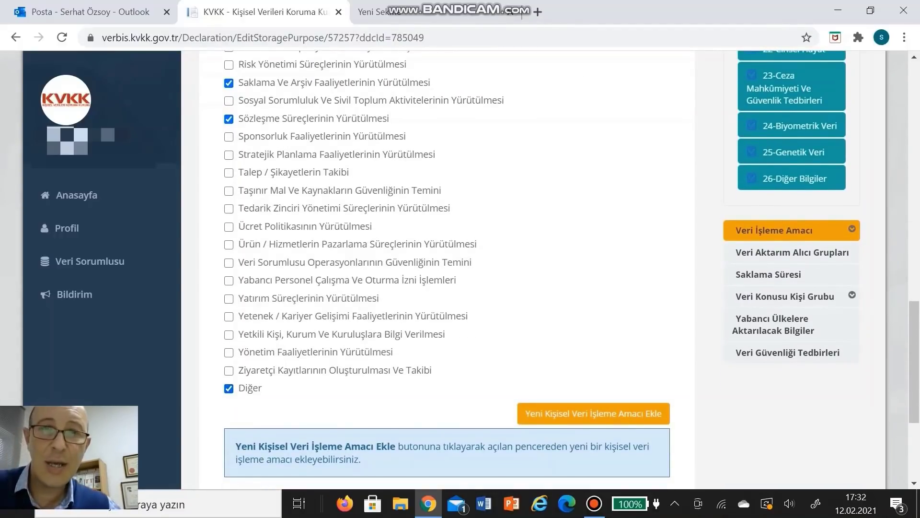
Delete the user-defined purpose "Ağız ve Diş Sağlığı alanında sunulan hizmet amacıyla" from the 21-Sağlık Bilgileri category.
scroll(461, 269, "down", 3)
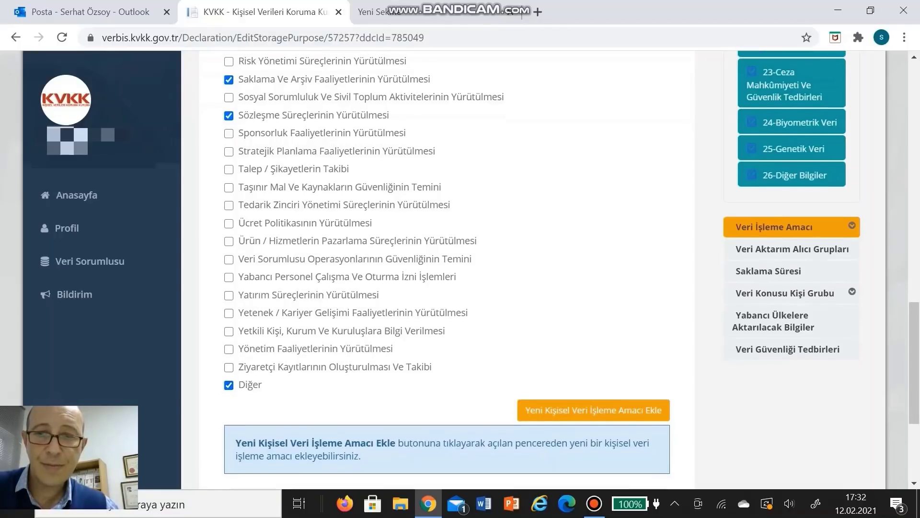
scroll(460, 269, "up", 1)
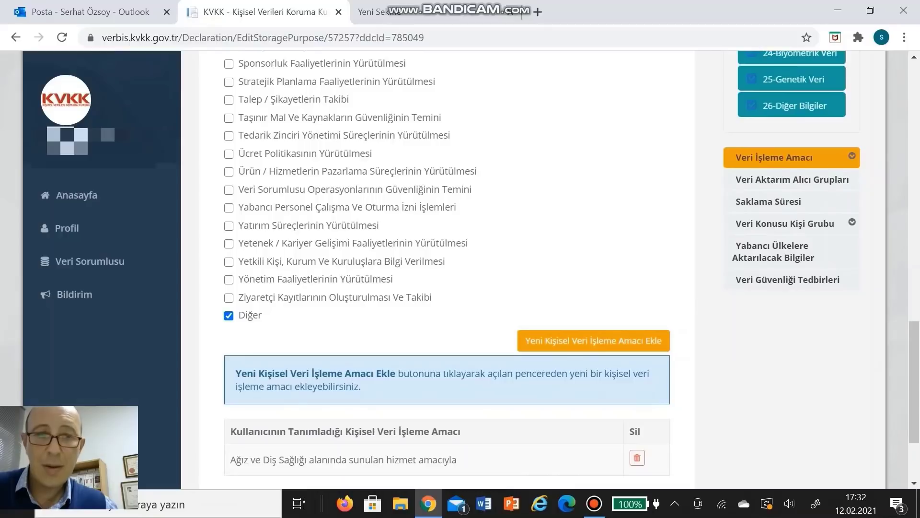
left_click(637, 458)
left_click(446, 351)
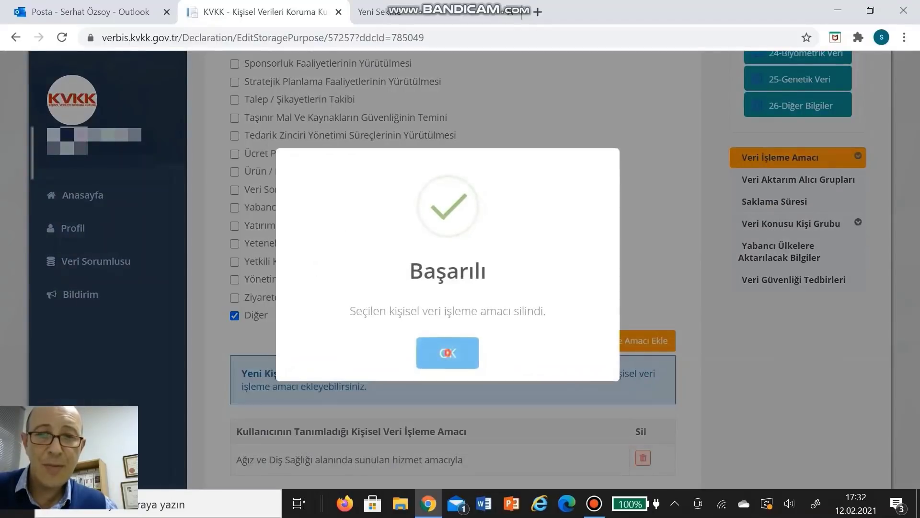
Open the 1-Kimlik processing purposes and look up the wording of its user-defined purpose.
scroll(460, 268, "up", 12)
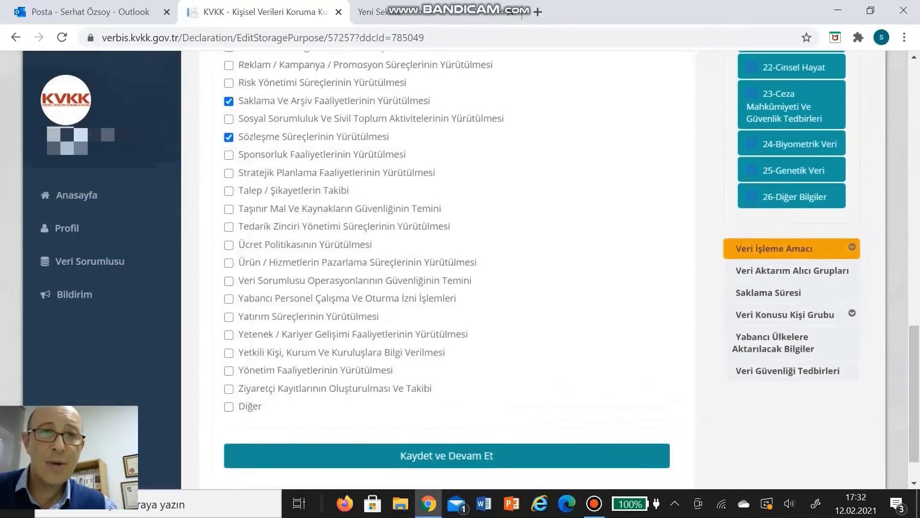
scroll(460, 268, "up", 5)
left_click(778, 98)
scroll(778, 96, "down", 6)
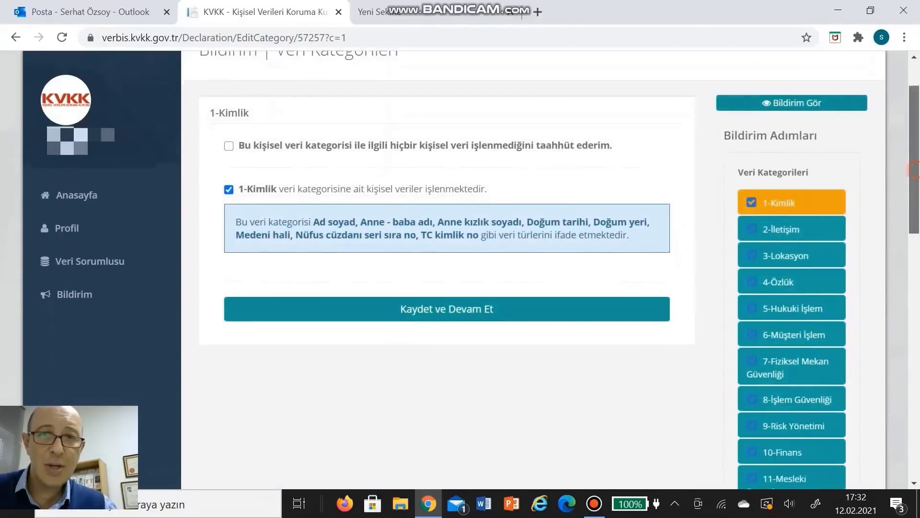
scroll(805, 321, "down", 10)
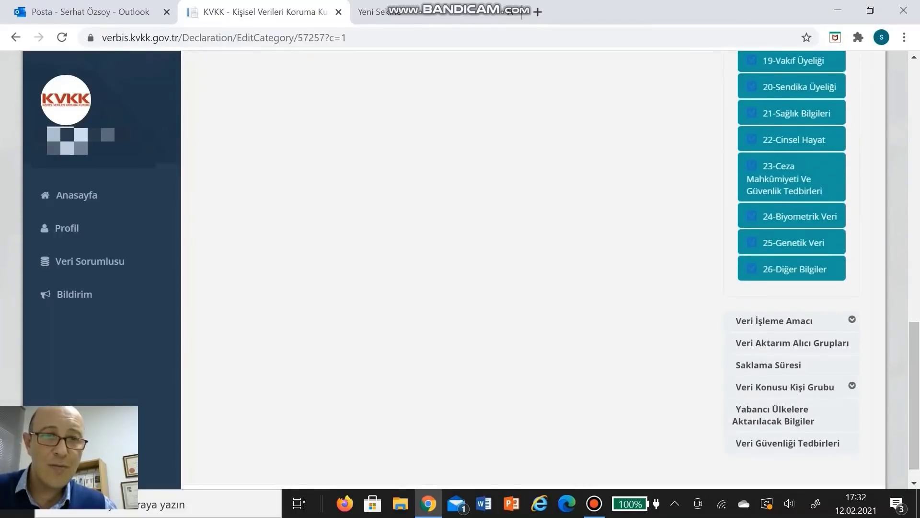
left_click(805, 321)
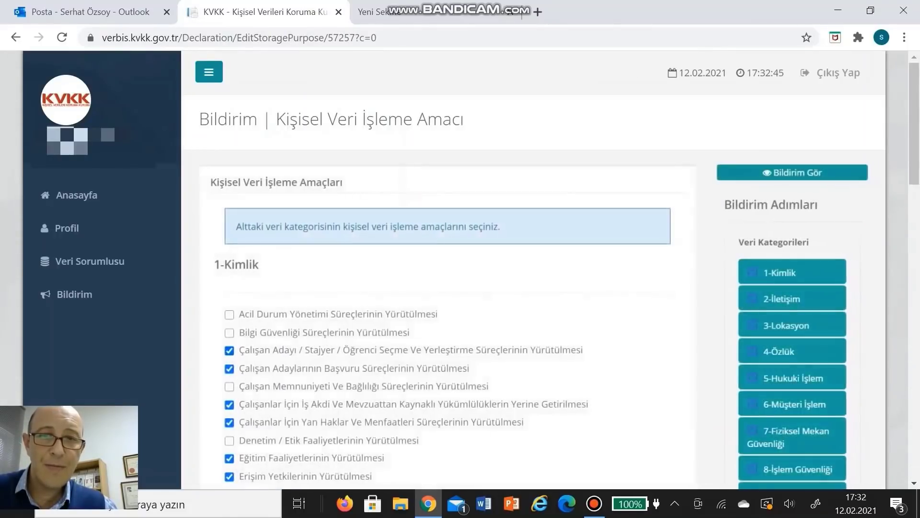
scroll(805, 321, "down", 9)
scroll(805, 321, "down", 12)
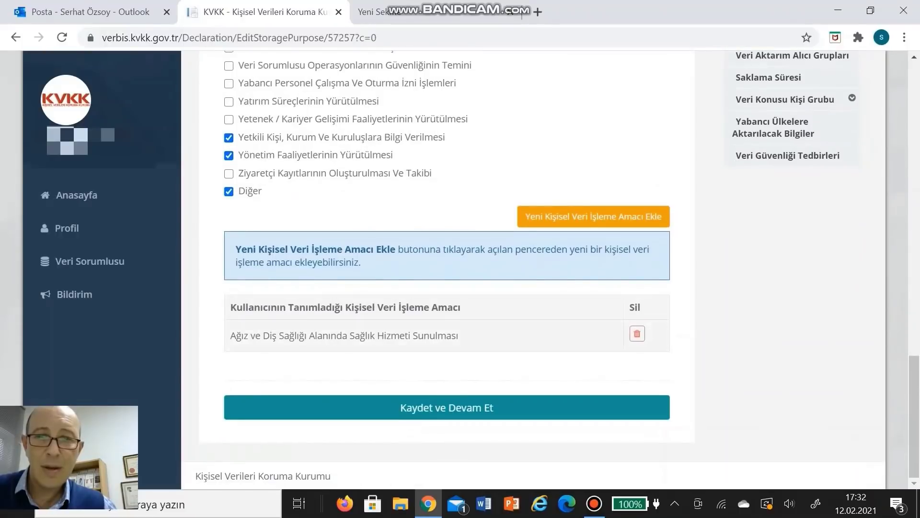
Copy the user-defined purpose wording from the 1-Kimlik category and open the 21-Sağlık Bilgileri processing purposes.
left_click_drag(463, 336, 230, 336)
key("ctrl+c")
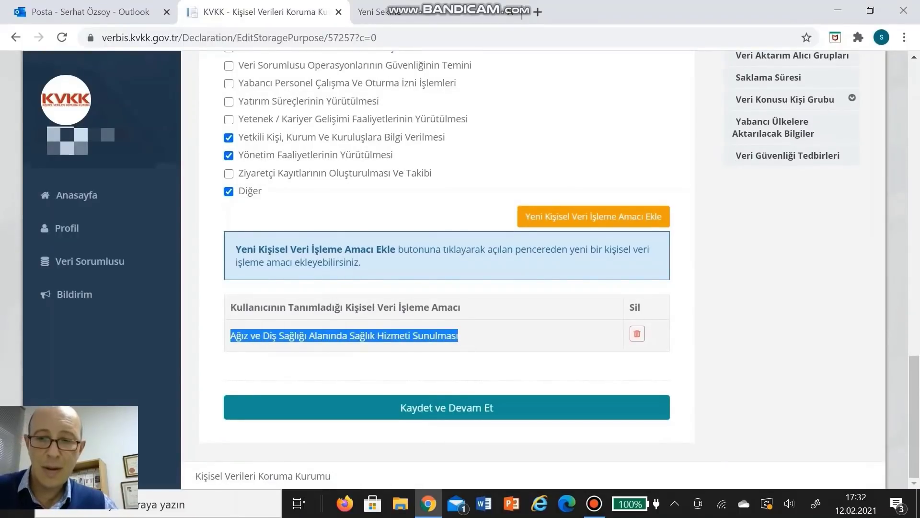
scroll(529, 270, "up", 5)
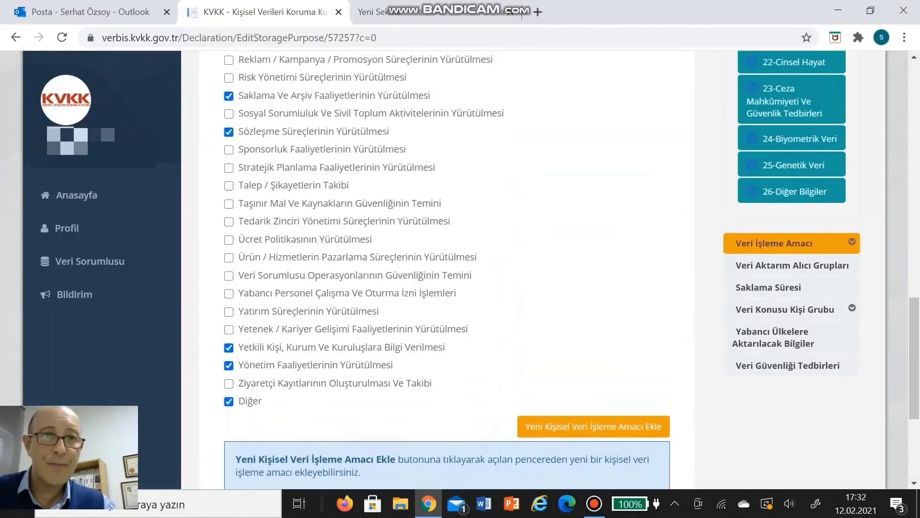
left_click(791, 248)
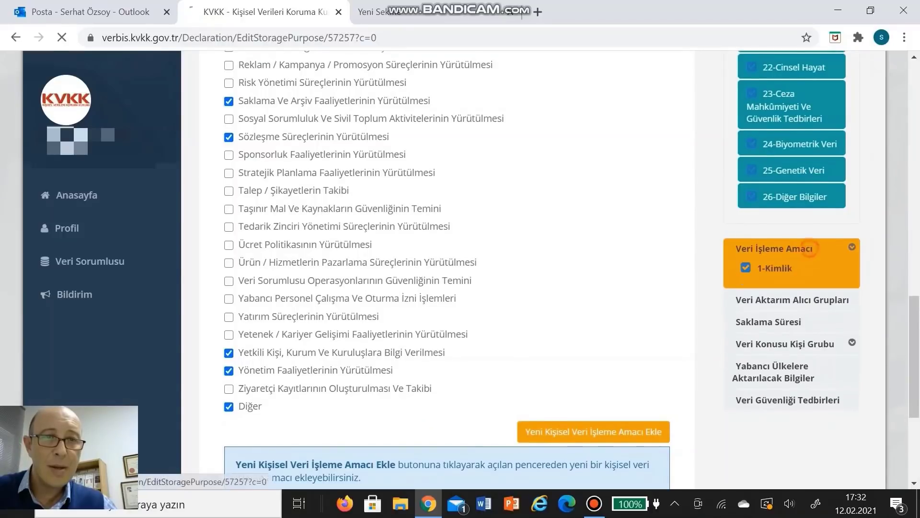
left_click(778, 265)
scroll(791, 374, "down", 20)
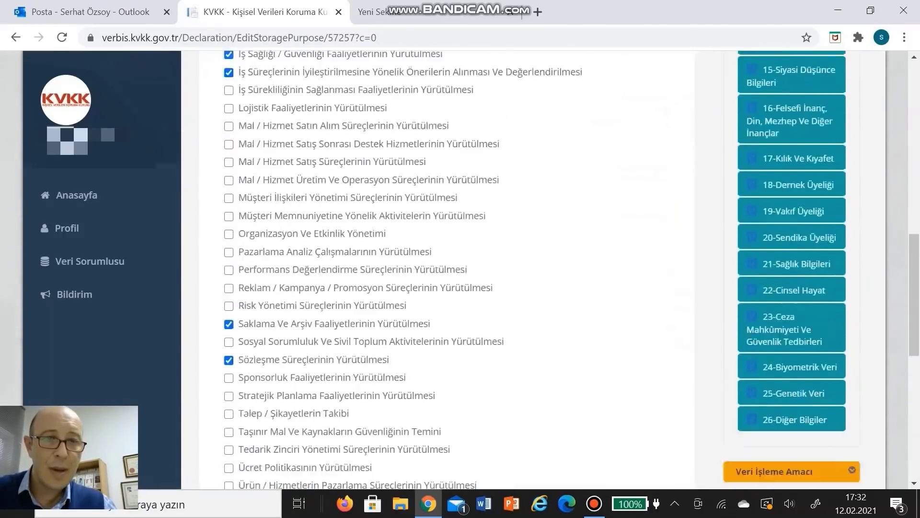
left_click(791, 85)
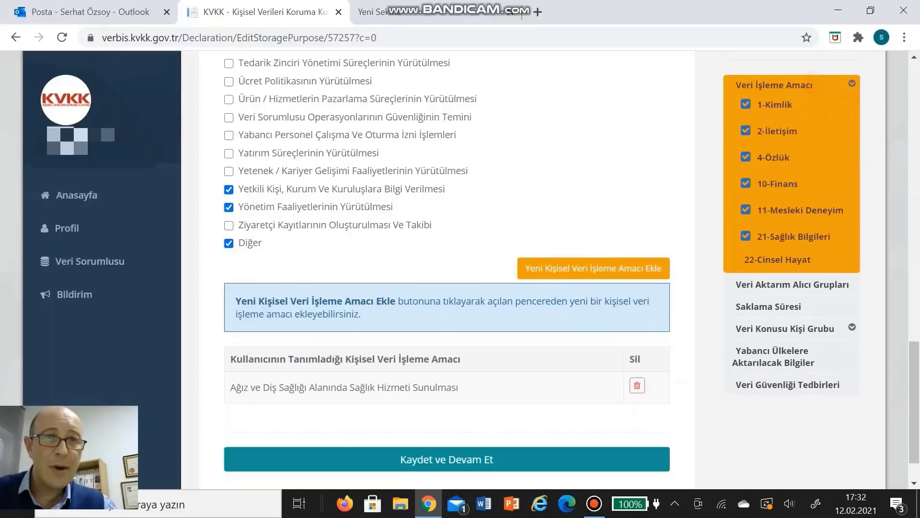
left_click(746, 236)
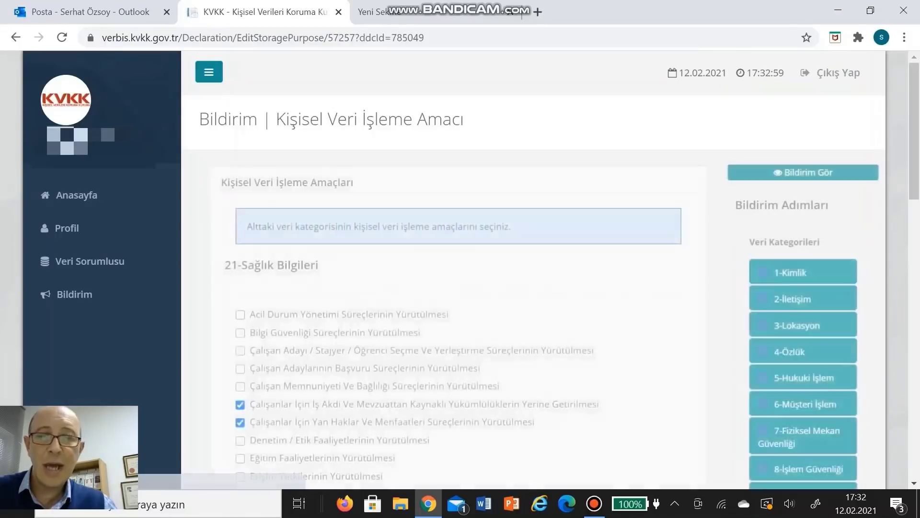
Enable Diğer for 21-Sağlık Bilgileri, add the purpose "Ağız ve Diş Sağlığı Alanında Sağlık Hizmeti Sunulması" and save the category.
scroll(446, 269, "down", 10)
scroll(445, 269, "down", 8)
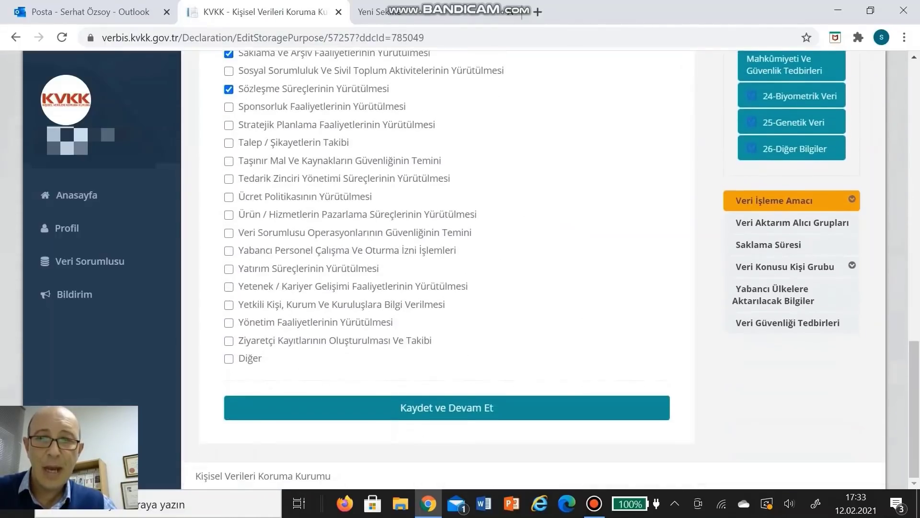
left_click(229, 359)
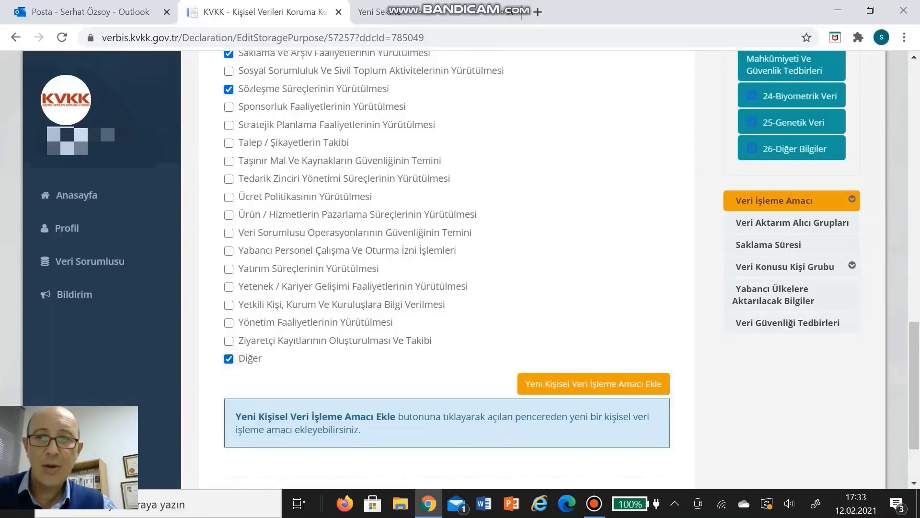
left_click(603, 383)
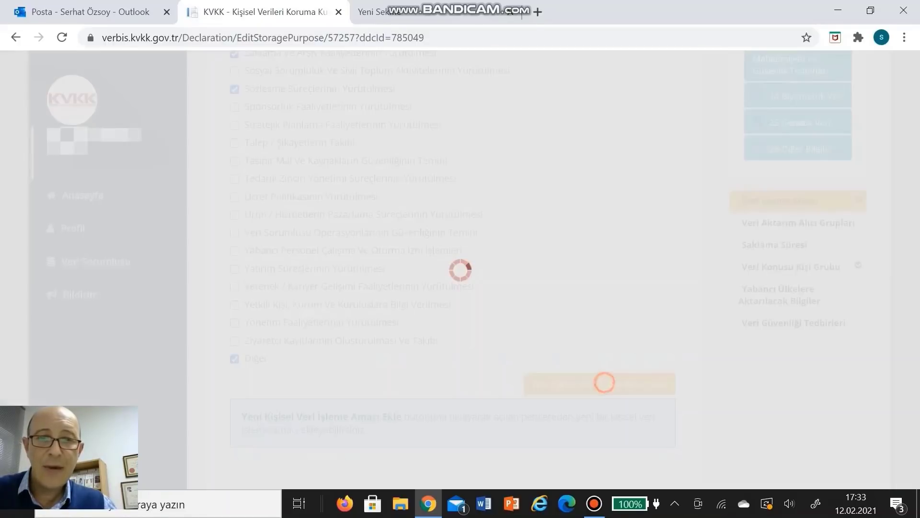
left_click(393, 185)
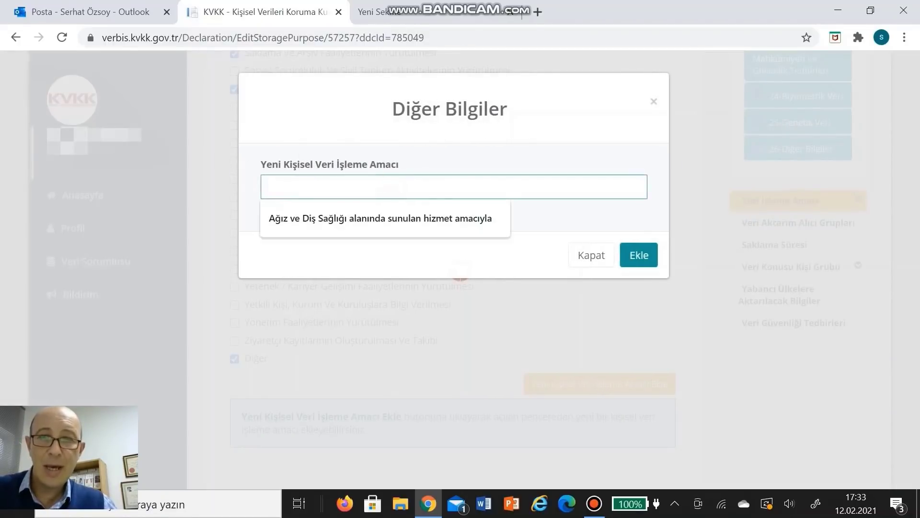
key("ctrl+v")
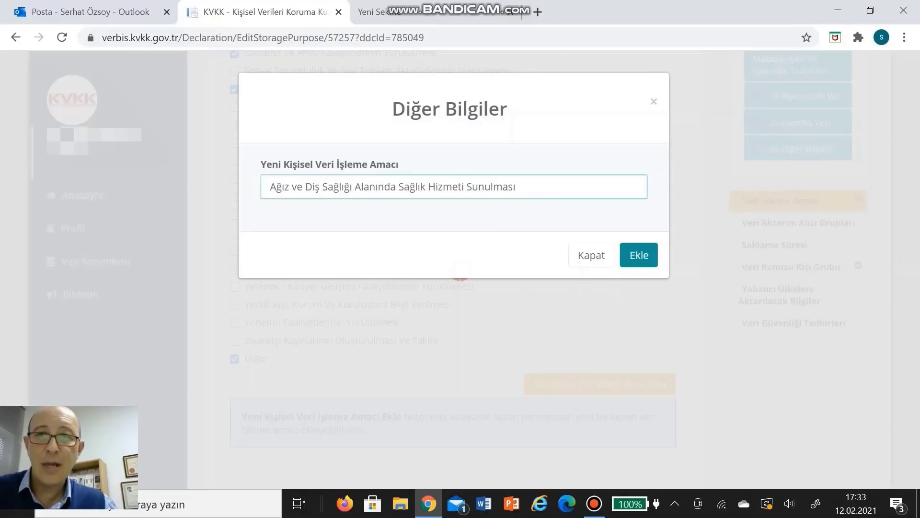
key("Return")
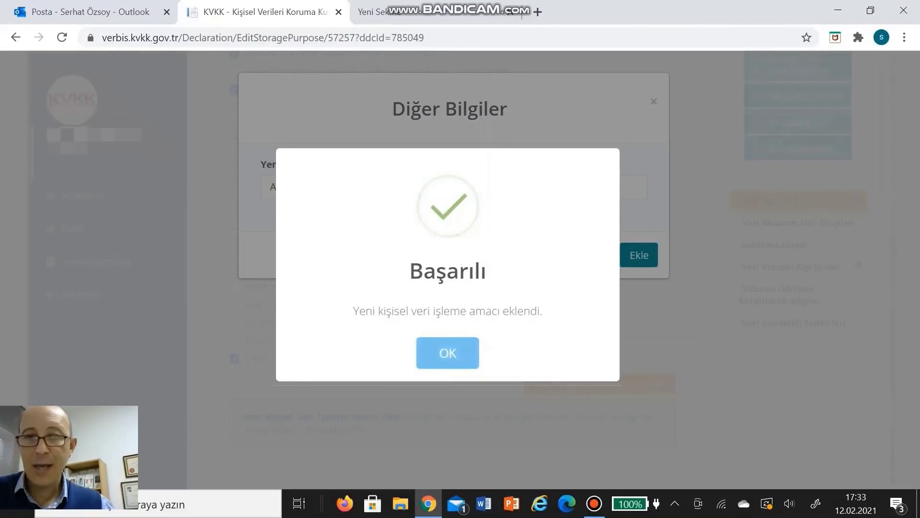
left_click(445, 353)
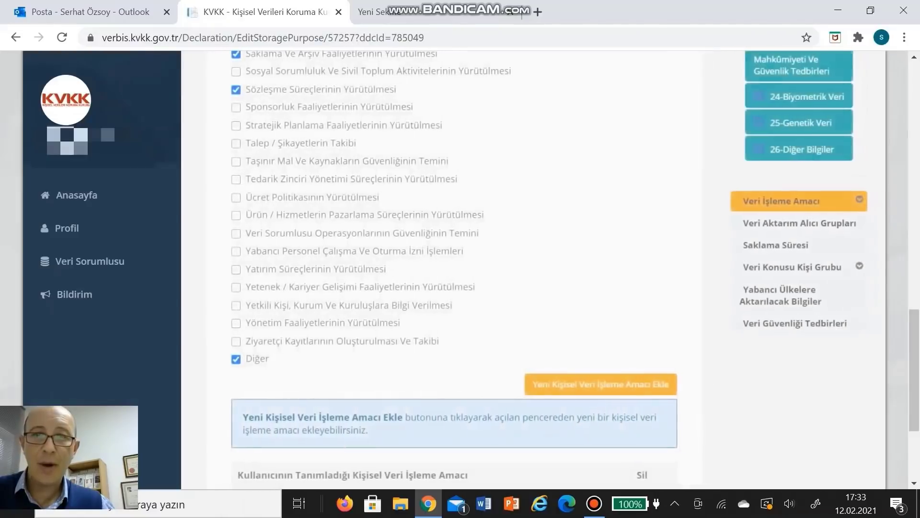
scroll(446, 269, "down", 3)
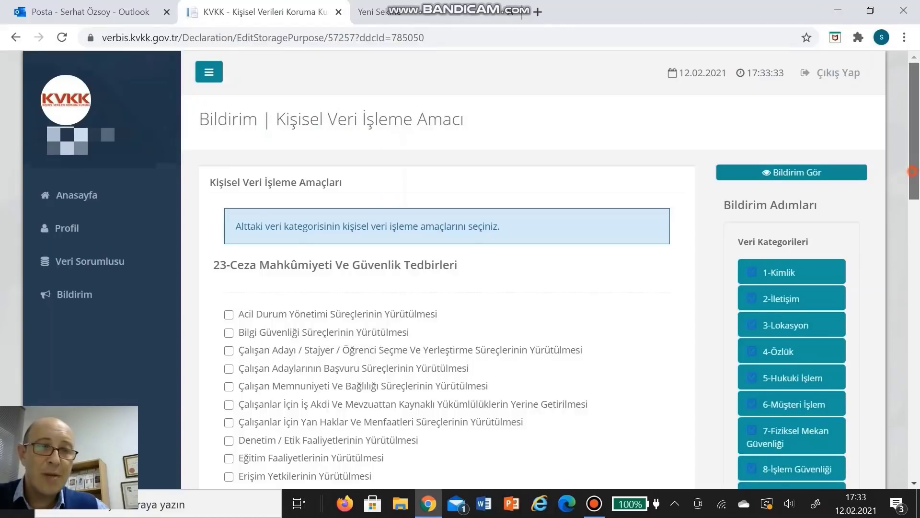
For 23-Ceza Mahkûmiyeti Ve Güvenlik Tedbirleri, tick the Çalışan Adayı / Stajyer / Öğrenci Seçme, Çalışan Adaylarının Başvuru and Çalışanlar İçin İş Akdi purposes.
left_click_drag(914, 131, 914, 134)
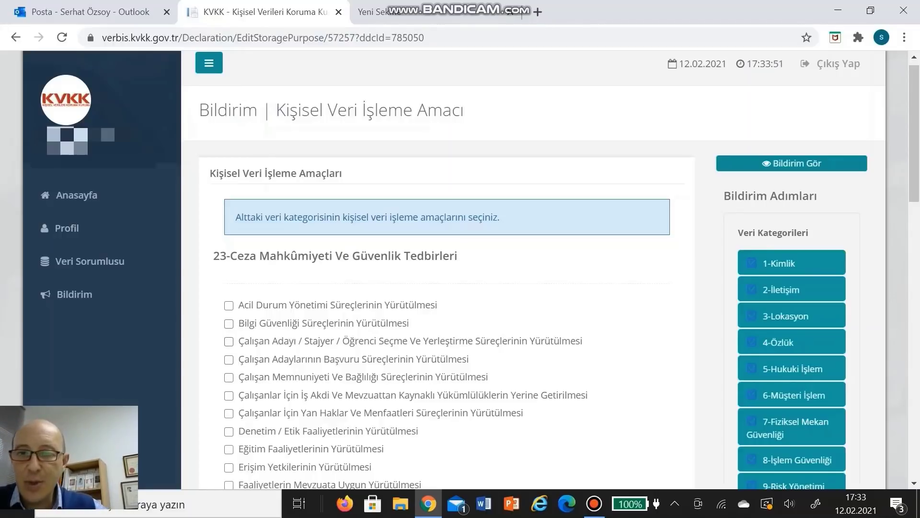
left_click(228, 342)
left_click(229, 360)
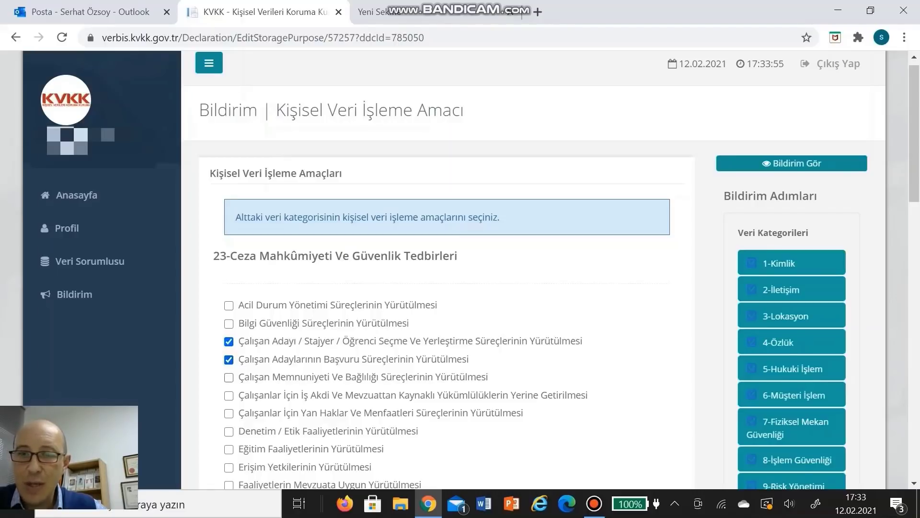
left_click(228, 395)
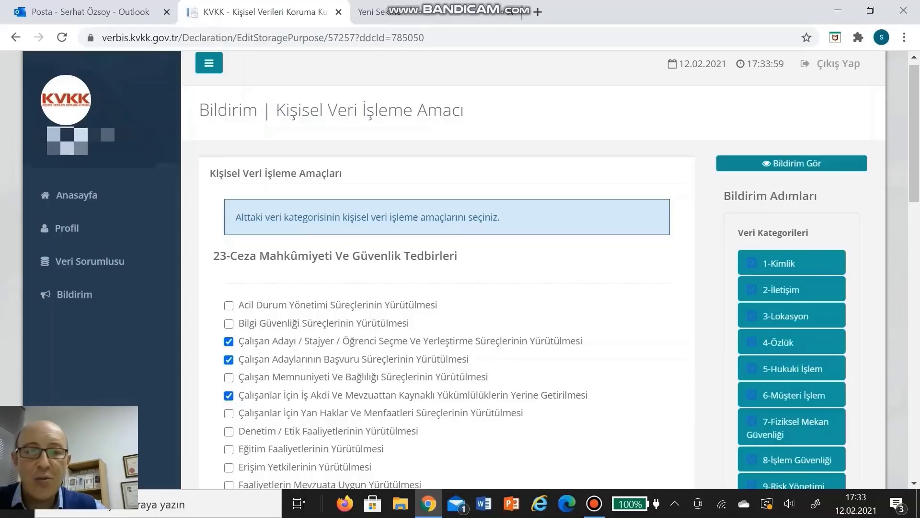
Tick Faaliyetlerin Mevzuata Uygun Yürütülmesi and Sözleşme Süreçlerinin Yürütülmesi for 23-Ceza Mahkûmiyeti Ve Güvenlik Tedbirleri.
scroll(551, 270, "down", 3)
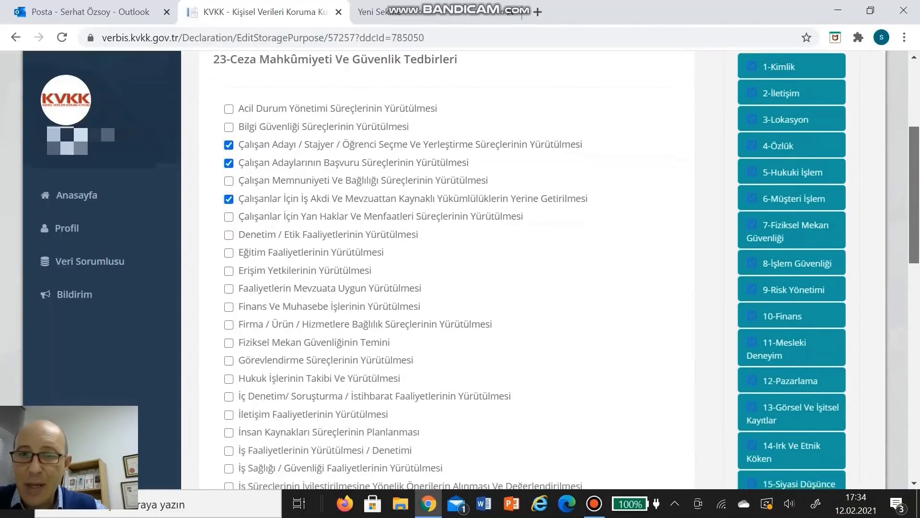
left_click(228, 288)
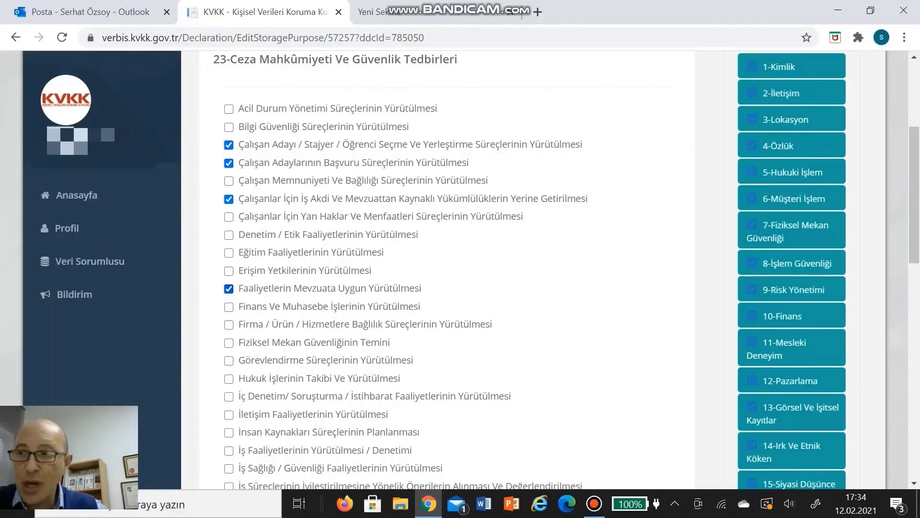
scroll(445, 269, "down", 6)
scroll(446, 268, "down", 2)
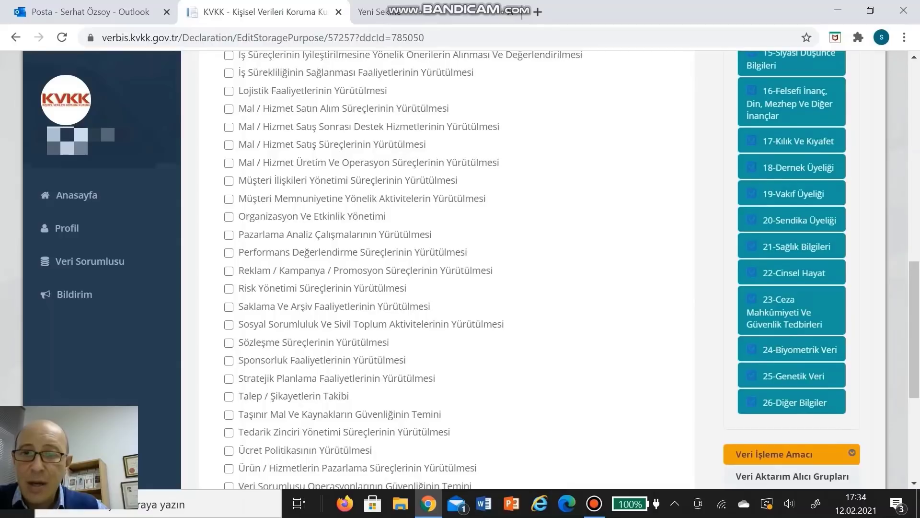
left_click(229, 342)
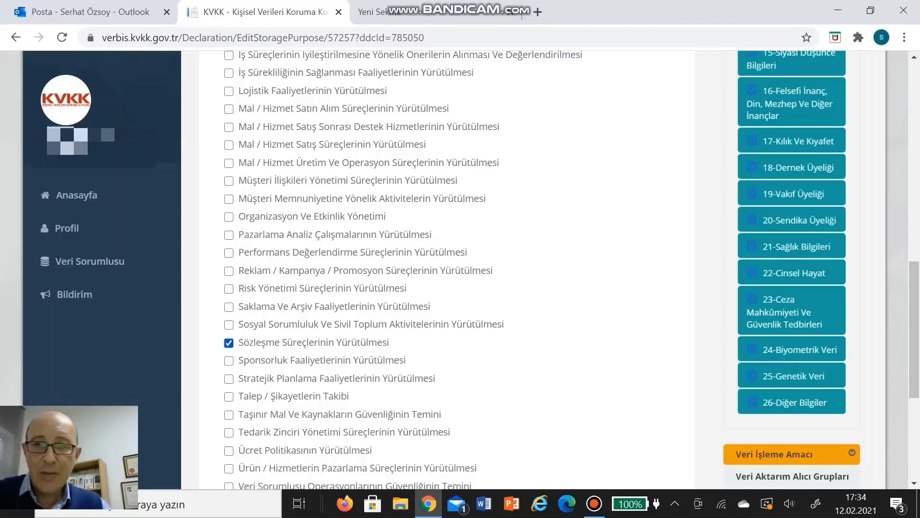
Enable Diğer for 23-Ceza Mahkûmiyeti Ve Güvenlik Tedbirleri, add the purpose "Ağız ve Diş Sağlığı Alanında Sağlık Hizmeti Sunulması" and save the category.
scroll(445, 269, "down", 5)
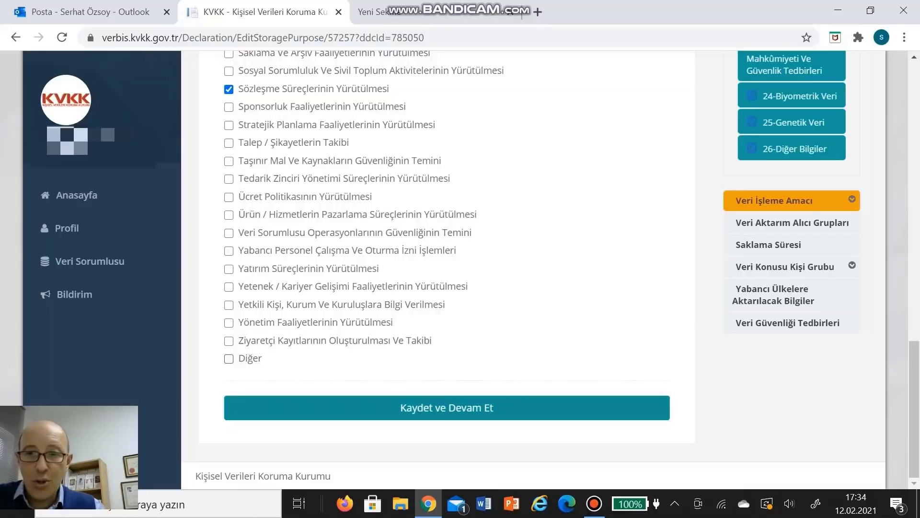
left_click(229, 359)
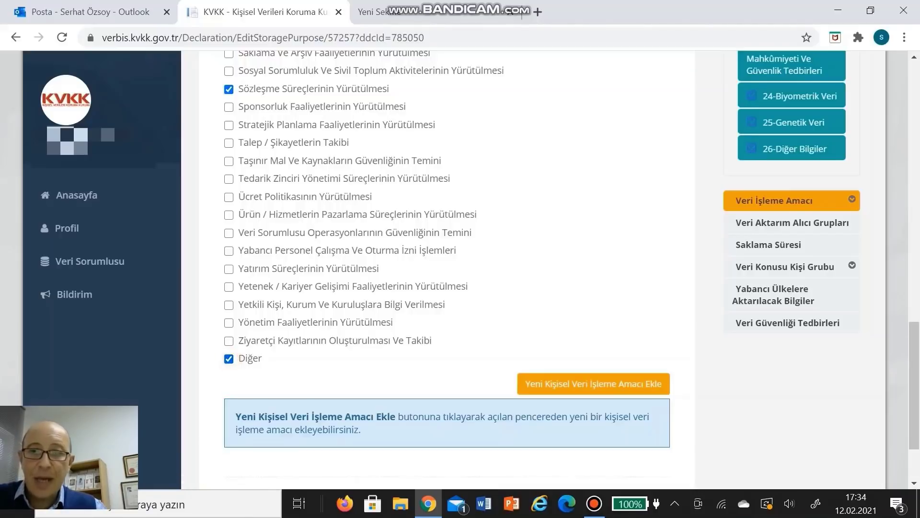
scroll(551, 269, "down", 2)
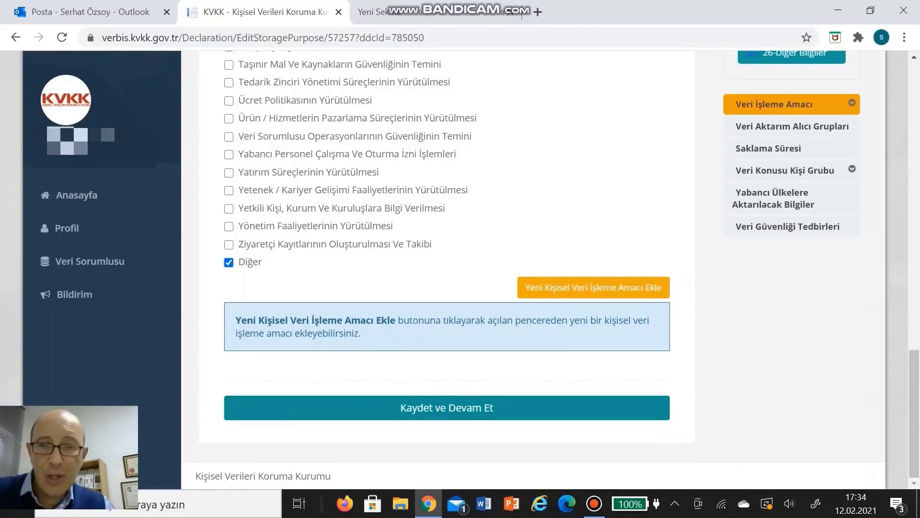
left_click(593, 286)
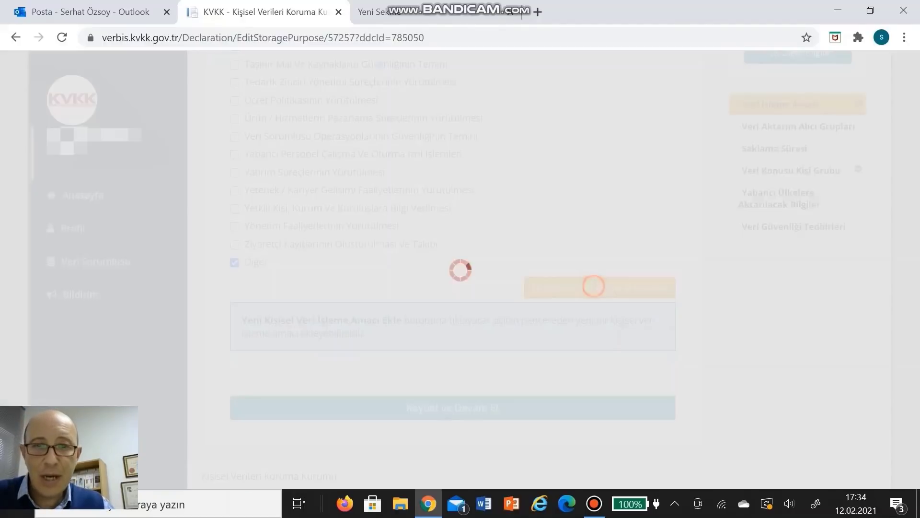
left_click(435, 190)
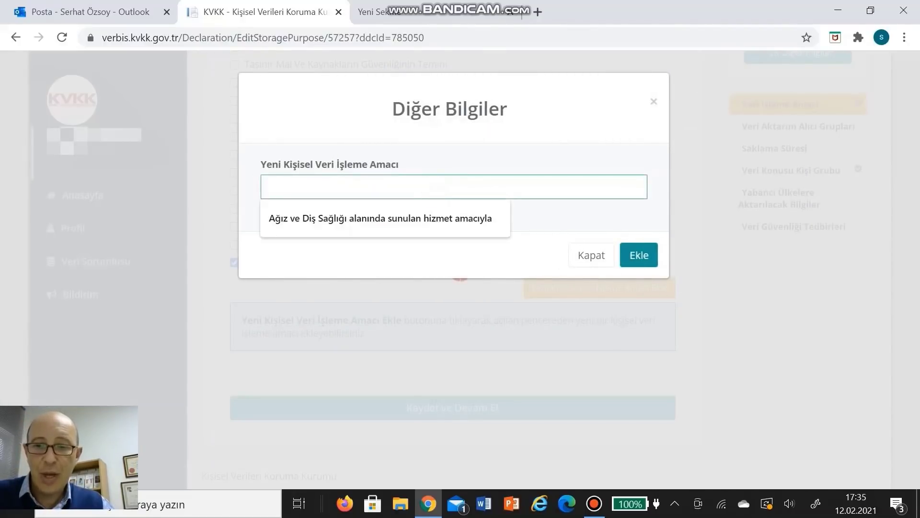
type("Ağız ve Diş Sağlığı Alanında Sağlık Hizmeti Sunulması")
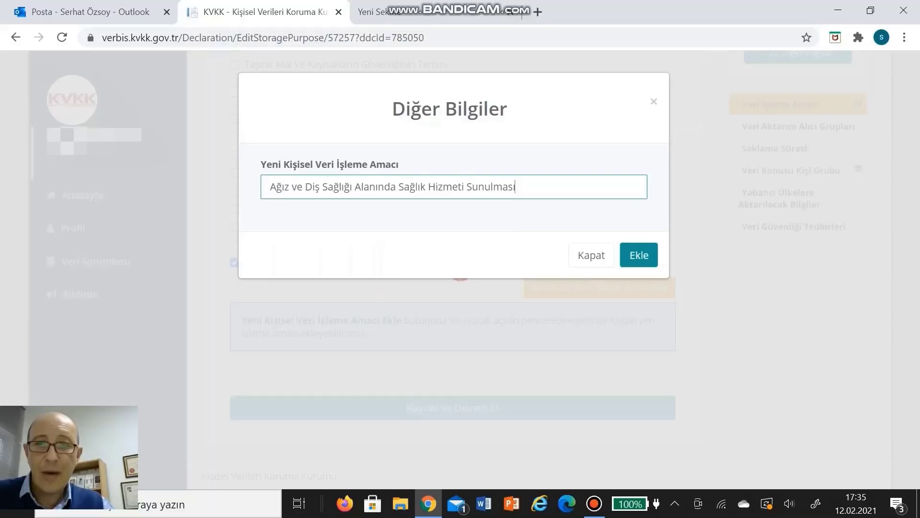
left_click(472, 259)
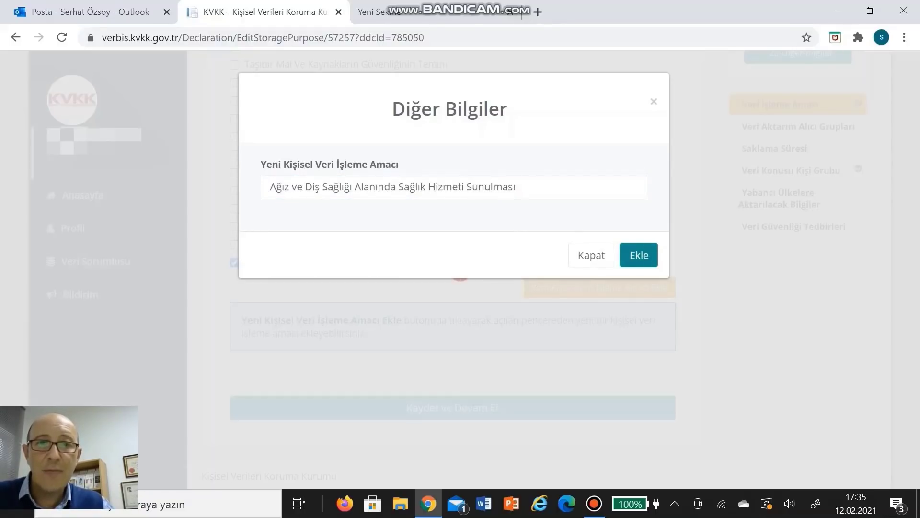
left_click(638, 252)
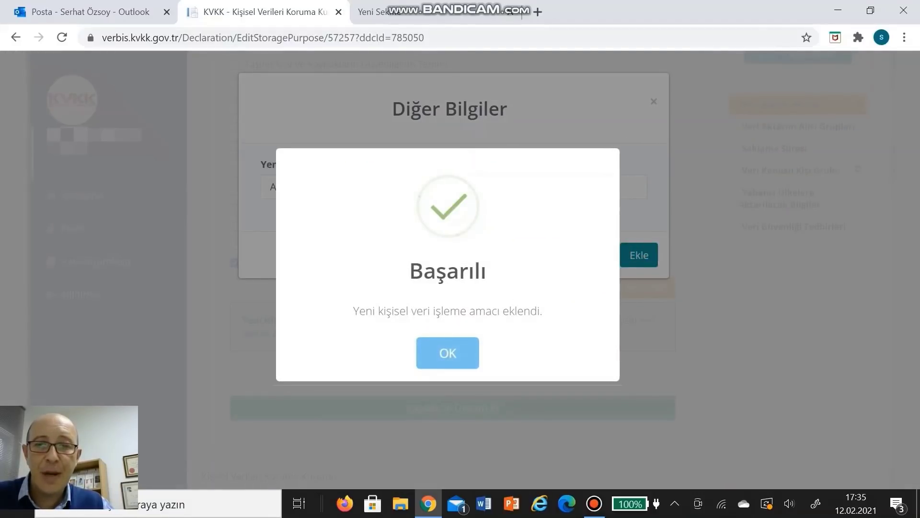
left_click(450, 350)
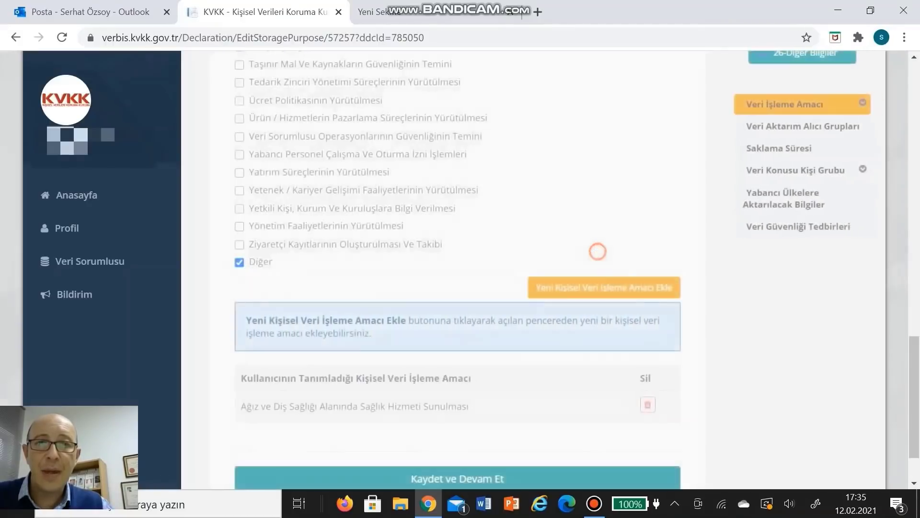
scroll(447, 269, "down", 2)
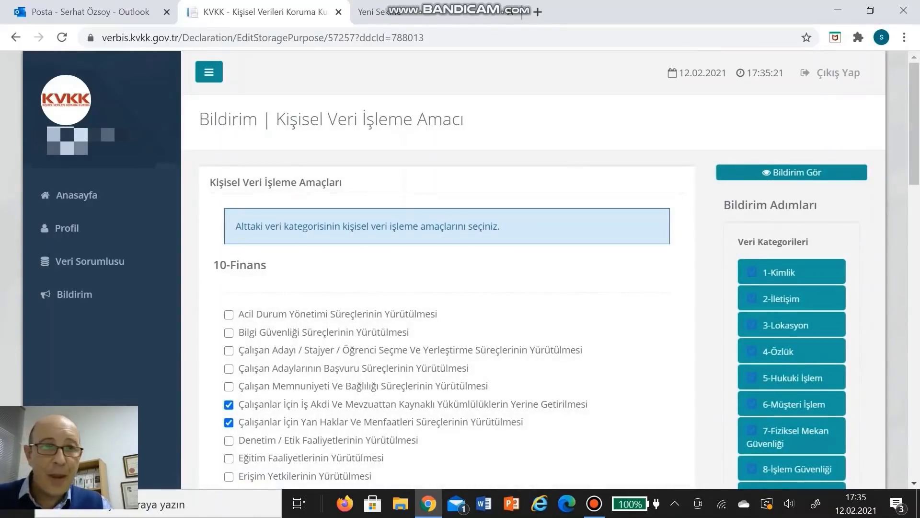
Open 22-Cinsel Hayat under Veri İşleme Amacı and tick Faaliyetlerin Mevzuata Uygun Yürütülmesi and Sözleşme Süreçlerinin Yürütülmesi.
scroll(445, 269, "down", 15)
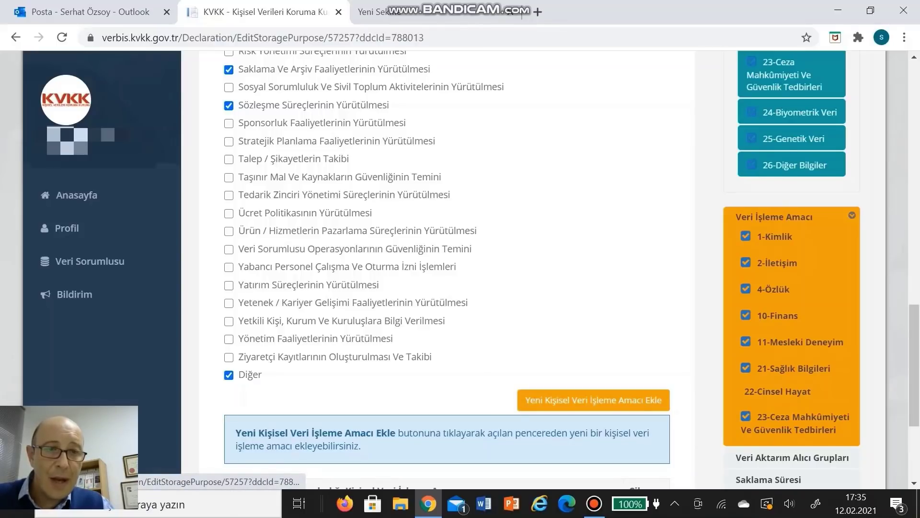
left_click(773, 391)
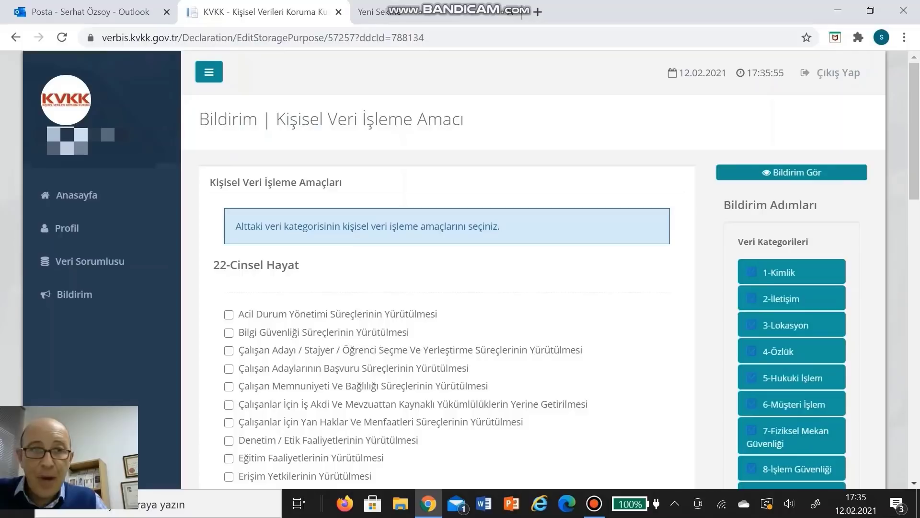
scroll(551, 271, "down", 2)
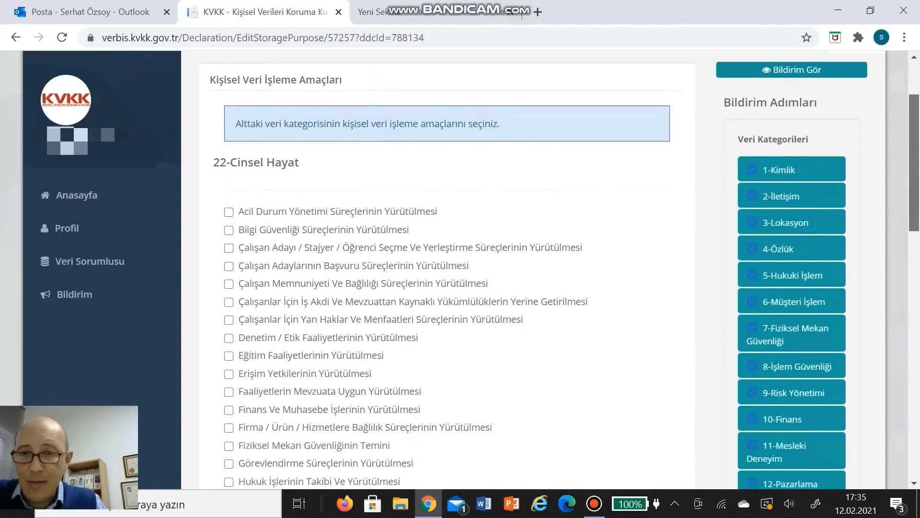
scroll(551, 271, "down", 2)
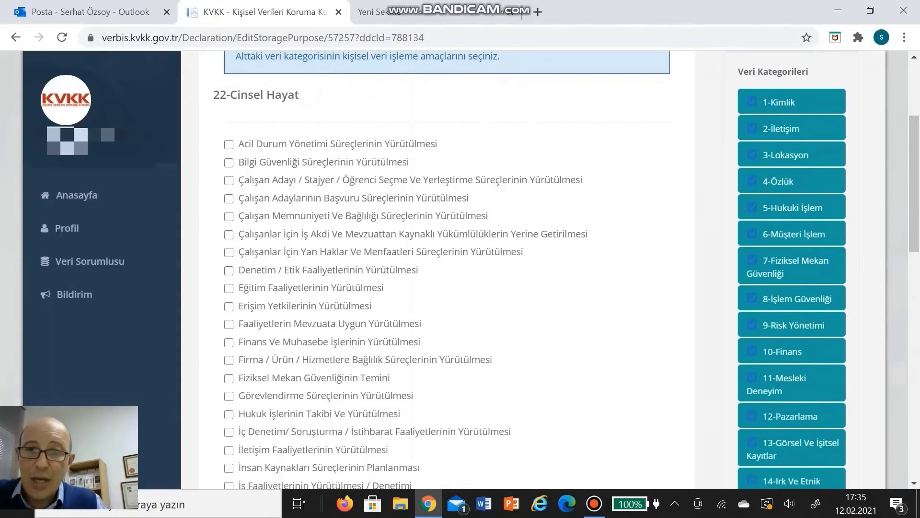
left_click(228, 324)
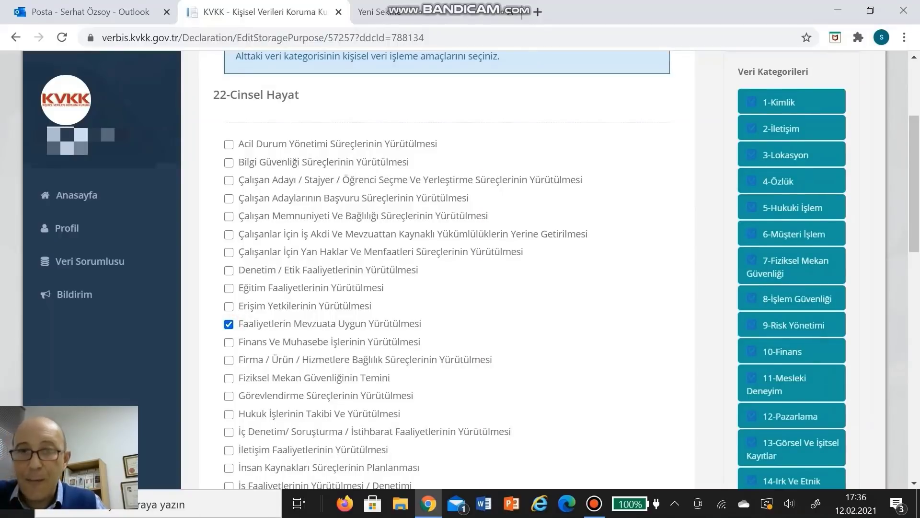
scroll(446, 268, "down", 3)
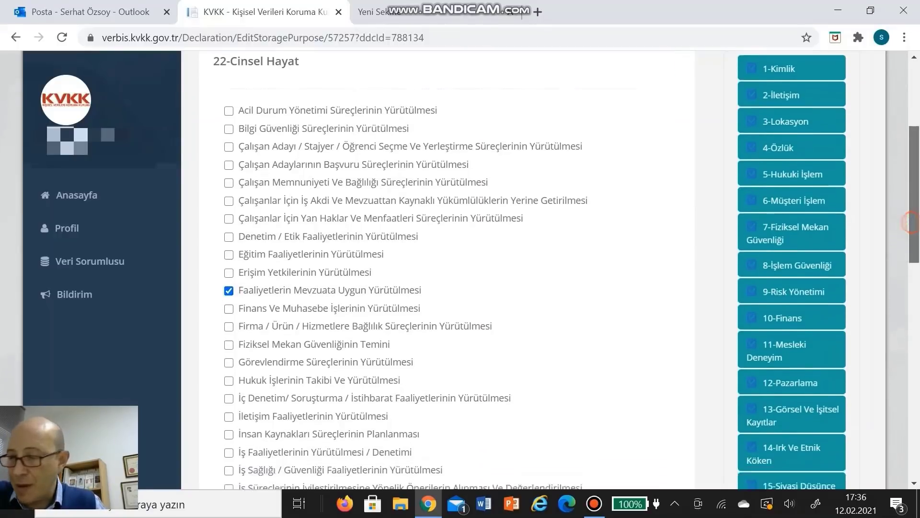
scroll(446, 269, "down", 5)
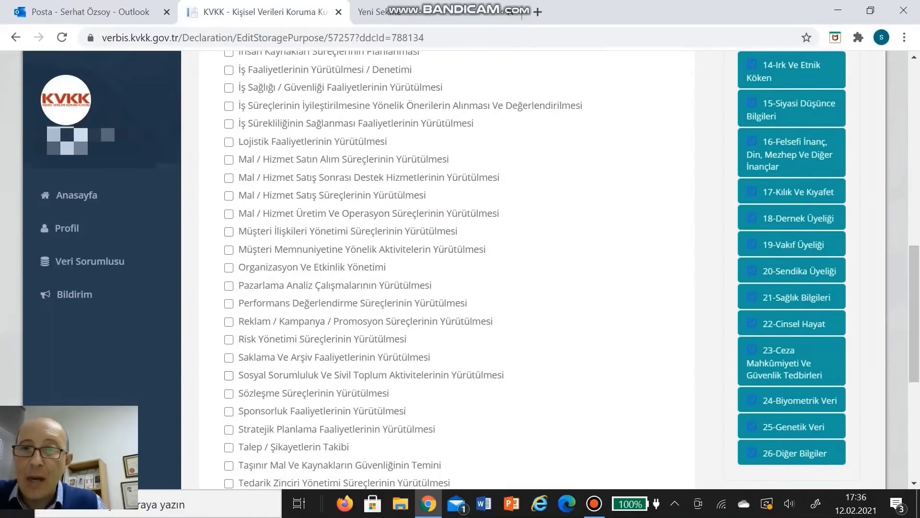
left_click(229, 393)
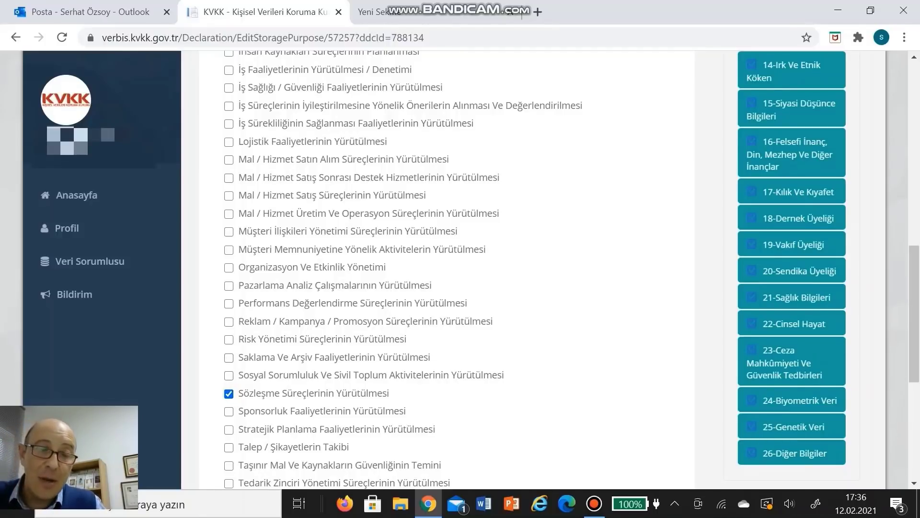
Enable Diğer for 22-Cinsel Hayat and add the purpose "Ağız ve Diş Sağlığı Alanında Sağlık Hizmeti Sunulması".
scroll(446, 268, "down", 6)
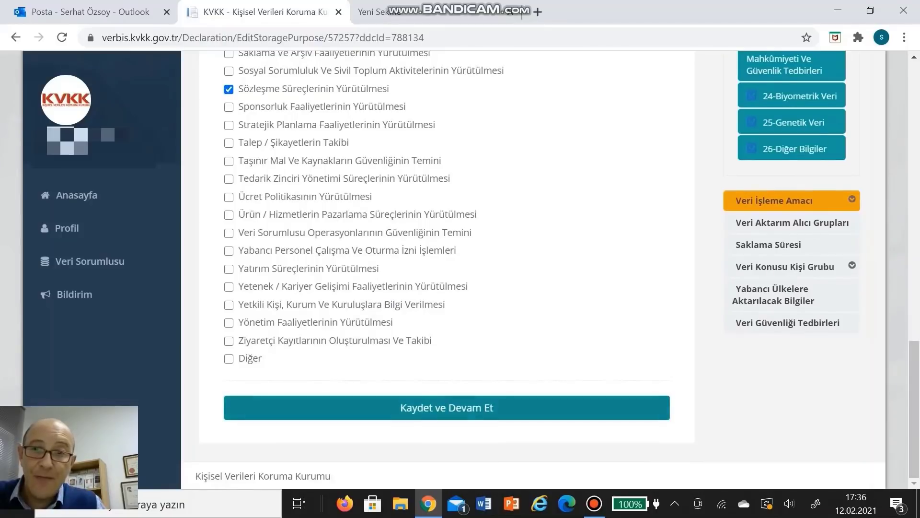
left_click(229, 358)
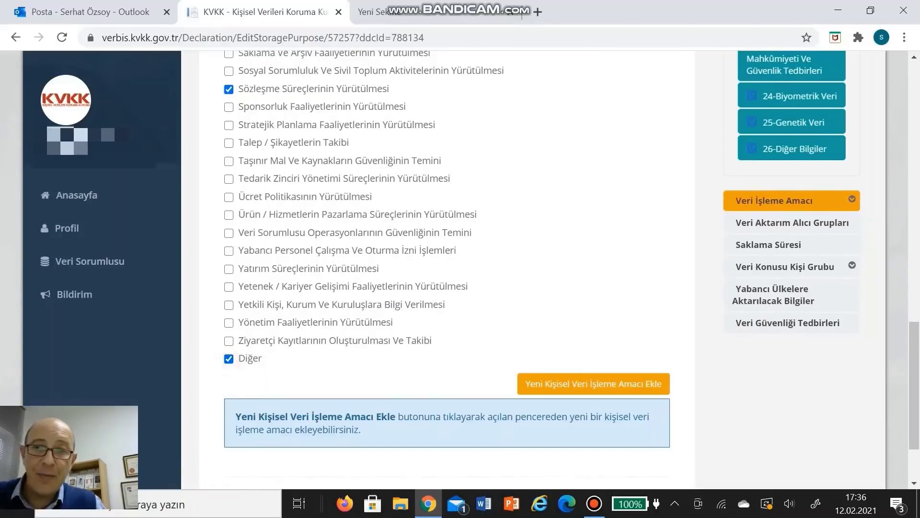
left_click(594, 383)
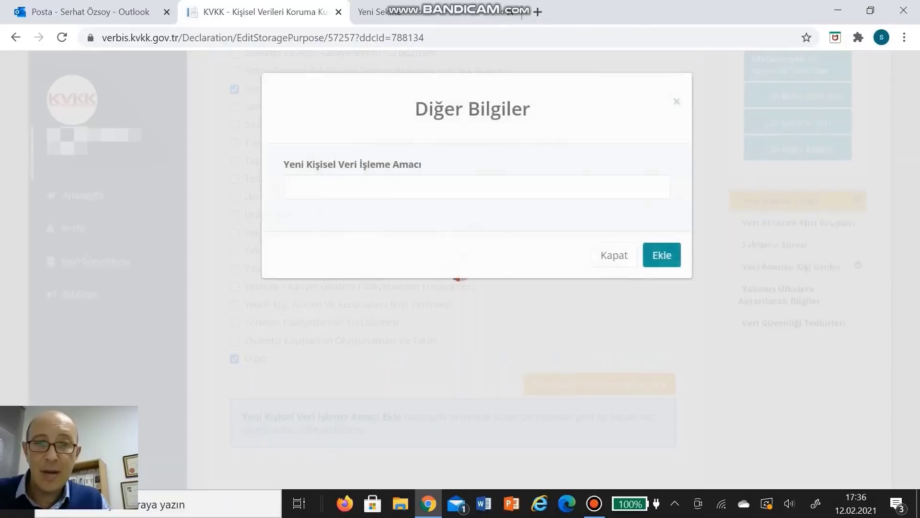
left_click(380, 185)
type("Ağız ve Diş Sağlığı Alanında Sağlık Hizmeti Sunulması")
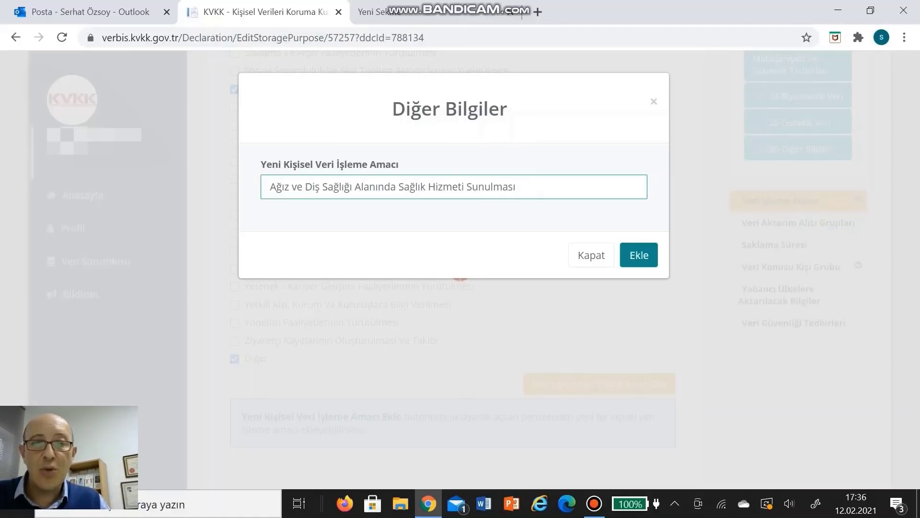
left_click(640, 253)
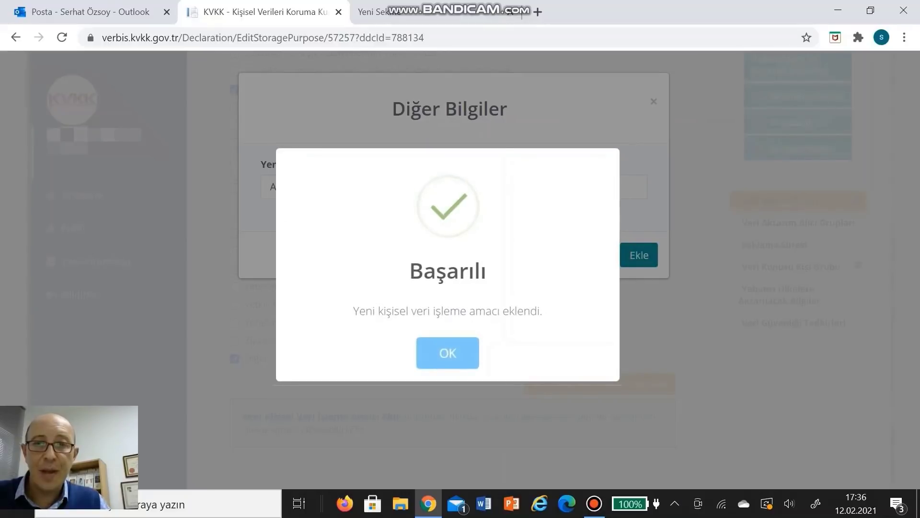
left_click(455, 352)
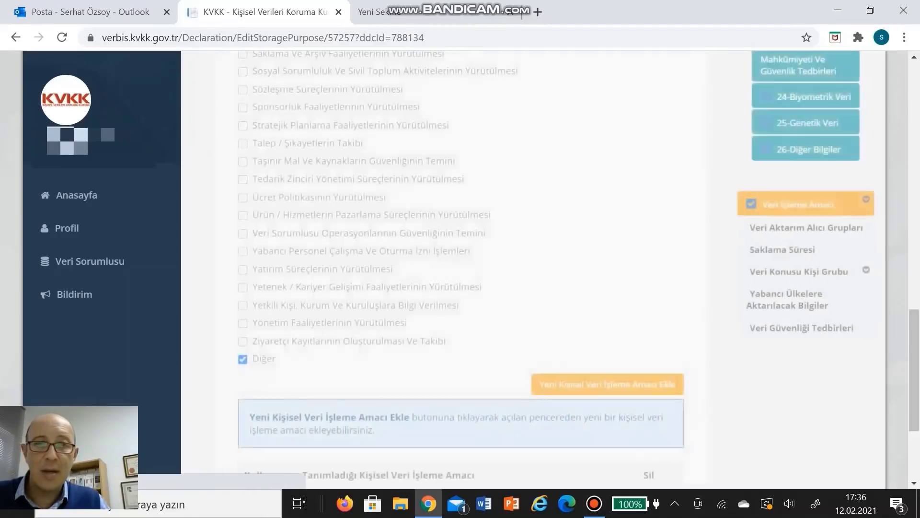
Expand Veri İşleme Amacı and review the completion of its data categories, including 22-Cinsel Hayat.
mouse_move(914, 370)
left_mouse_down()
mouse_move(914, 401)
mouse_move(914, 361)
left_mouse_up()
left_click(737, 236)
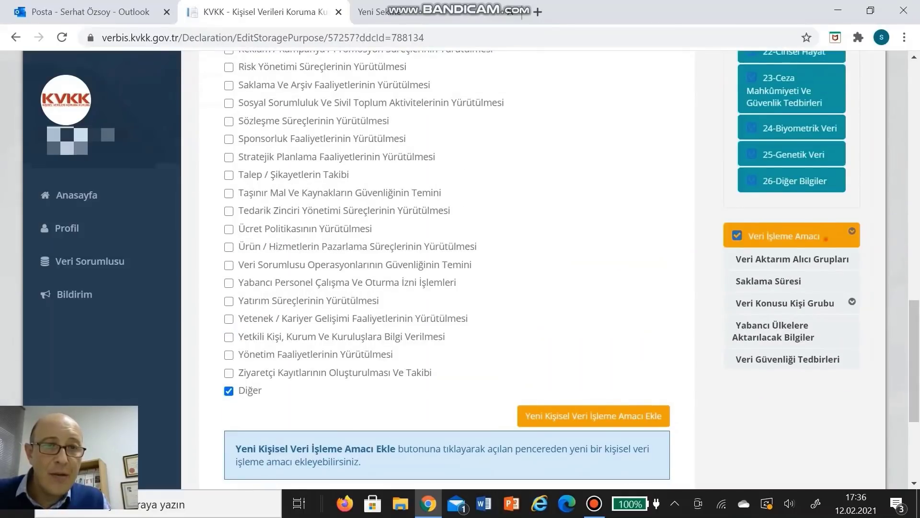
scroll(571, 268, "down", 2)
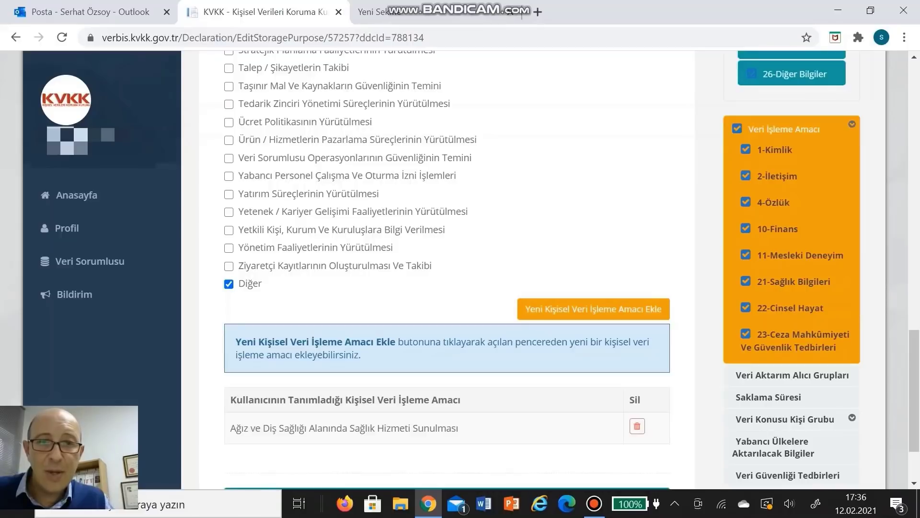
left_click(790, 308)
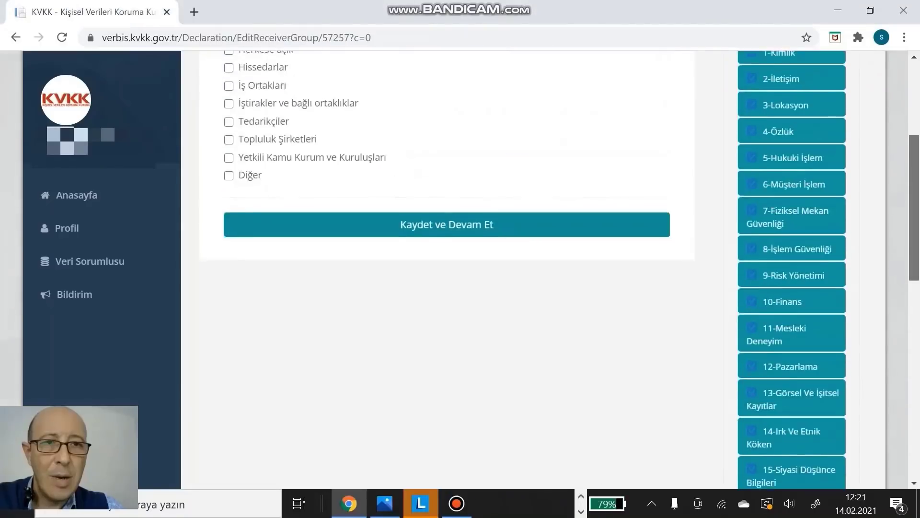
Open the Veri Aktarım Alıcı Grupları step and tick the recipient groups Tedarikçiler and Diğer.
scroll(446, 268, "up", 2)
scroll(446, 268, "down", 5)
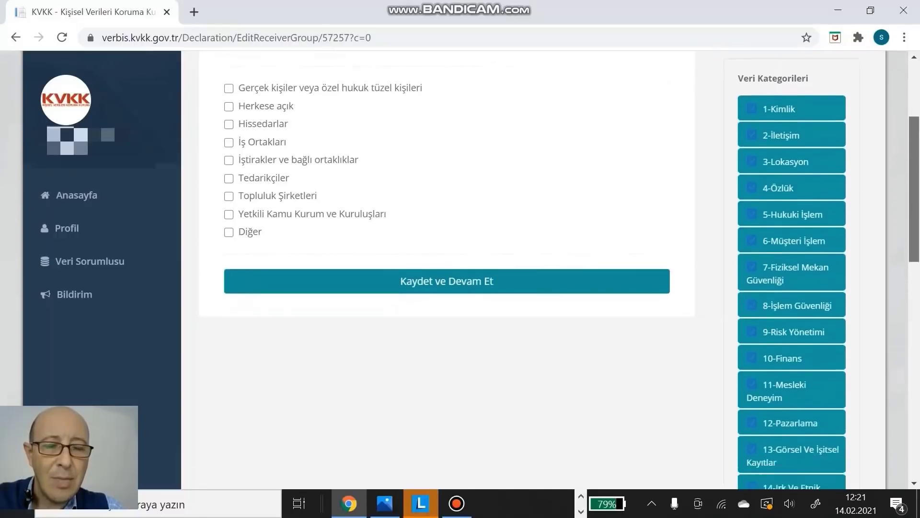
scroll(446, 268, "down", 8)
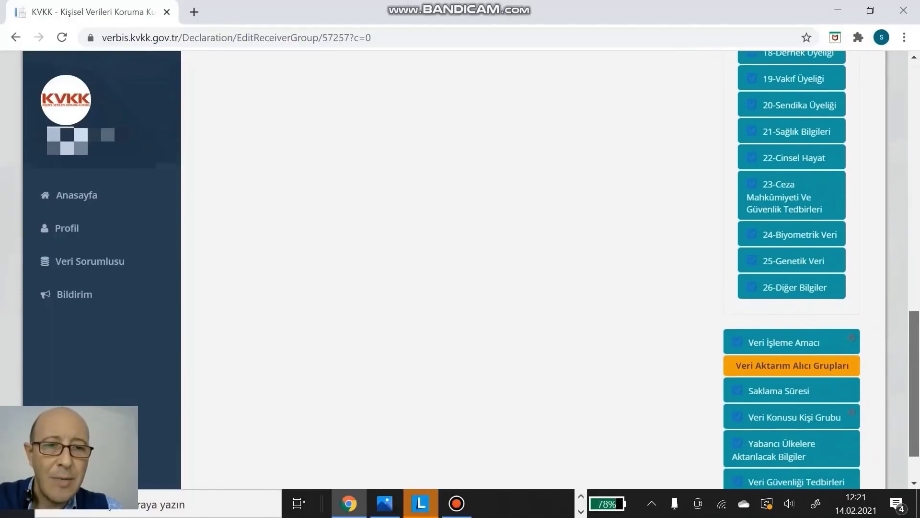
scroll(791, 263, "down", 1)
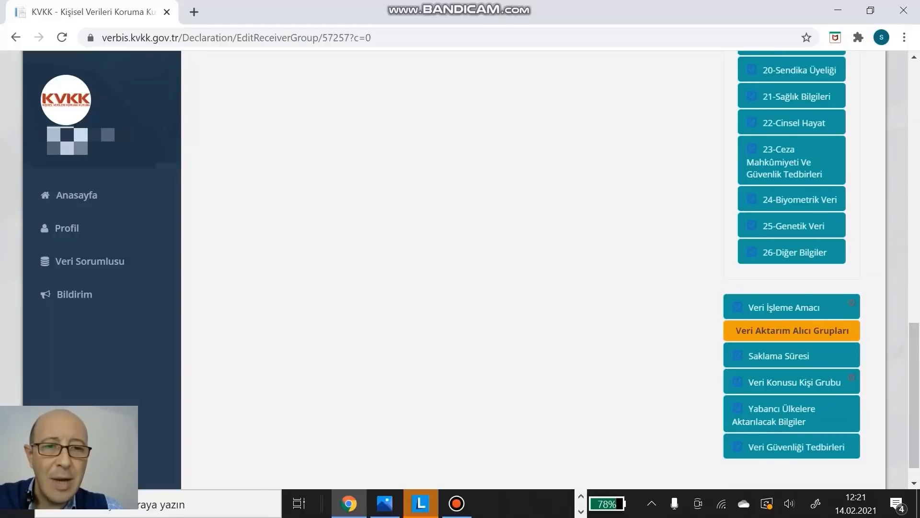
left_click(810, 329)
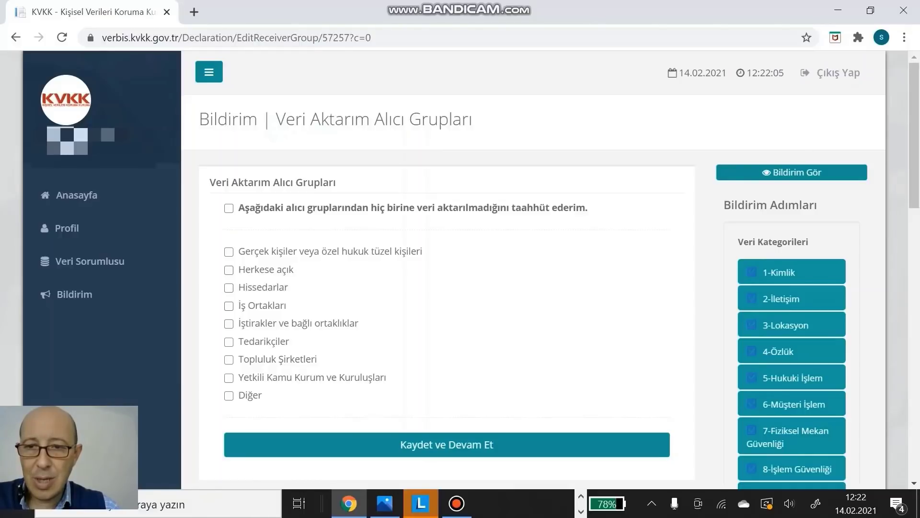
left_click(228, 342)
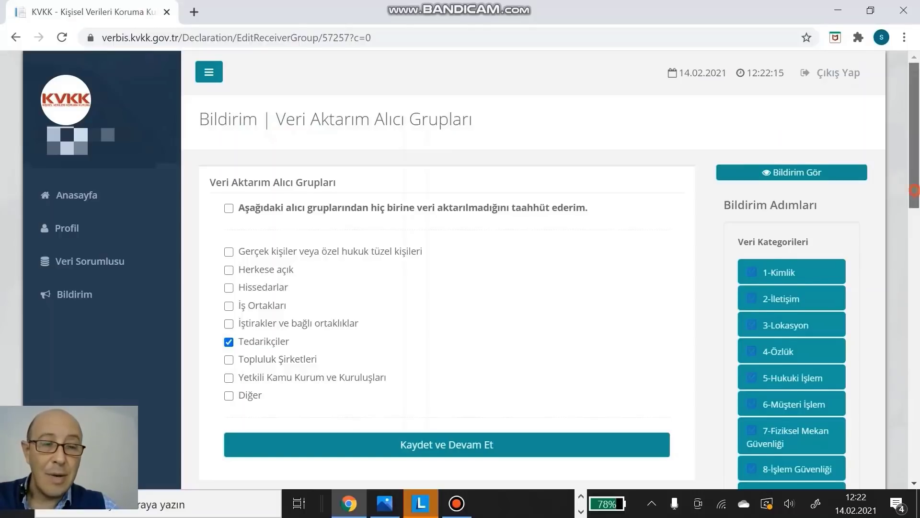
scroll(550, 268, "down", 1)
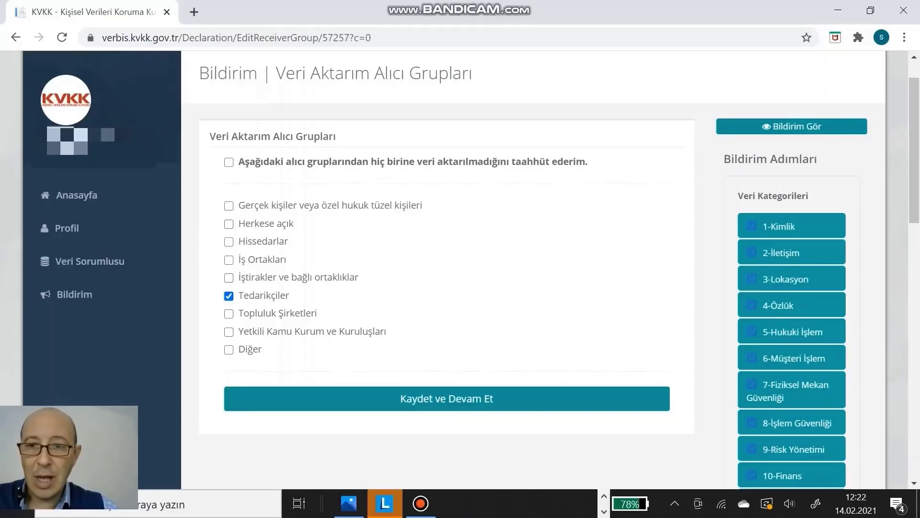
left_click(229, 350)
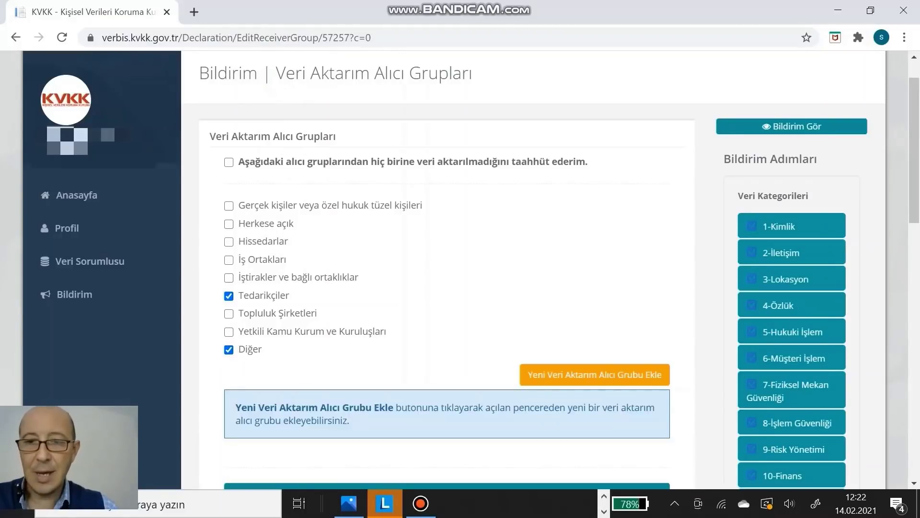
Add a new data transfer recipient group named "Serbest muhasebeci/ Mali müşavir" and acknowledge its addition.
scroll(552, 278, "down", 3)
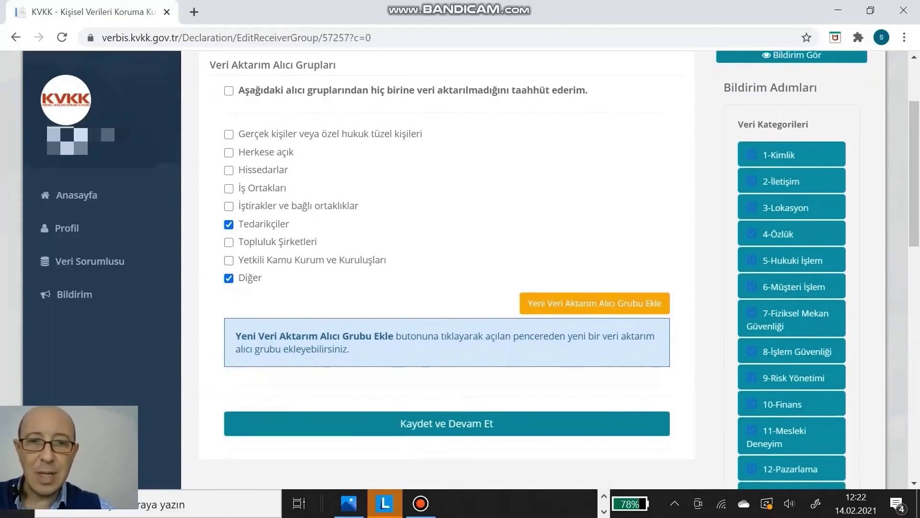
left_click(577, 302)
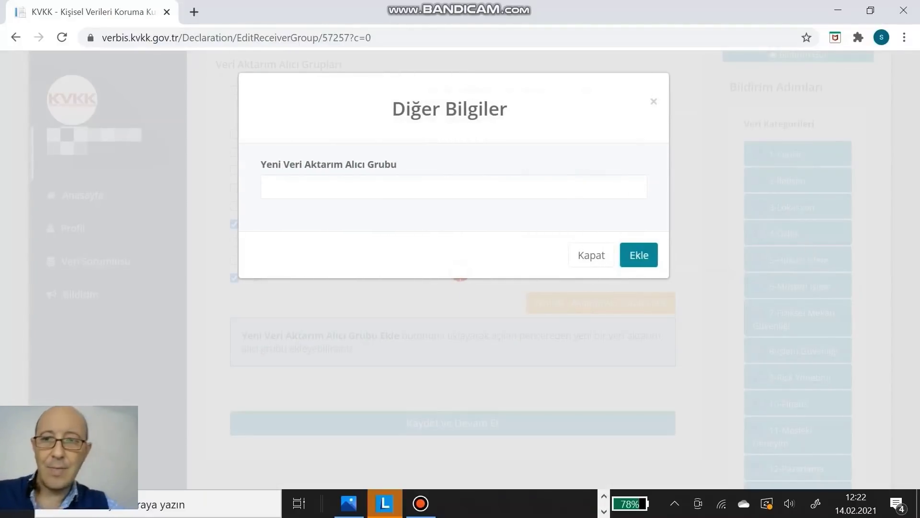
left_click(413, 189)
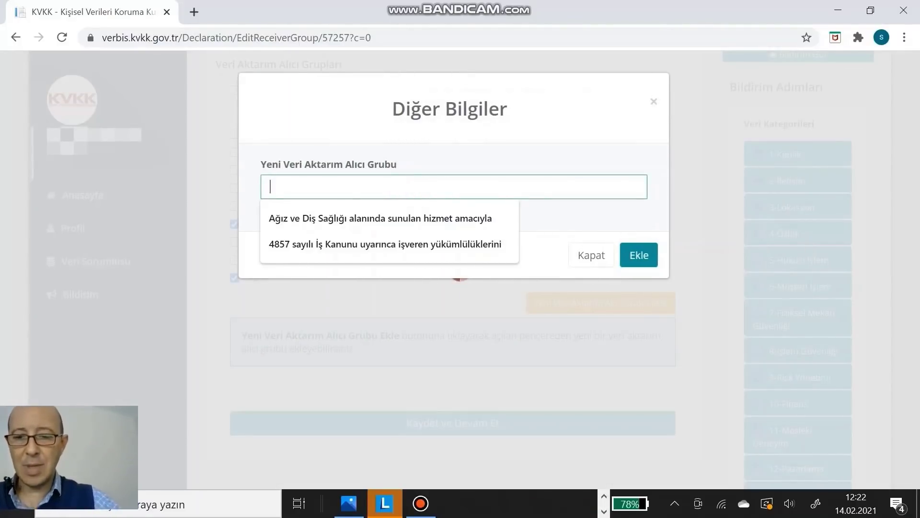
type("Serbes")
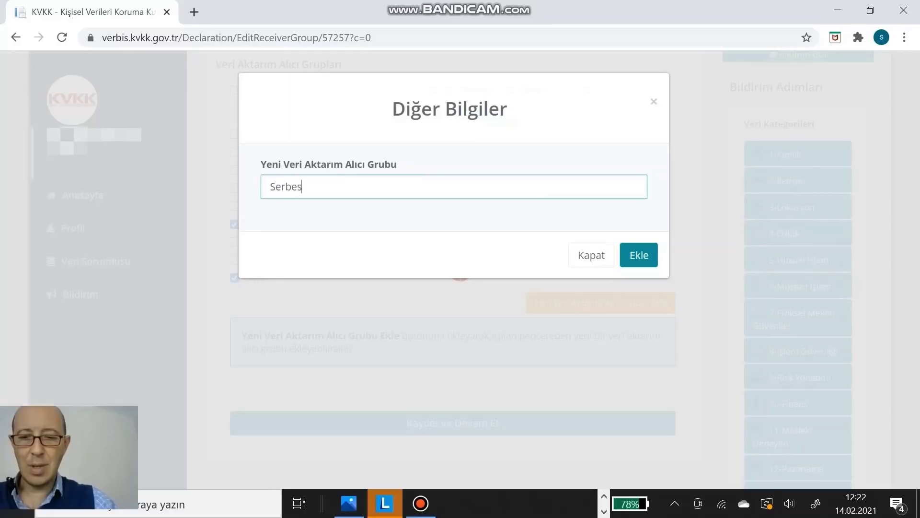
type("t mu")
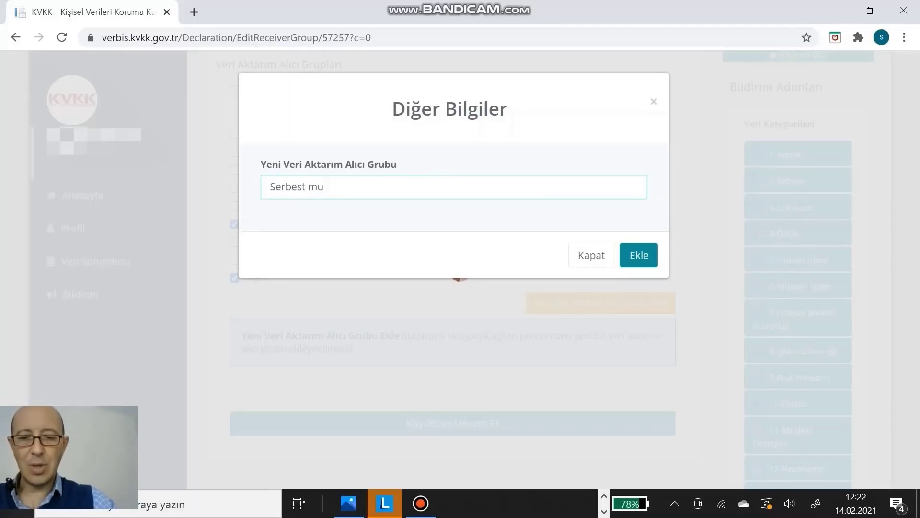
type("hasebe")
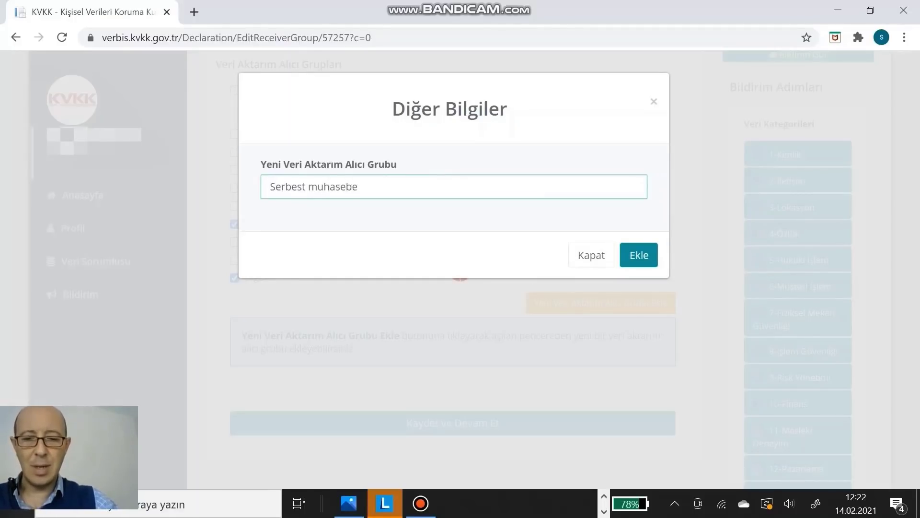
type("ci/")
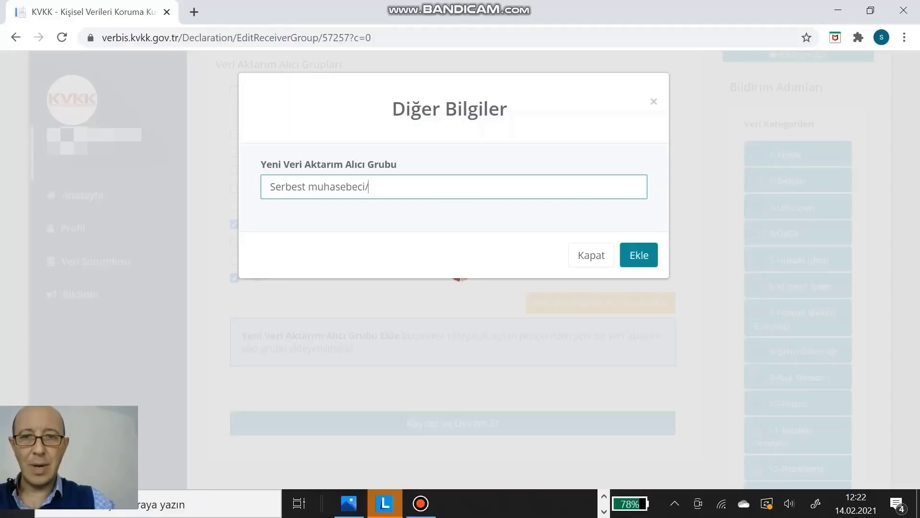
type(" MAli M")
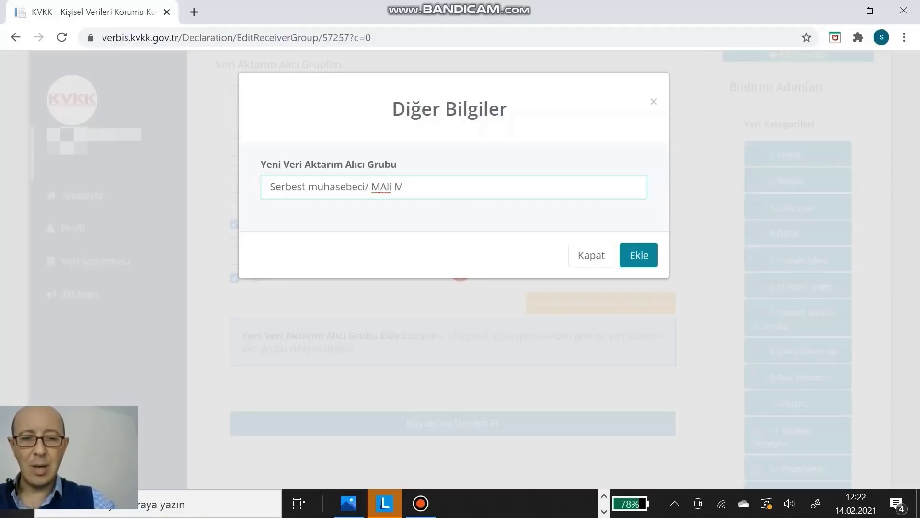
key("BackSpace")
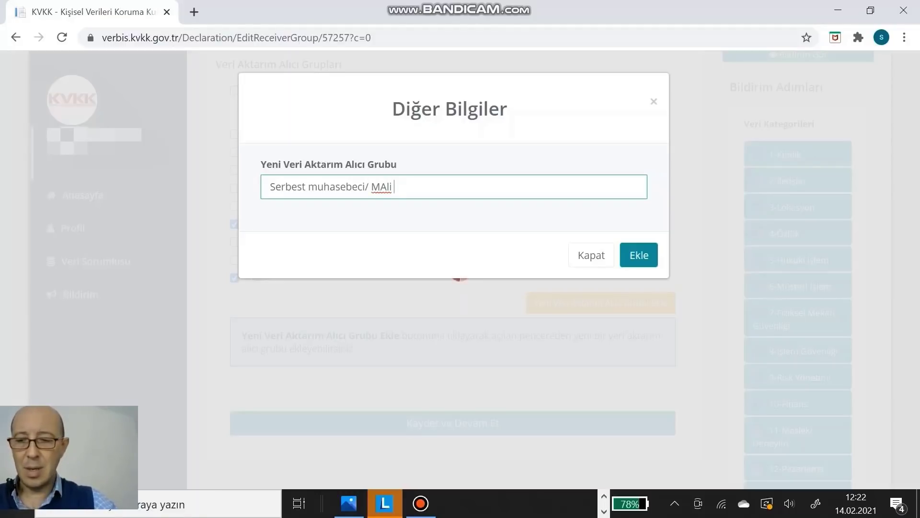
type("mü")
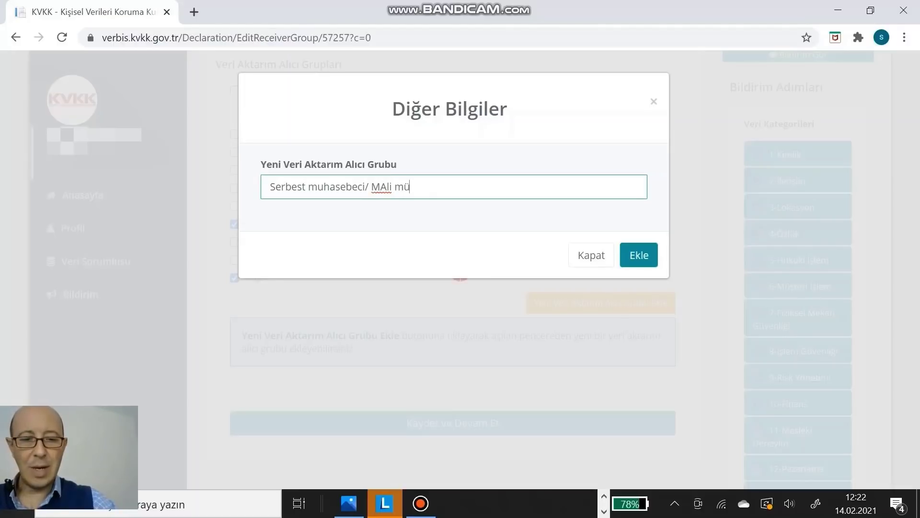
type("şavir")
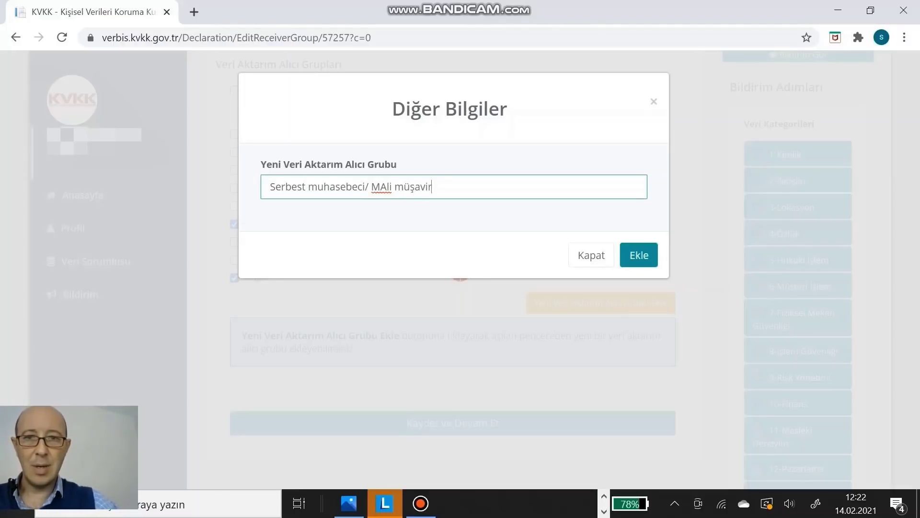
left_click(384, 186)
key("BackSpace")
type("a")
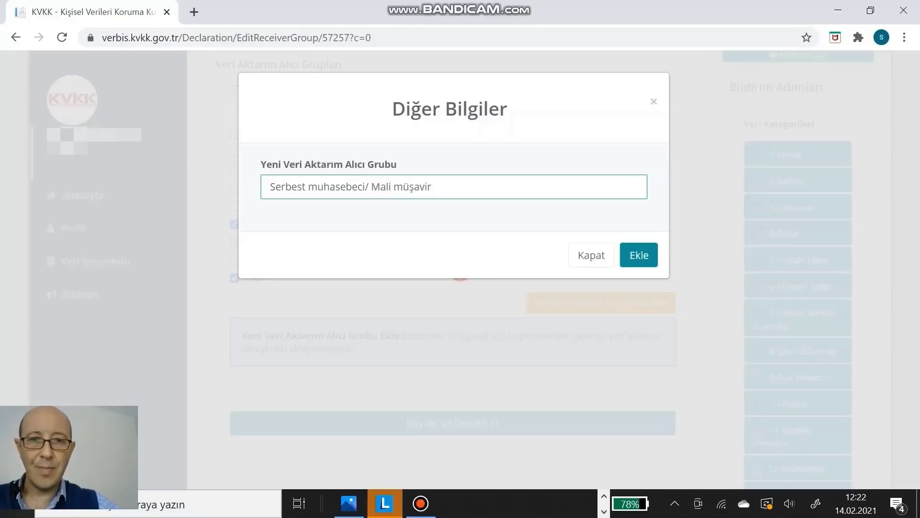
left_click(644, 250)
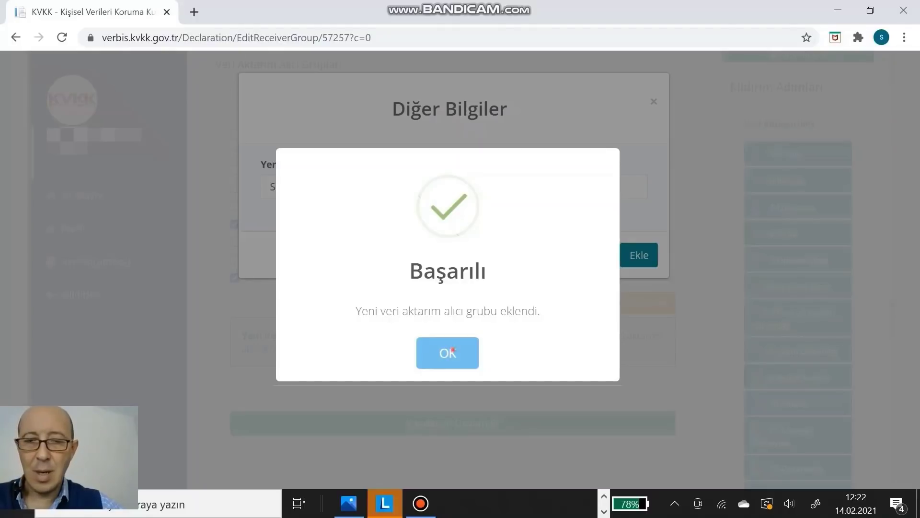
key("Return")
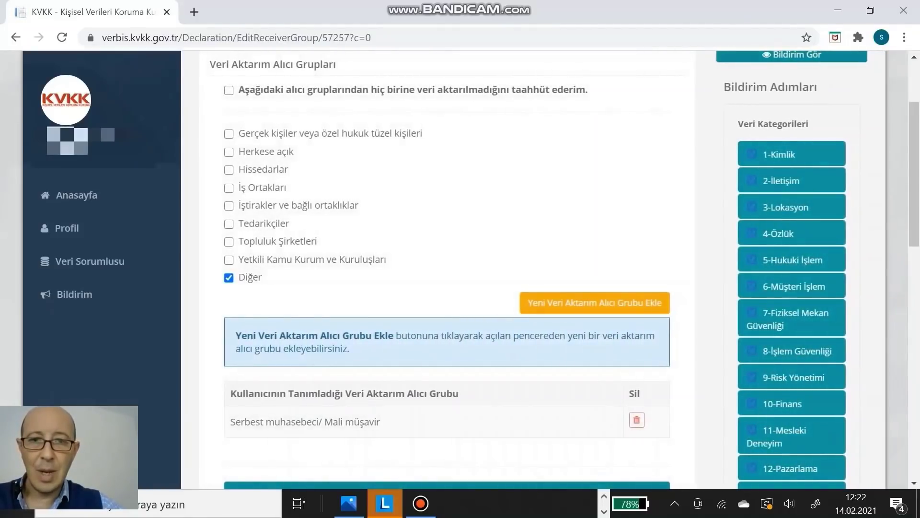
Add another data transfer recipient group named "SGK" and acknowledge its addition.
left_click(604, 301)
left_click(354, 188)
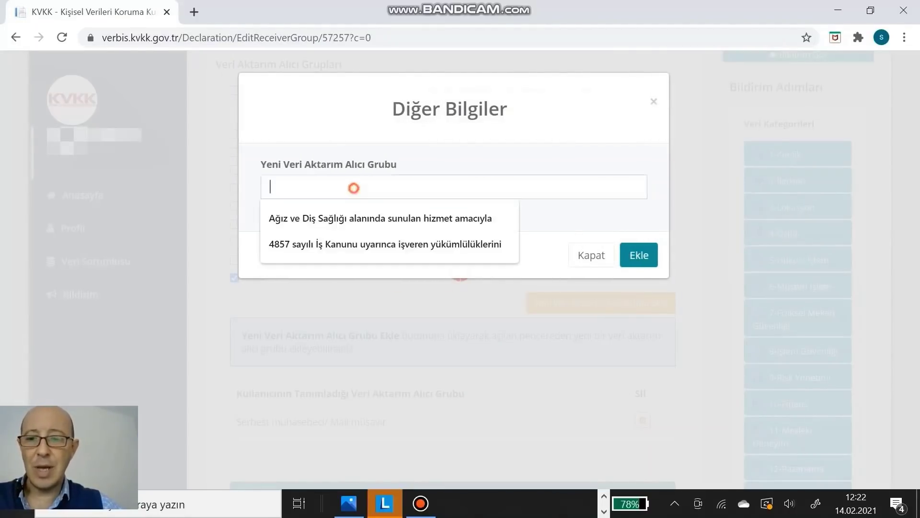
type("SGK")
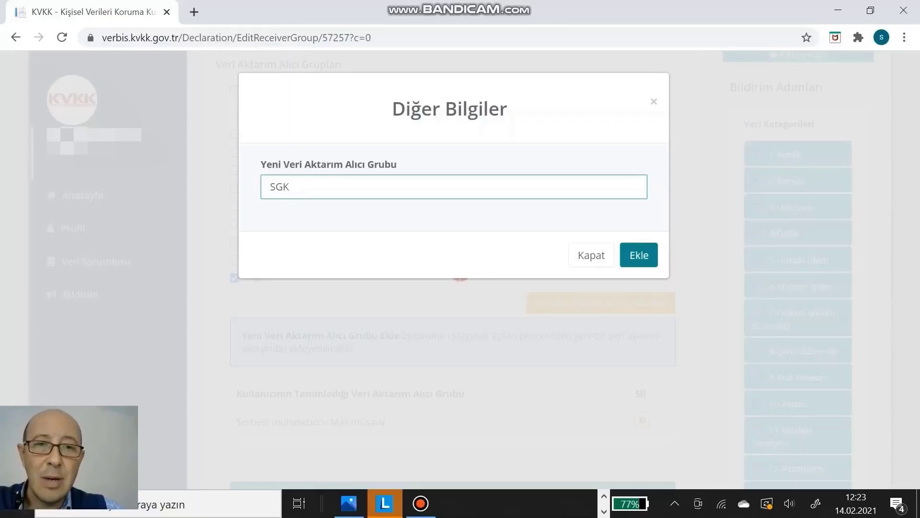
left_click(638, 254)
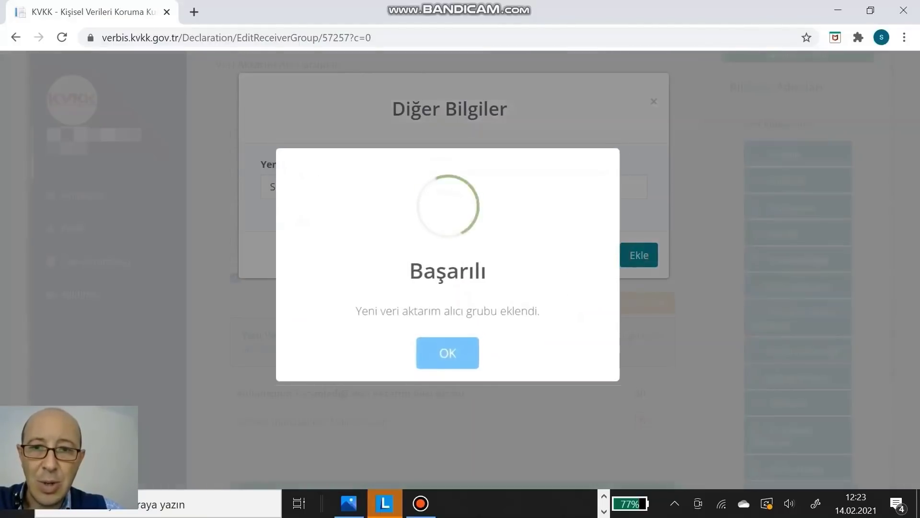
left_click(453, 347)
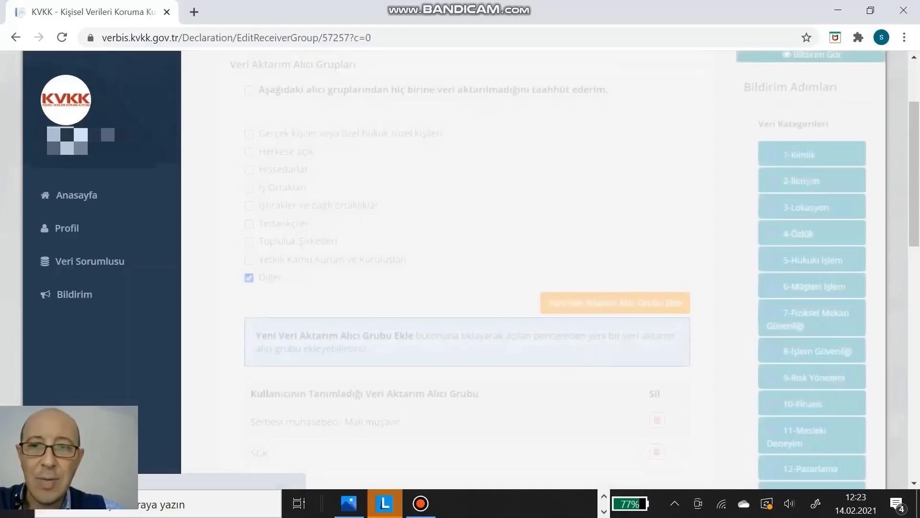
Enter the new recipient group "4857 sayılı İş Kanunu uyarınca işveren yükümlülüklerini yerine getirebilmek için veri aktarılması gereken yetkili kurum ve kuruluşlar".
left_click(595, 303)
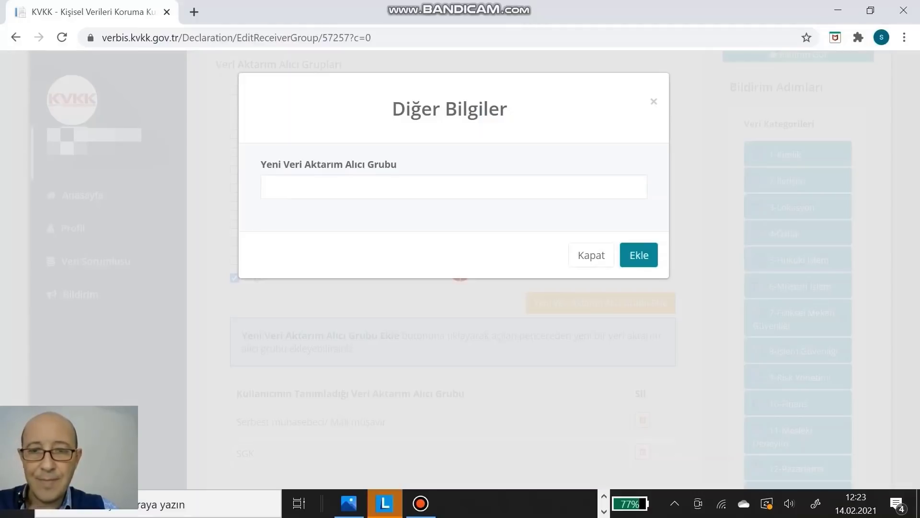
left_click(454, 187)
left_click(391, 243)
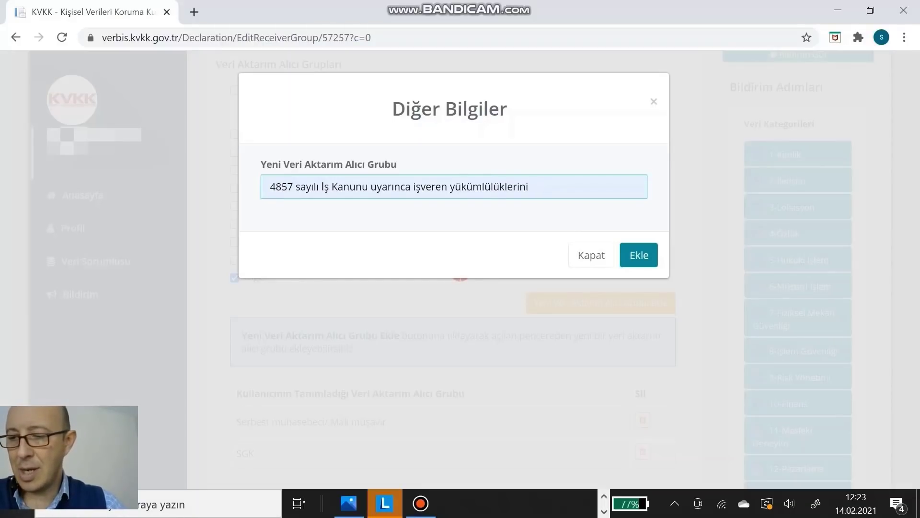
type("yeri")
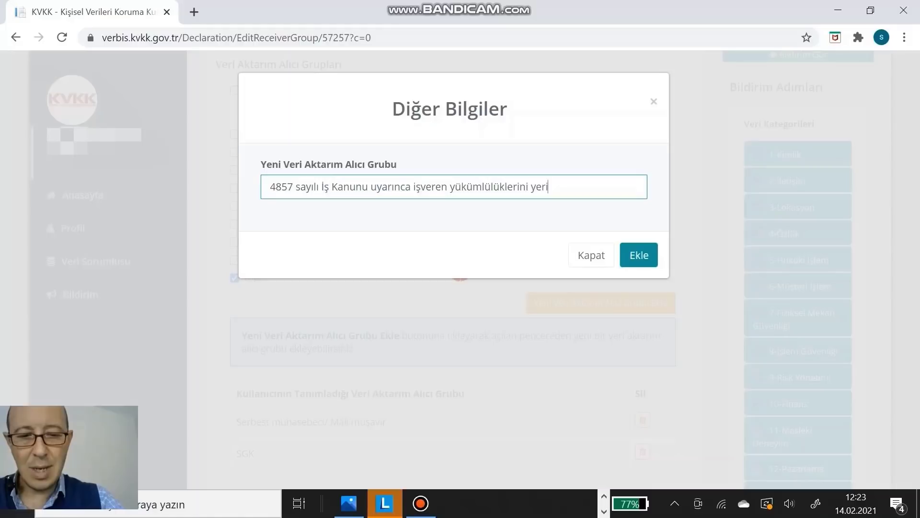
type("ne getire")
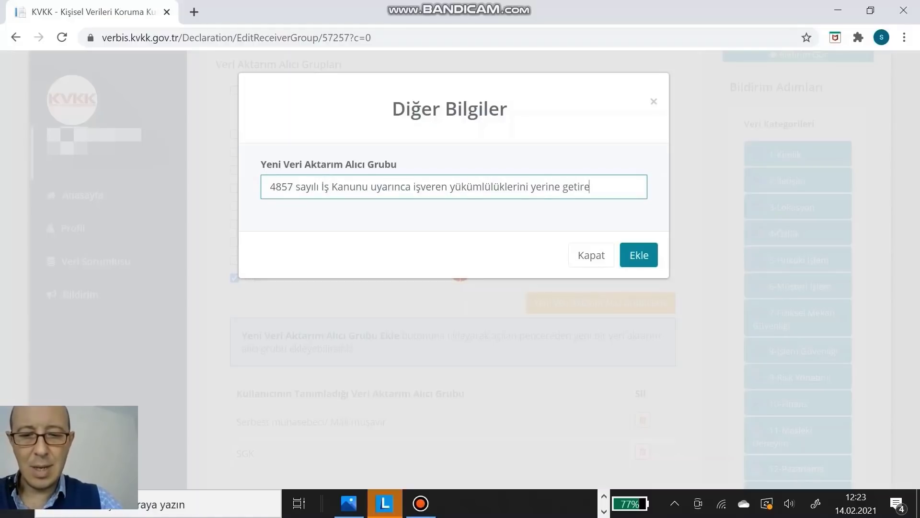
type("bilmek için")
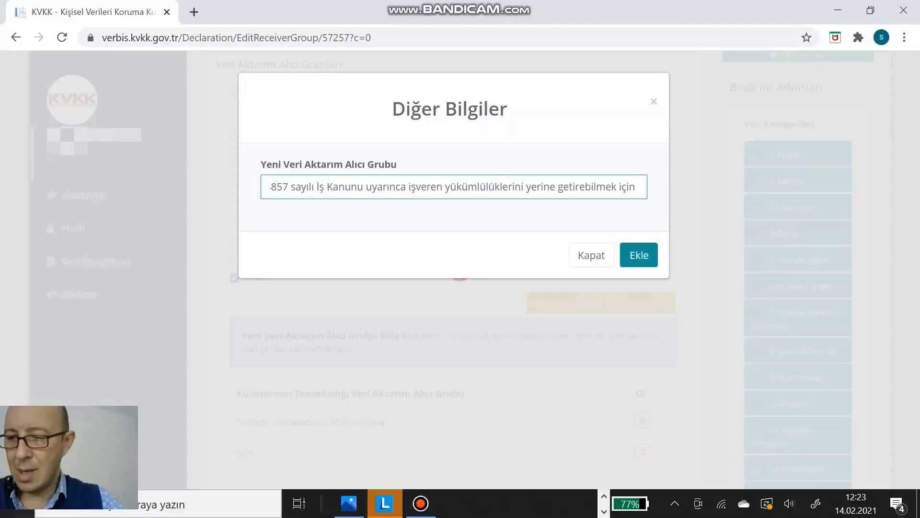
type(" veri")
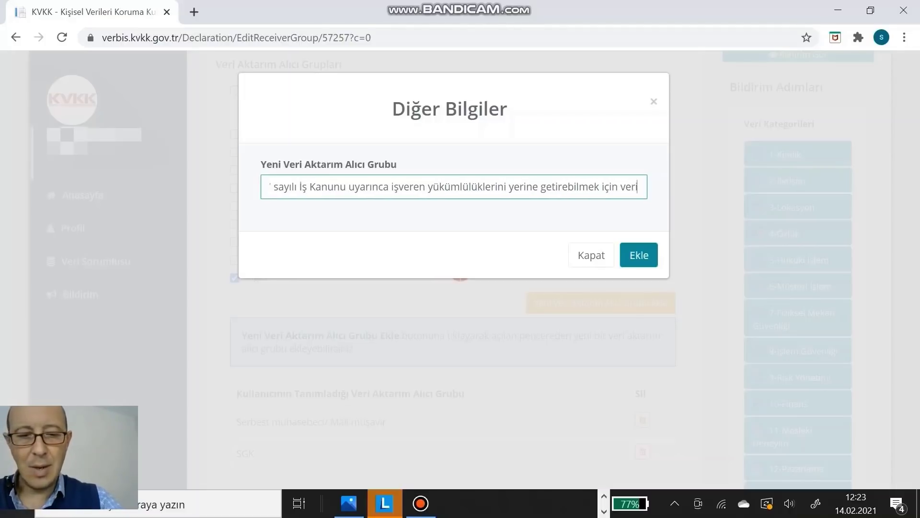
type(" aktarıl")
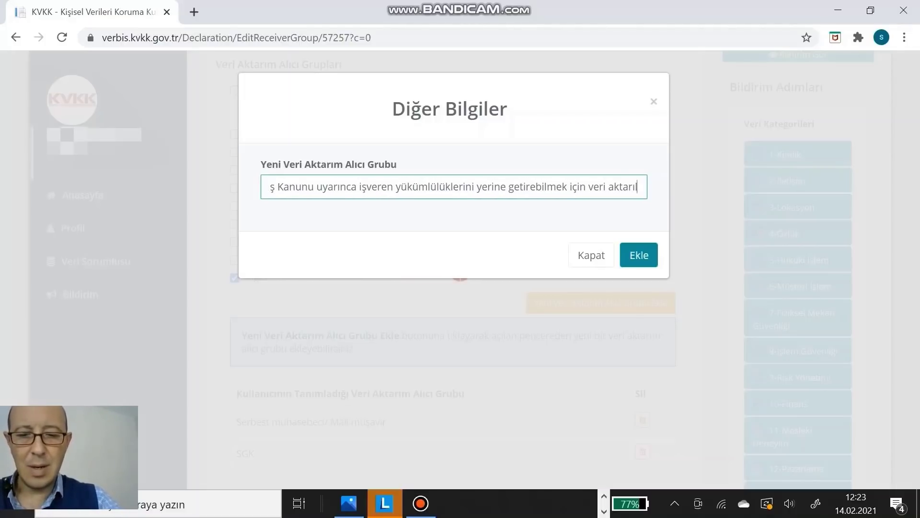
type("ması gere")
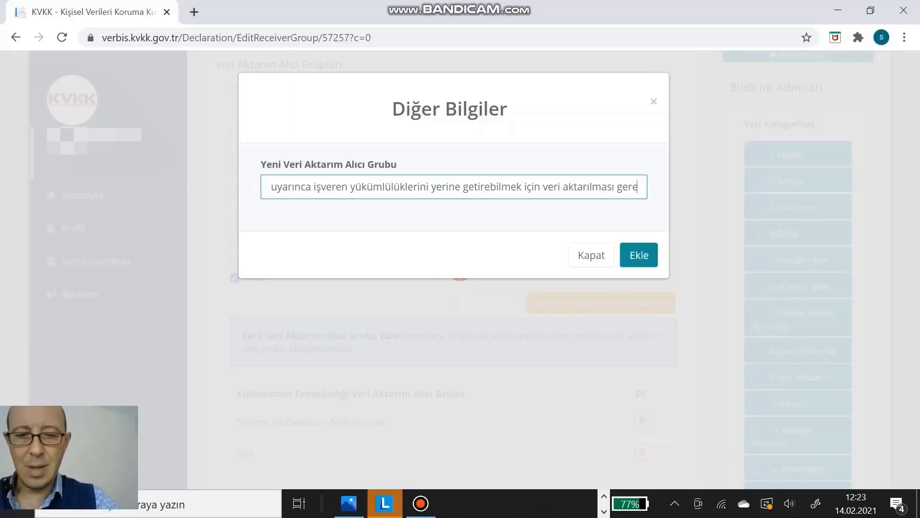
type("lken yetk")
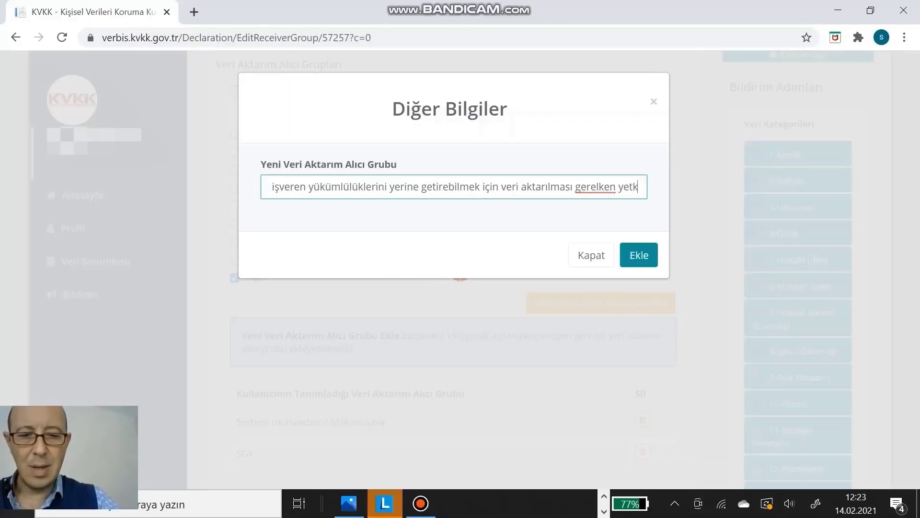
type("ili ku")
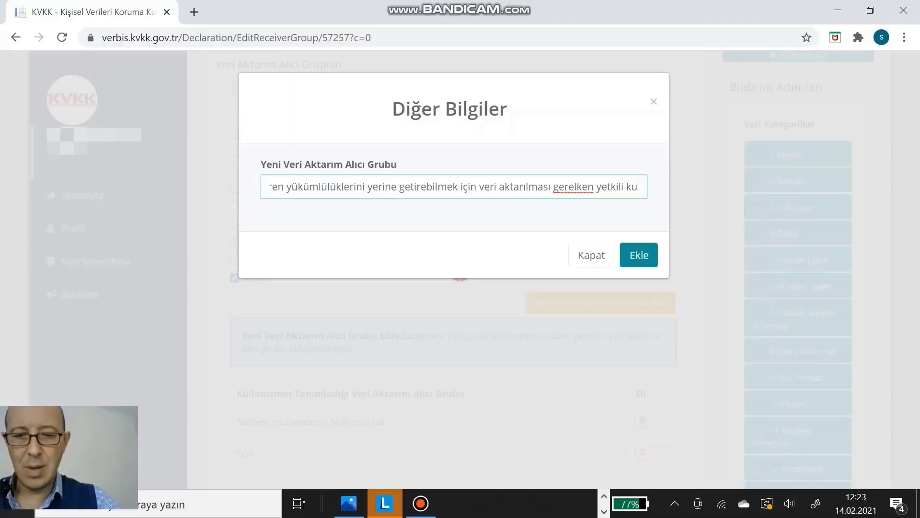
type("rum ve kuru")
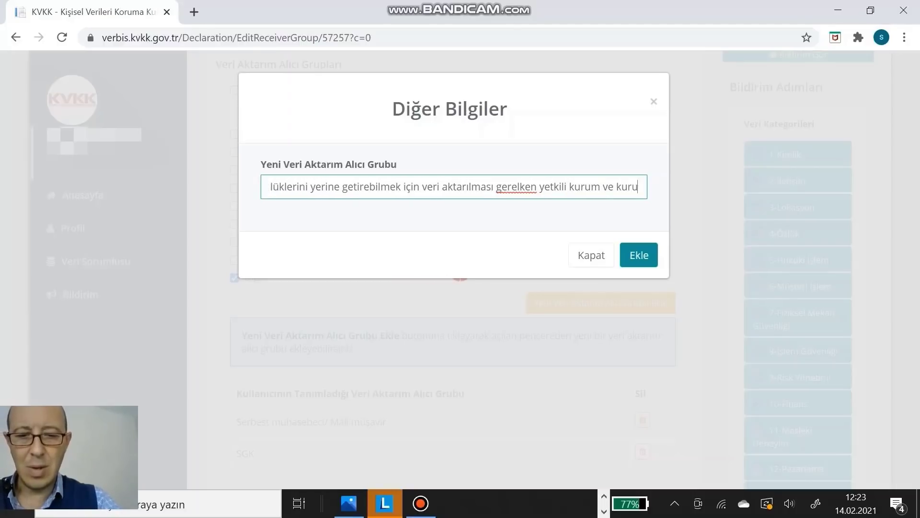
type("luşlar")
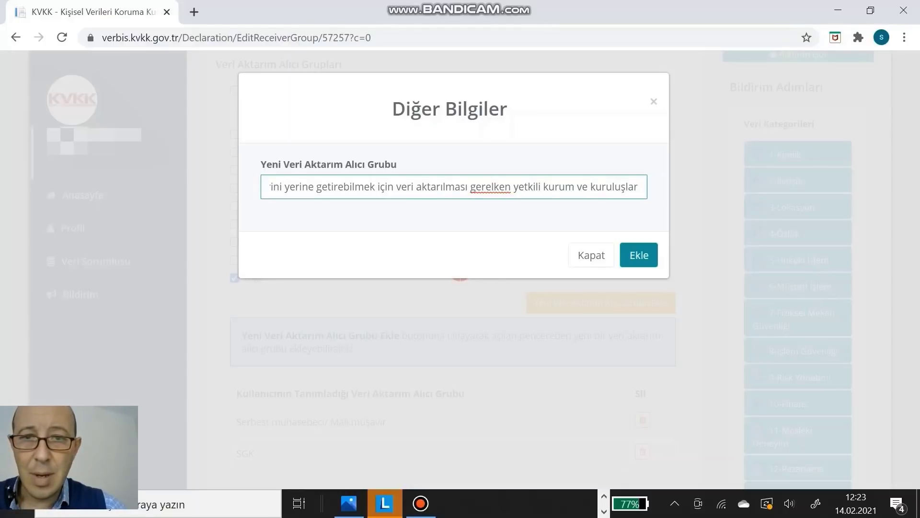
left_click(494, 187)
key("BackSpace")
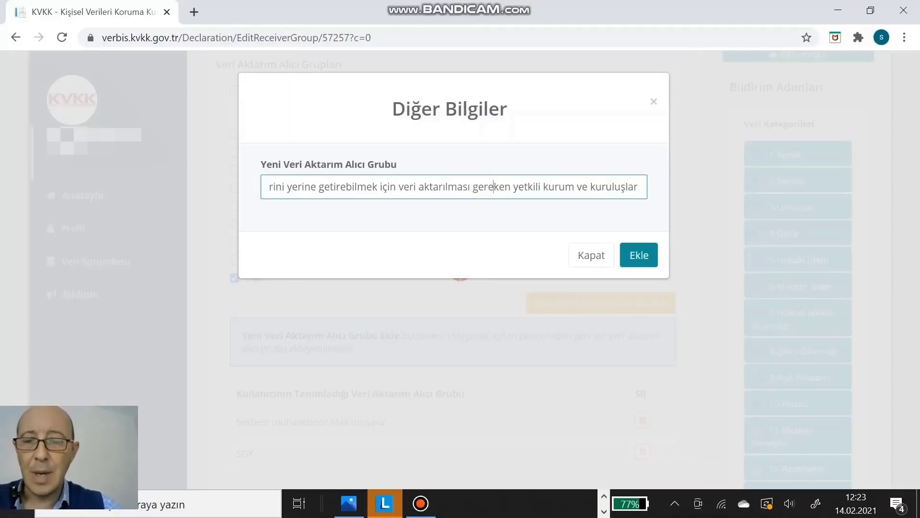
Review the full wording of the new recipient group's name from its beginning to its end.
left_click(340, 186)
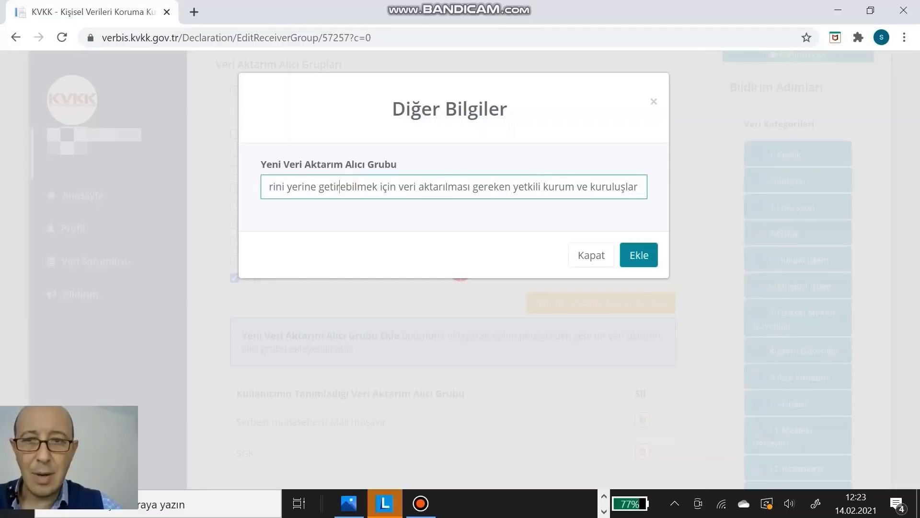
key("Left")
key("Left")
key("Left")
key("Left")
key("Left")
key("Left")
key("Left")
key("Left")
key("Left")
key("Left")
key("Left")
key("Left")
key("Left")
key("Left")
key("Left")
key("Left")
key("Left")
key("Left")
key("Left")
key("Left")
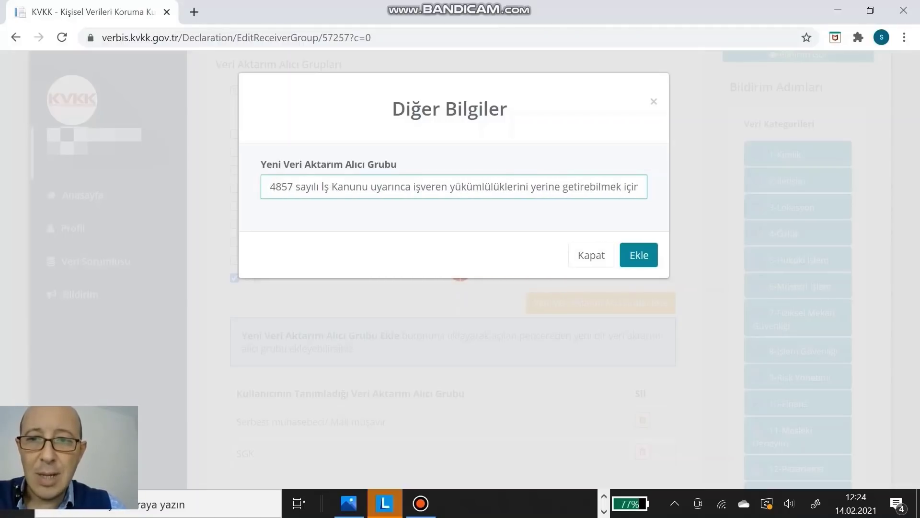
left_click(491, 186)
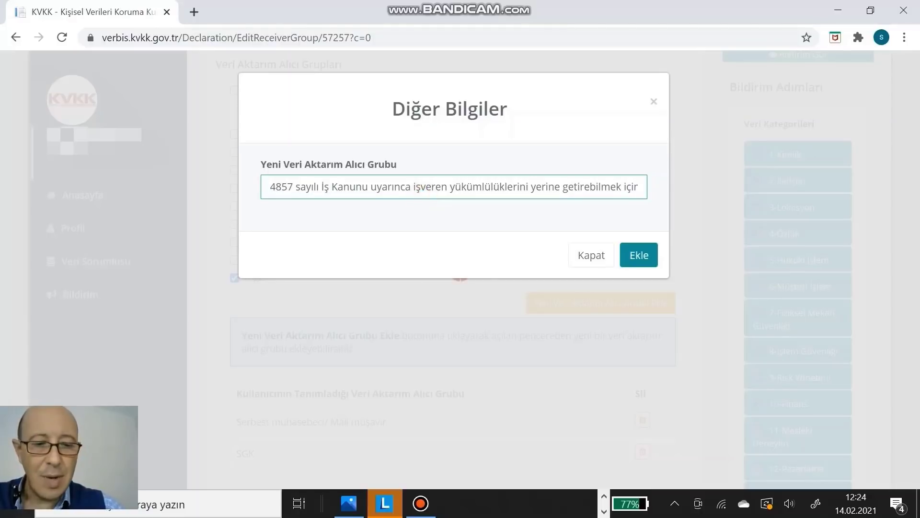
left_click(565, 187)
type("veri aktarılması gereken yetkili kurum ve kuruluşlar")
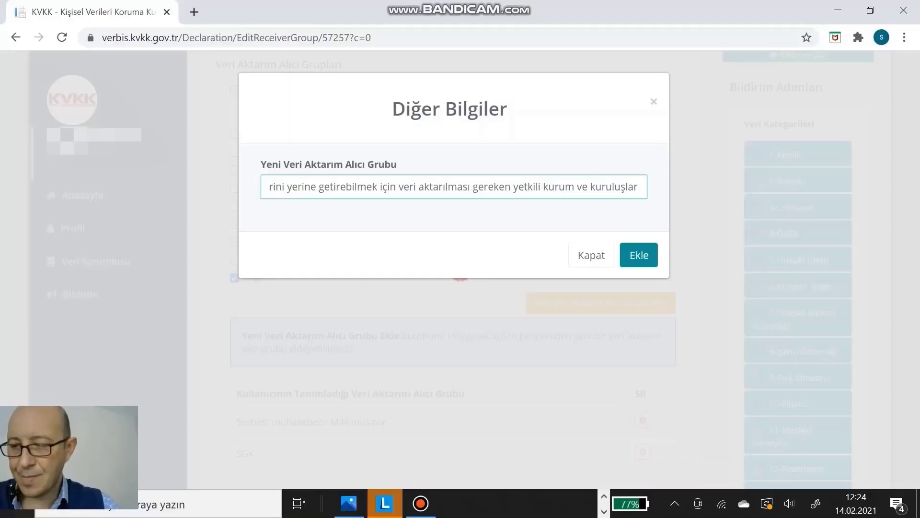
Add the entered recipient group for institutions authorized under Labor Law 4857 and acknowledge its addition.
key("Return")
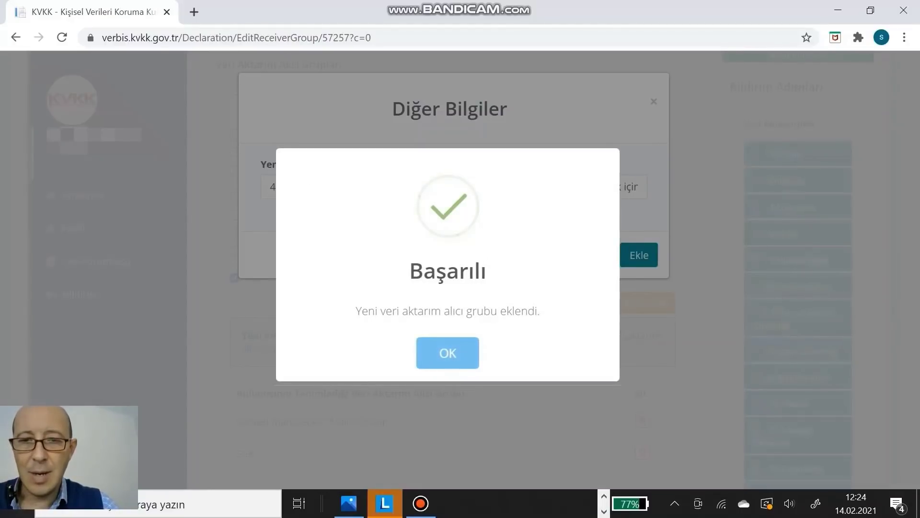
left_click(451, 353)
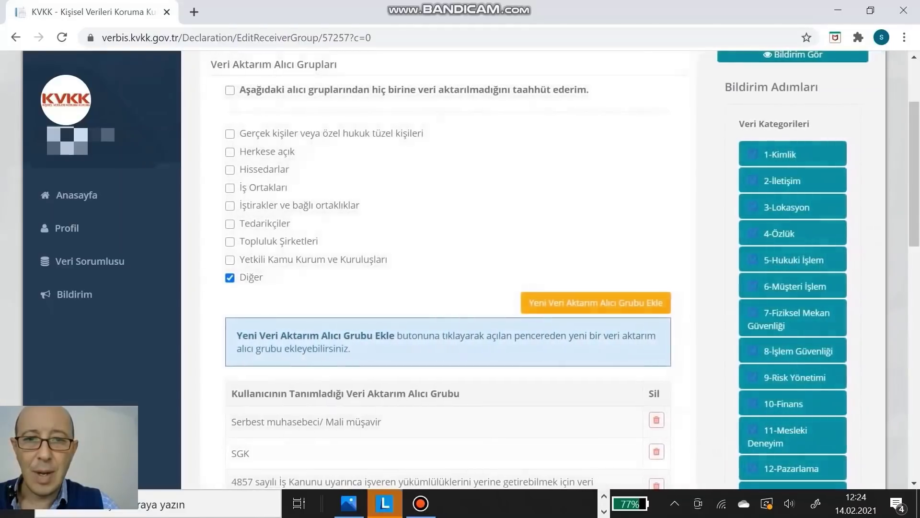
Add a new data transfer recipient group named "Kanuni zorunluluk hallerinde yetkili kurumlar" and acknowledge its addition.
left_click(609, 301)
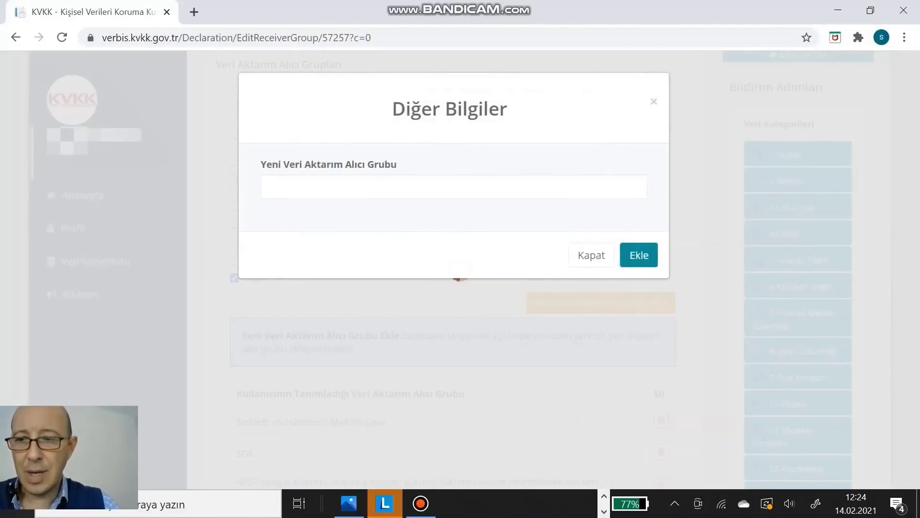
left_click(397, 189)
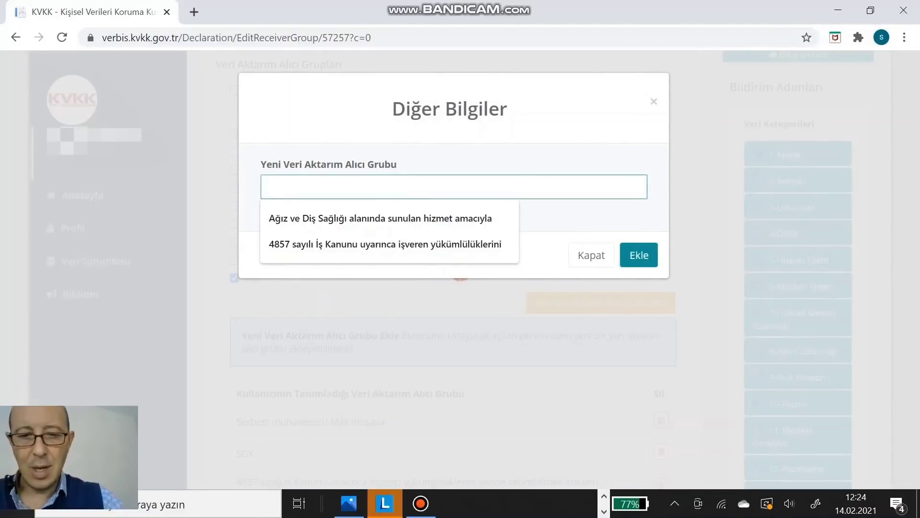
type("Kanuni zorunlulu")
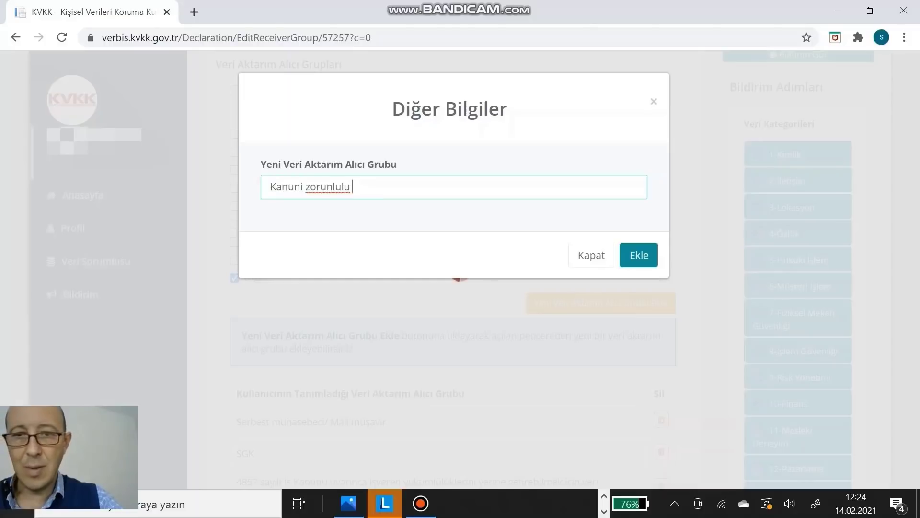
type("k ha")
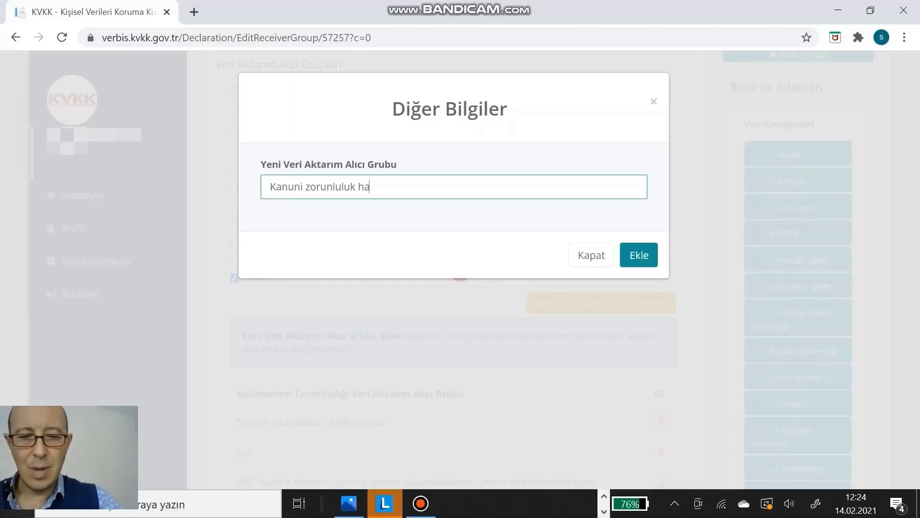
type("llerinde")
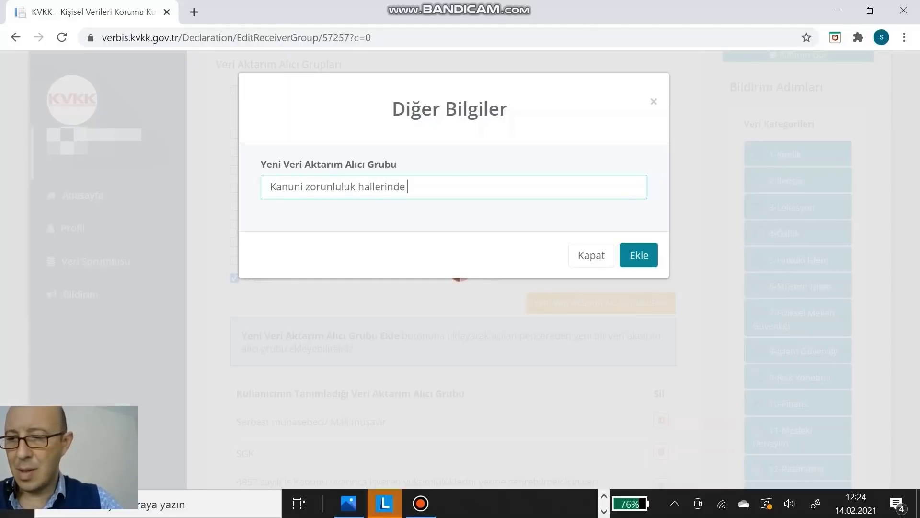
type(" yetl")
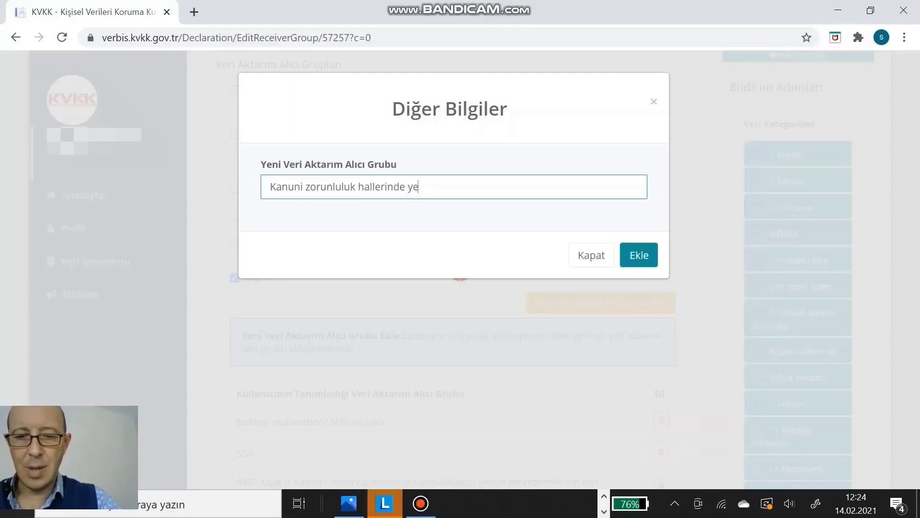
key("BackSpace")
type("kili")
type("urumlar")
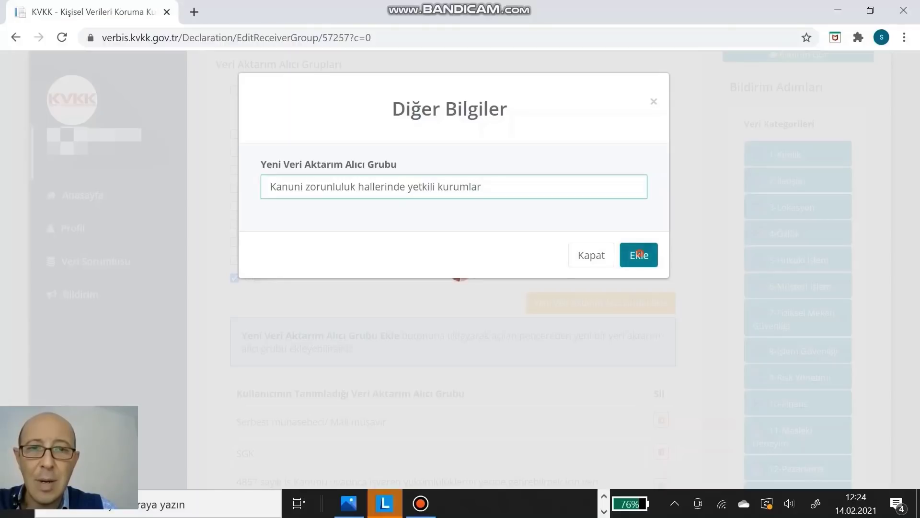
left_click(640, 254)
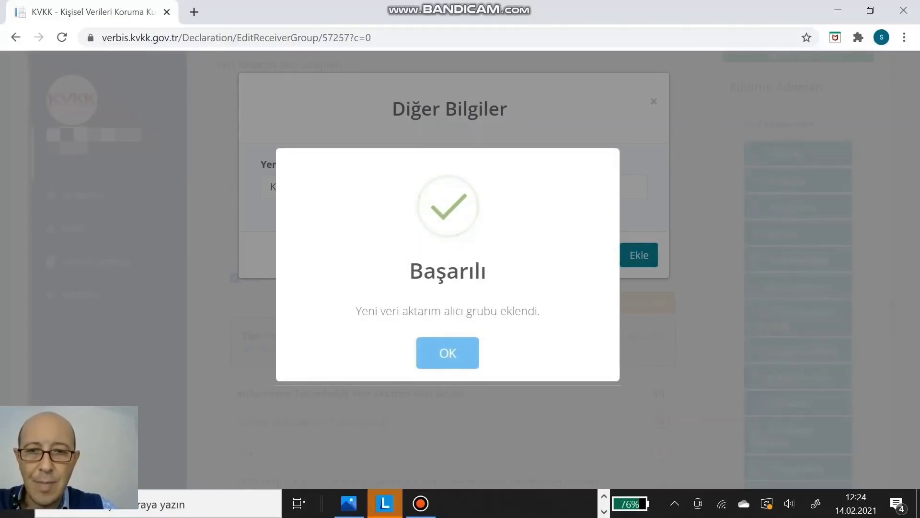
key("Return")
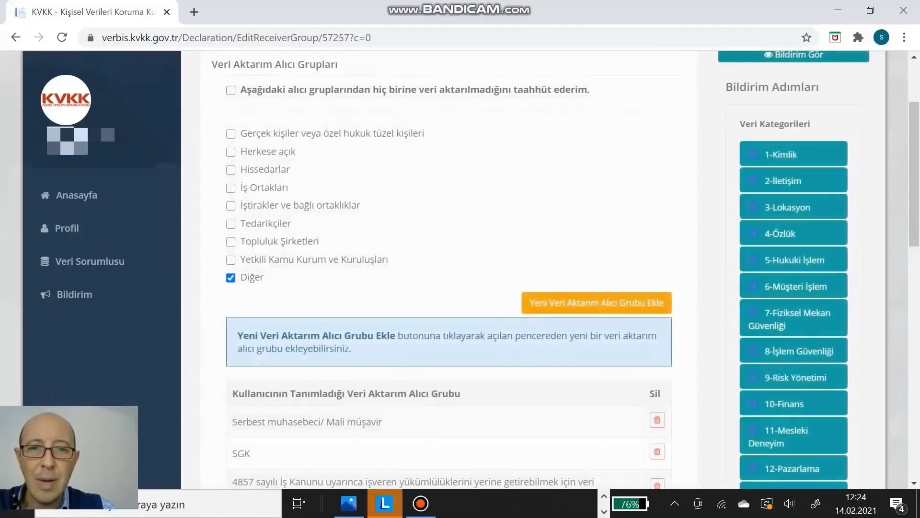
Add the recipient group "Toplum sağlığının korunması için zorunlu olması halinde yetkili kurumlar" and acknowledge its addition.
left_click(604, 300)
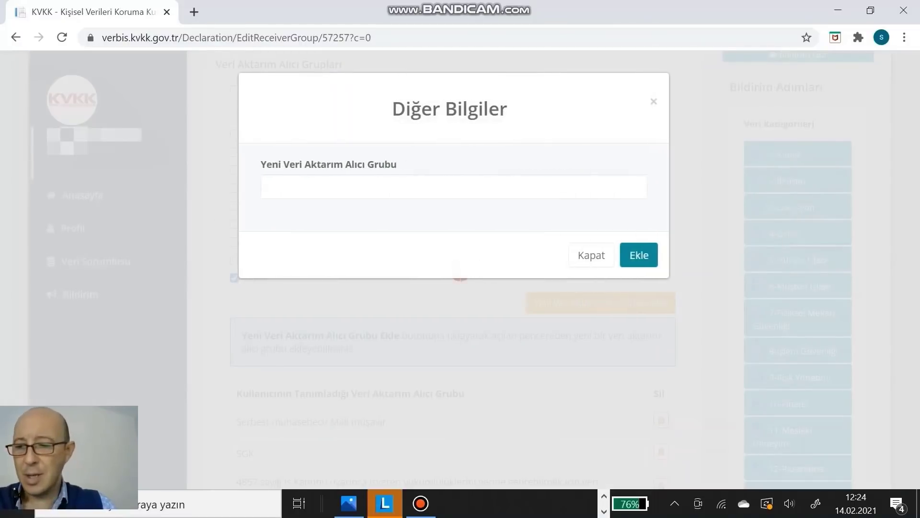
left_click(331, 187)
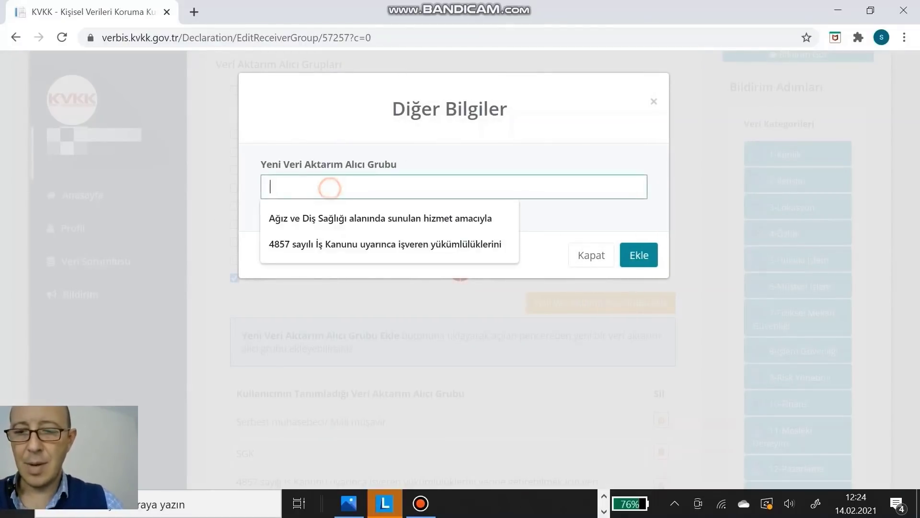
type("Top")
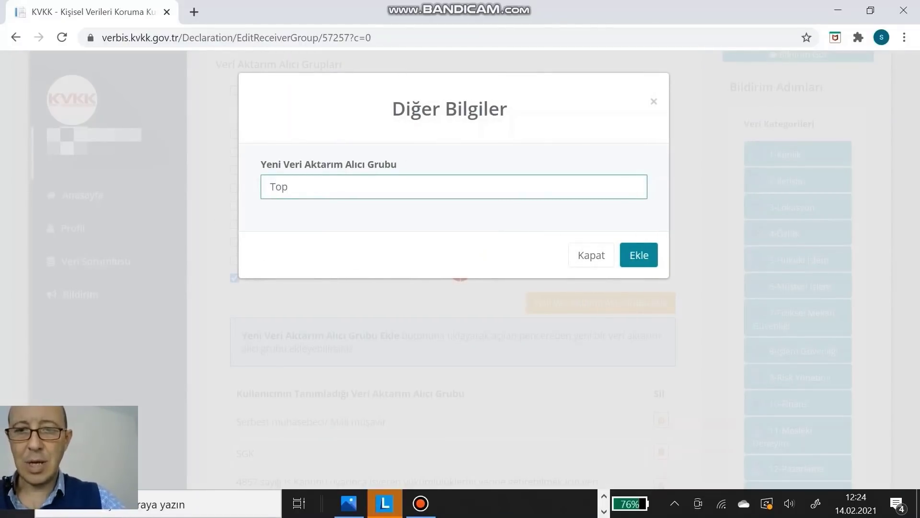
type("lum s")
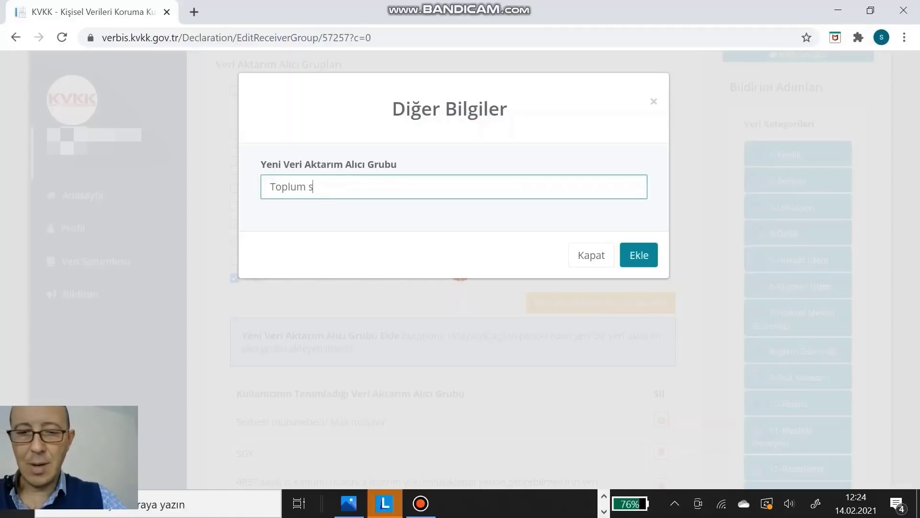
type("ağlı")
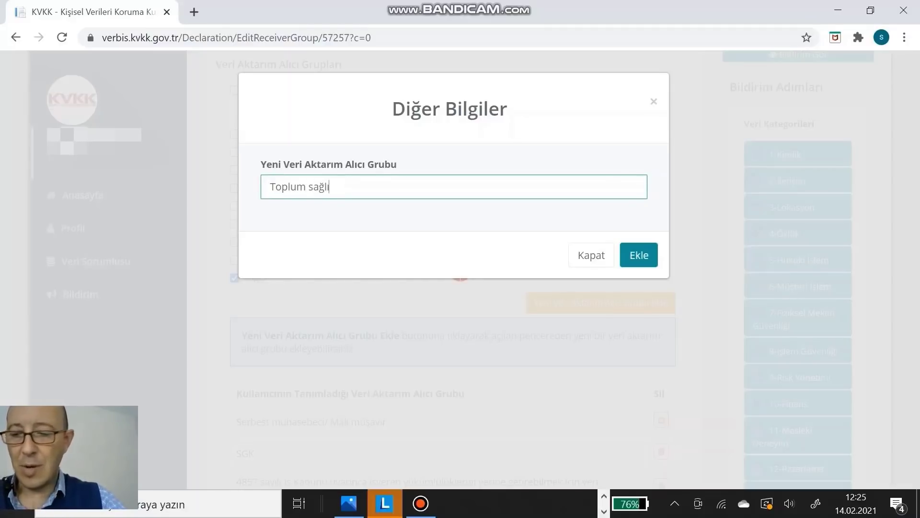
type("ğının korunması ")
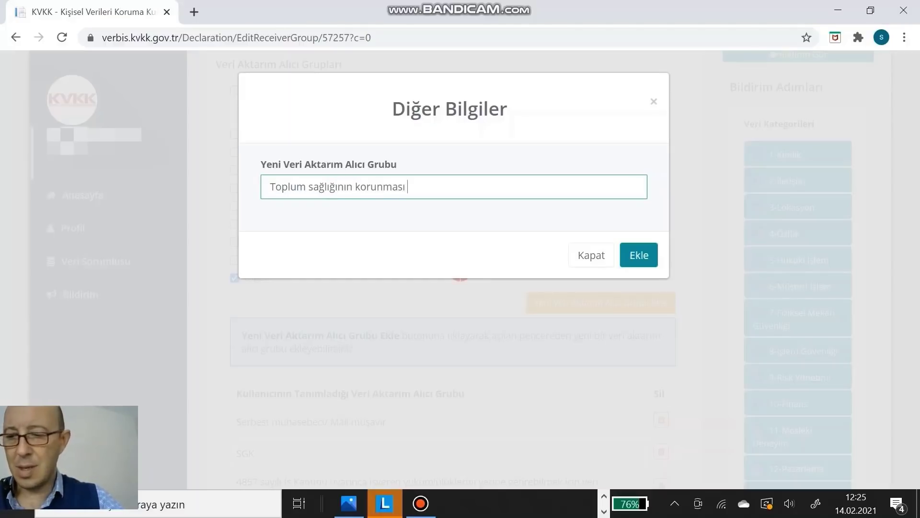
type("için ")
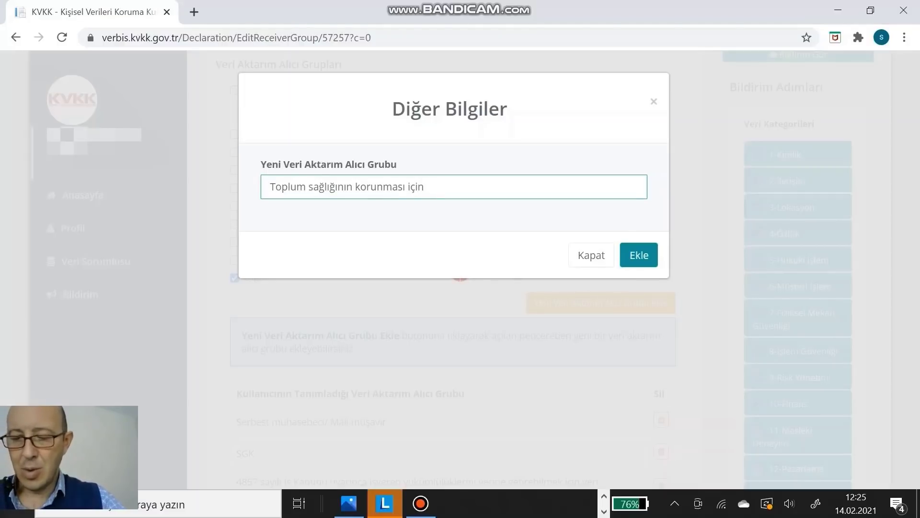
type("zorunl")
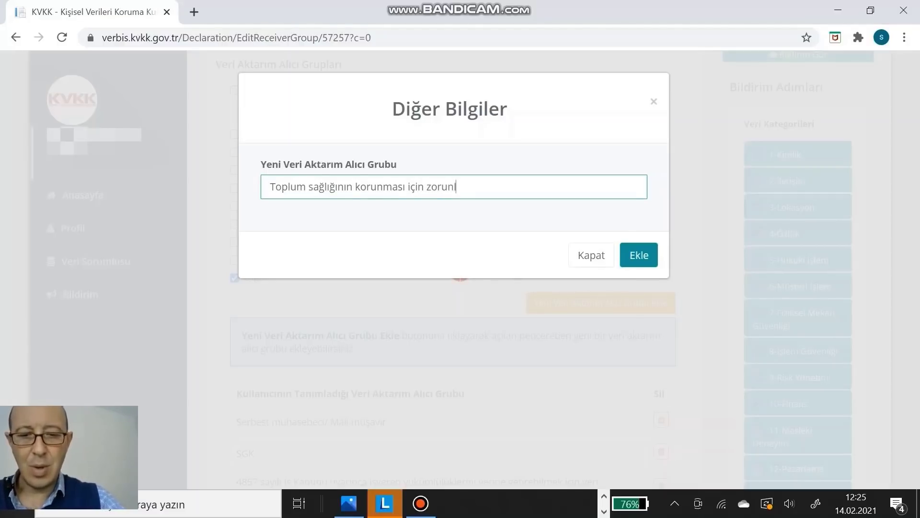
type("u olması ")
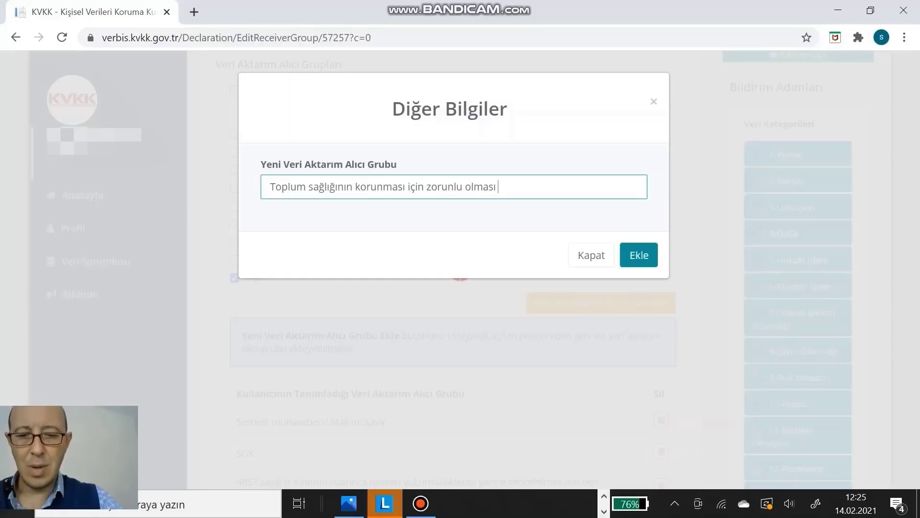
type("halinden")
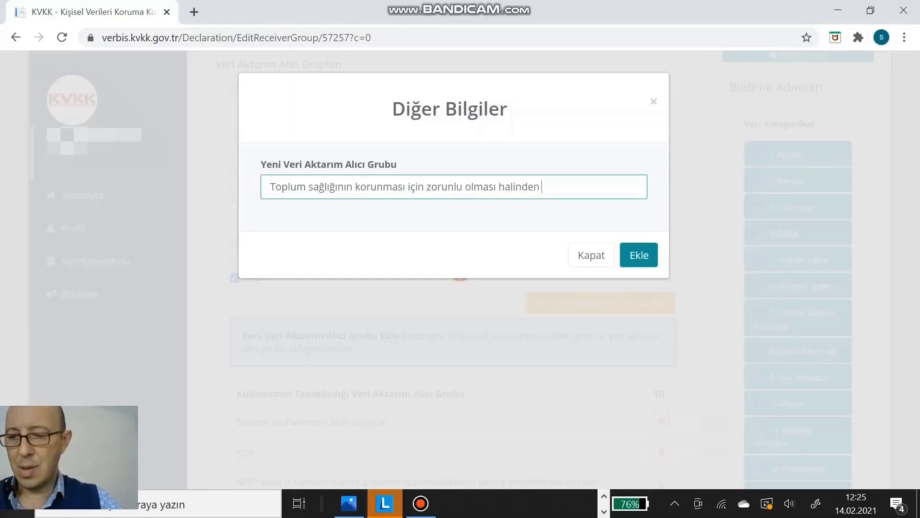
key("BackSpace")
key("BackSpace")
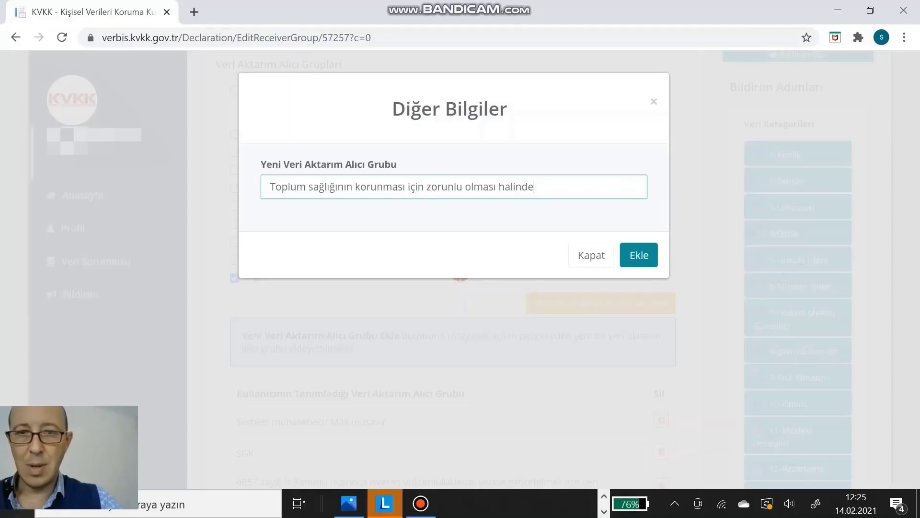
type("y")
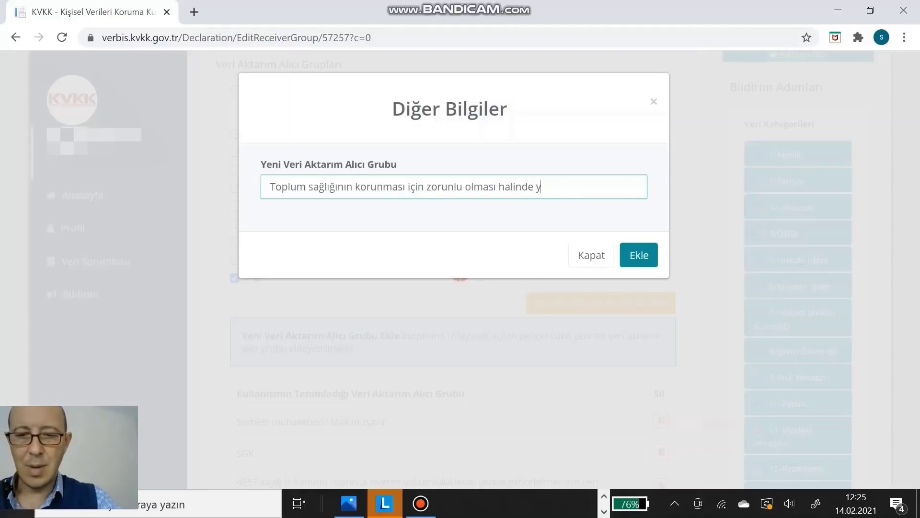
type("etkili kurunmlar")
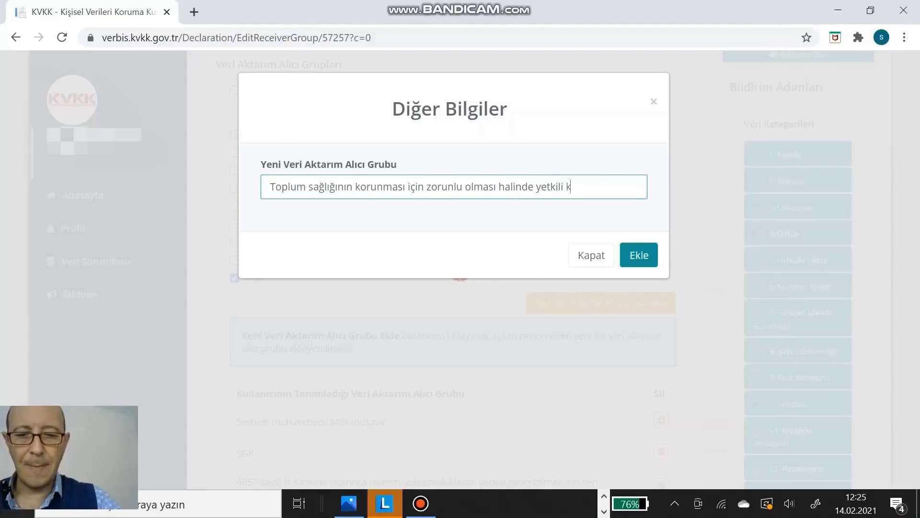
key("BackSpace")
key("BackSpace")
key("BackSpace")
key("BackSpace")
key("BackSpace")
type("mlar")
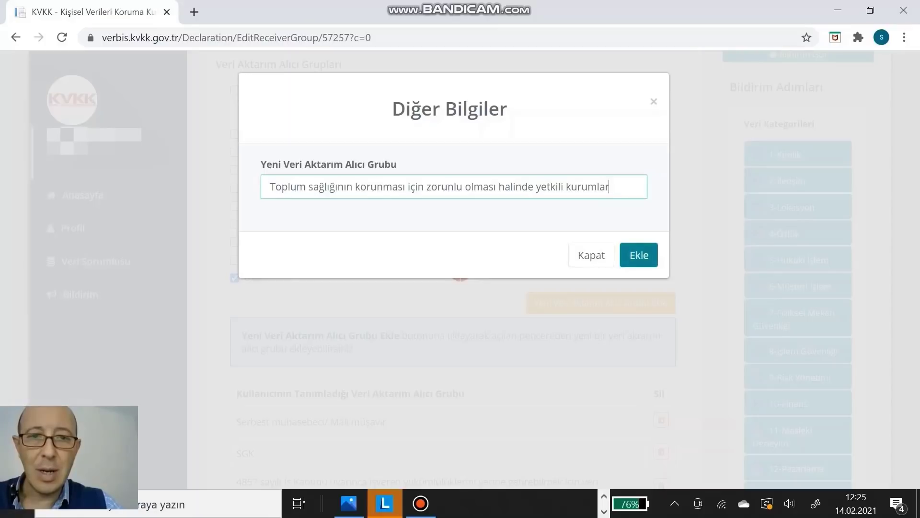
left_click(640, 253)
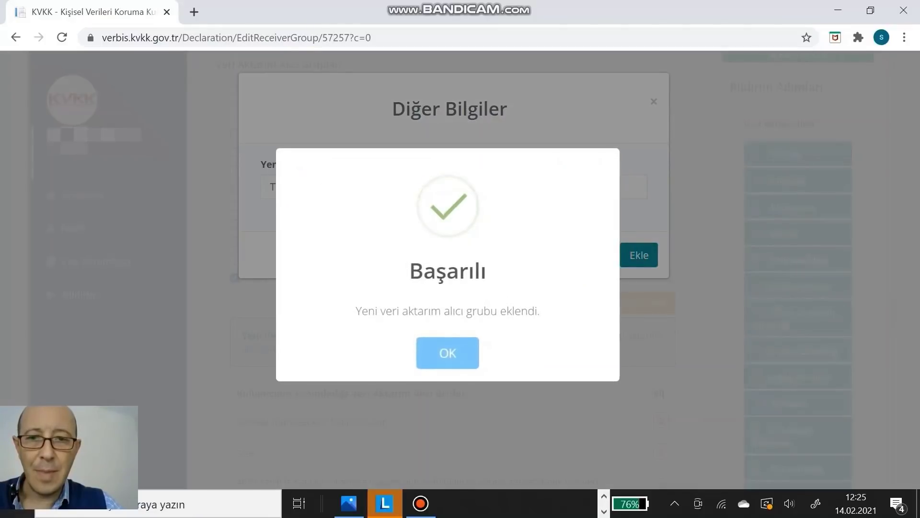
left_click(451, 349)
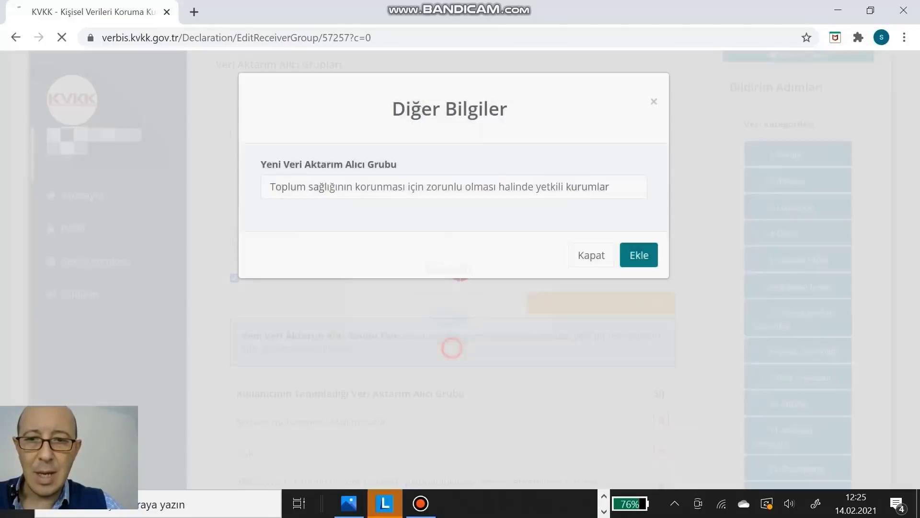
Add a data transfer recipient group named "Özel sigorta şirketleri", acknowledge its addition and check the list of user-defined groups.
scroll(447, 269, "down", 3)
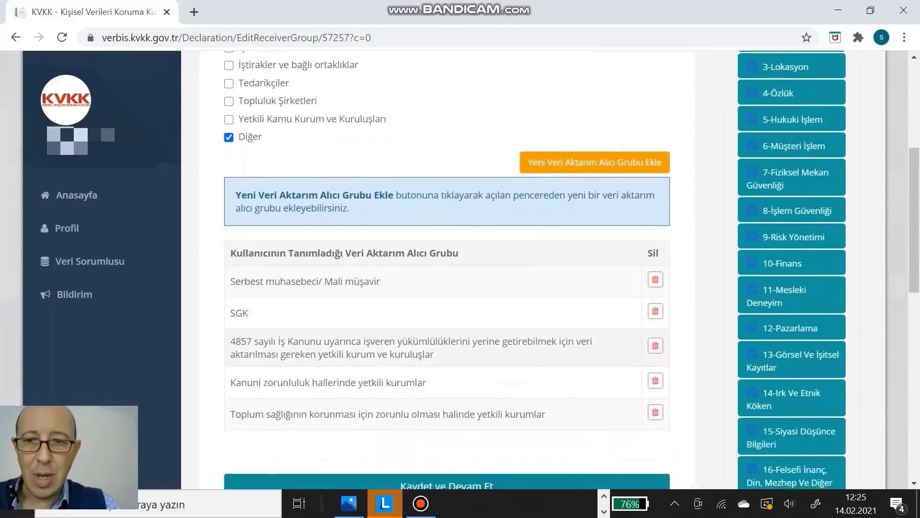
left_click(593, 158)
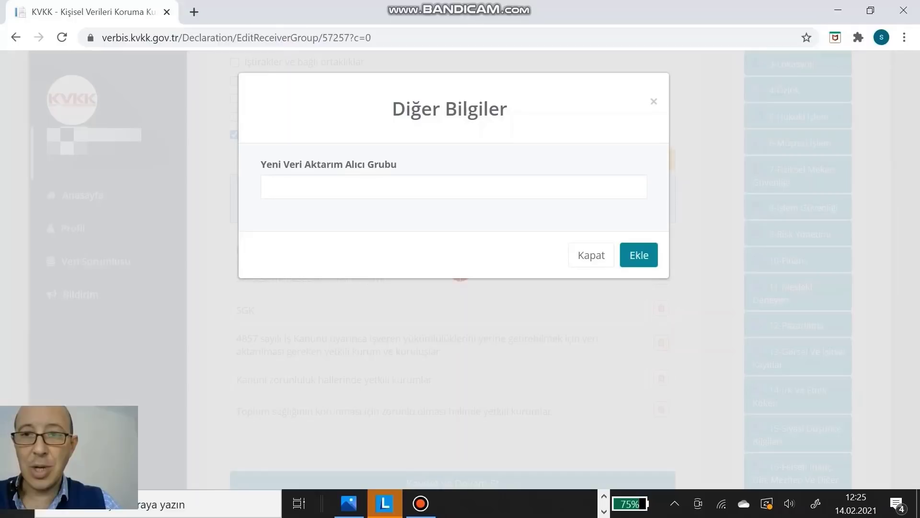
left_click(345, 185)
type("Özel ")
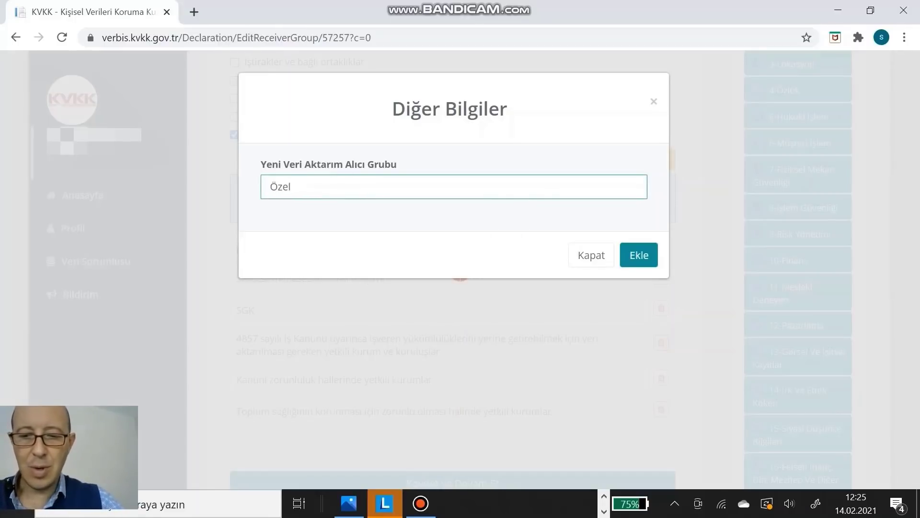
type("sigor")
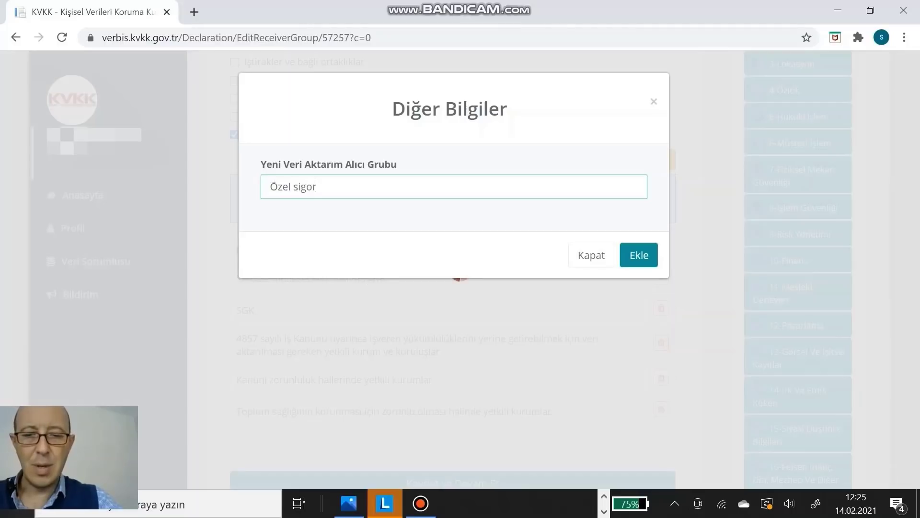
type("ta şirketleri")
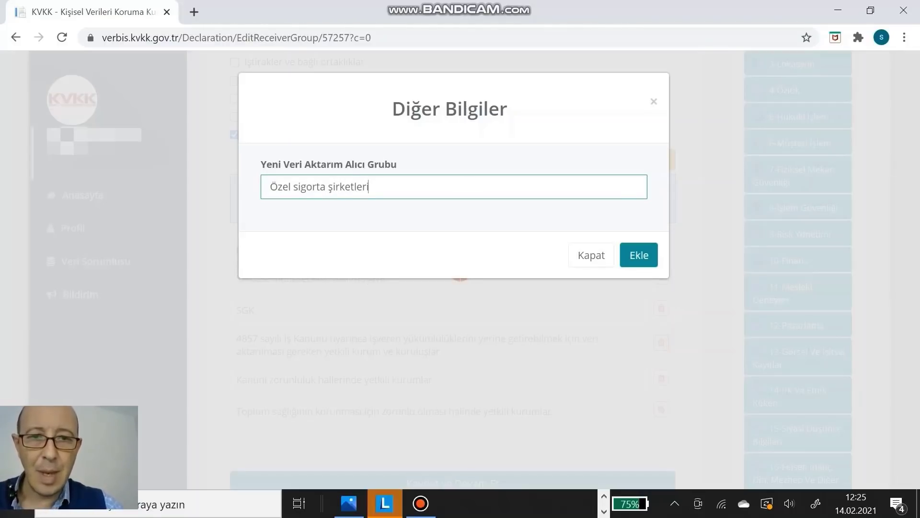
key("Return")
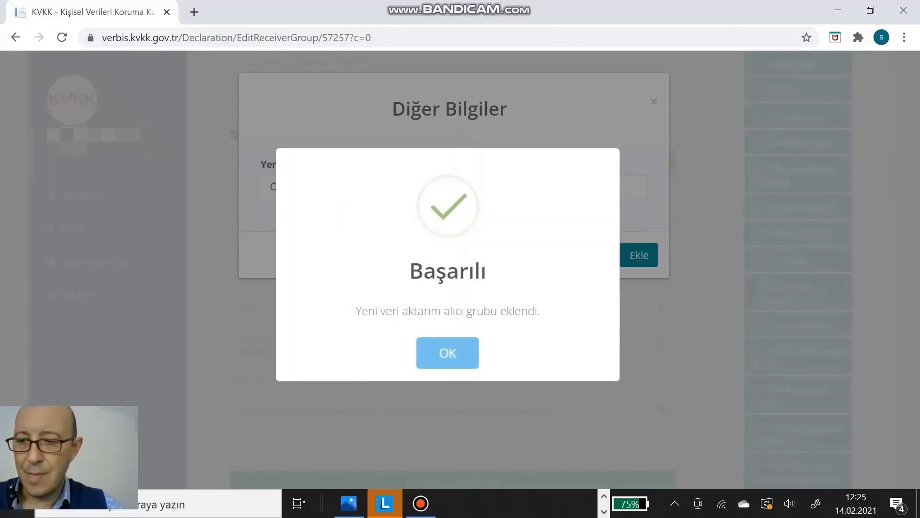
left_click(448, 353)
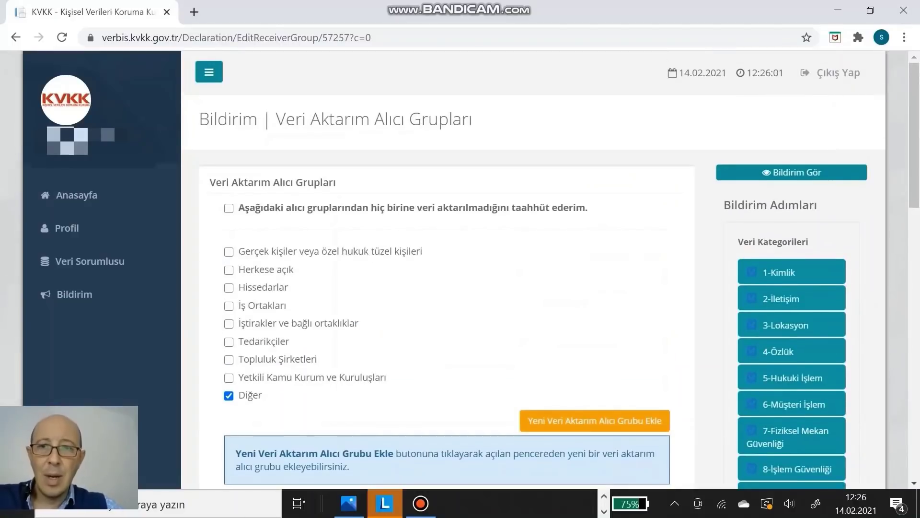
scroll(447, 269, "down", 10)
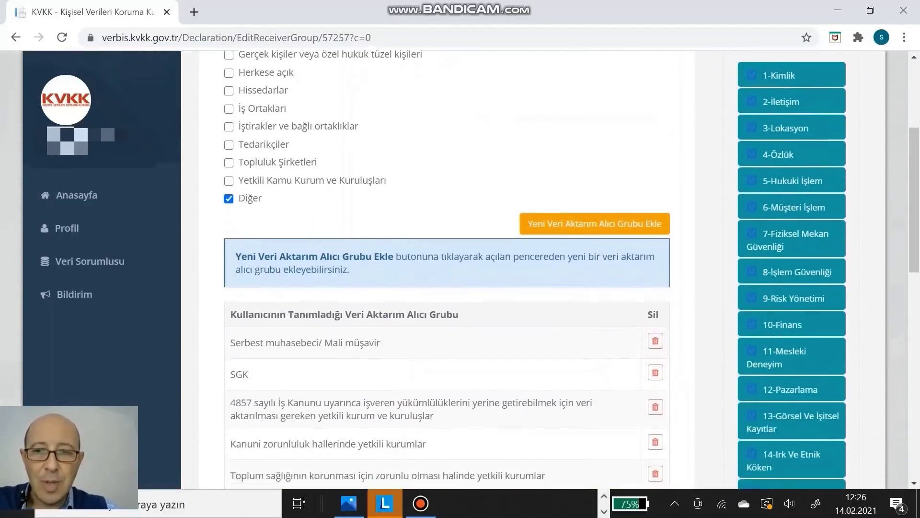
Proceed from the recipient groups to the Veri Saklama Süresi page and review the retention period set for each data category.
scroll(447, 269, "down", 5)
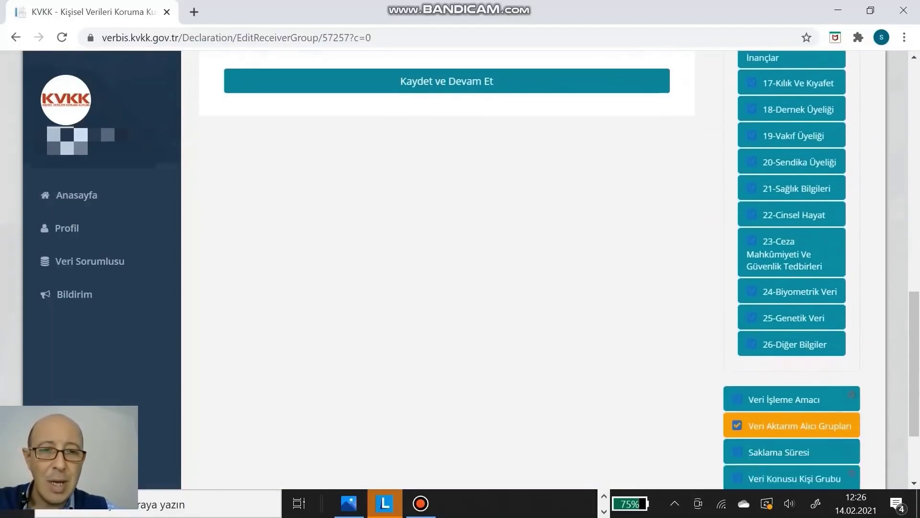
scroll(447, 269, "down", 1)
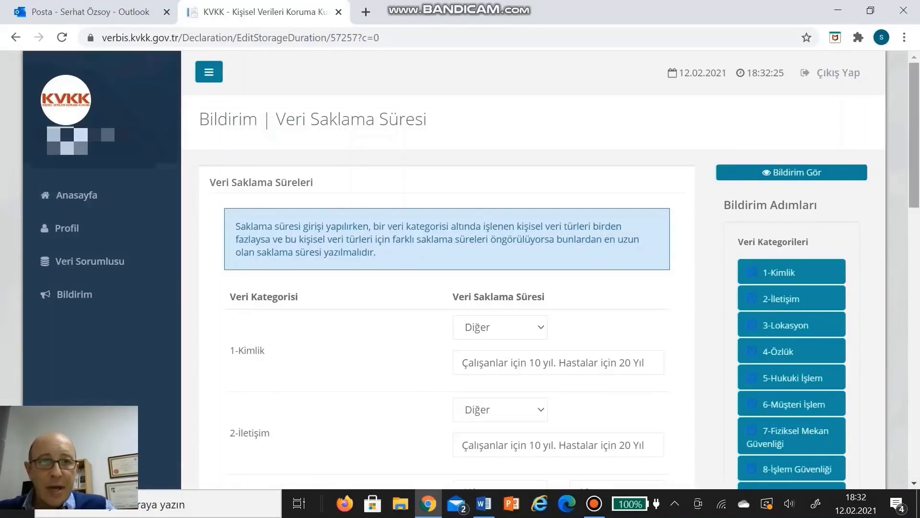
scroll(447, 269, "down", 15)
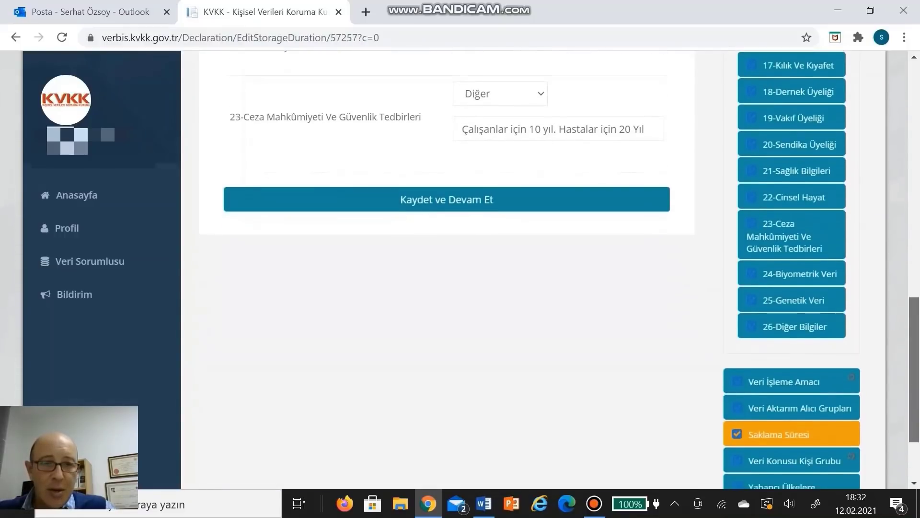
scroll(447, 269, "up", 5)
scroll(447, 269, "up", 5)
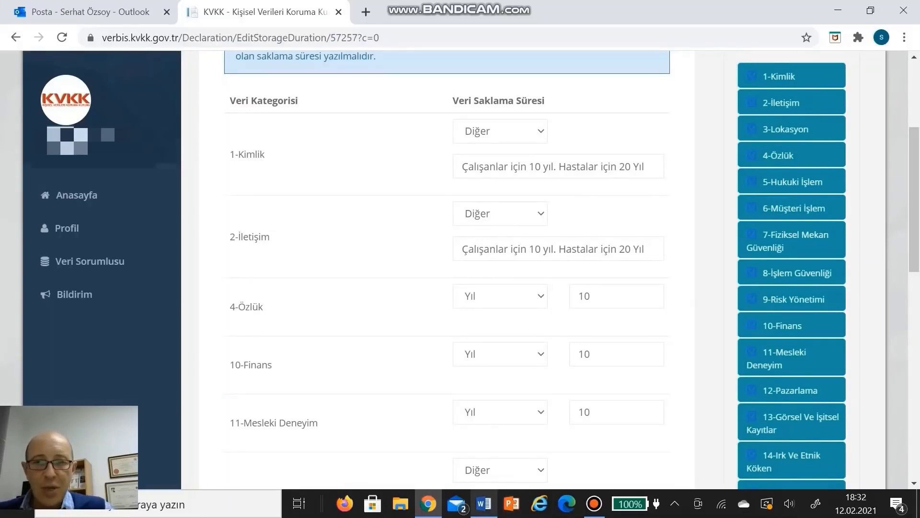
Switch to the personal data inventory in Word and examine the employee data categories and their maximum retention periods in part B.
left_click(484, 503)
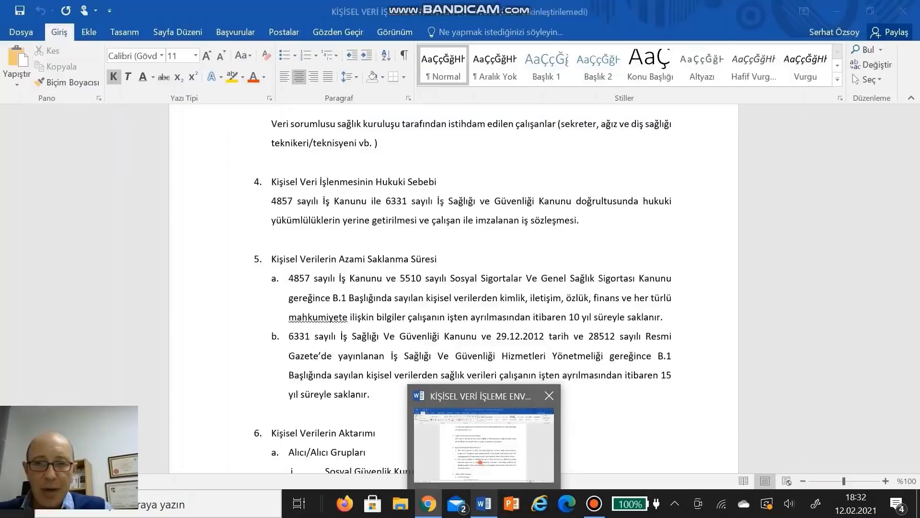
scroll(454, 287, "up", 10)
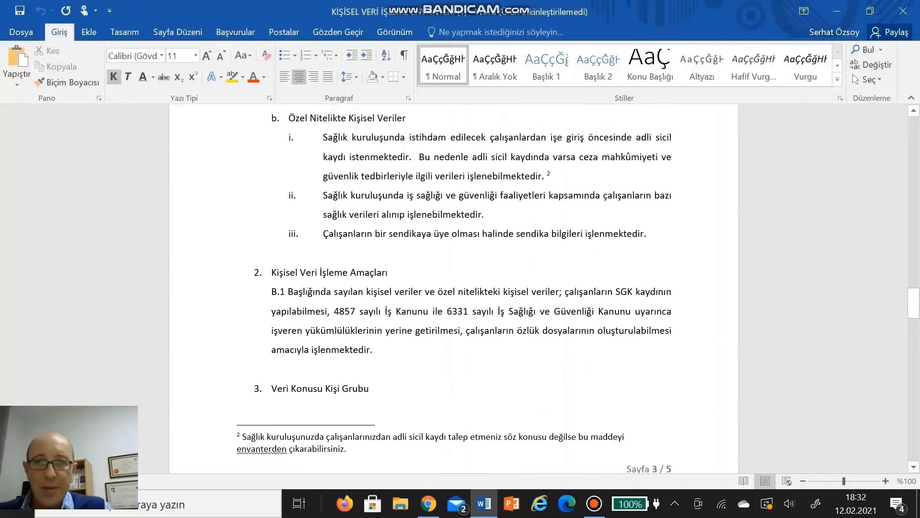
scroll(454, 288, "up", 3)
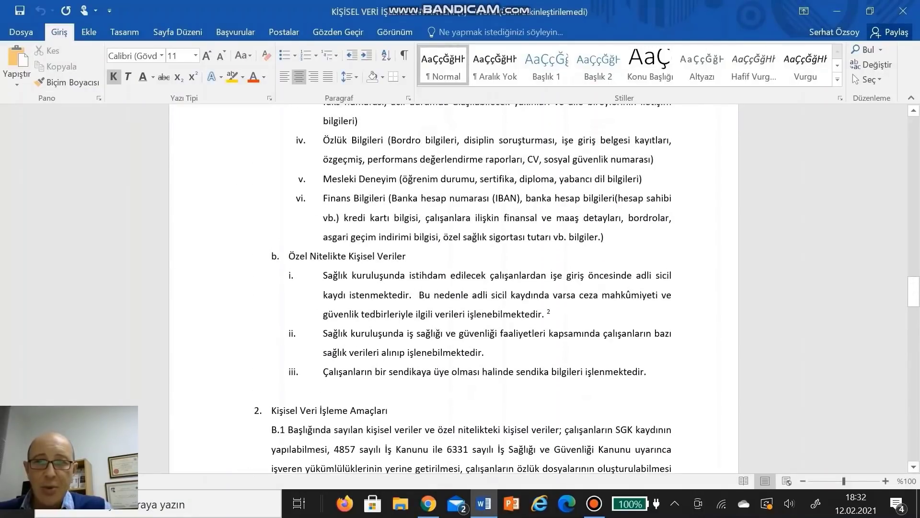
scroll(454, 288, "up", 4)
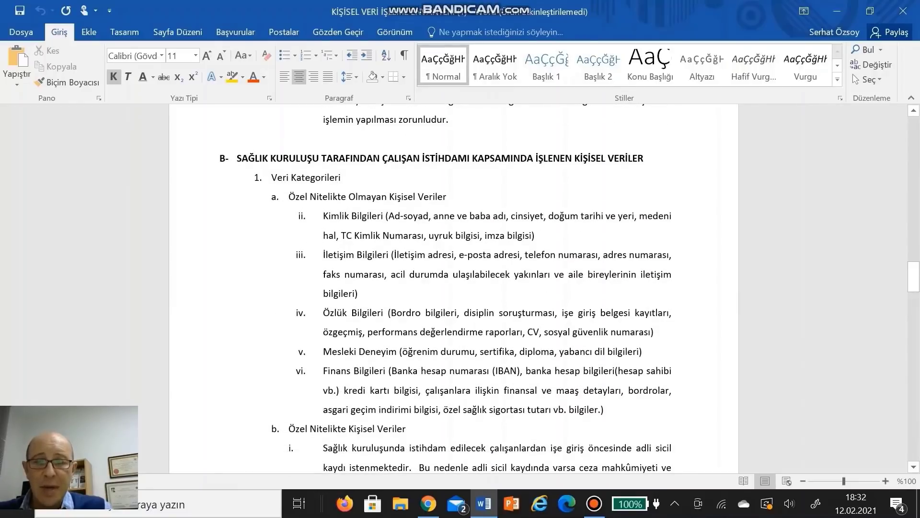
scroll(454, 288, "up", 8)
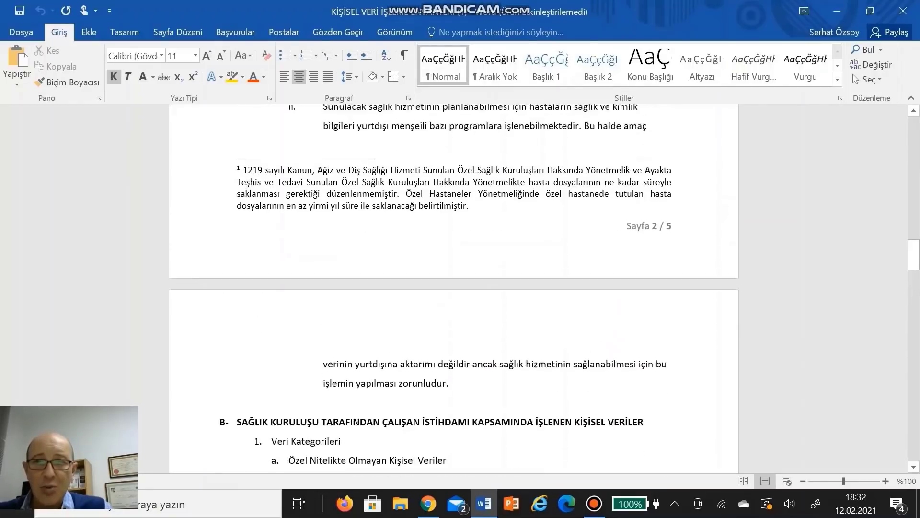
scroll(454, 287, "down", 13)
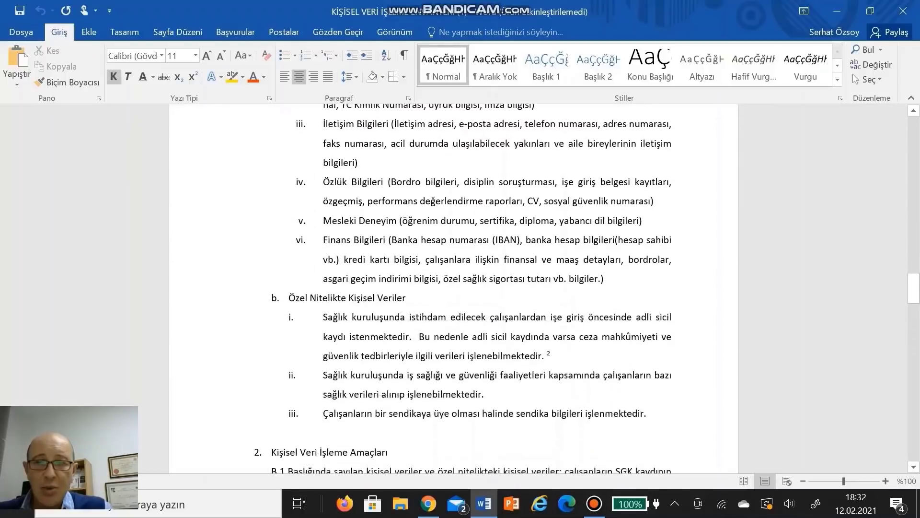
scroll(454, 287, "down", 3)
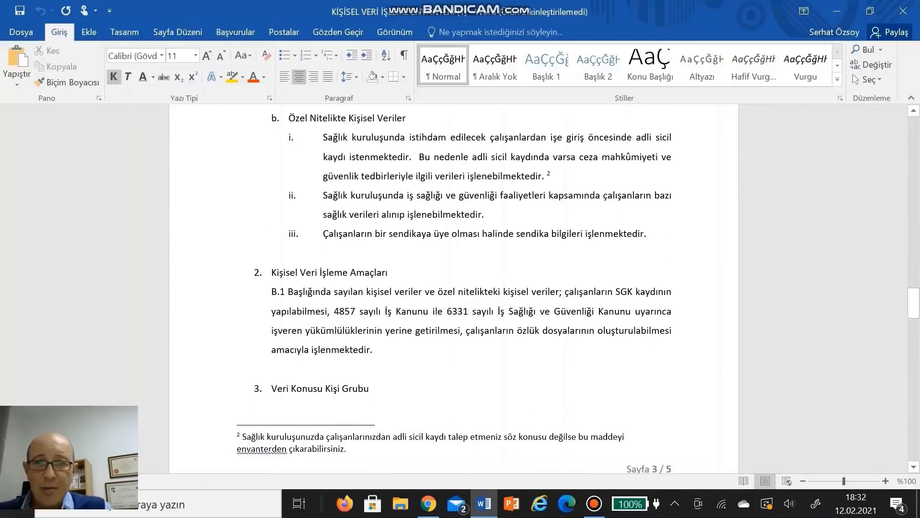
scroll(454, 287, "down", 7)
scroll(454, 288, "down", 5)
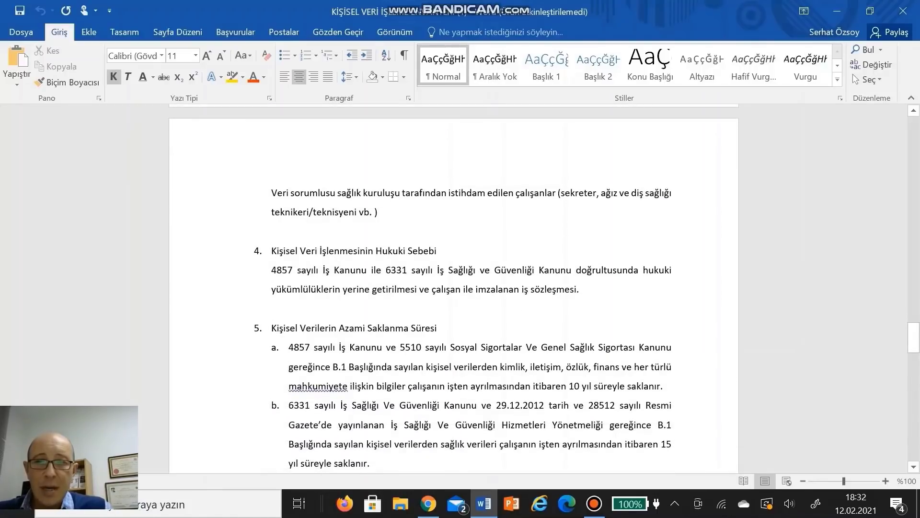
scroll(454, 288, "down", 2)
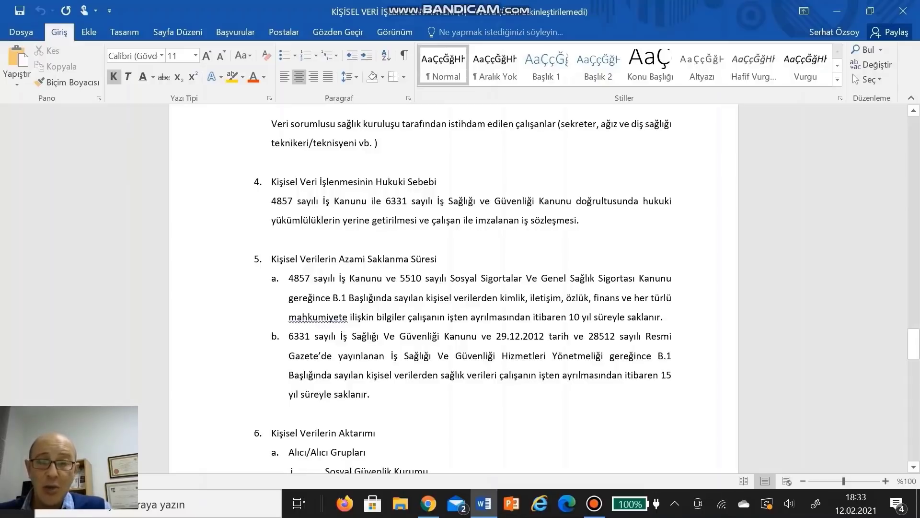
Go back to part A of the inventory and examine the maximum retention period for patient data under heading 5.
scroll(454, 287, "up", 5)
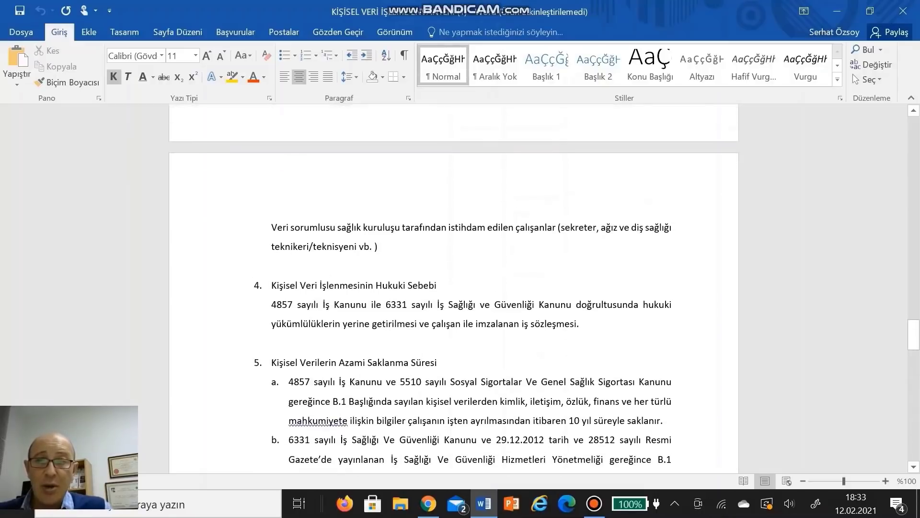
scroll(454, 288, "up", 10)
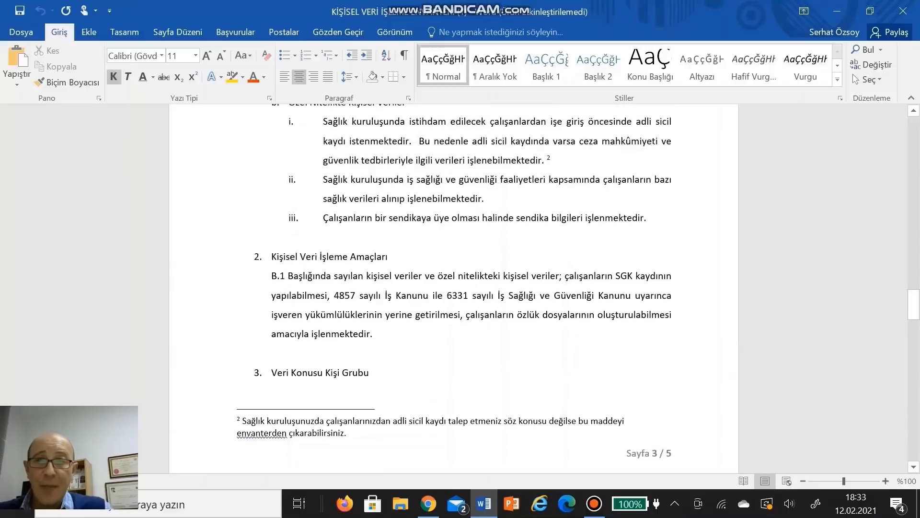
scroll(454, 288, "up", 3)
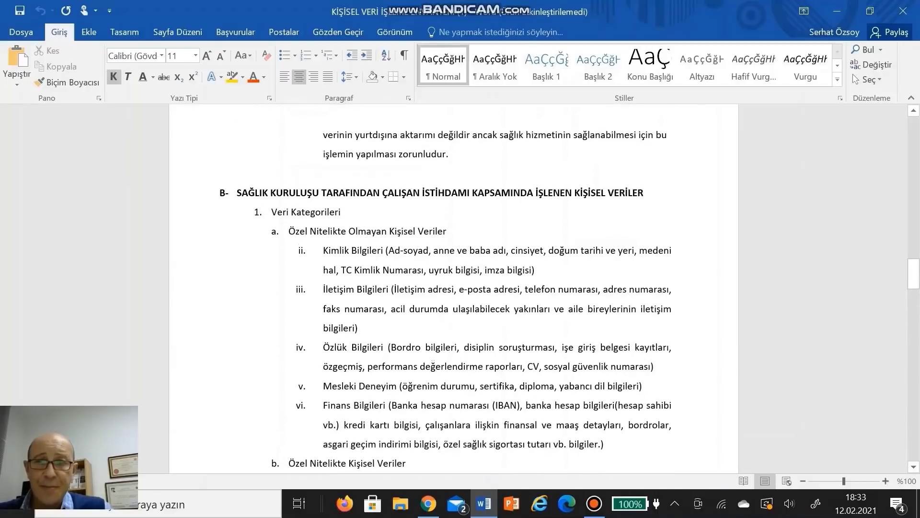
scroll(453, 288, "up", 10)
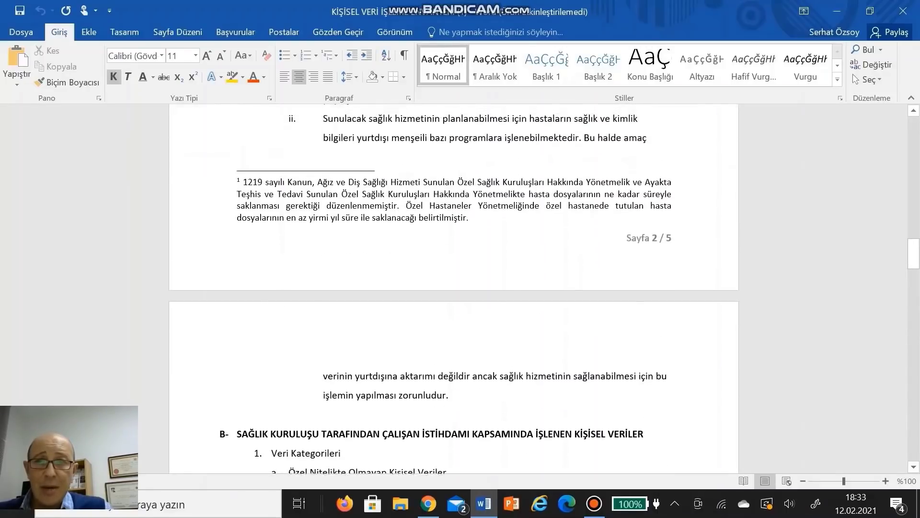
scroll(453, 288, "up", 6)
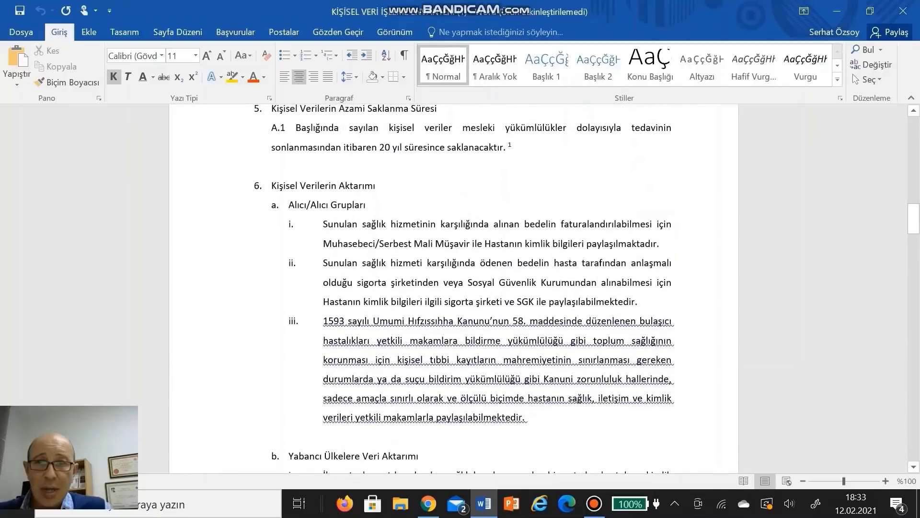